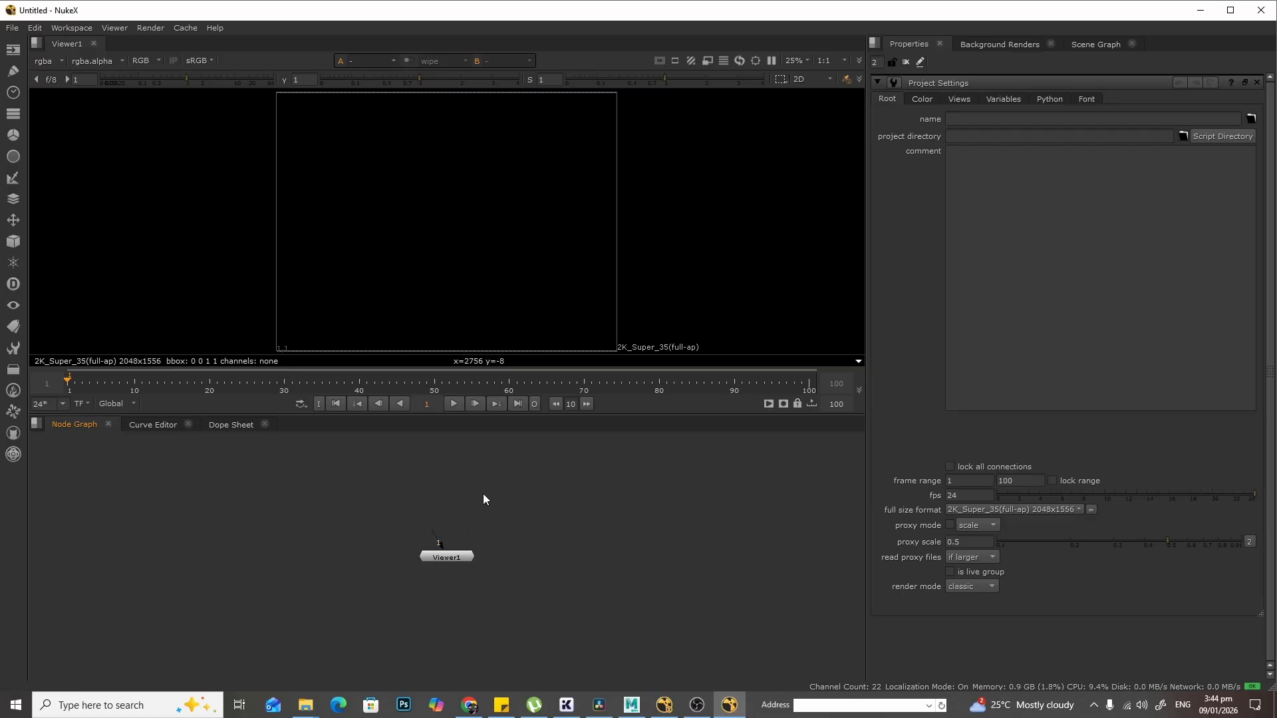
- Create a Read node that loads the BlueEnergy_1.####.exr 1-100 image sequence from the Render folder
key("Tab")
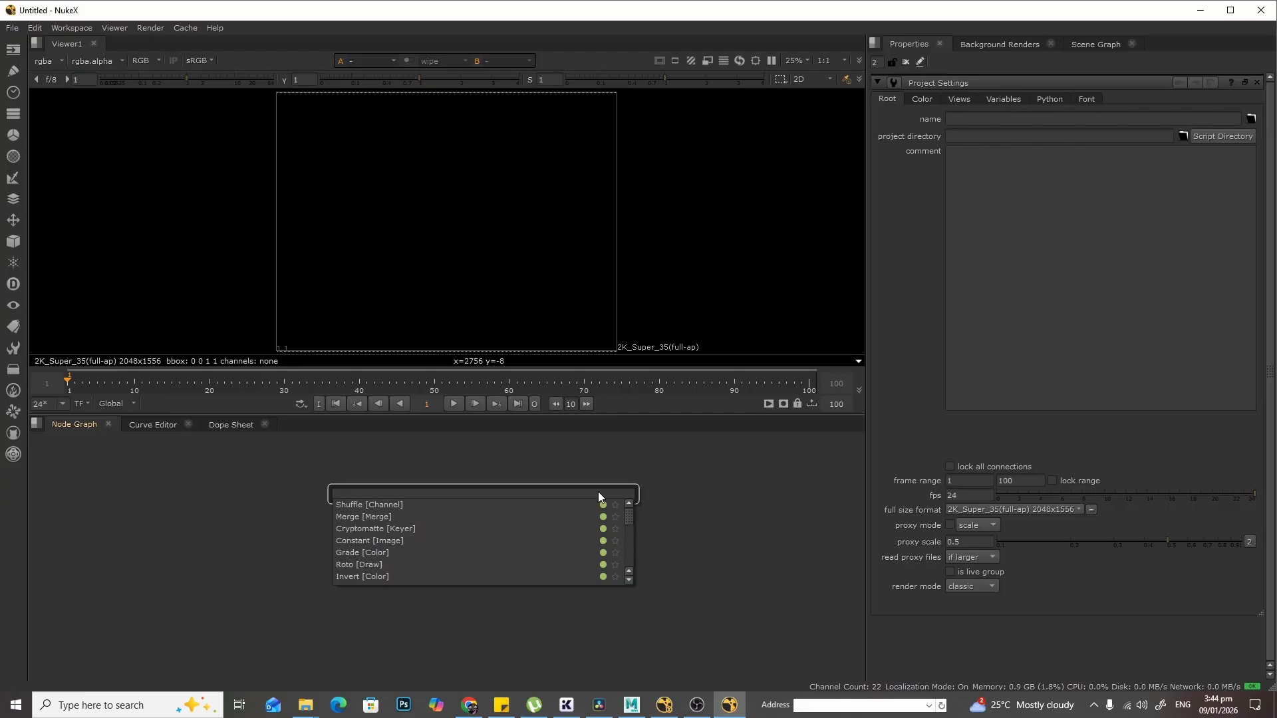
type("read")
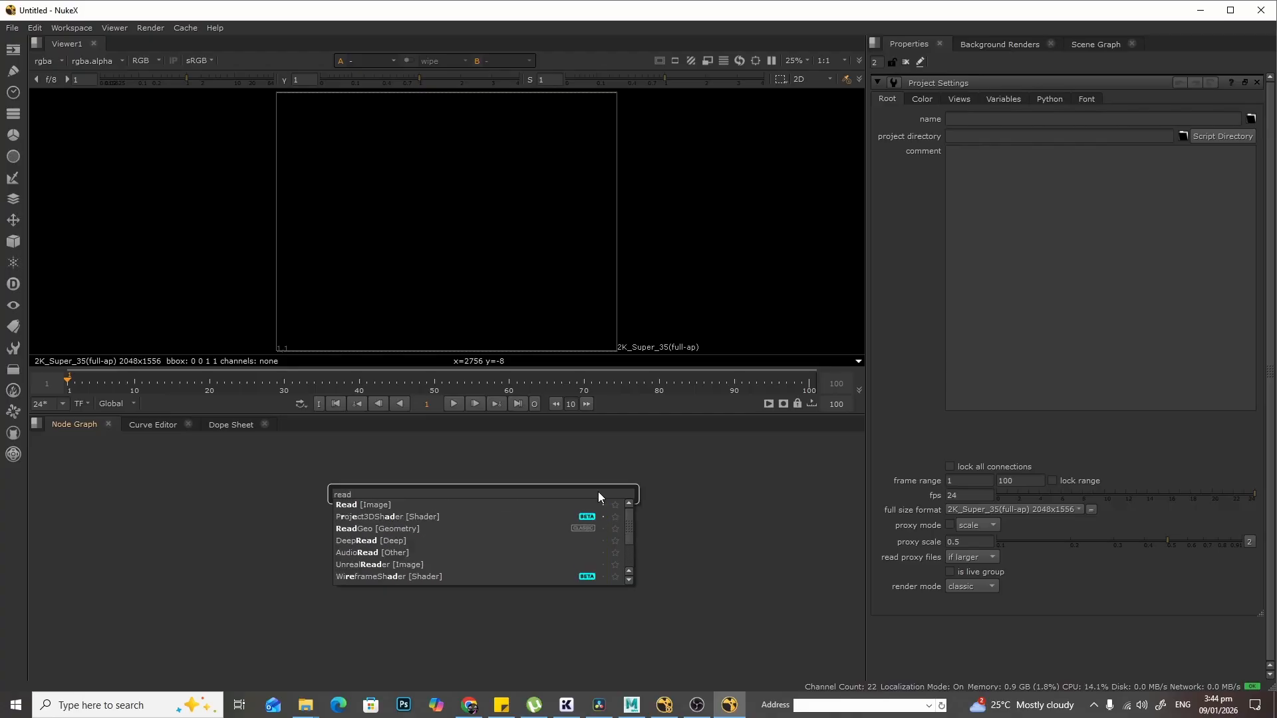
left_click(378, 506)
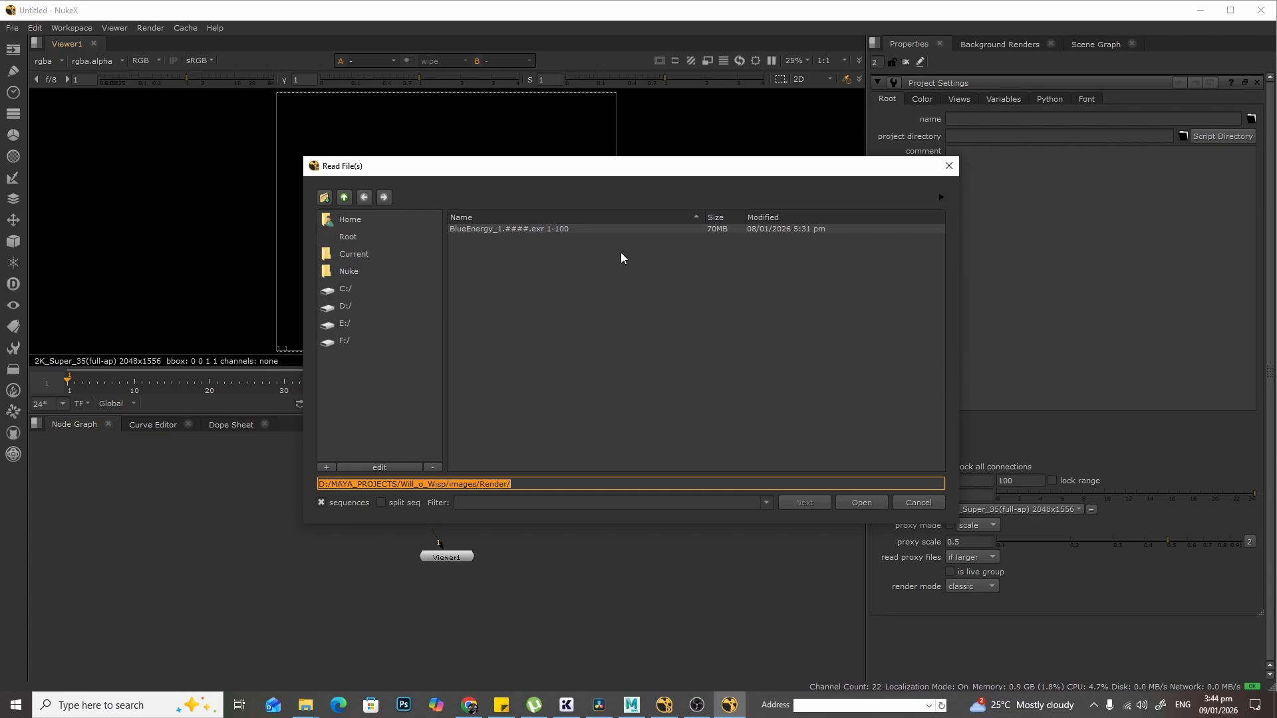
left_click(494, 227)
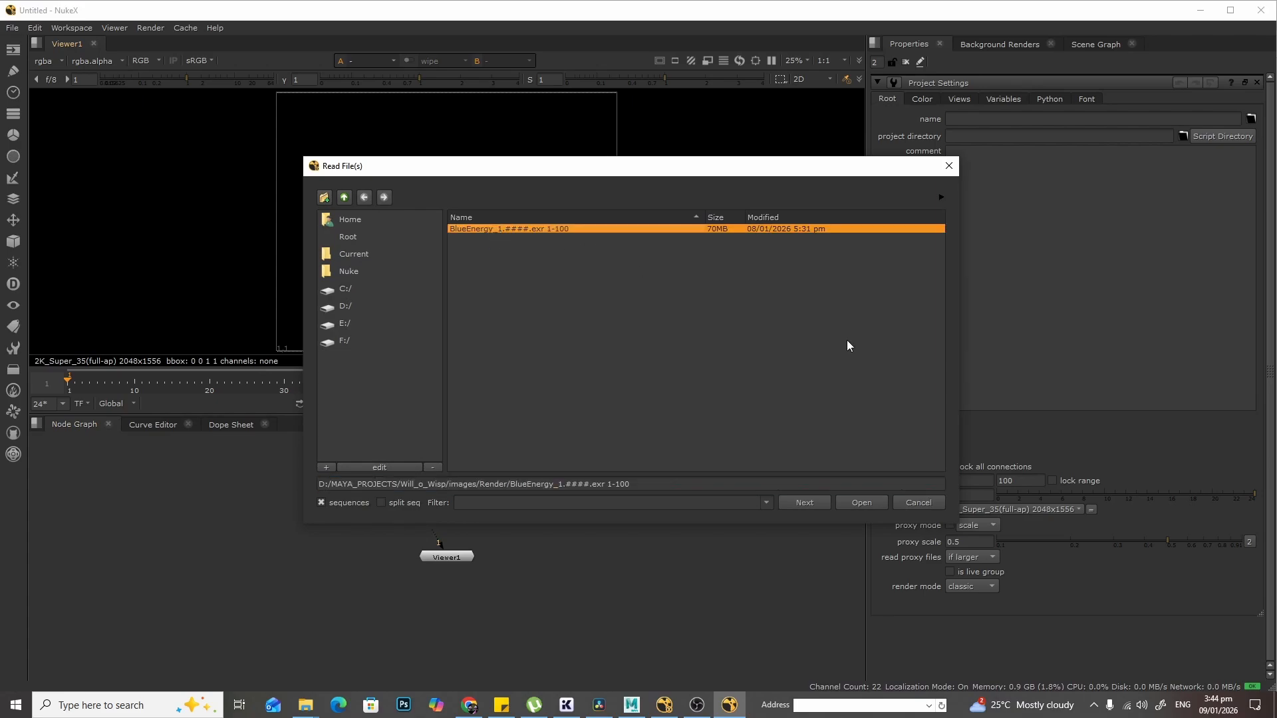
left_click(864, 500)
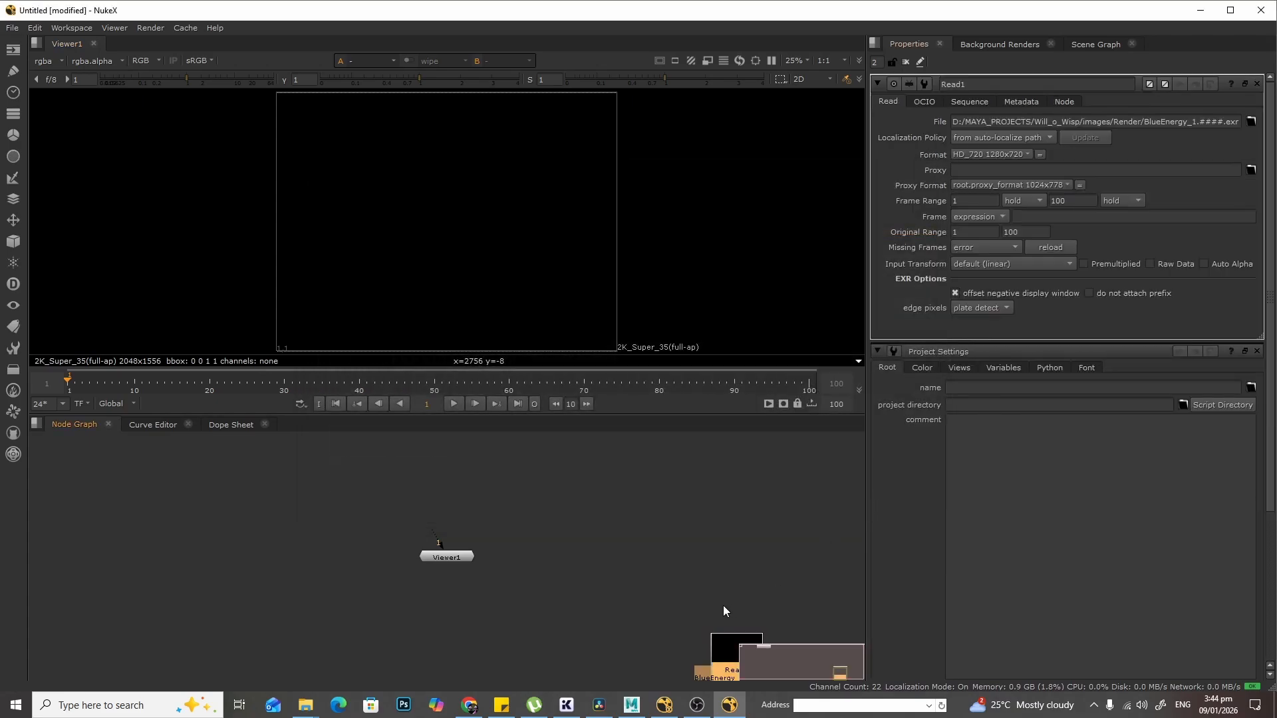
- Zoom into the node graph and arrange the Read and Viewer nodes one above the other
scroll(532, 517, "up", 3)
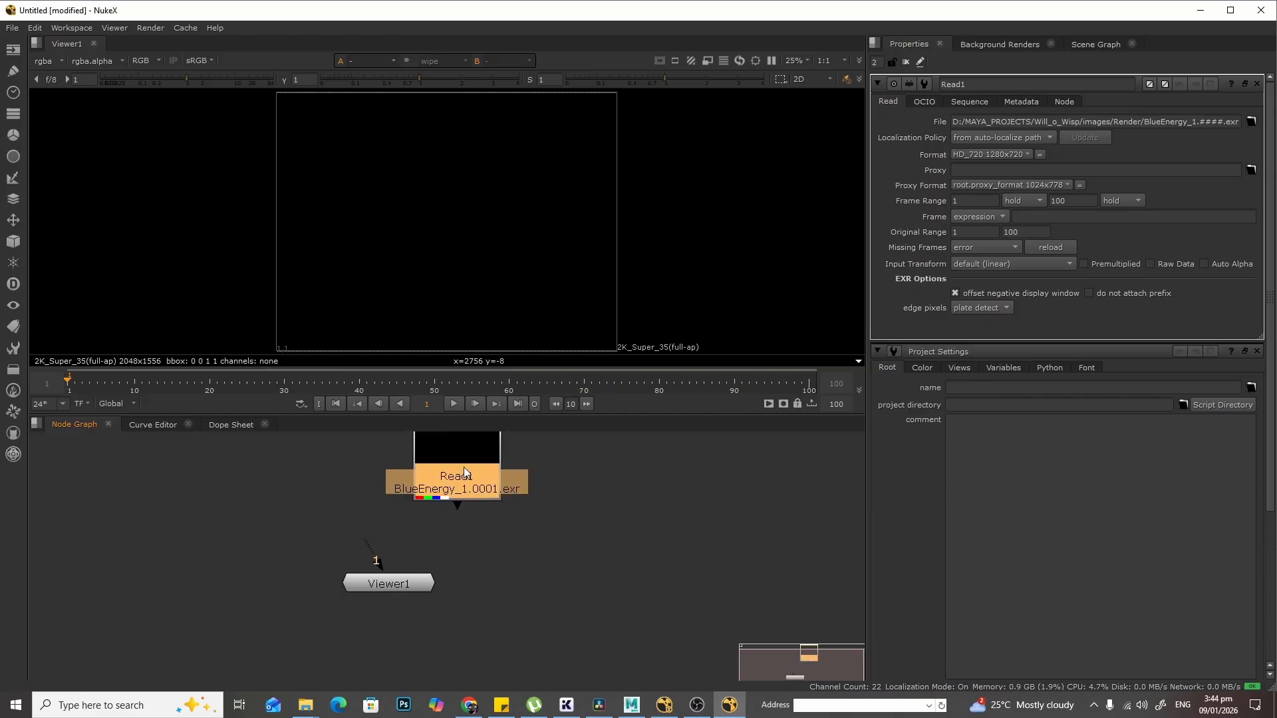
left_click_drag(467, 474, 384, 472)
scroll(438, 529, "up", 1)
middle_click_drag(429, 522, 560, 576)
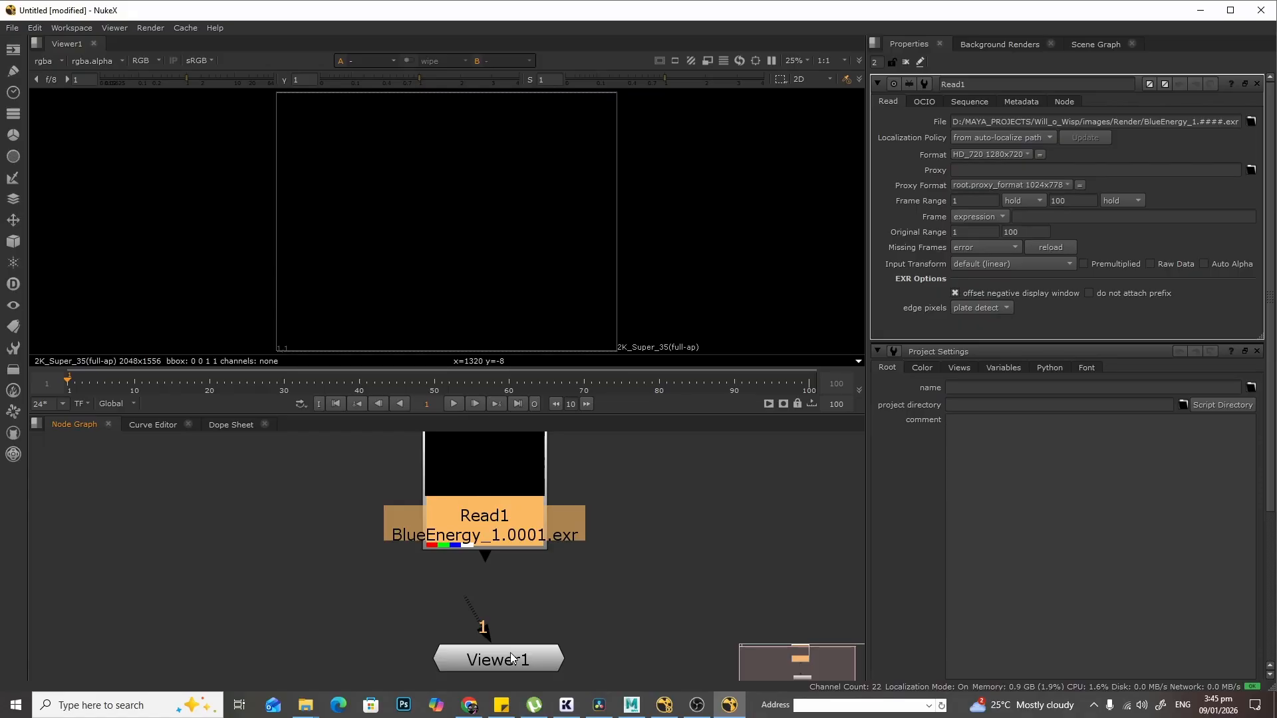
left_click_drag(514, 638, 552, 674)
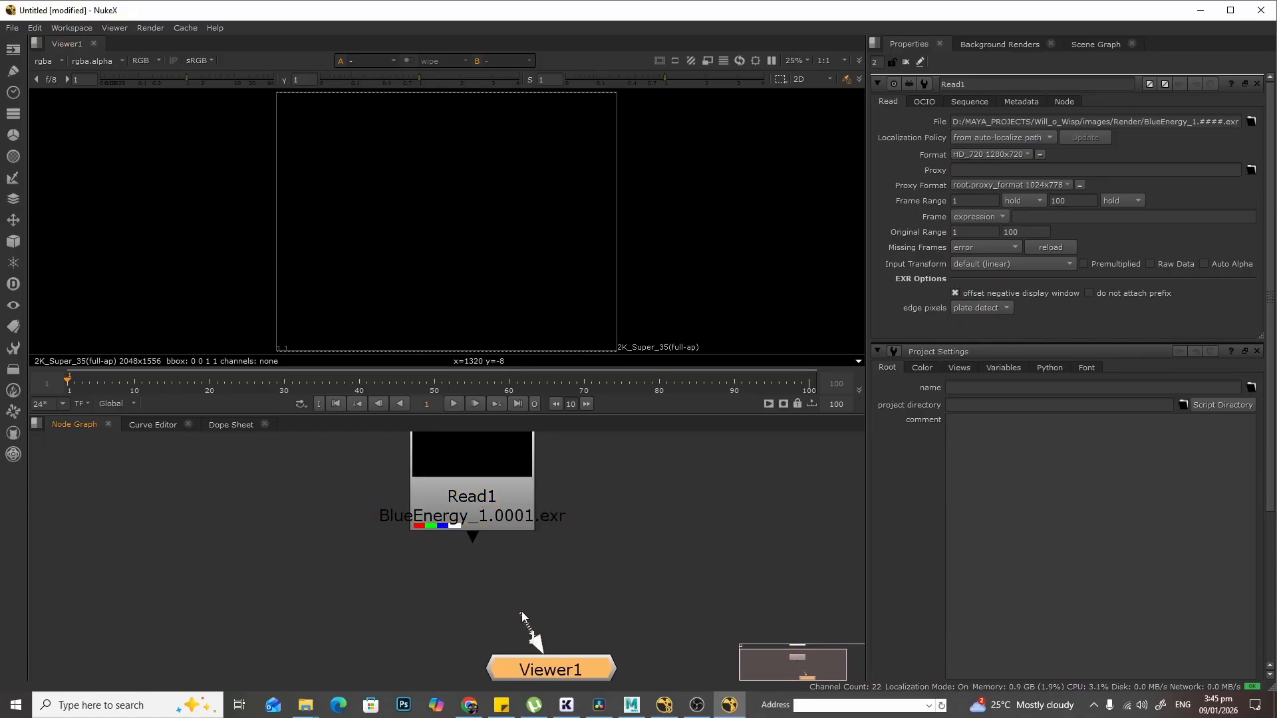
- Connect the Read node's output to Viewer1's input
left_click_drag(521, 612, 470, 496)
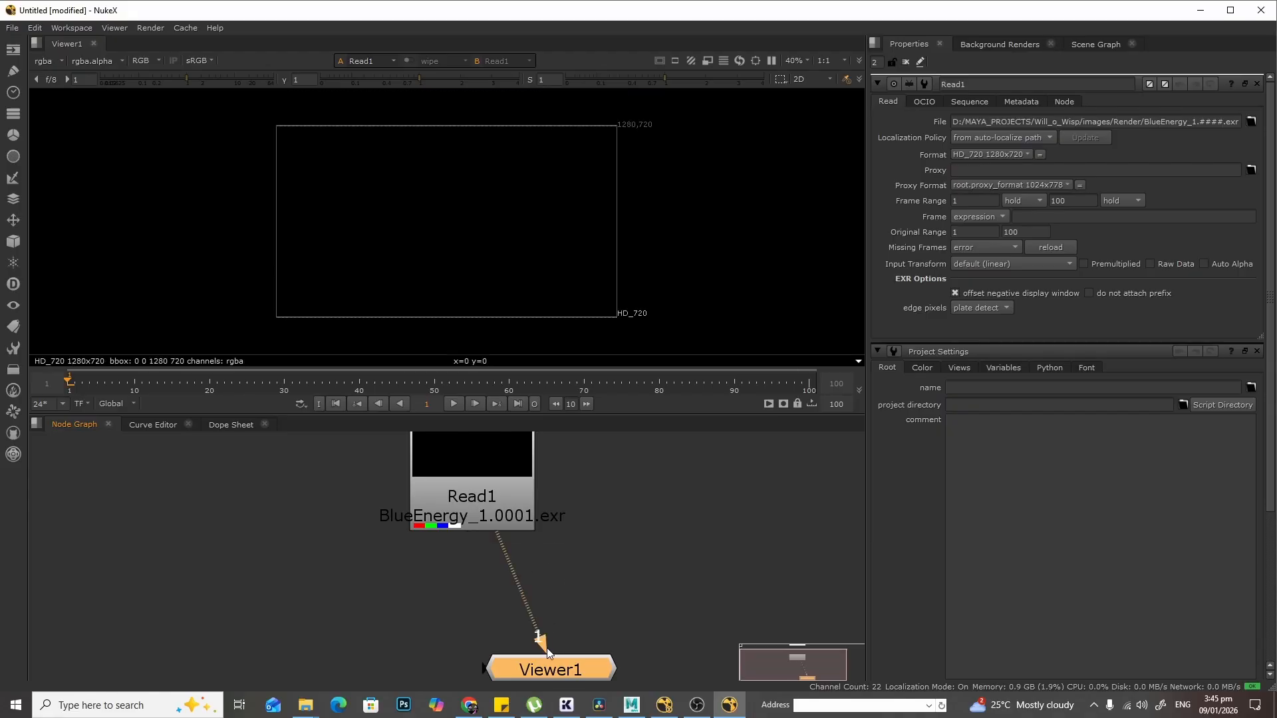
left_click_drag(546, 649, 491, 667)
left_click_drag(479, 549, 618, 540)
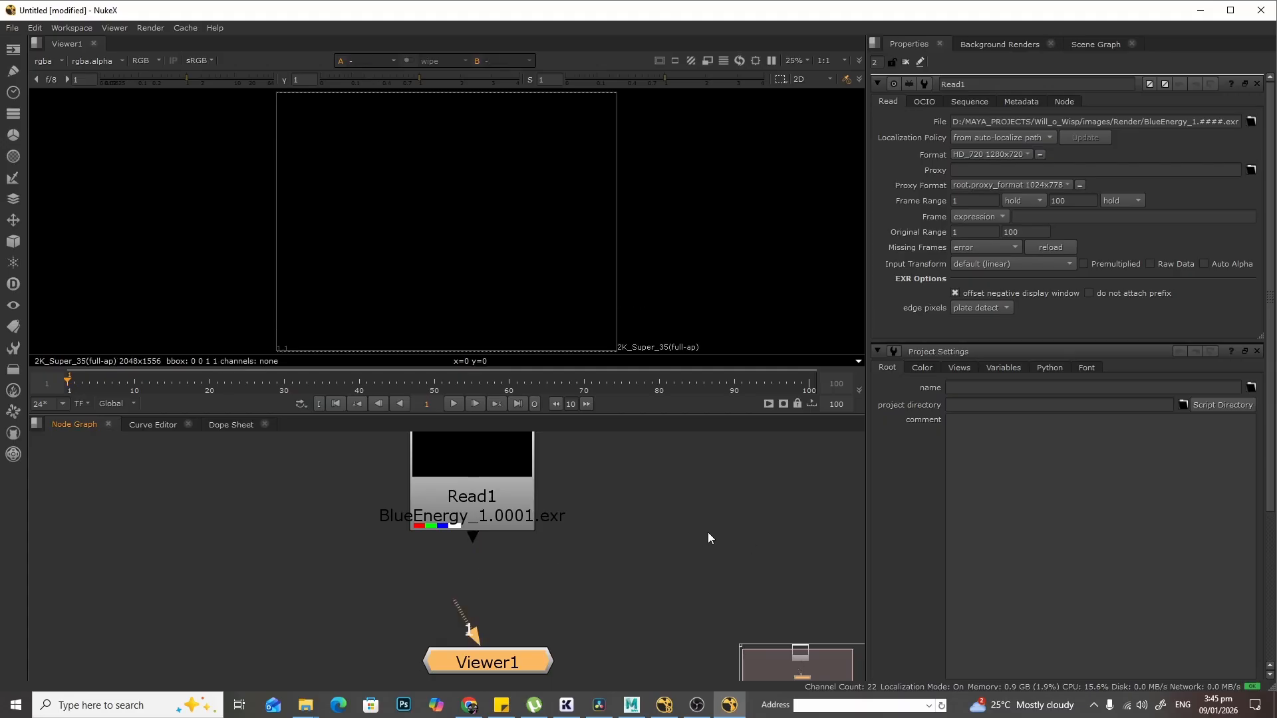
left_click(483, 468)
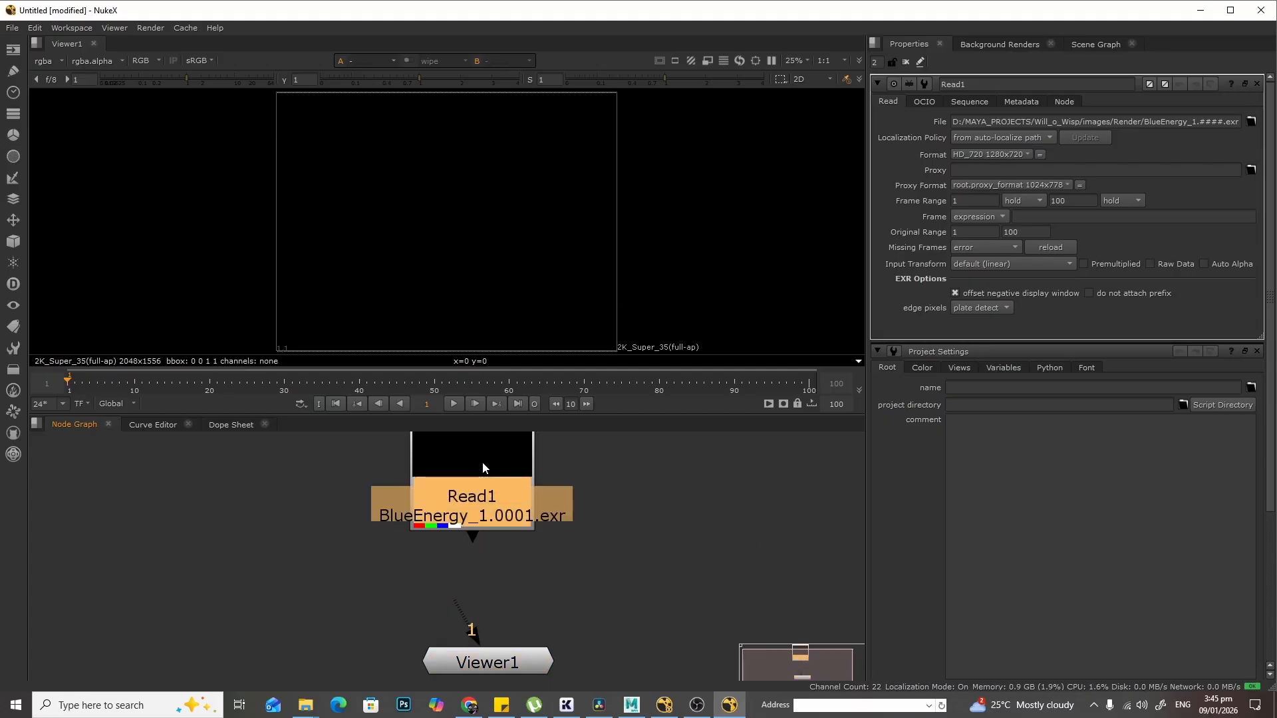
key("1")
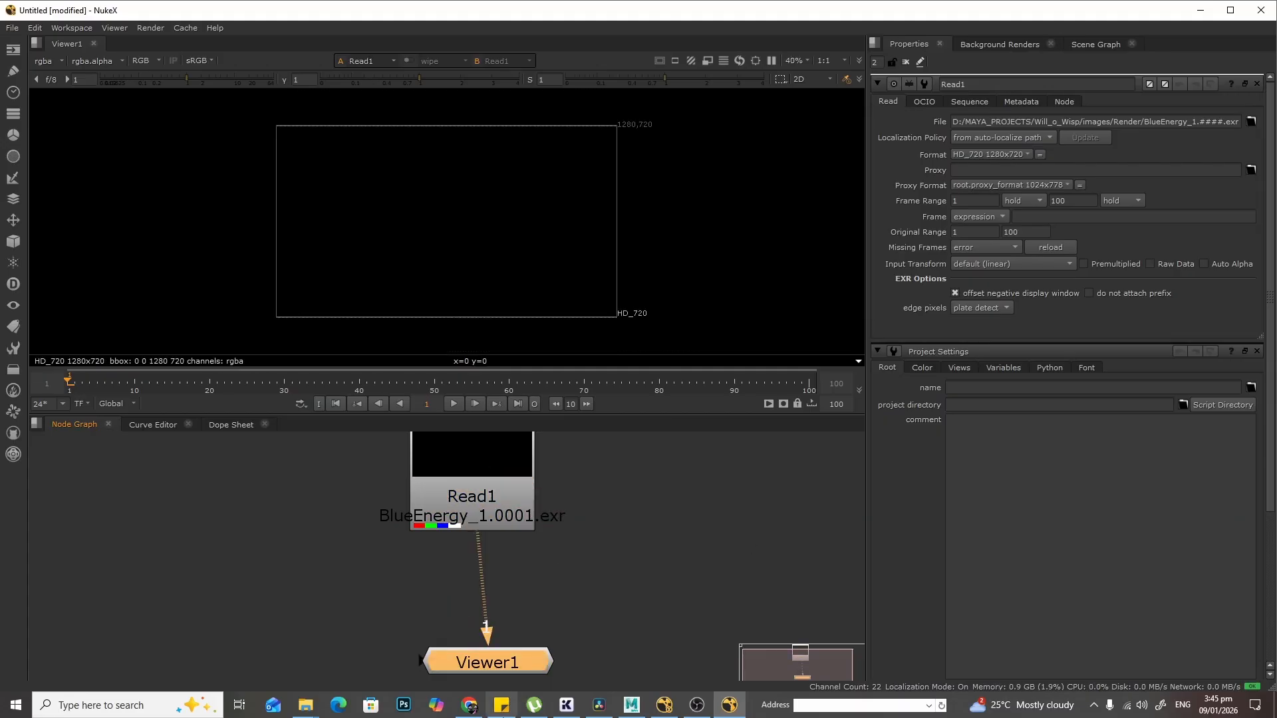
mouse_move(505, 672)
left_mouse_down()
mouse_move(519, 658)
mouse_move(489, 660)
left_mouse_up()
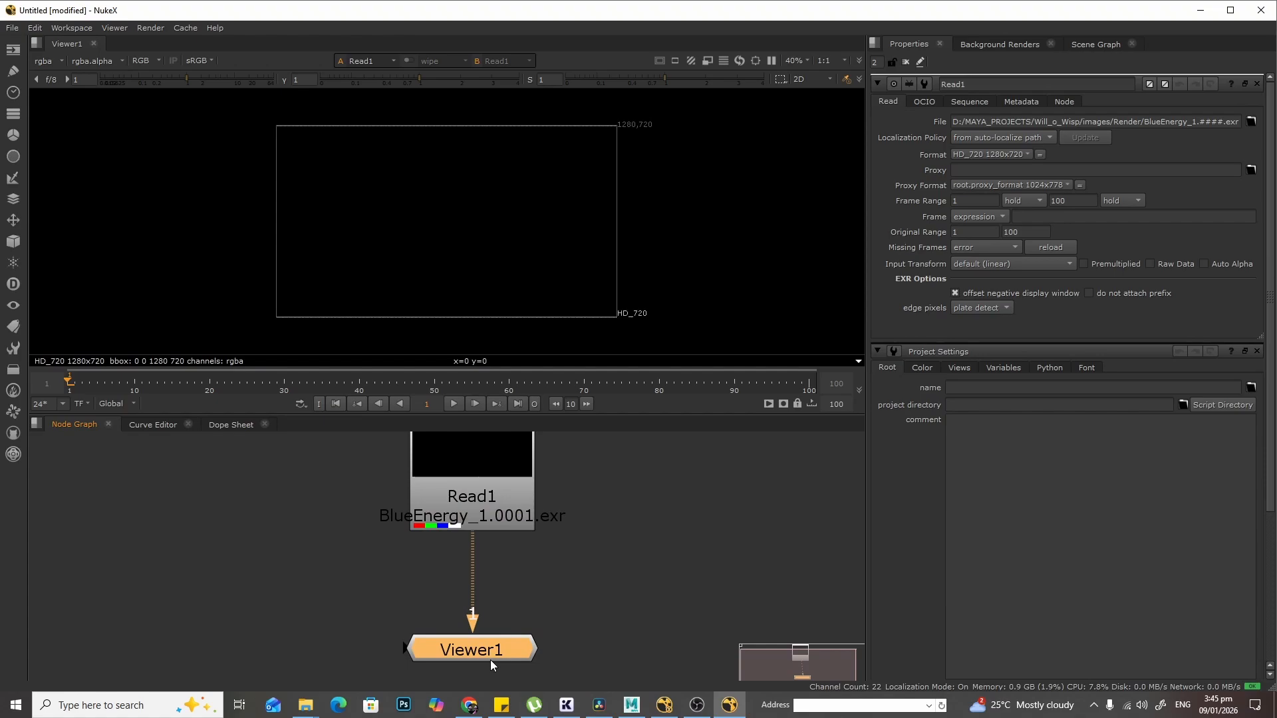
- Scrub through several frames of the sequence in the timeline to inspect the render
left_click(145, 384)
left_click(223, 381)
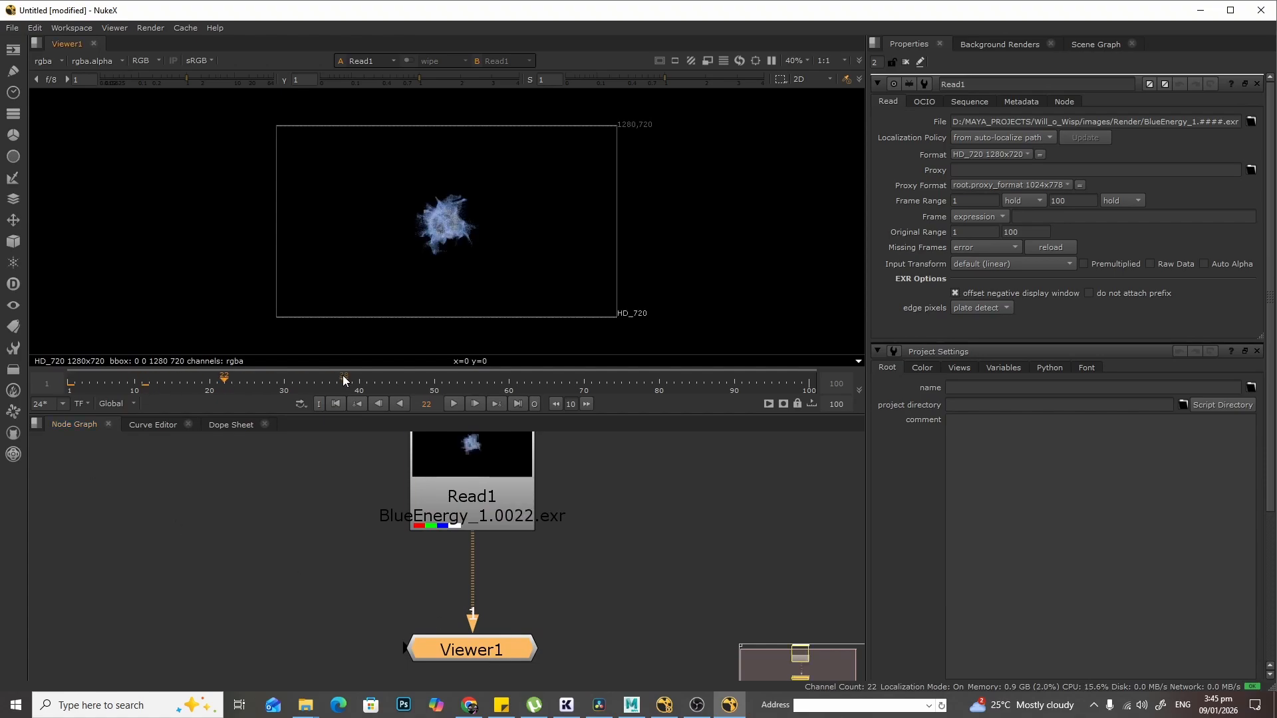
left_click(344, 381)
left_click(472, 382)
left_click(68, 384)
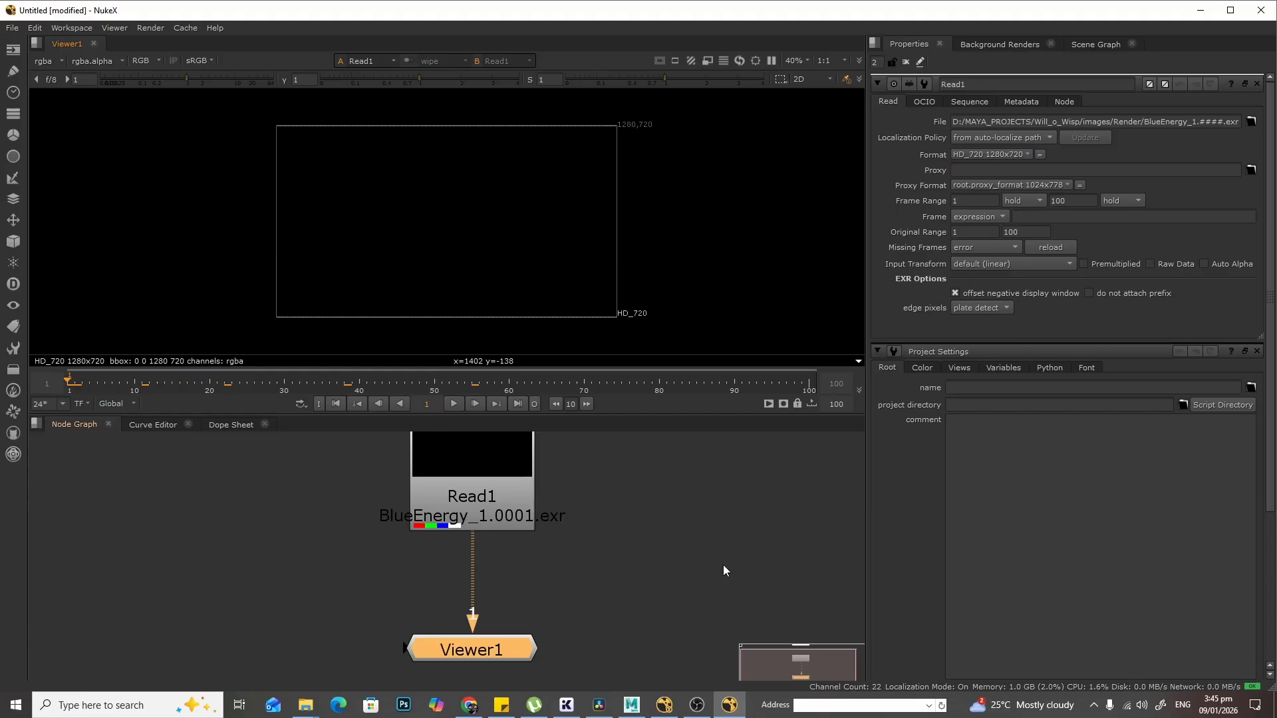
- Open the project settings and set the full size format to HD_720 1280x720
key("s")
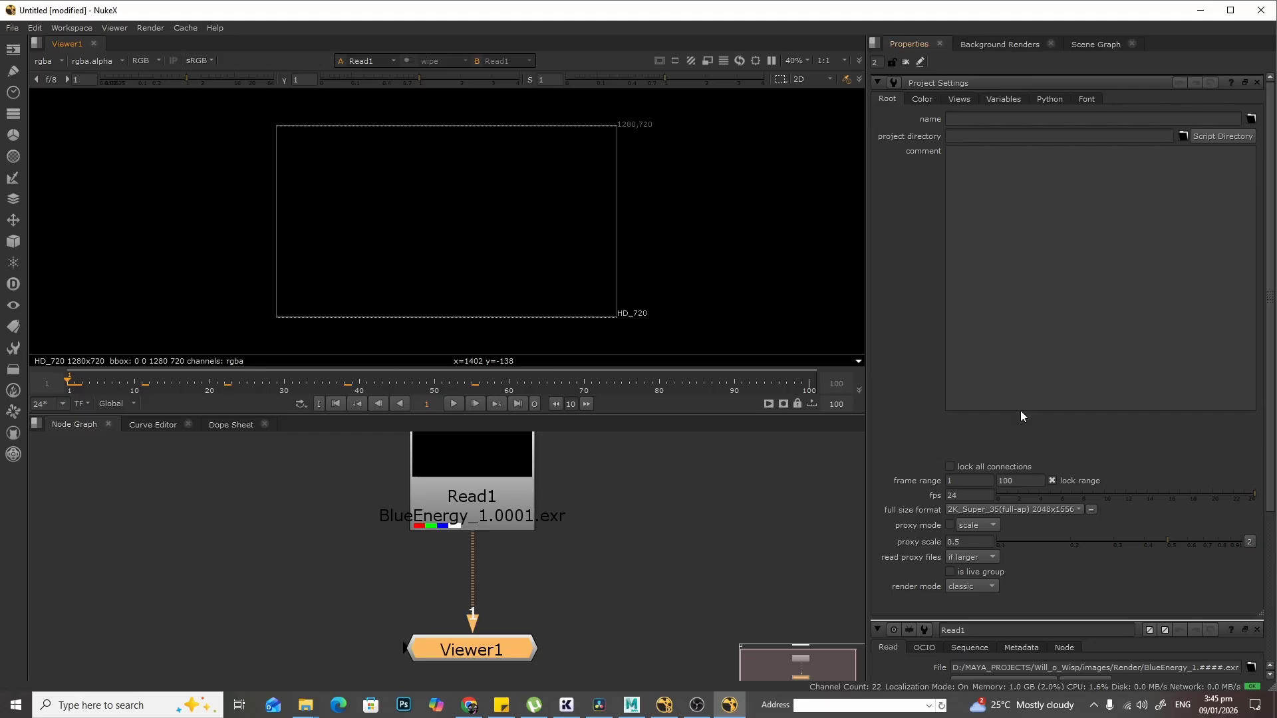
left_click(1070, 511)
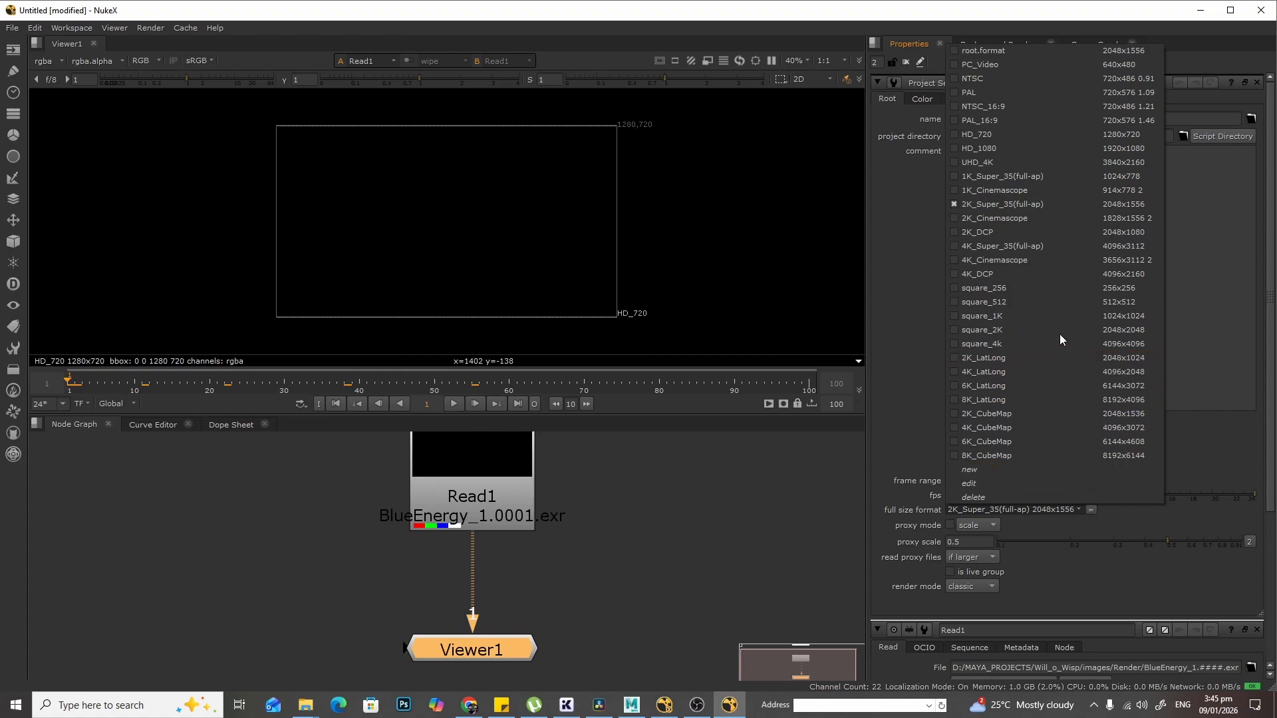
left_click(1004, 131)
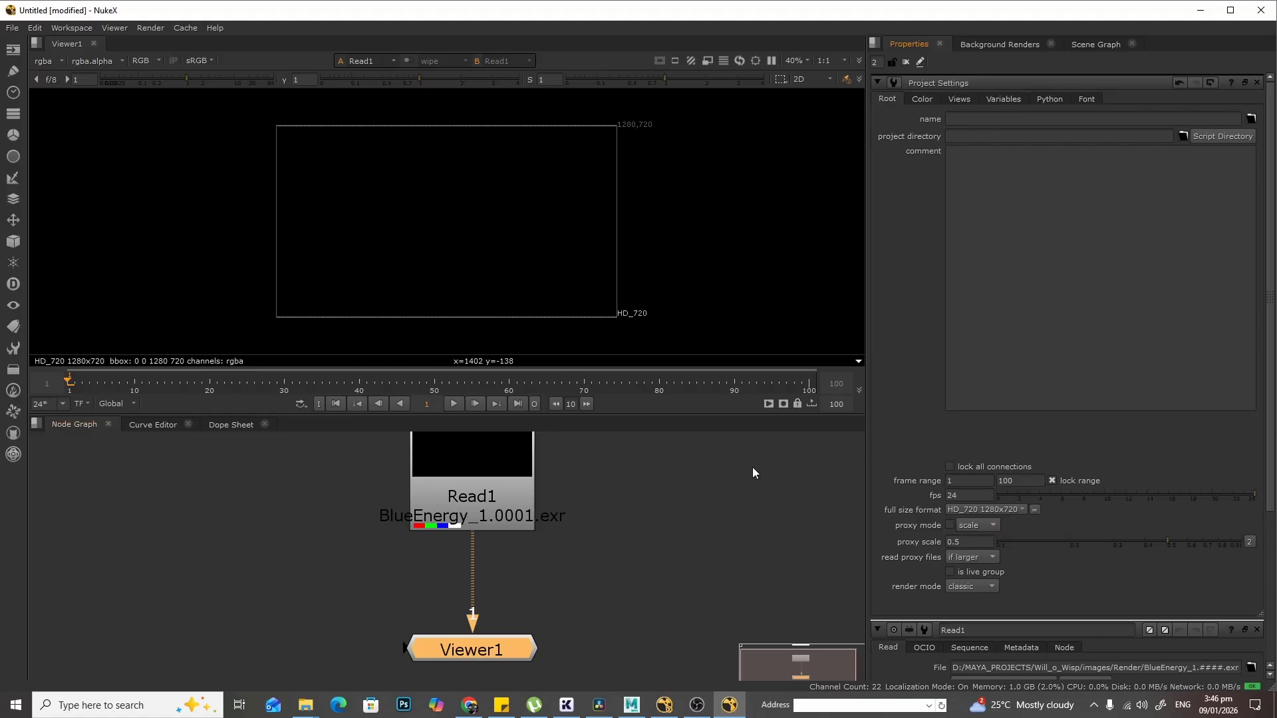
- Play the sequence and zoom and pan the viewer to examine the blue energy effect
left_click(662, 511)
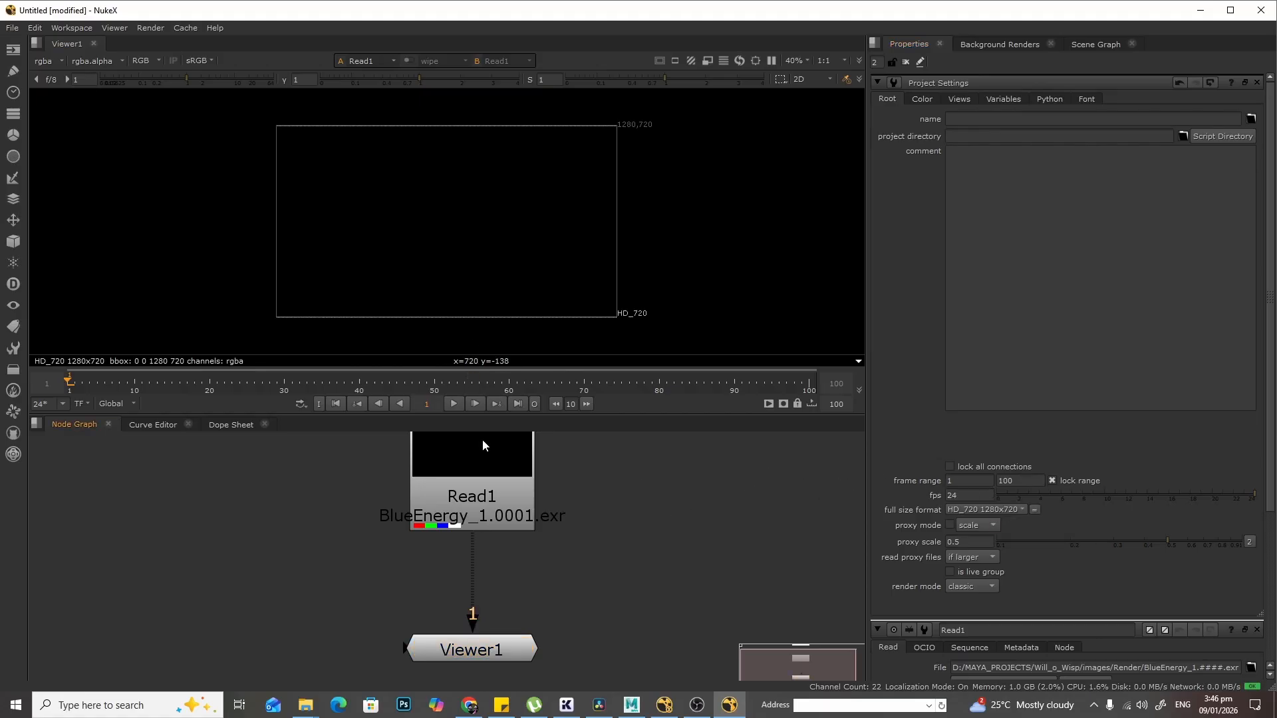
left_click(455, 403)
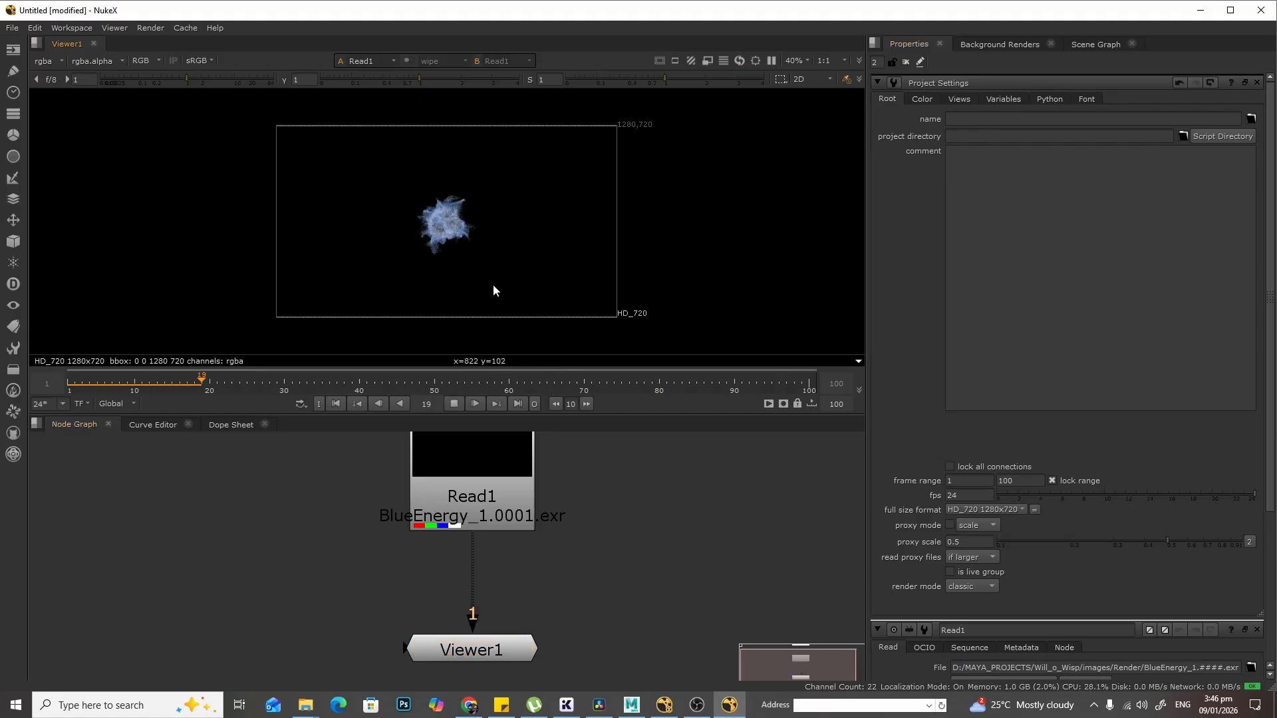
scroll(471, 259, "up", 3)
scroll(467, 250, "up", 1)
middle_click_drag(462, 235, 556, 291)
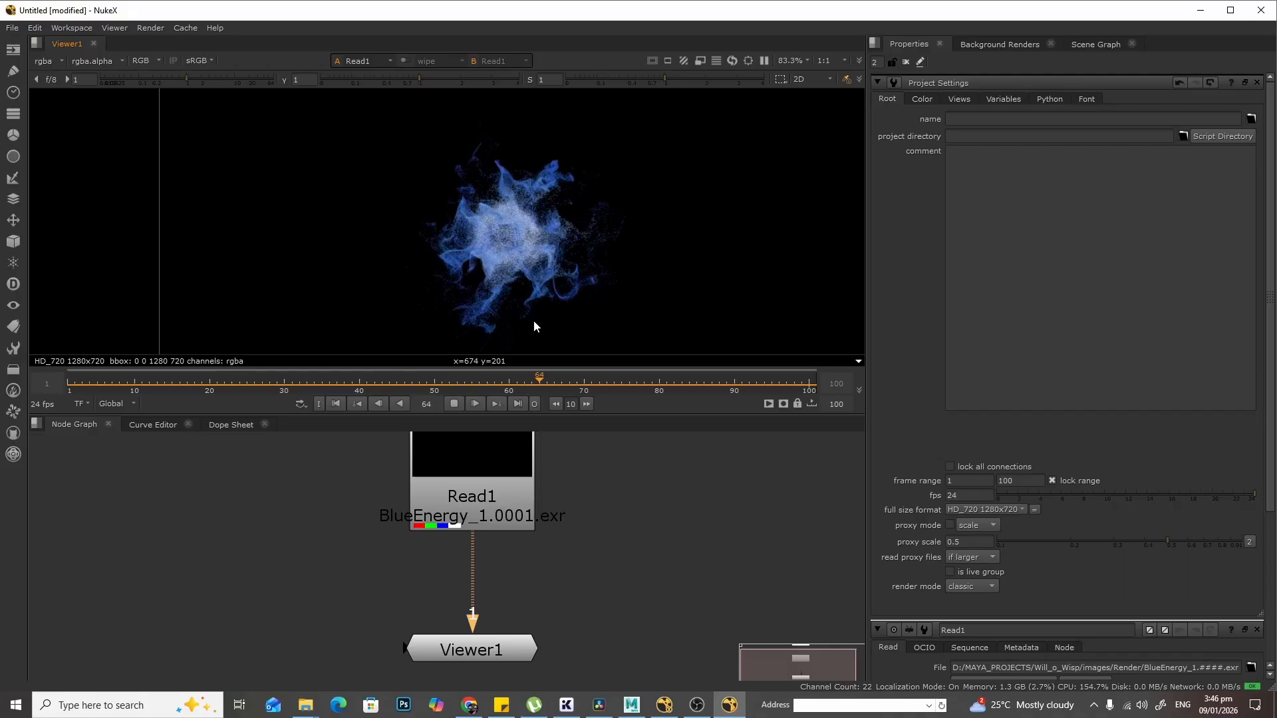
middle_click_drag(576, 289, 529, 273)
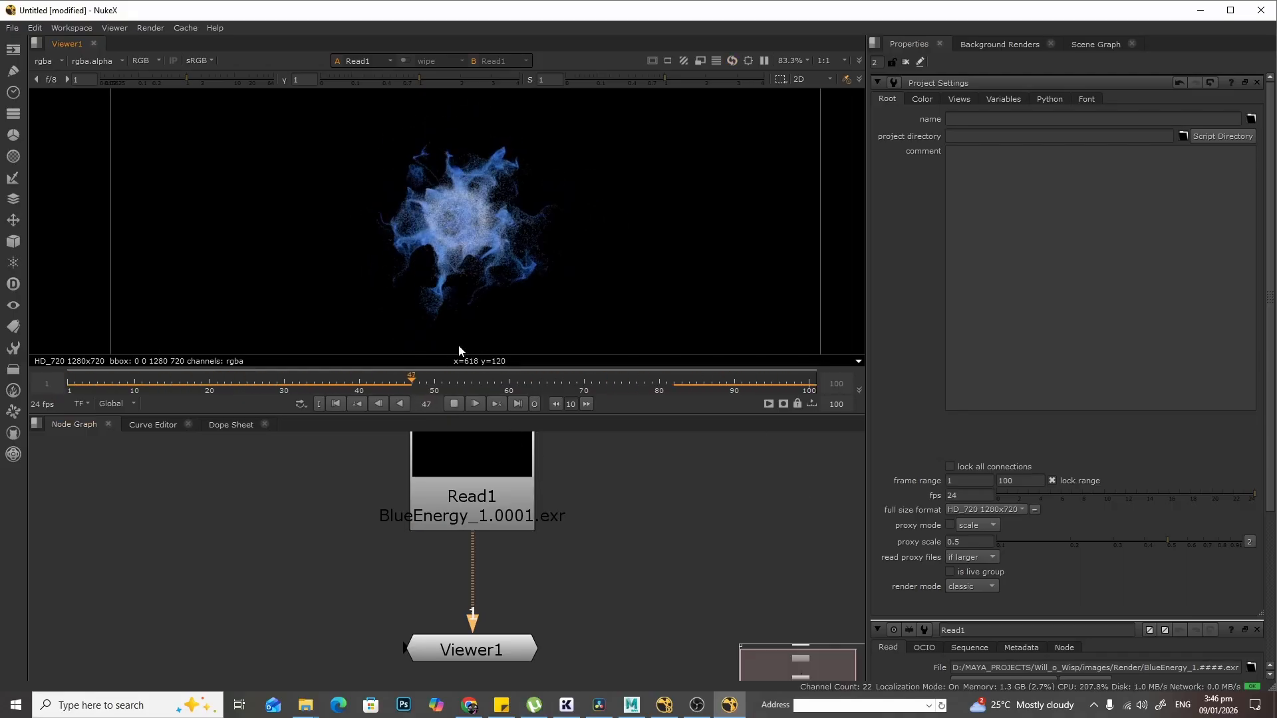
scroll(458, 284, "up", 1)
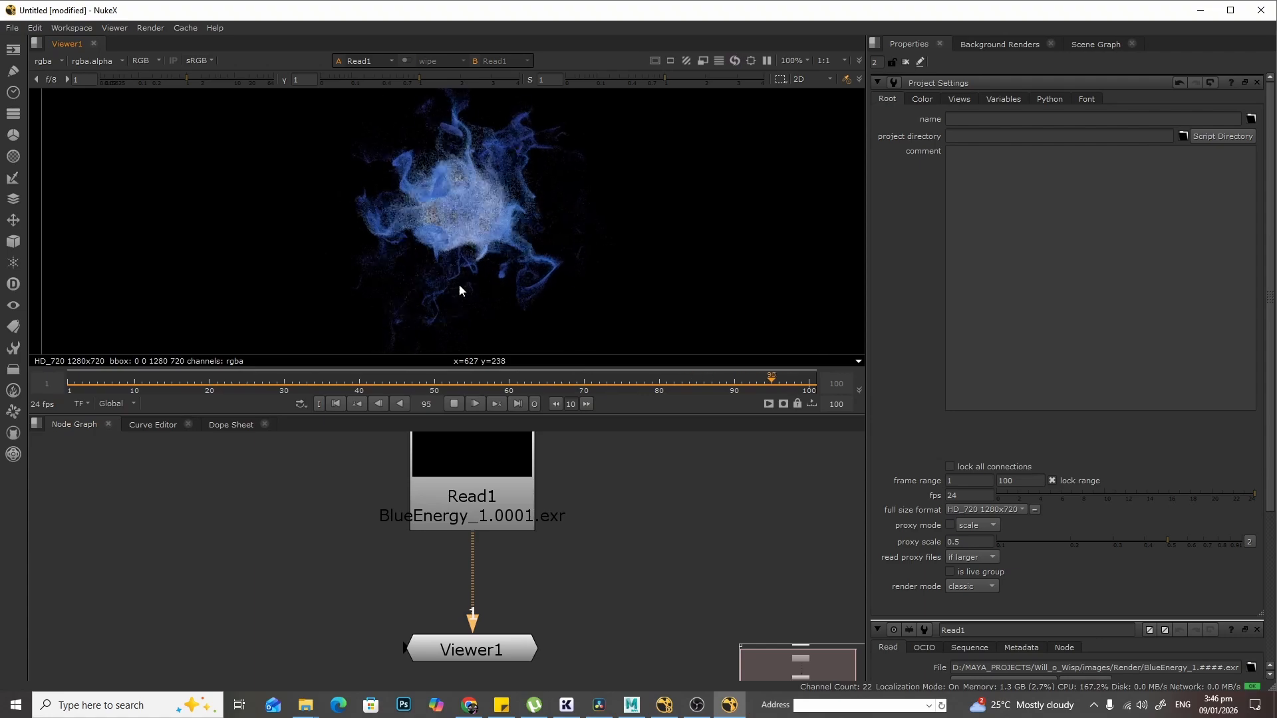
left_click(454, 404)
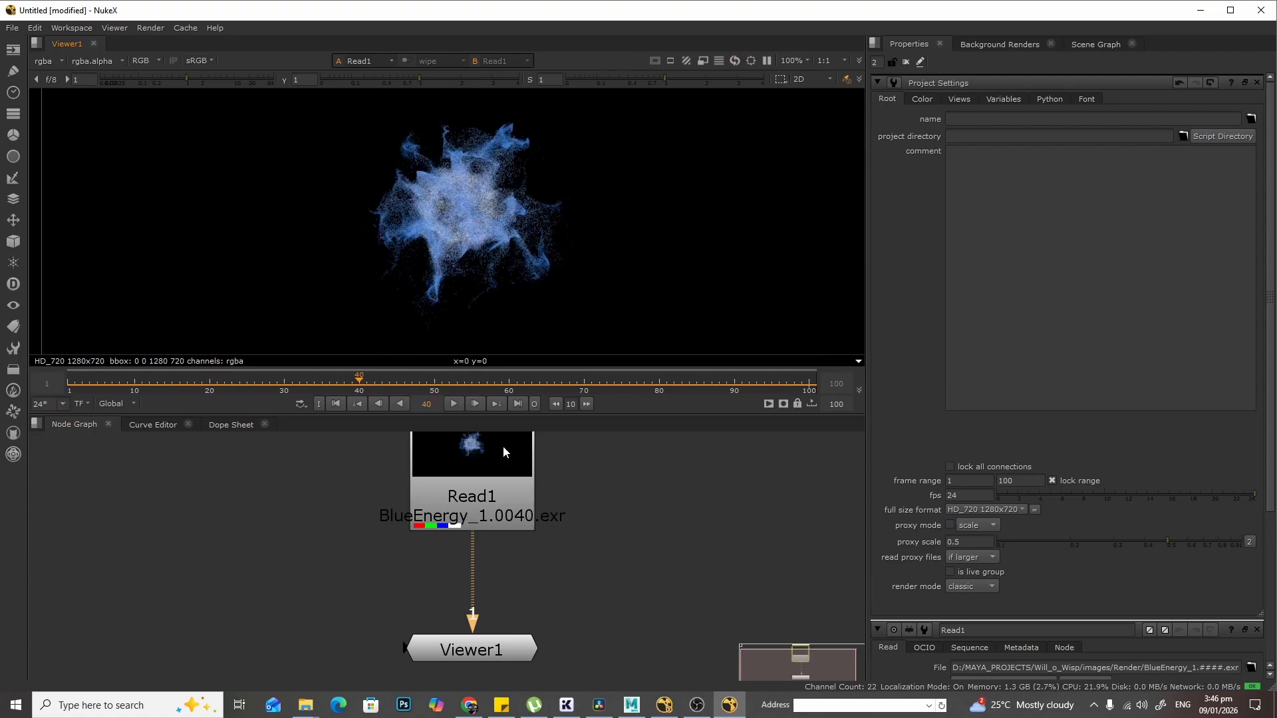
middle_click_drag(479, 667, 485, 620)
left_click_drag(484, 608, 481, 658)
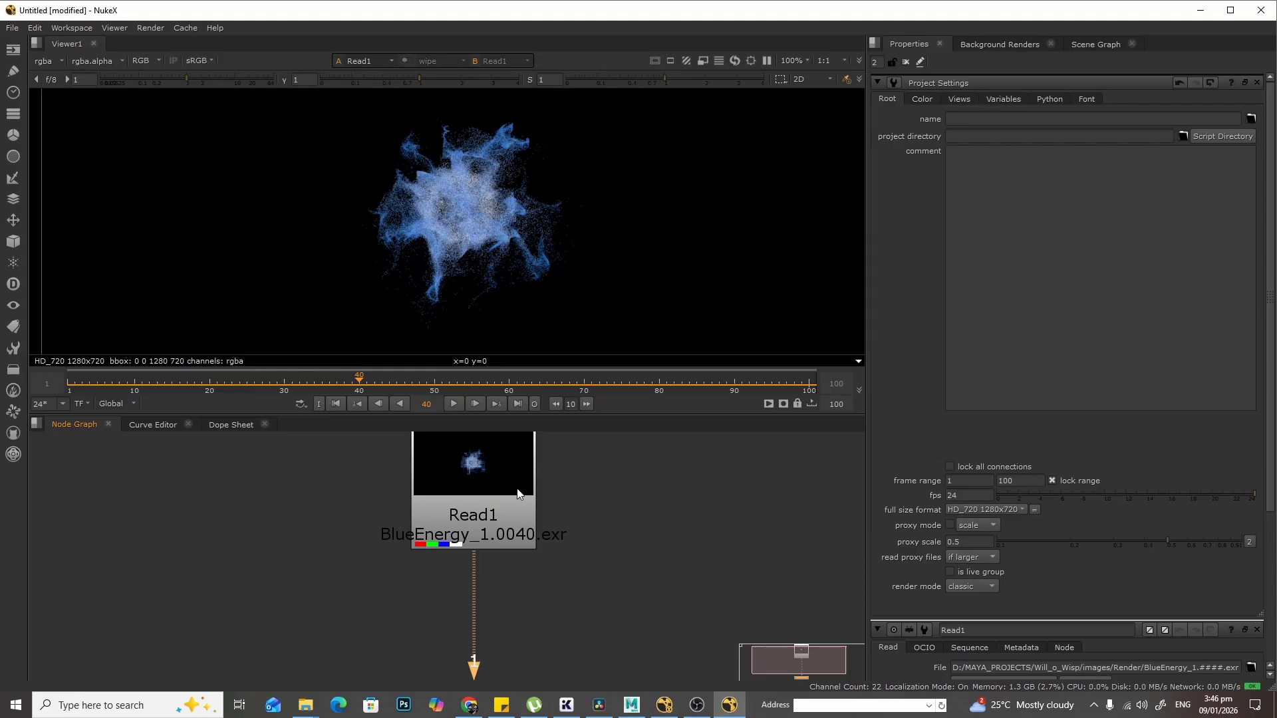
left_click(488, 493)
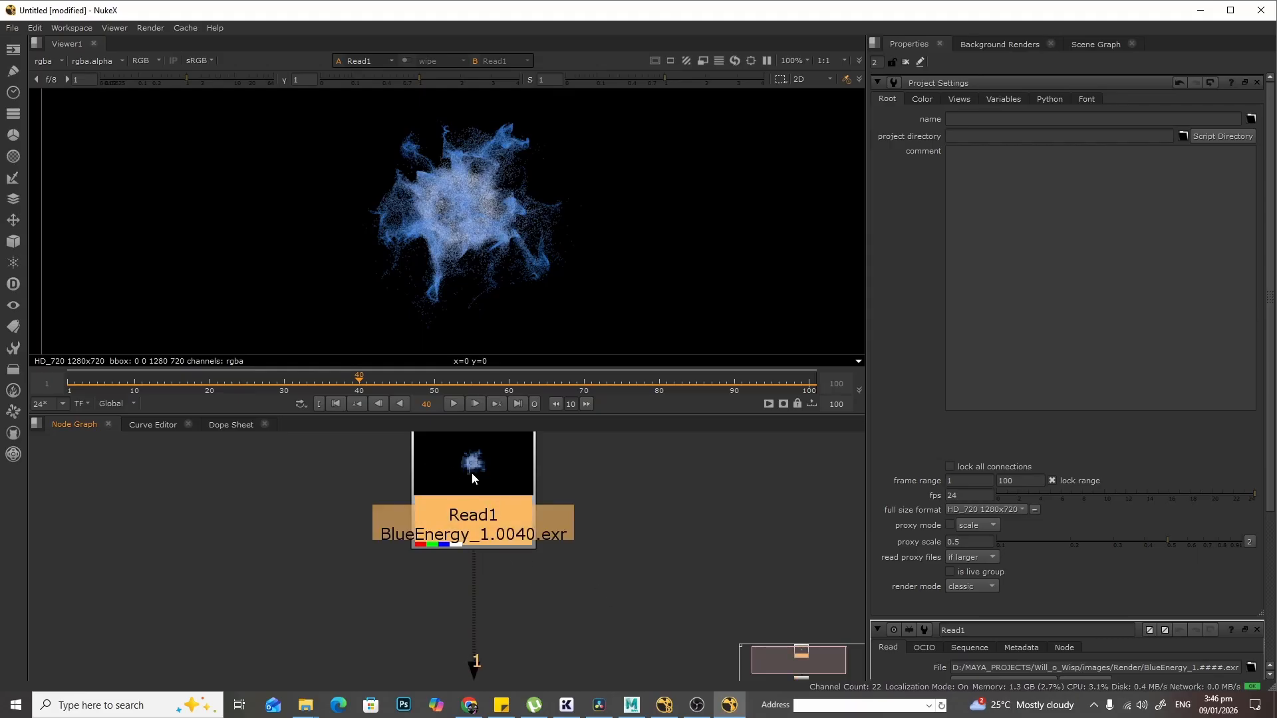
middle_click_drag(674, 561, 669, 485)
middle_click_drag(609, 533, 609, 572)
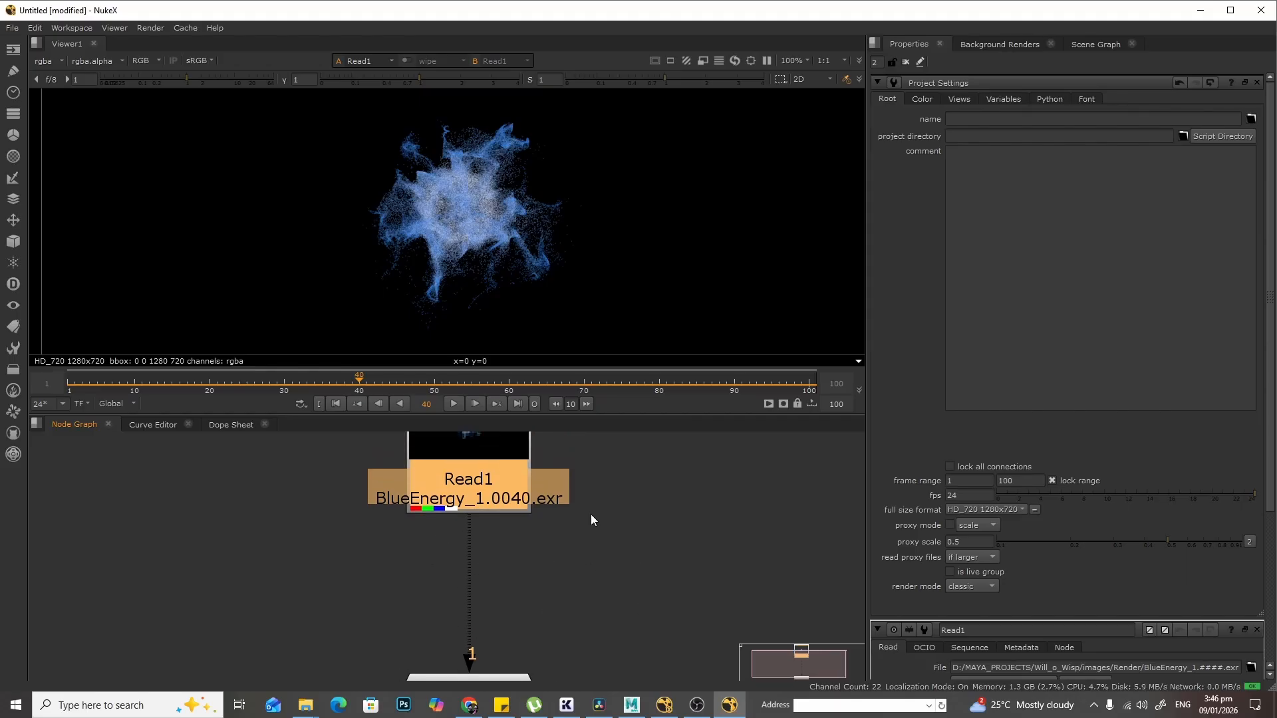
left_click(640, 512)
left_click(484, 458)
left_click(598, 526)
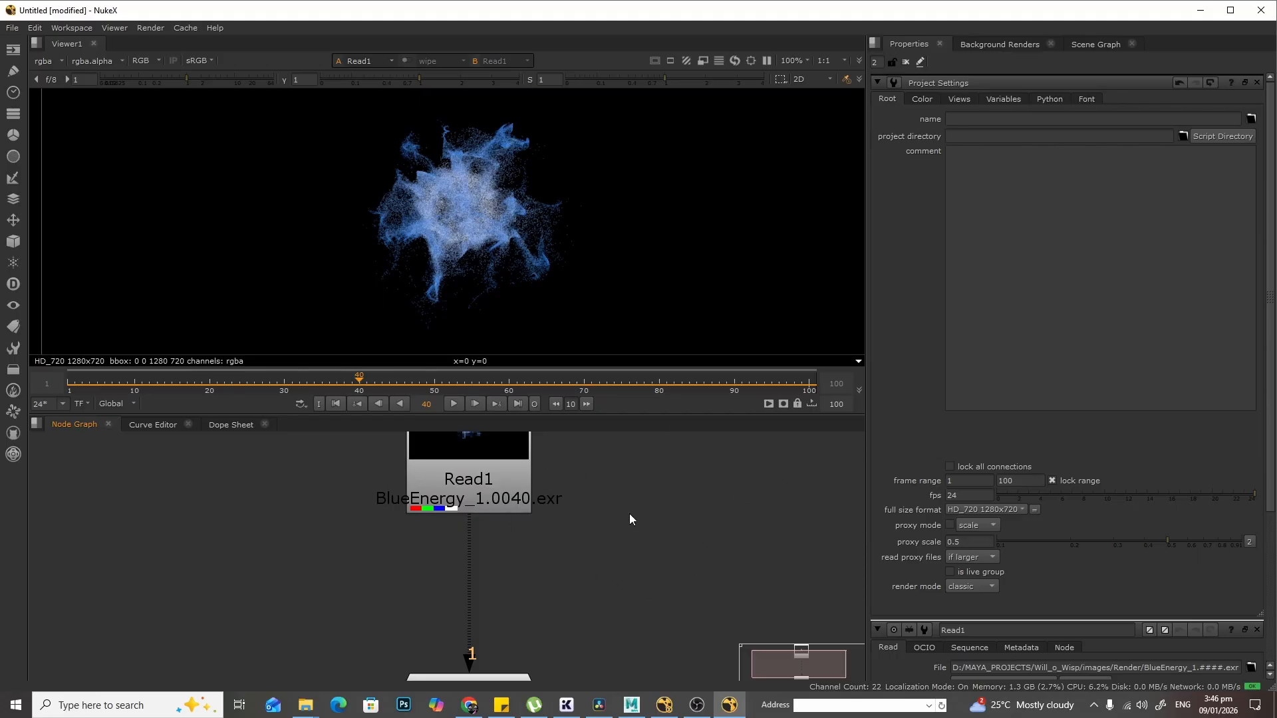
key("Tab")
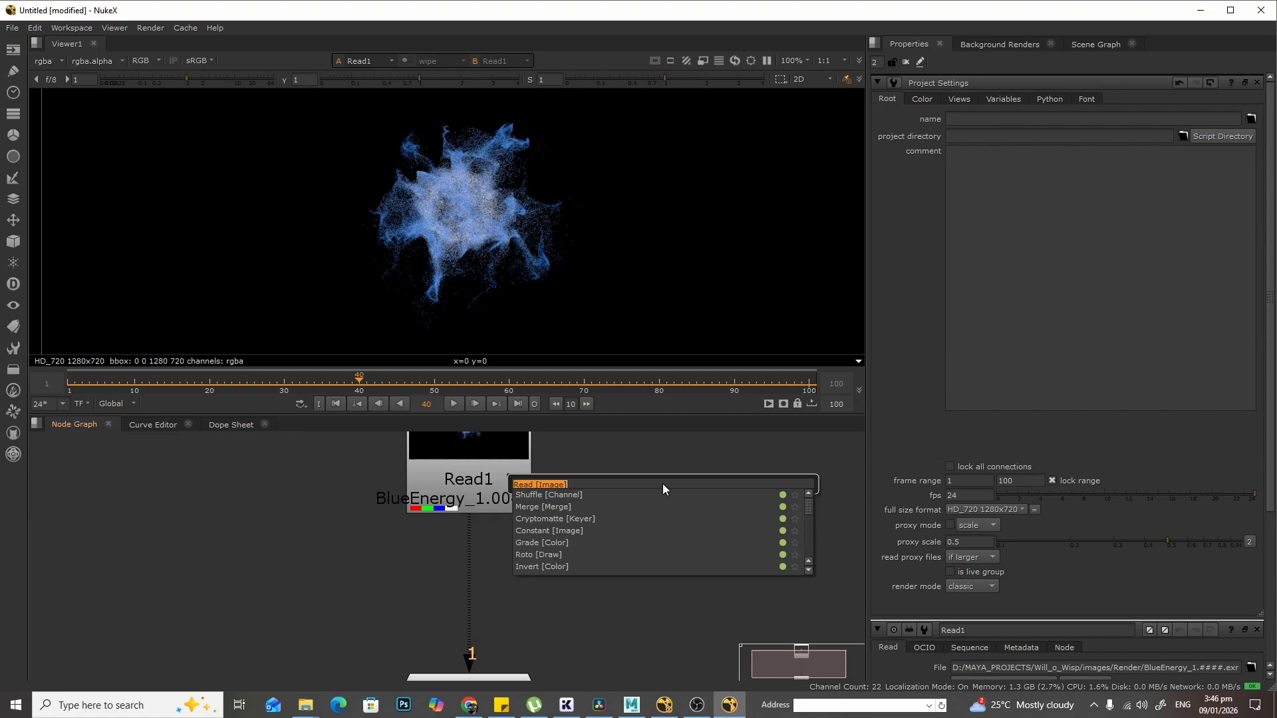
type("motion")
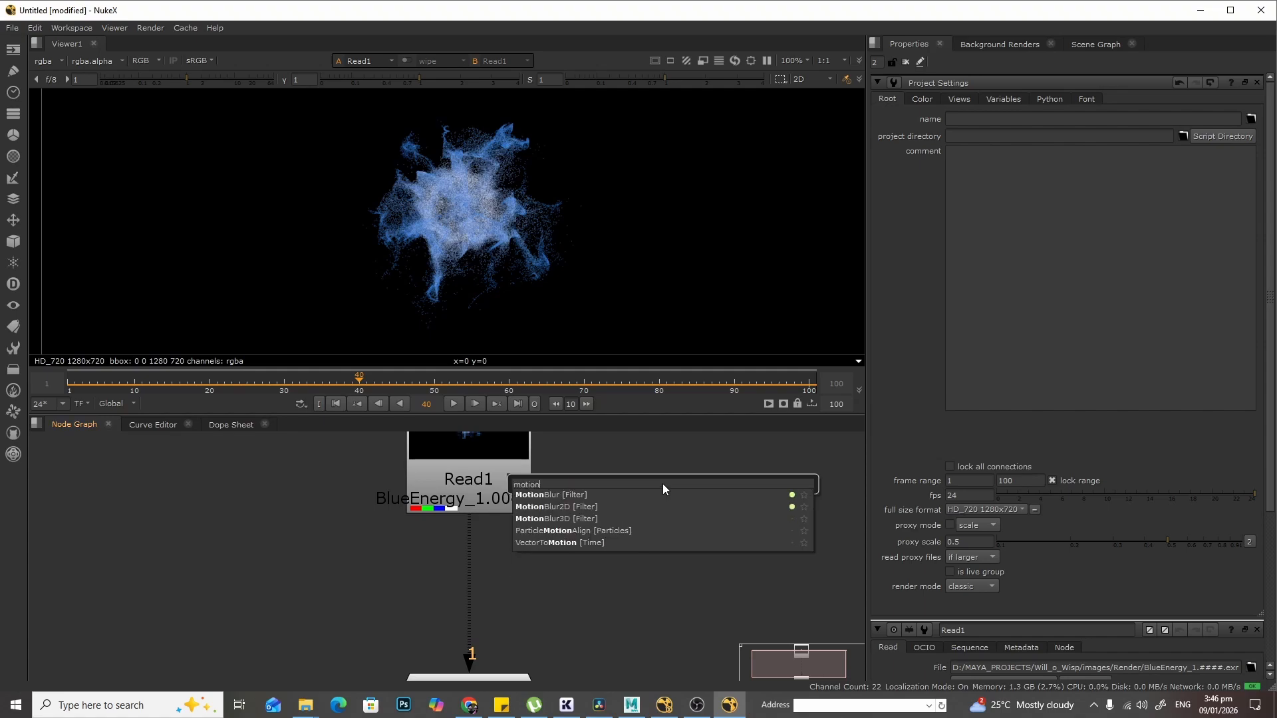
left_click(622, 495)
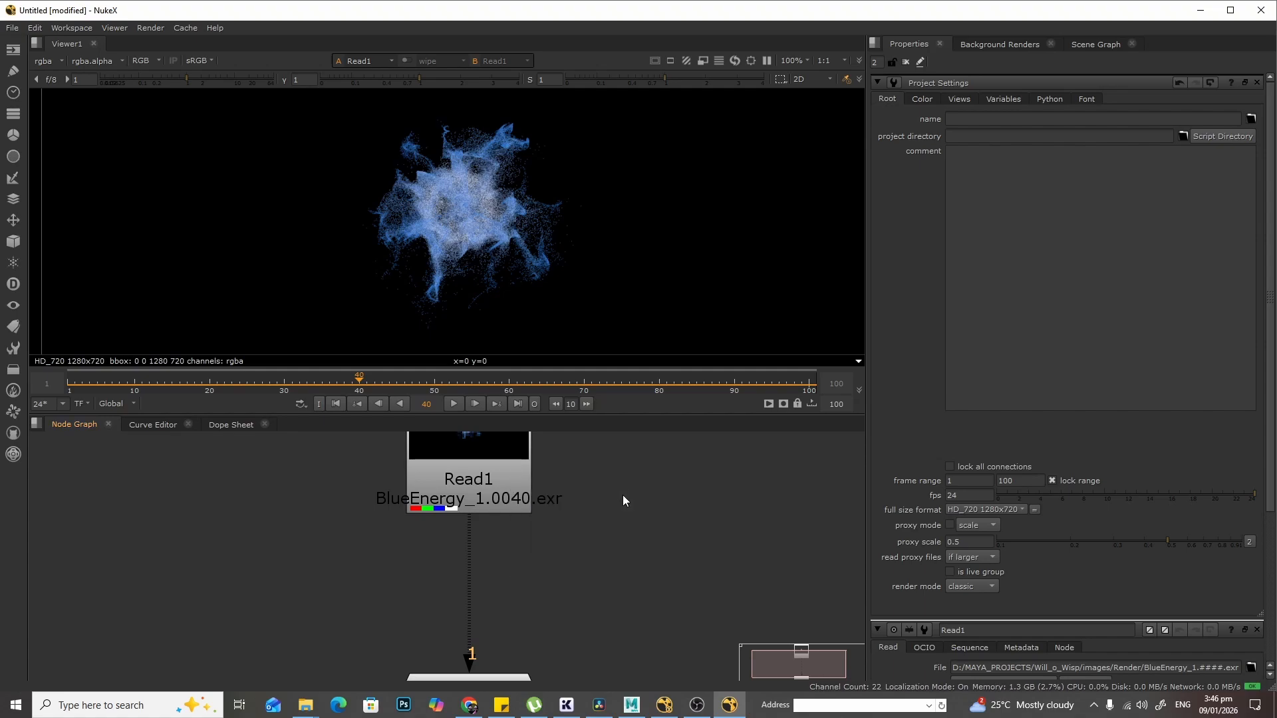
left_click_drag(612, 519, 226, 554)
key("Delete")
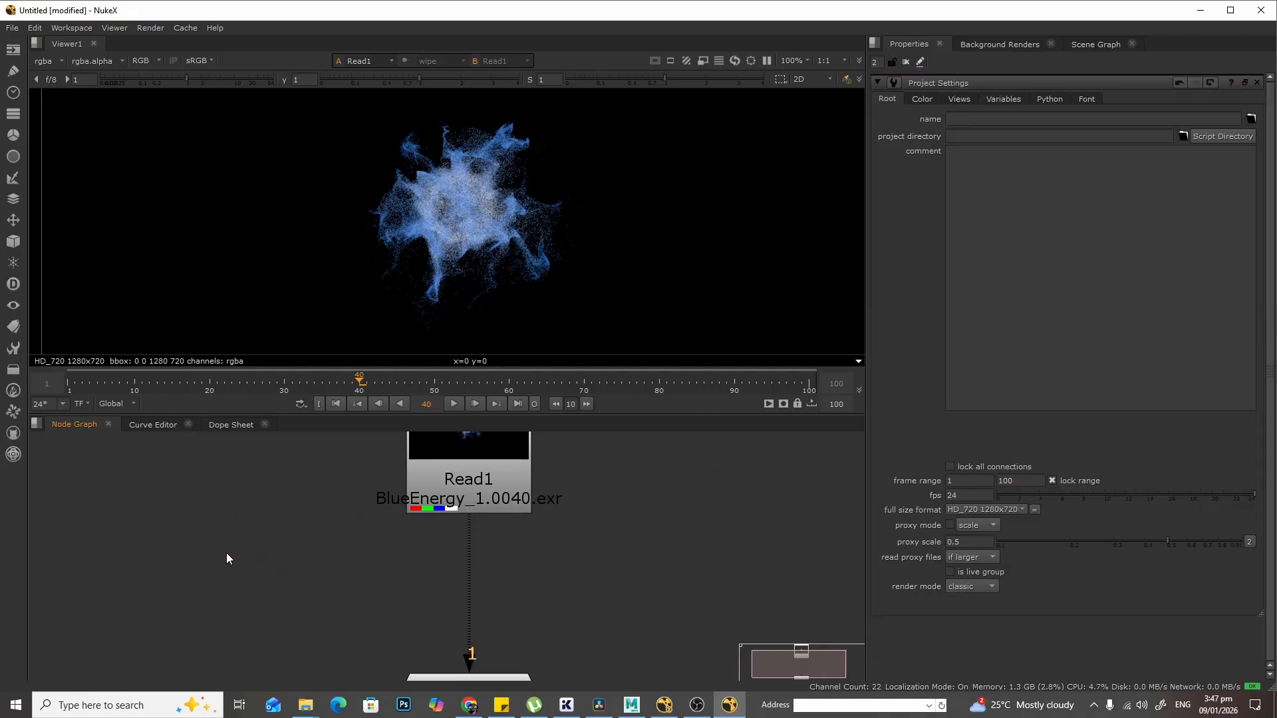
- Add a MotionBlur node connected below the Read node
left_click(508, 460)
key("Tab")
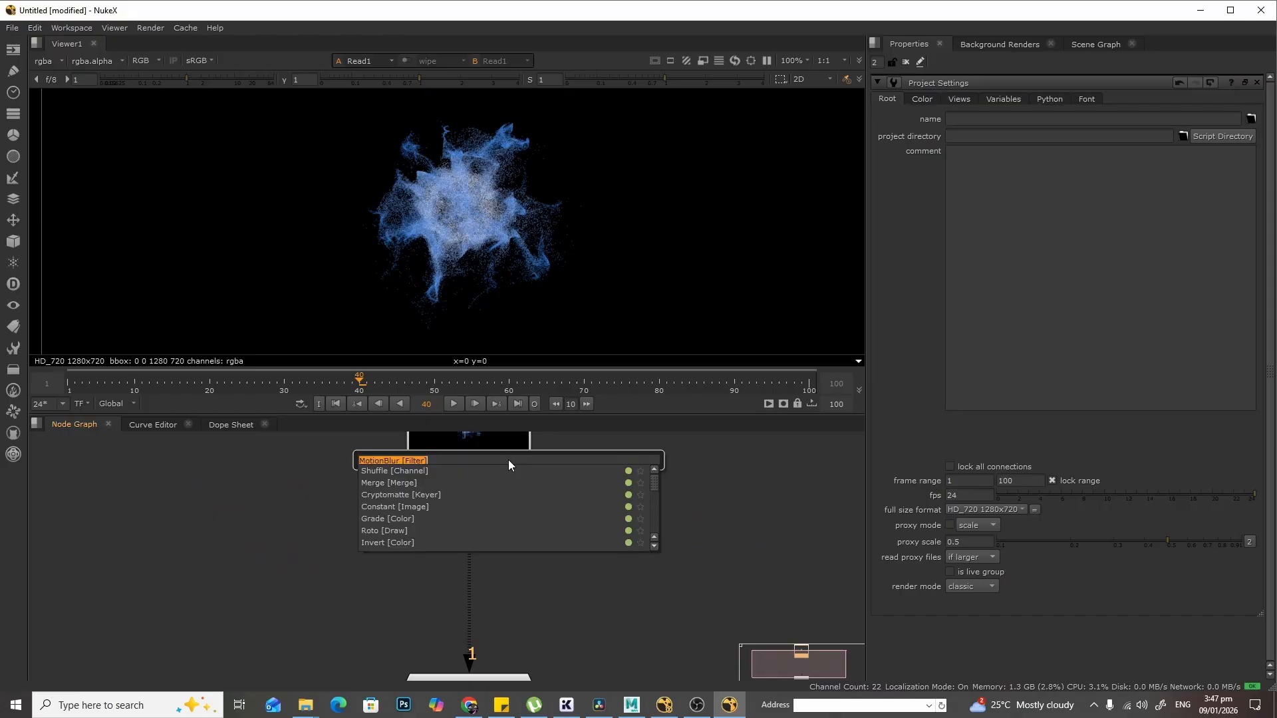
type("motion")
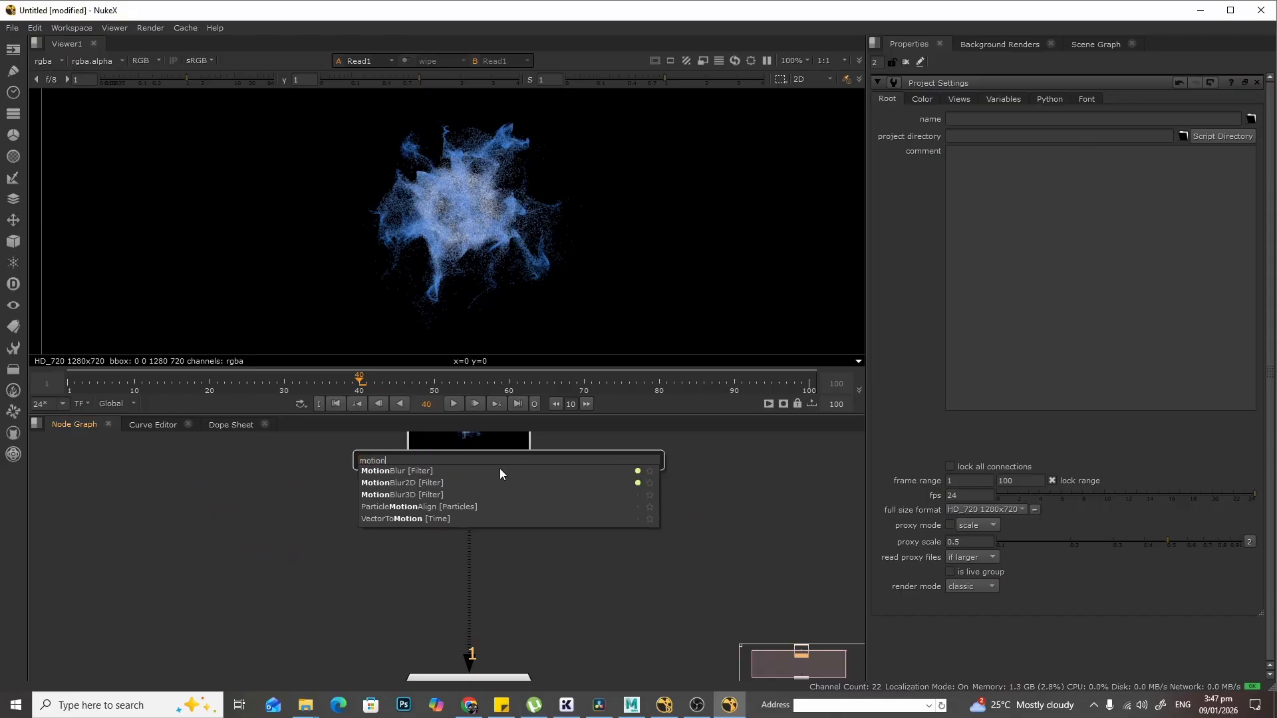
left_click(500, 470)
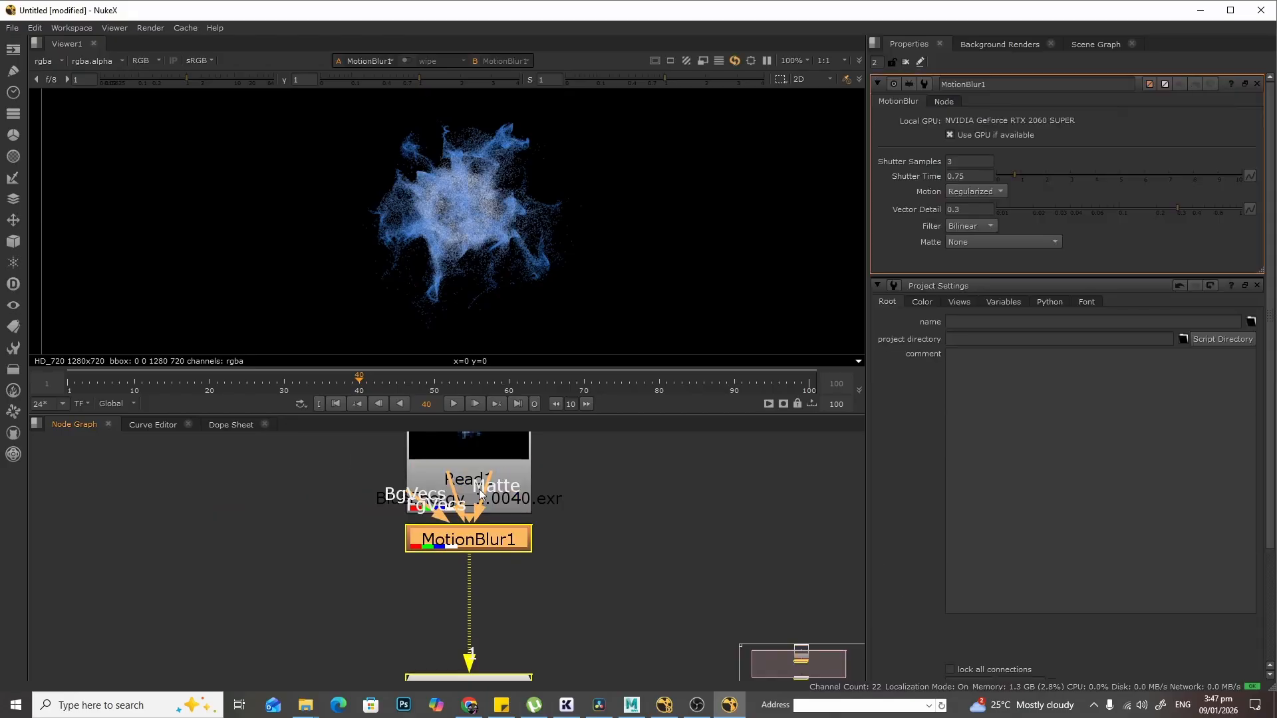
- Reposition the MotionBlur1 node directly below the Read1 node in the node graph
left_click_drag(464, 583, 471, 586)
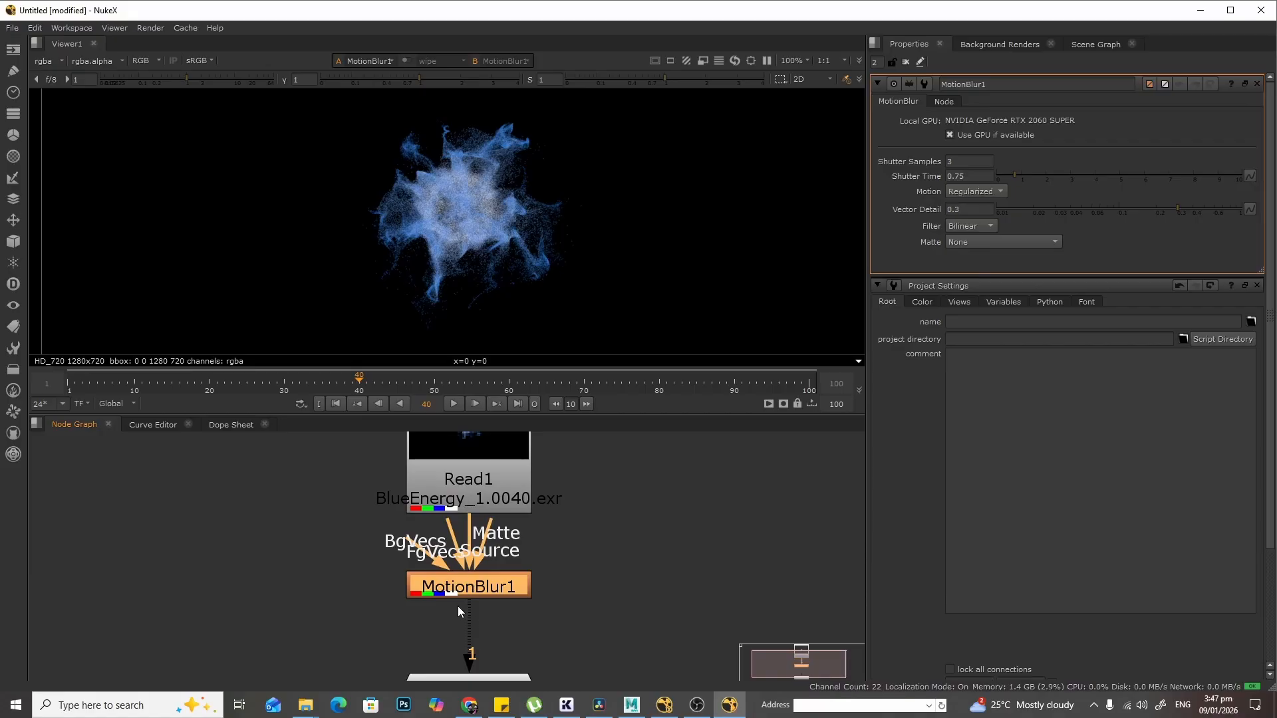
mouse_move(487, 591)
left_mouse_down()
mouse_move(379, 594)
mouse_move(485, 592)
left_mouse_up()
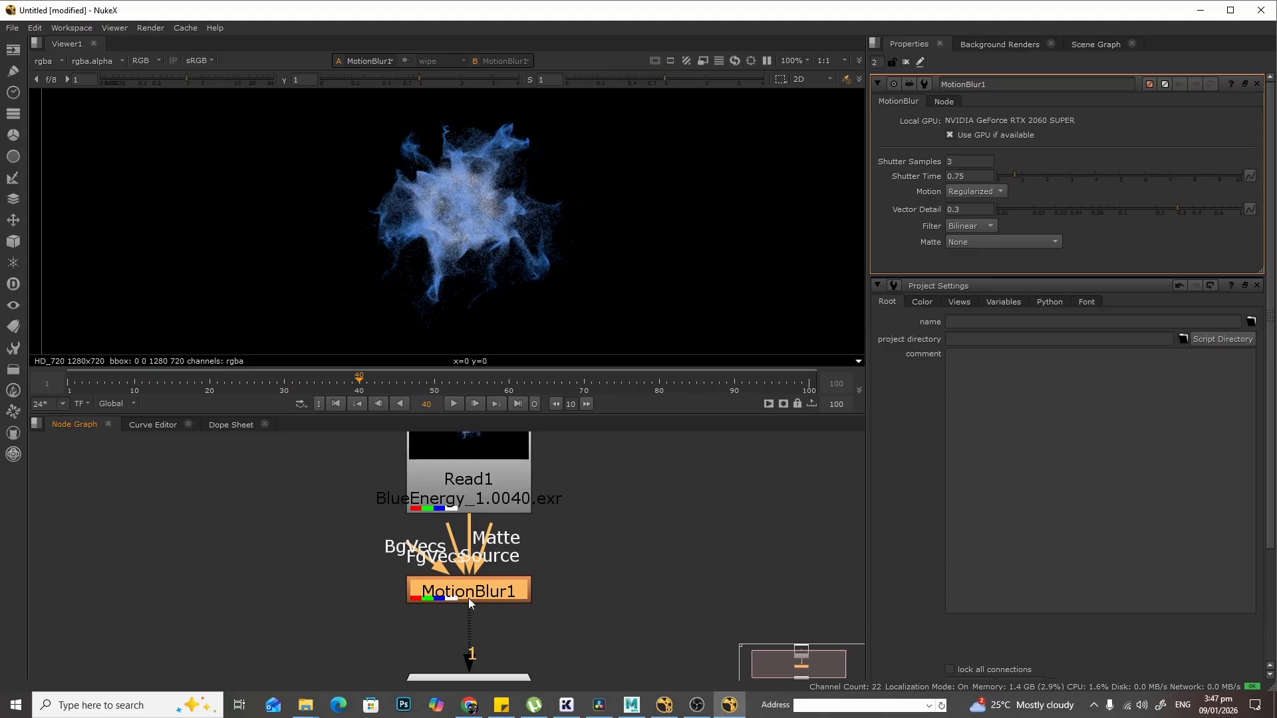
left_click(501, 495)
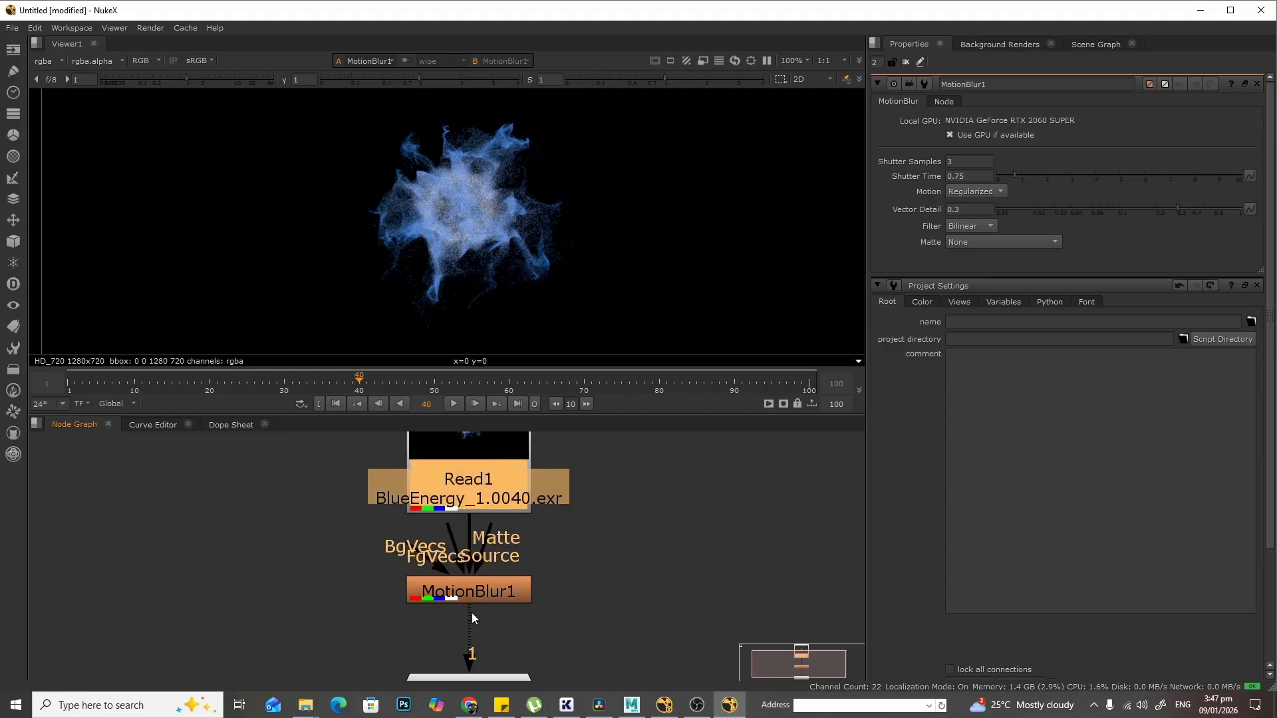
mouse_move(474, 592)
left_mouse_down()
mouse_move(484, 580)
mouse_move(484, 601)
left_mouse_up()
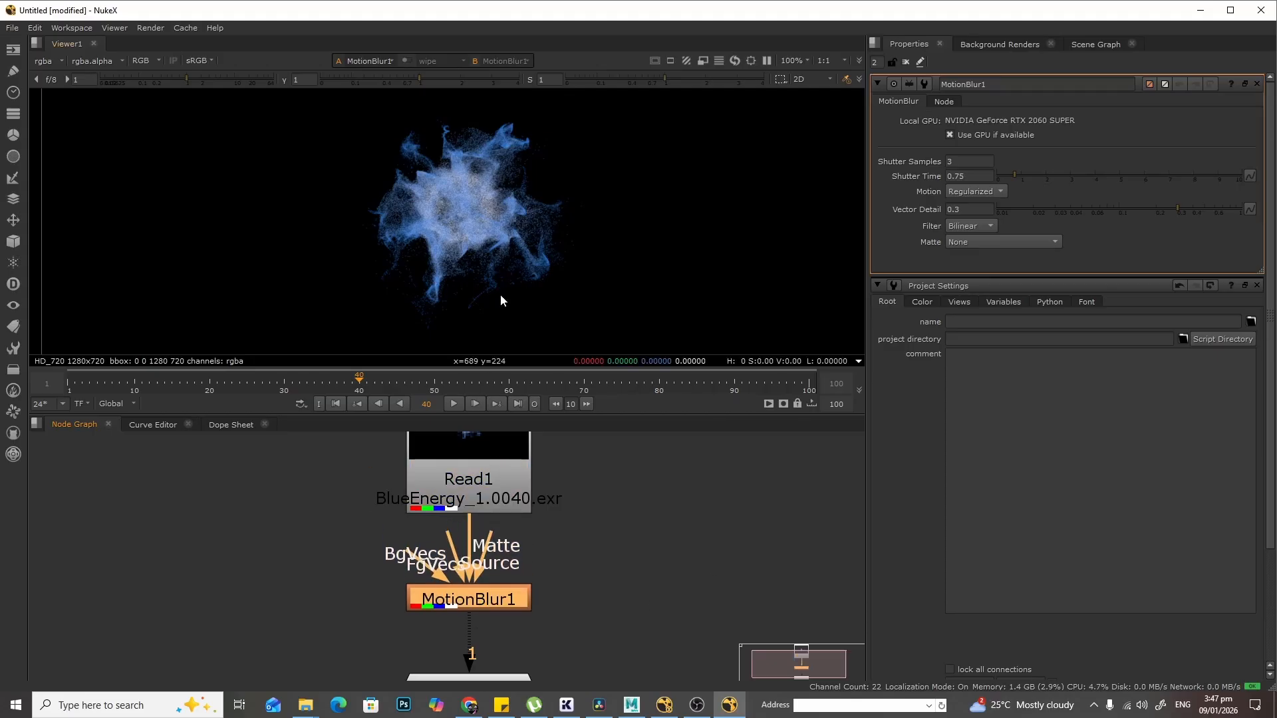
- Set MotionBlur1's Shutter Samples to 6 after zooming into the energy effect
scroll(500, 294, "up", 2)
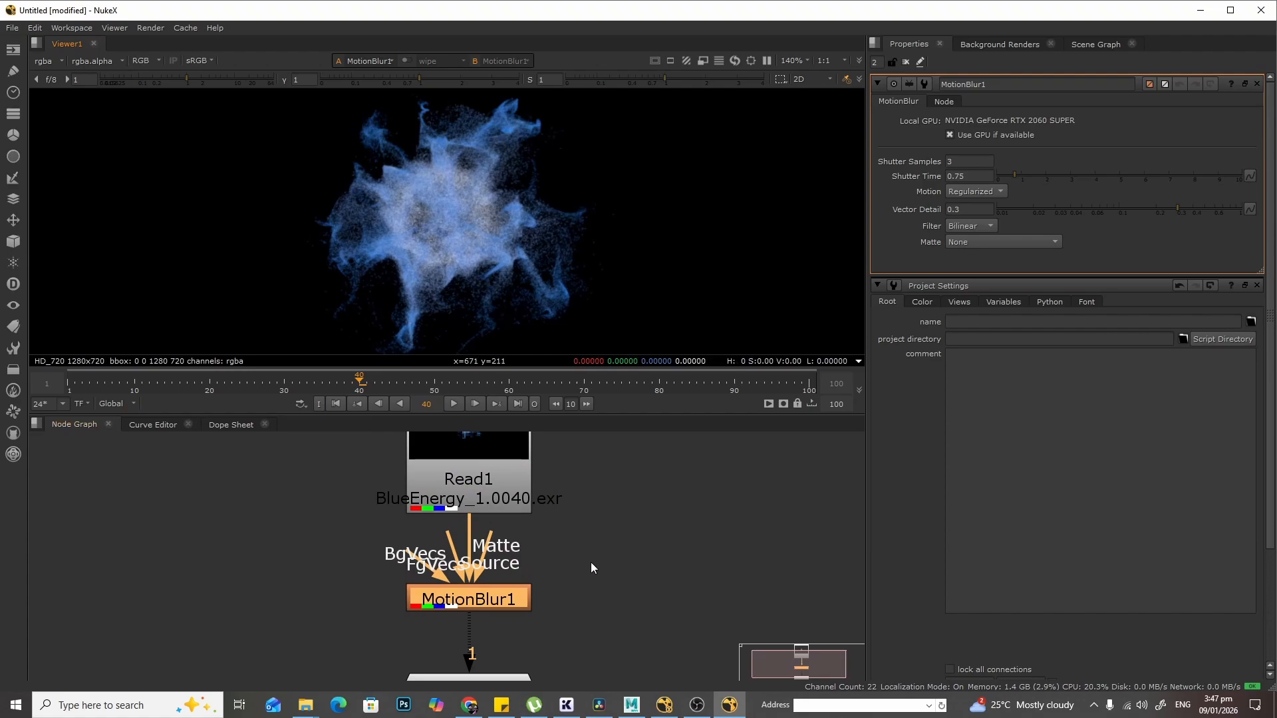
scroll(446, 238, "up", 5)
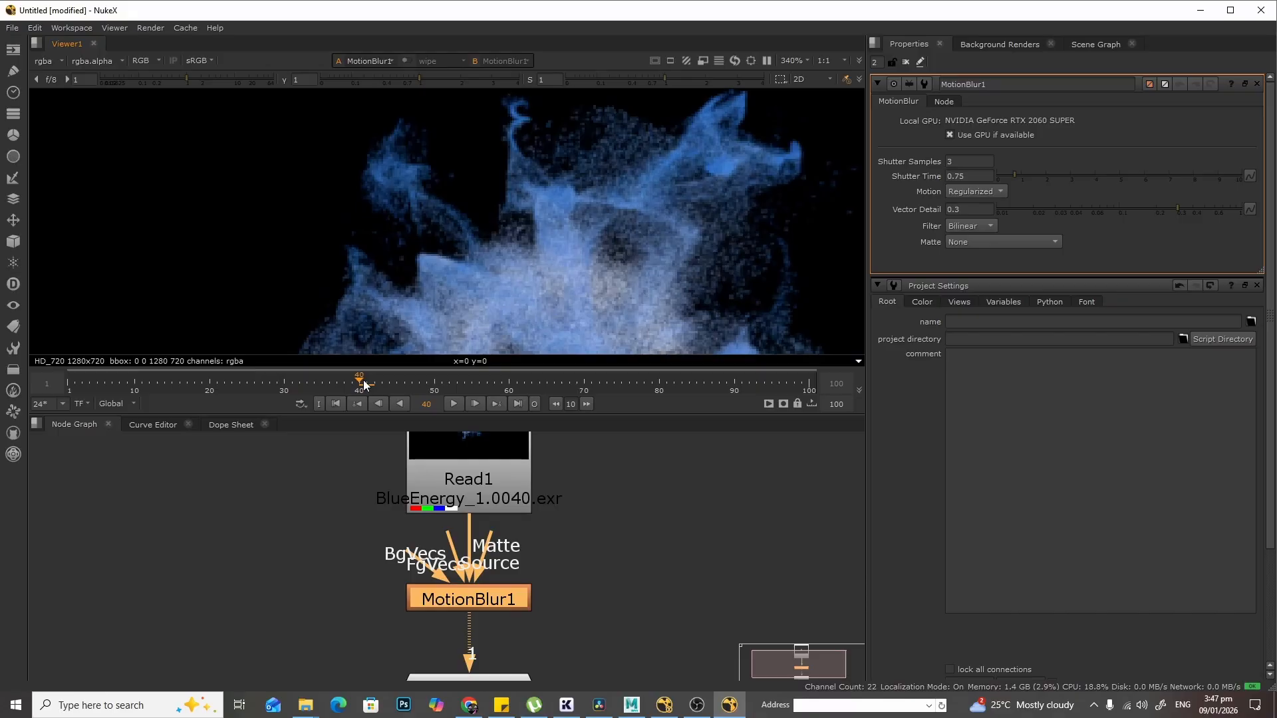
left_click_drag(364, 385, 359, 384)
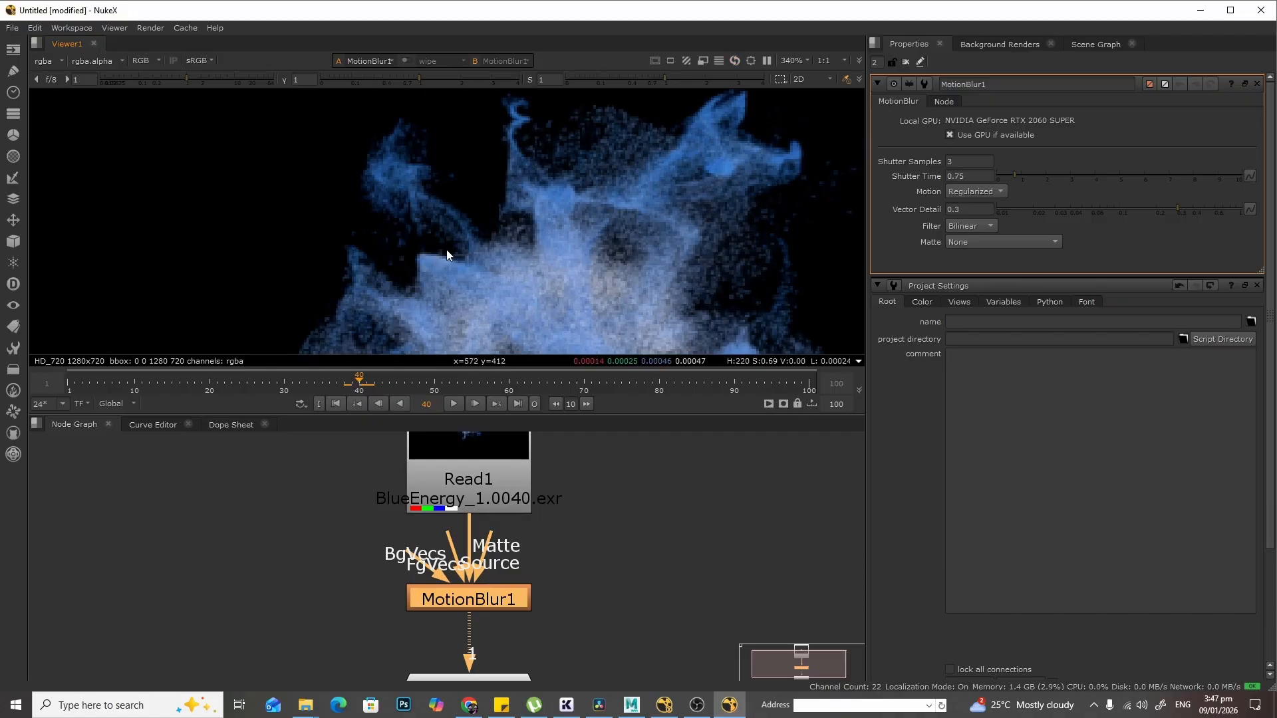
scroll(509, 239, "down", 1)
middle_click_drag(656, 314, 580, 252)
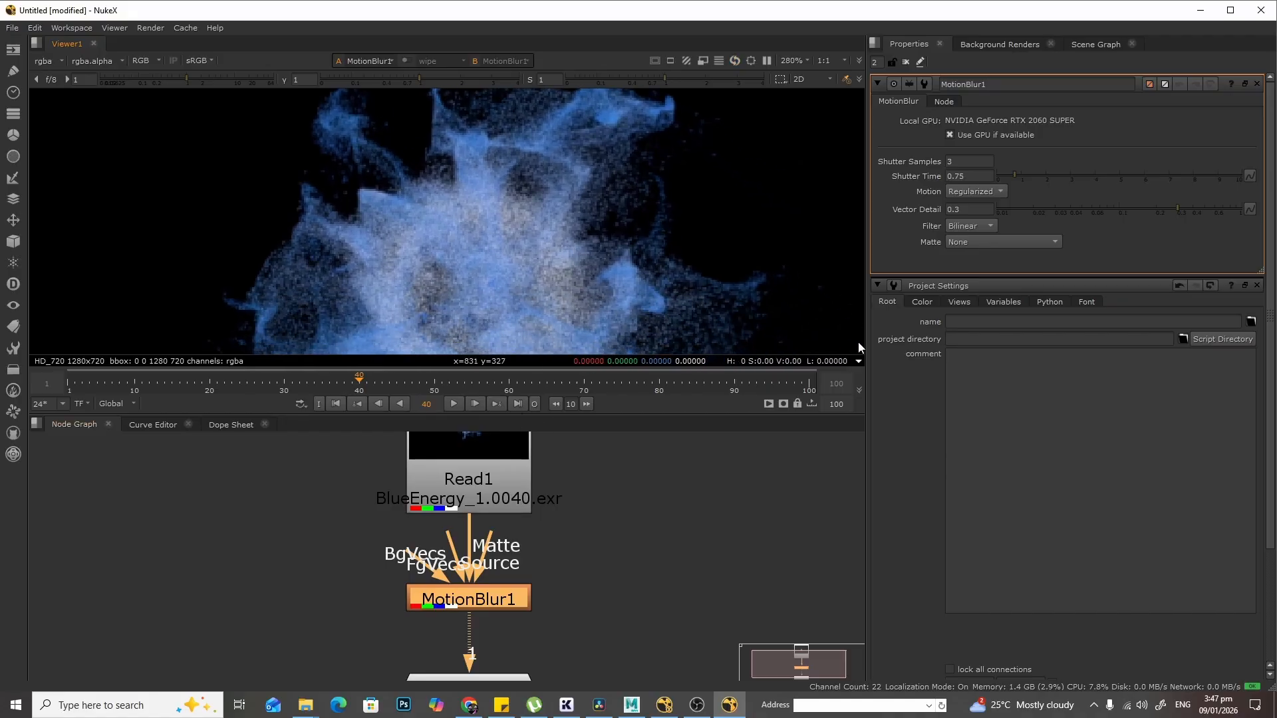
middle_click_drag(637, 544, 653, 521)
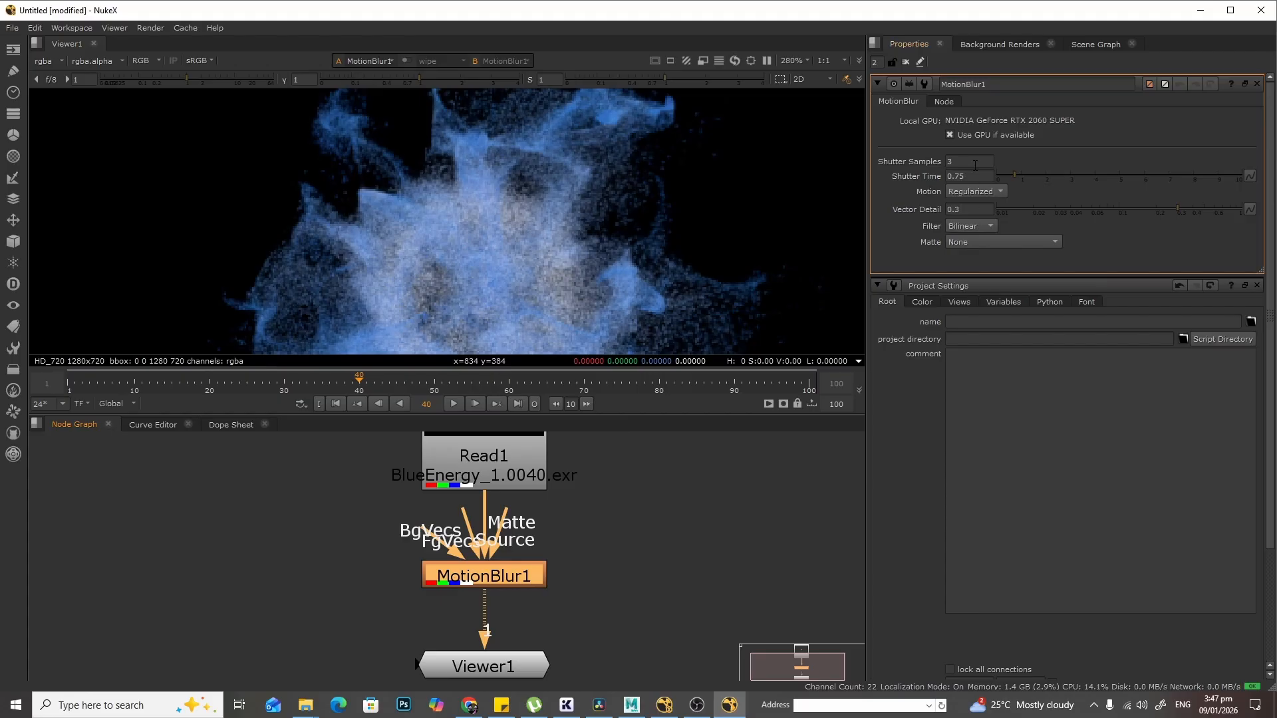
double_click(974, 161)
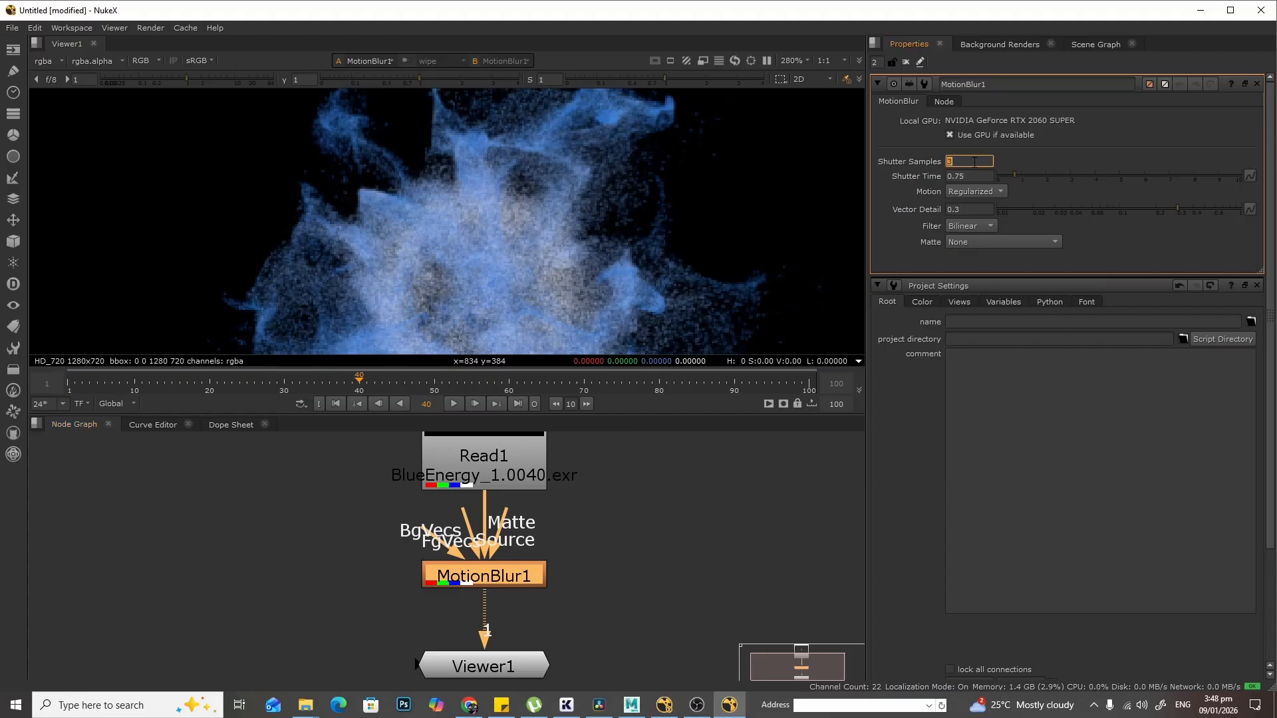
type("6")
key("Return")
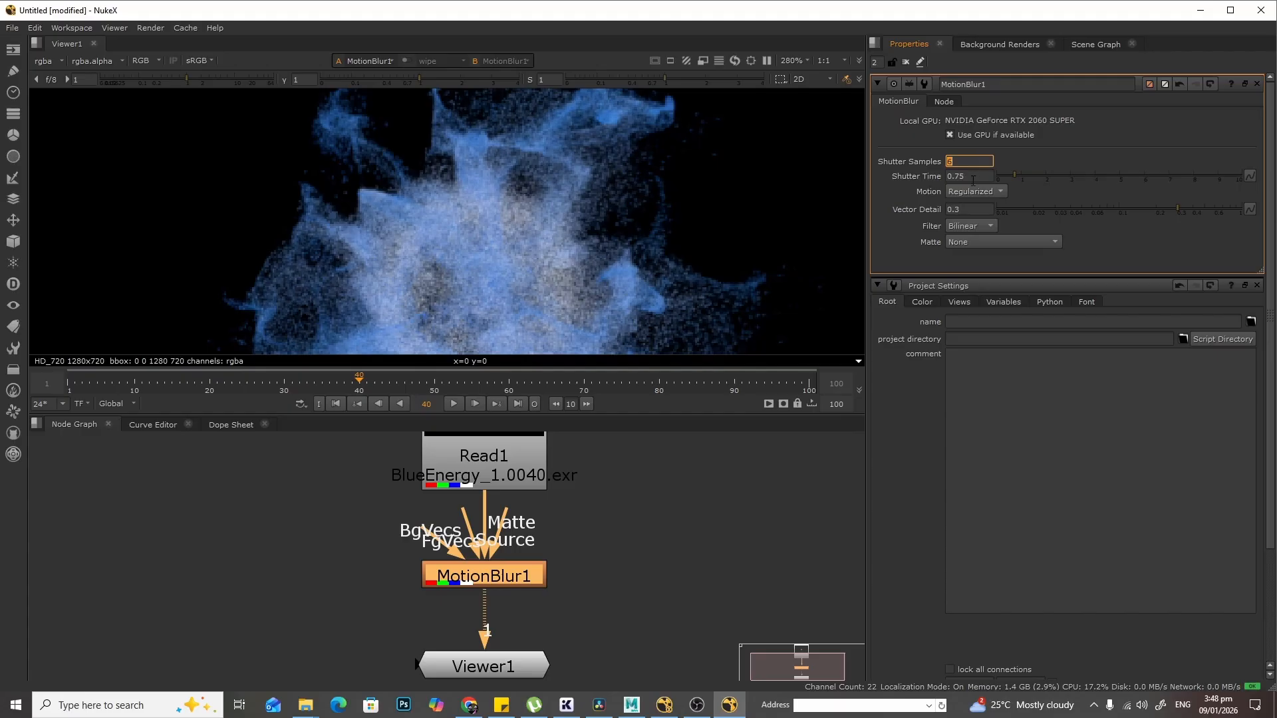
- Set MotionBlur1's Shutter Time to 2 and inspect the result zoomed in
double_click(975, 176)
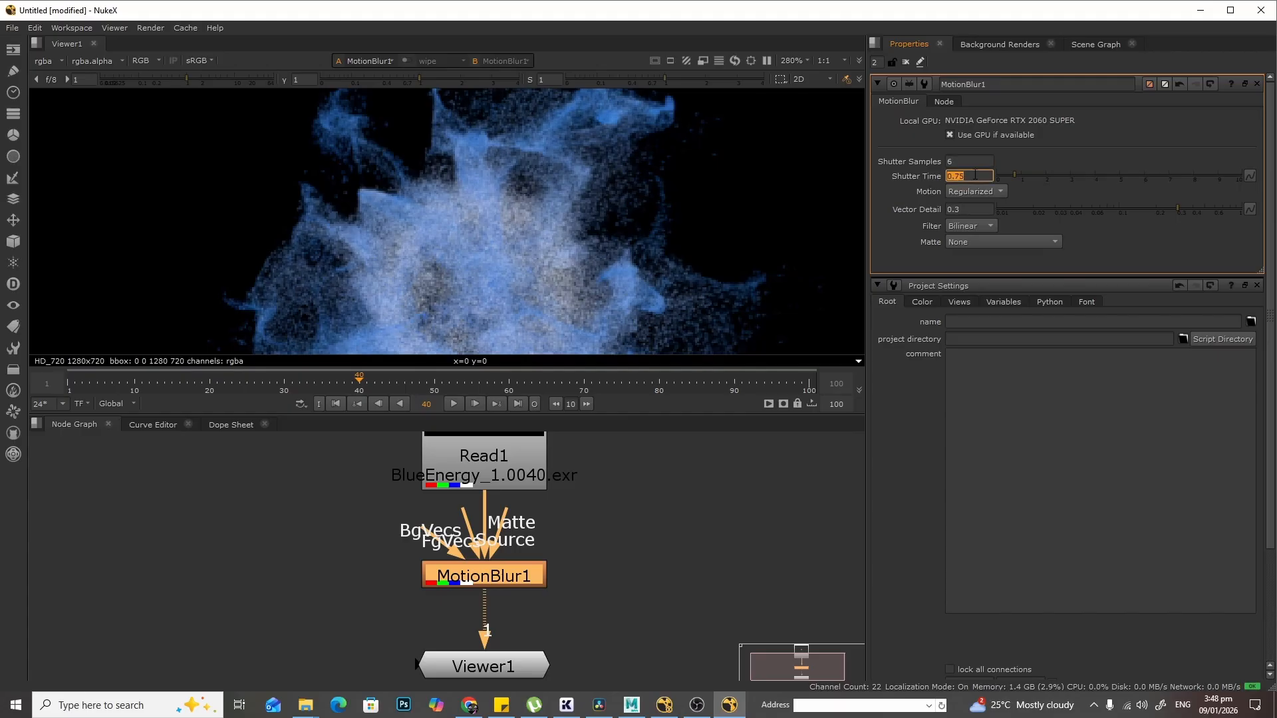
type("2")
key("Return")
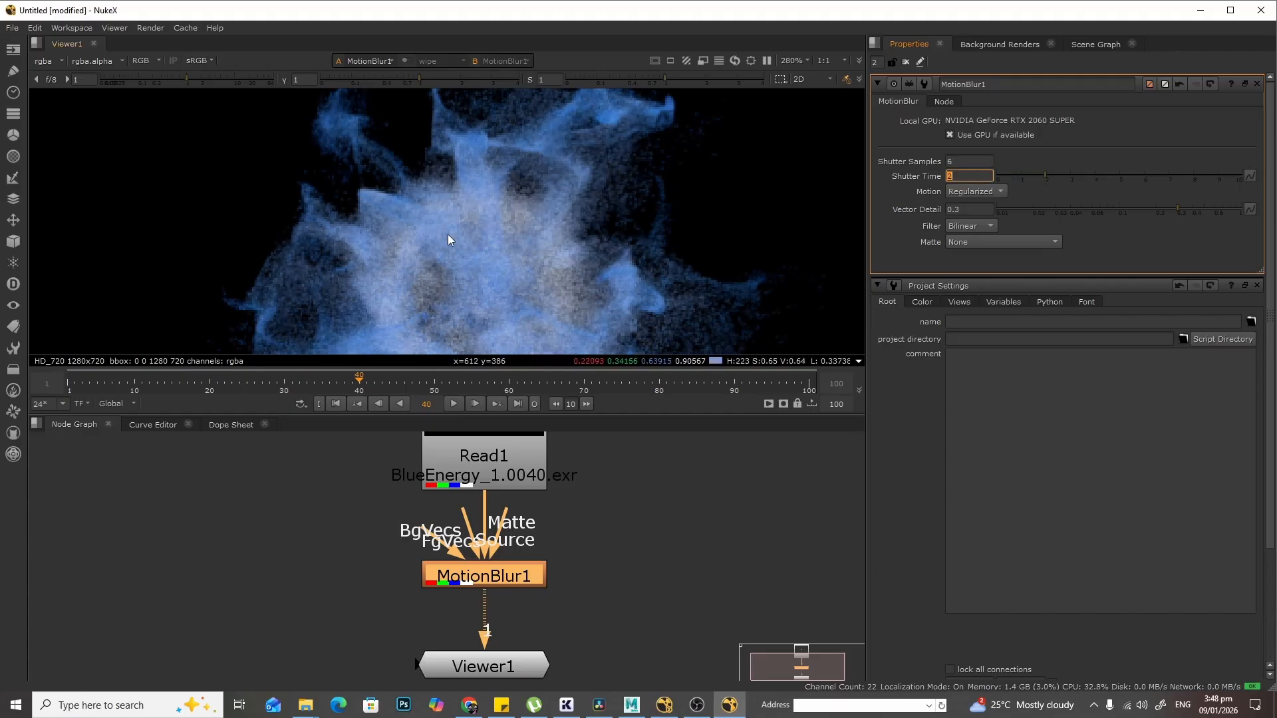
scroll(556, 250, "up", 3)
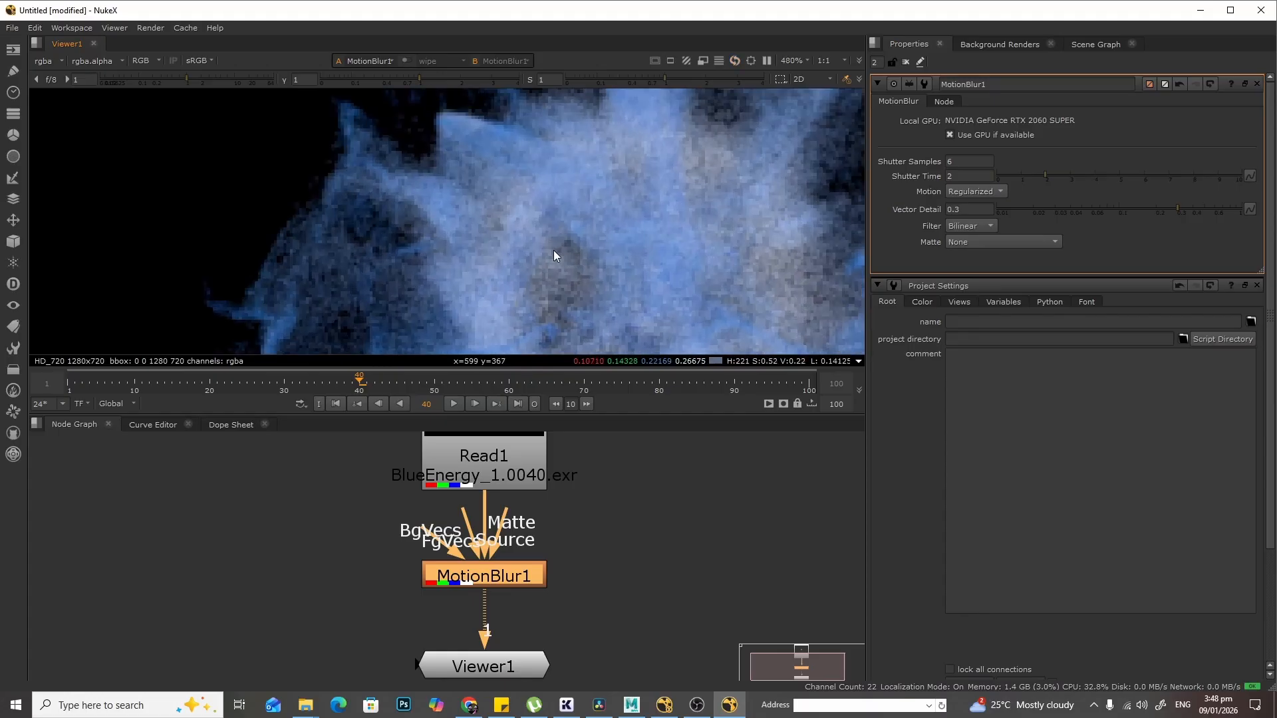
scroll(554, 250, "down", 1)
- Raise the Shutter Time to 10 and play the sequence to review the blur
left_click(989, 175)
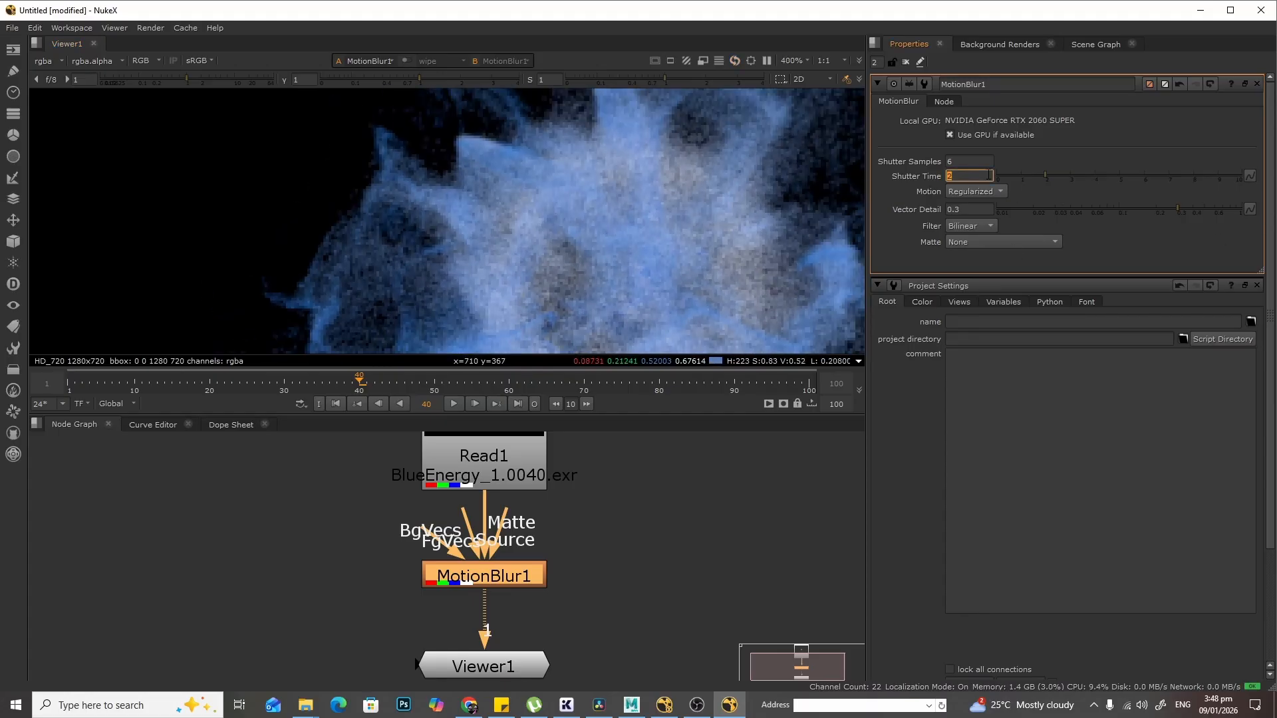
type("10")
key("Return")
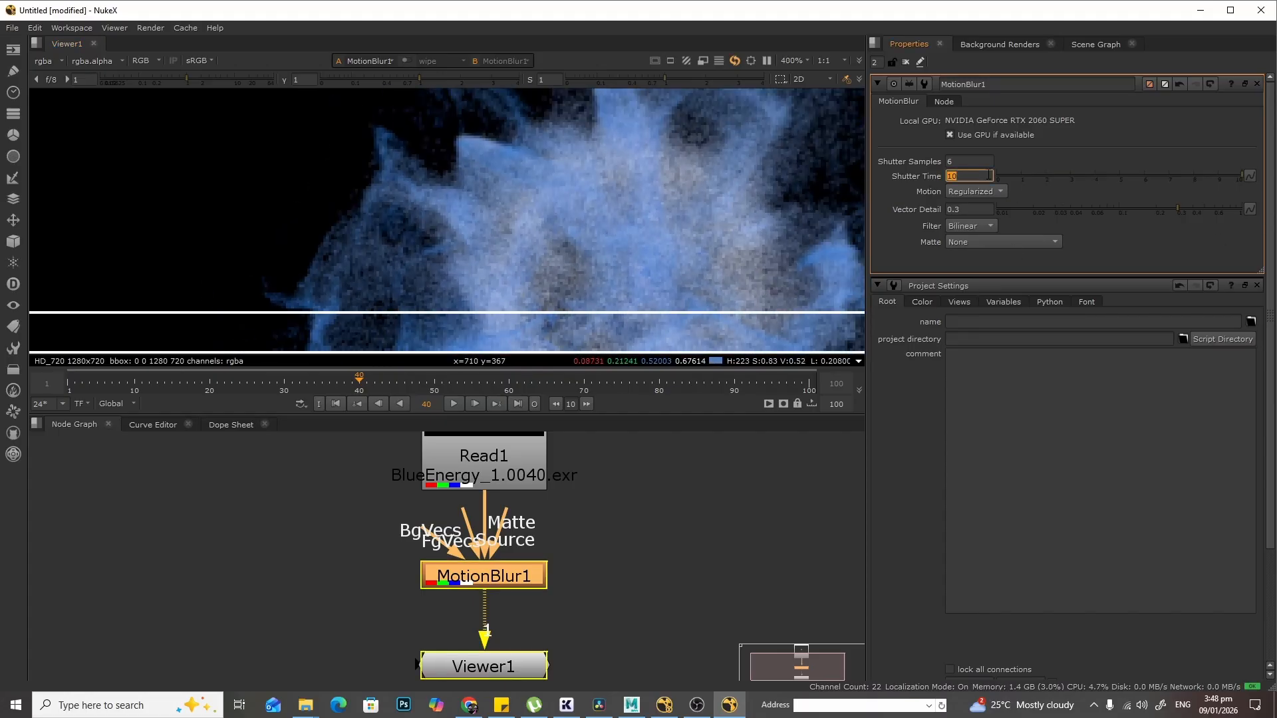
scroll(569, 263, "down", 2)
scroll(568, 262, "down", 2)
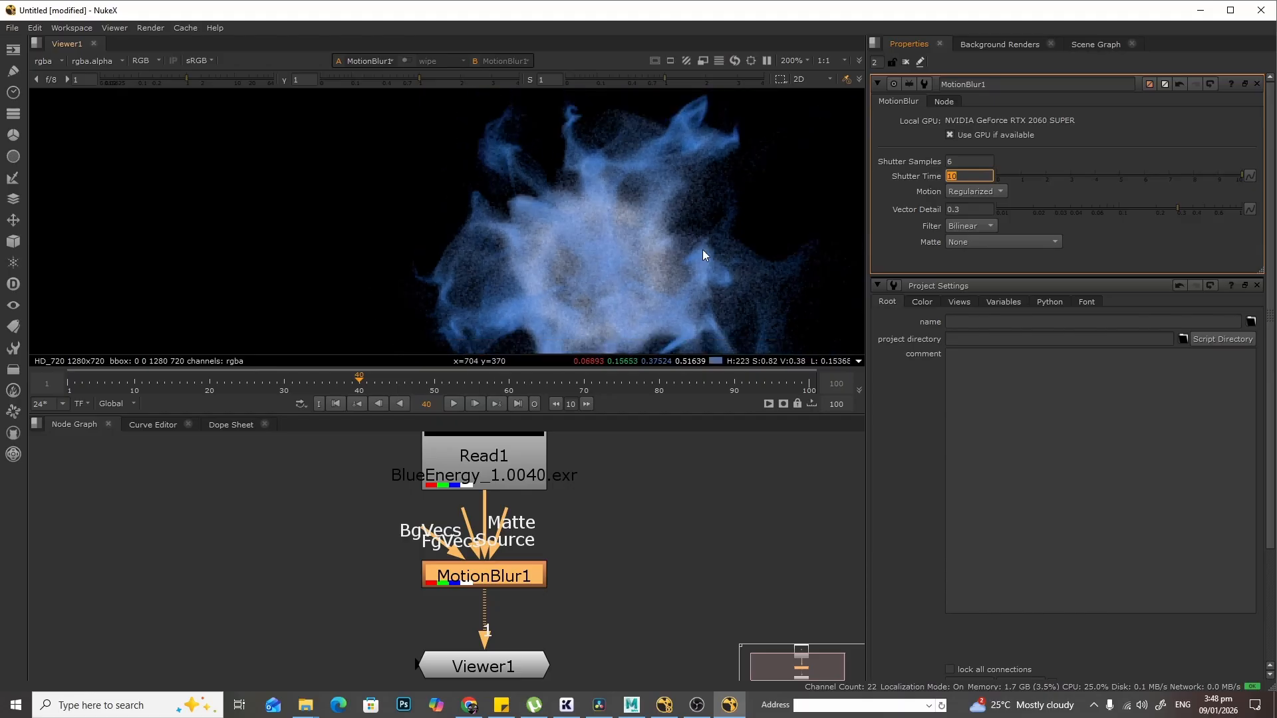
left_click(453, 404)
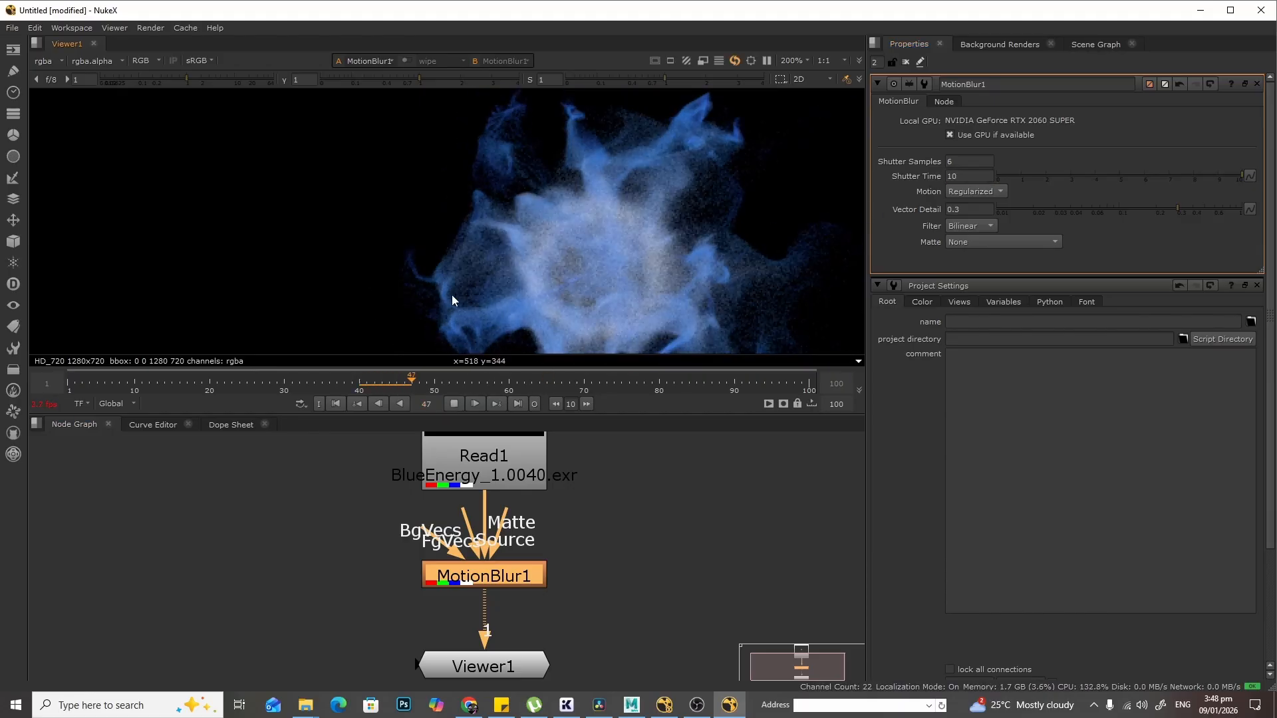
left_click(455, 403)
left_click_drag(448, 383, 389, 383)
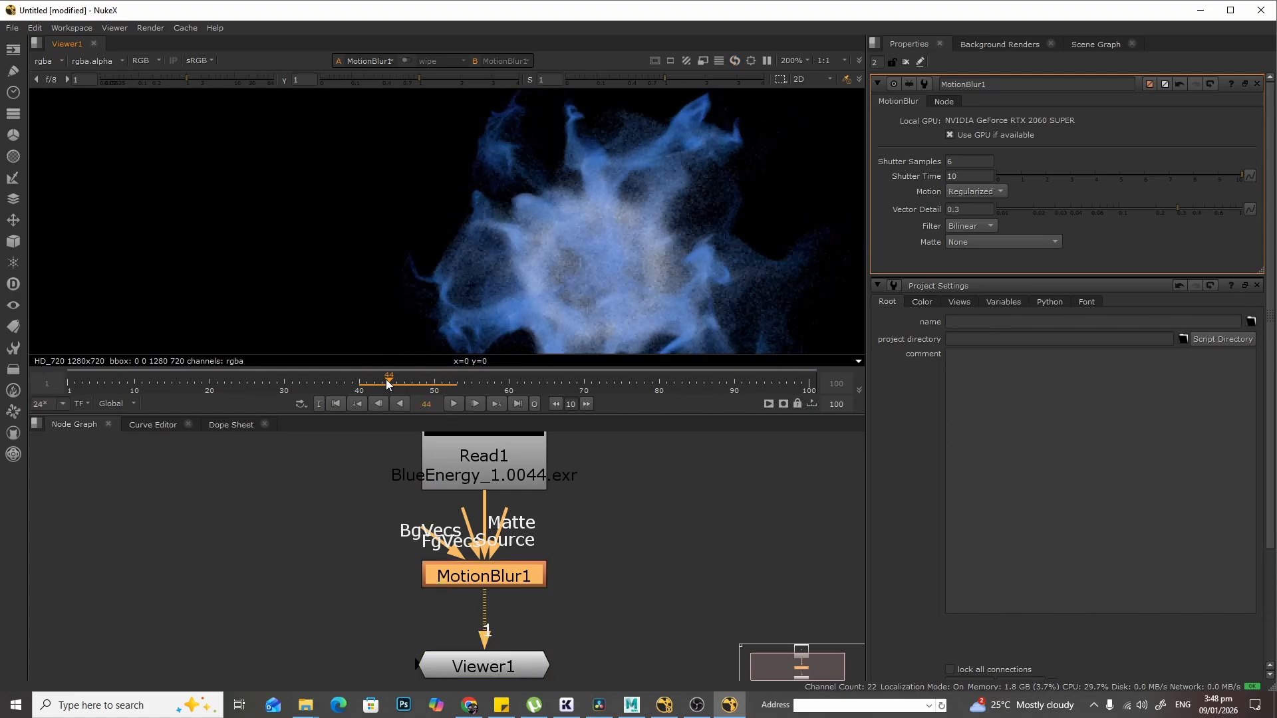
- Set MotionBlur1's Shutter Time back to 2
left_click(956, 176)
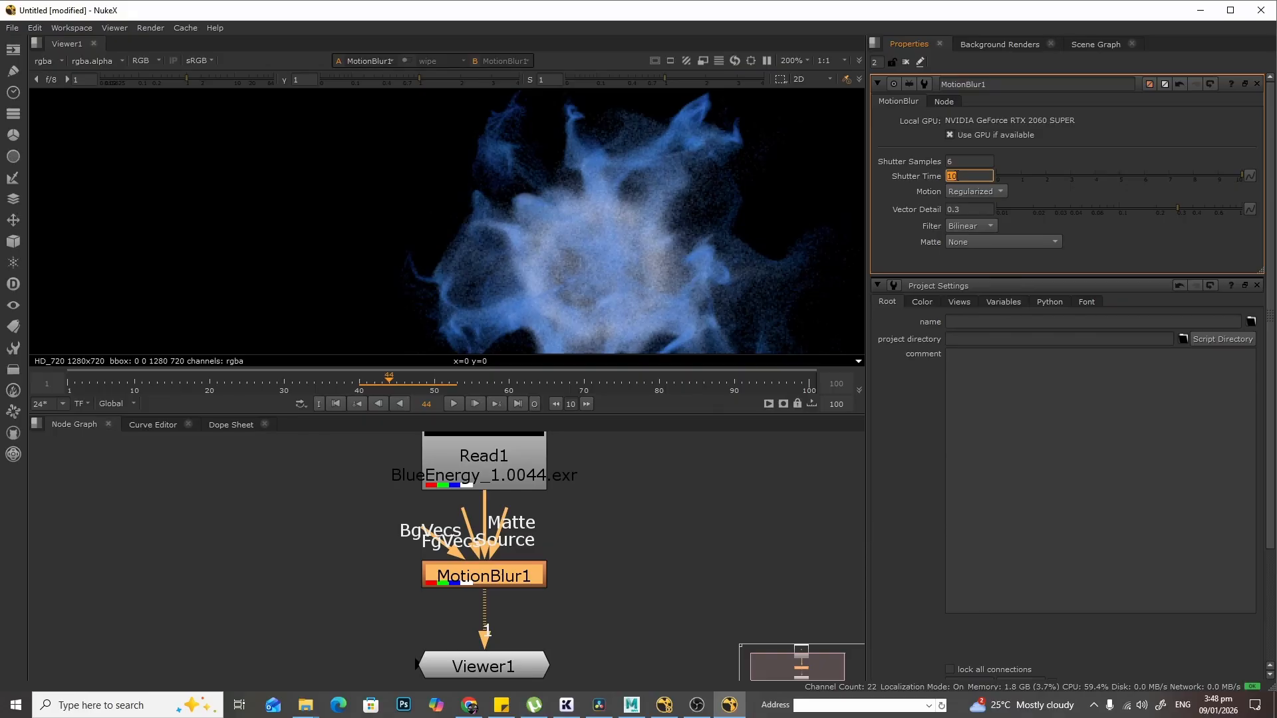
type("2")
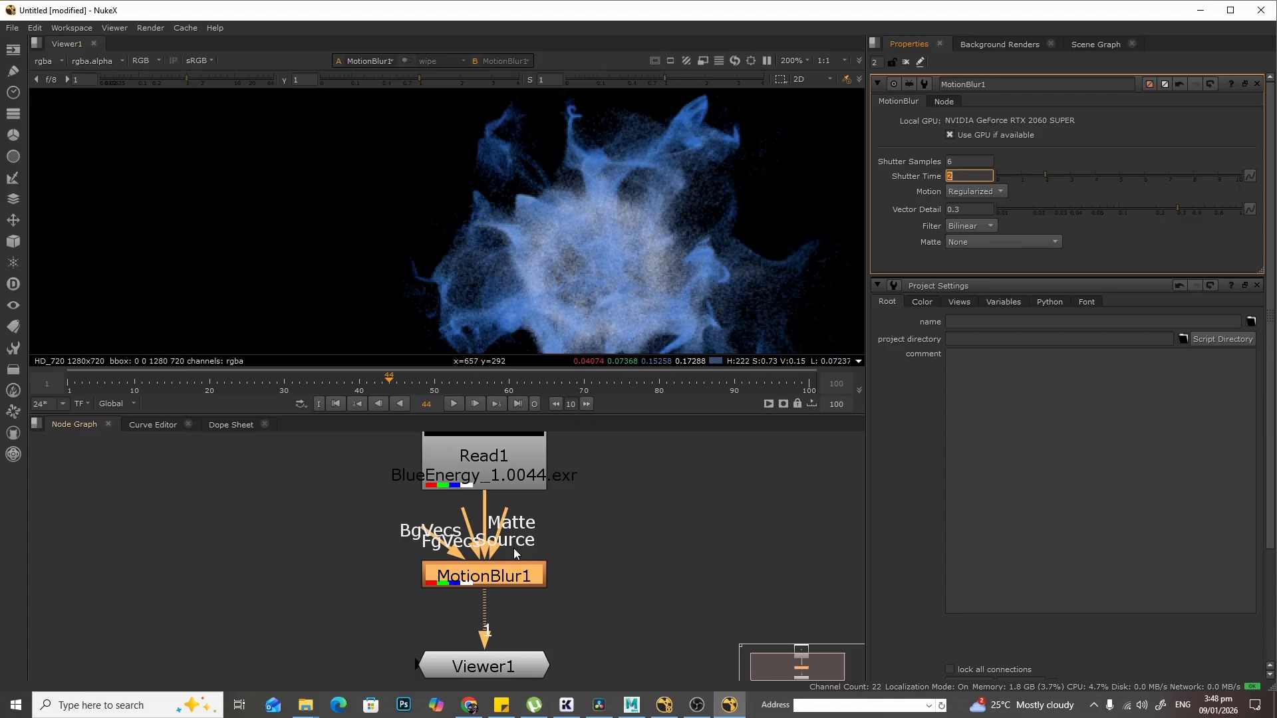
left_click(487, 580)
- Toggle the MotionBlur1 node on and off repeatedly to compare the blurred and unblurred result
key("d")
key("d")
key("d")
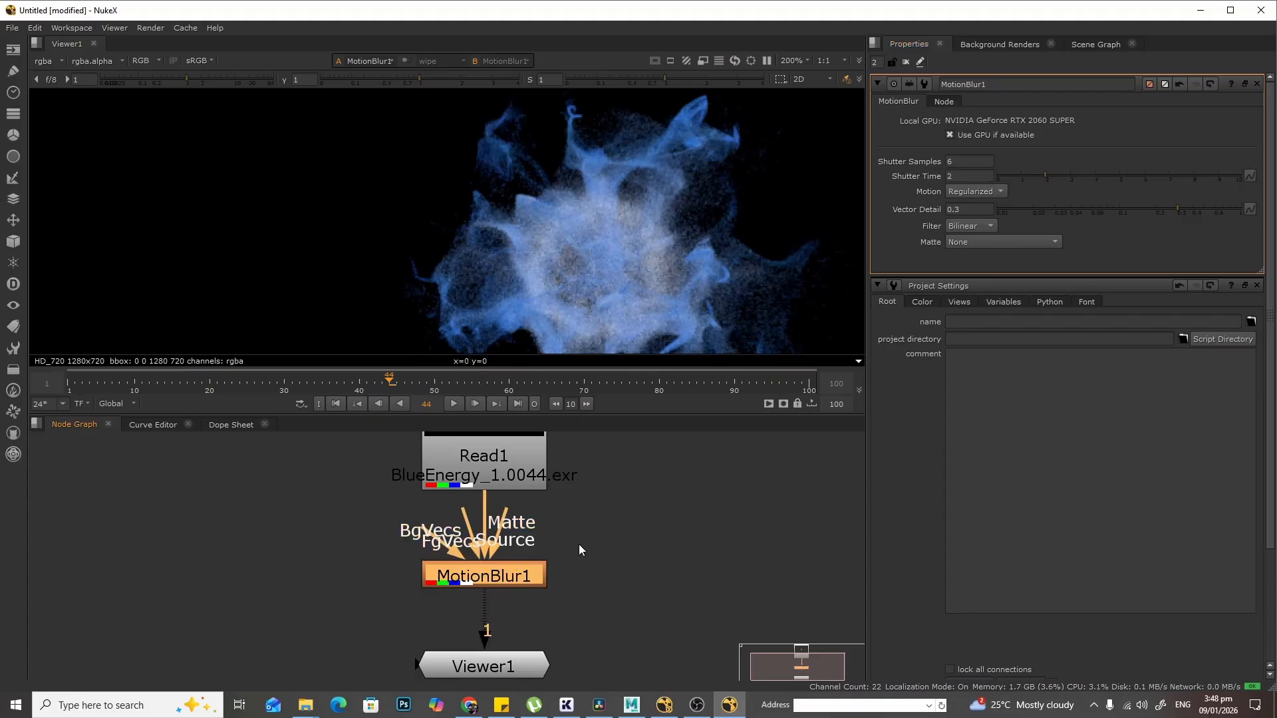
key("d")
key("d")
key("d")
key("d")
key("d")
key("d")
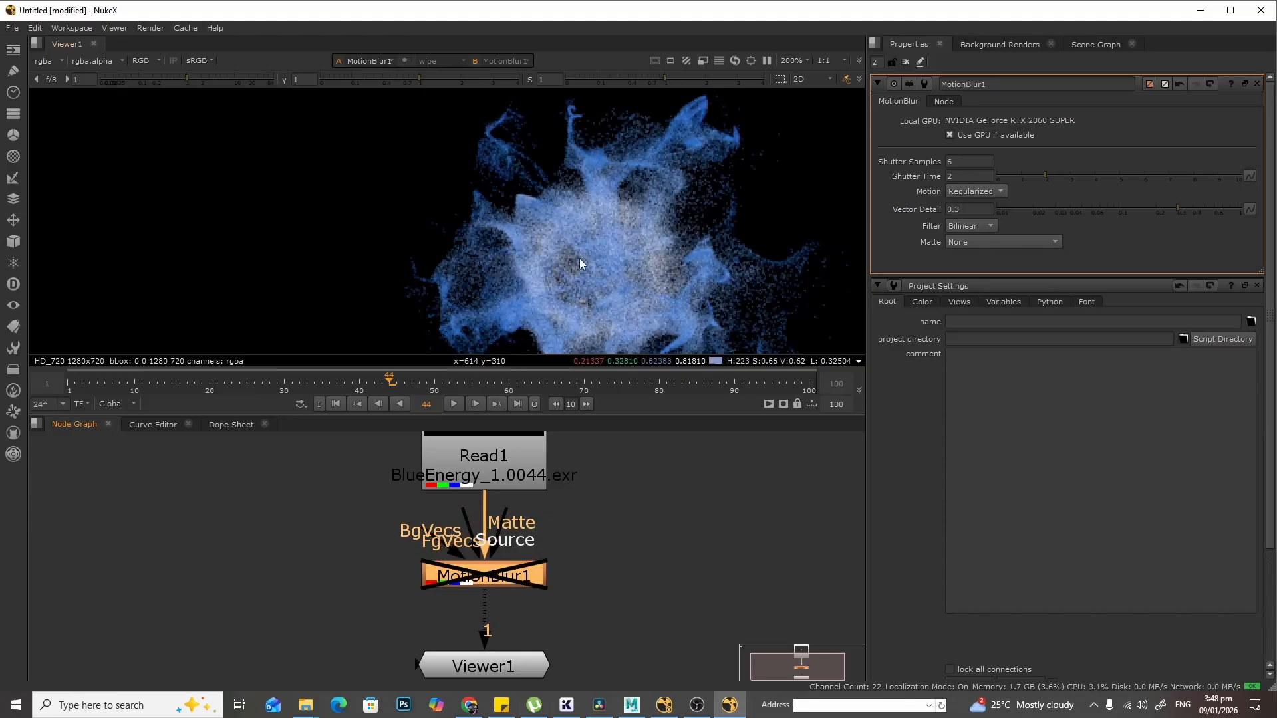
middle_click_drag(584, 266, 521, 225)
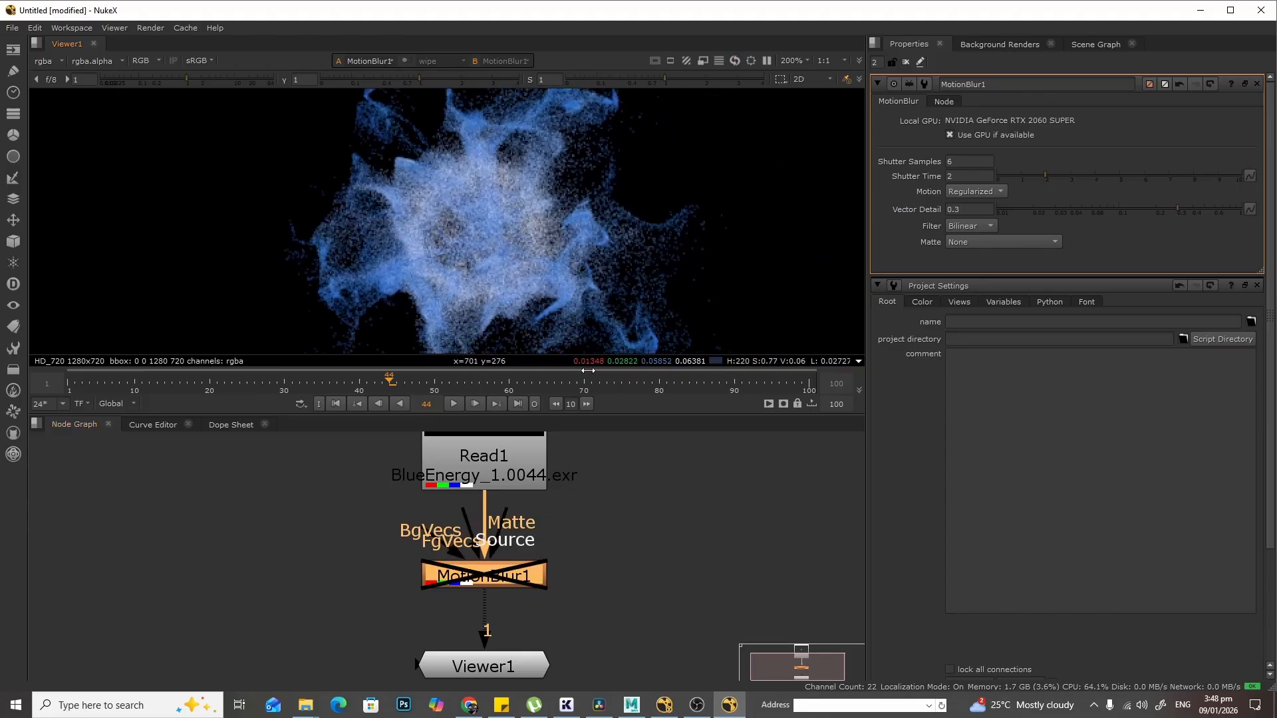
key("d")
key("d")
key("d")
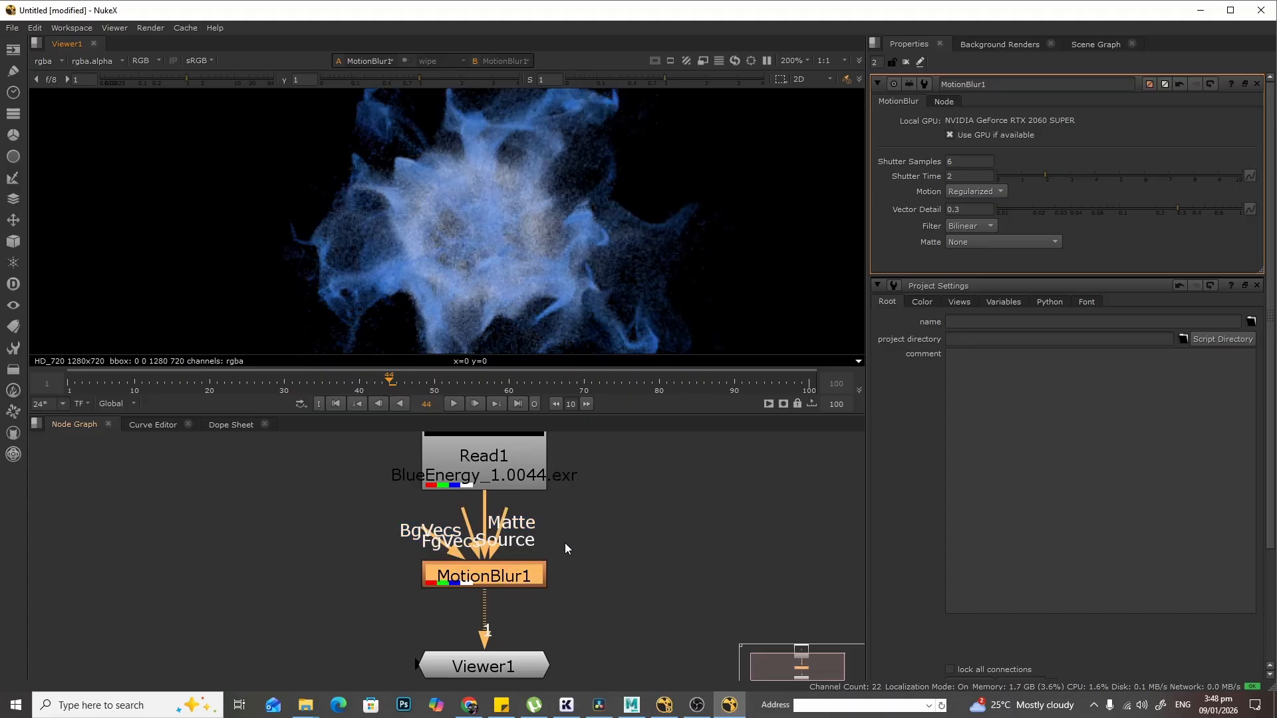
- Rearrange the node graph, moving the Viewer1 node further below MotionBlur1
scroll(589, 240, "down", 1)
scroll(589, 241, "down", 1)
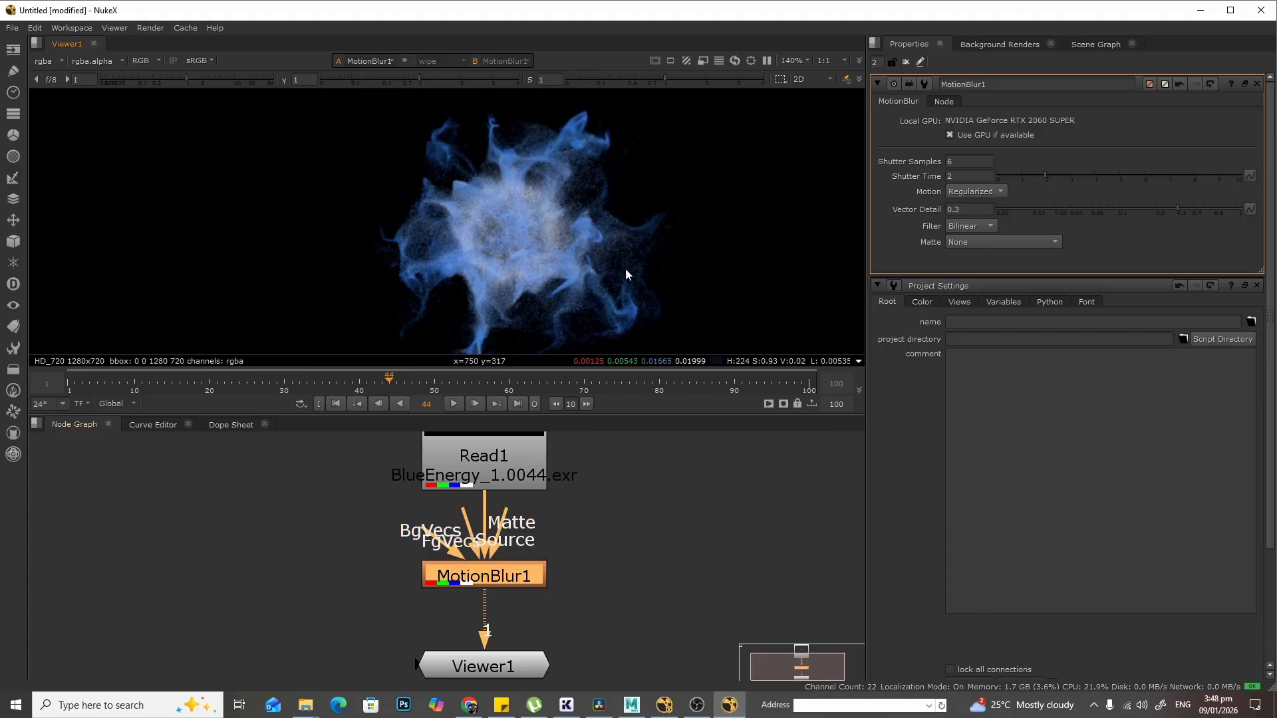
scroll(604, 246, "down", 2)
middle_click_drag(664, 614, 662, 564)
left_click_drag(503, 520, 504, 505)
left_click_drag(507, 620, 506, 667)
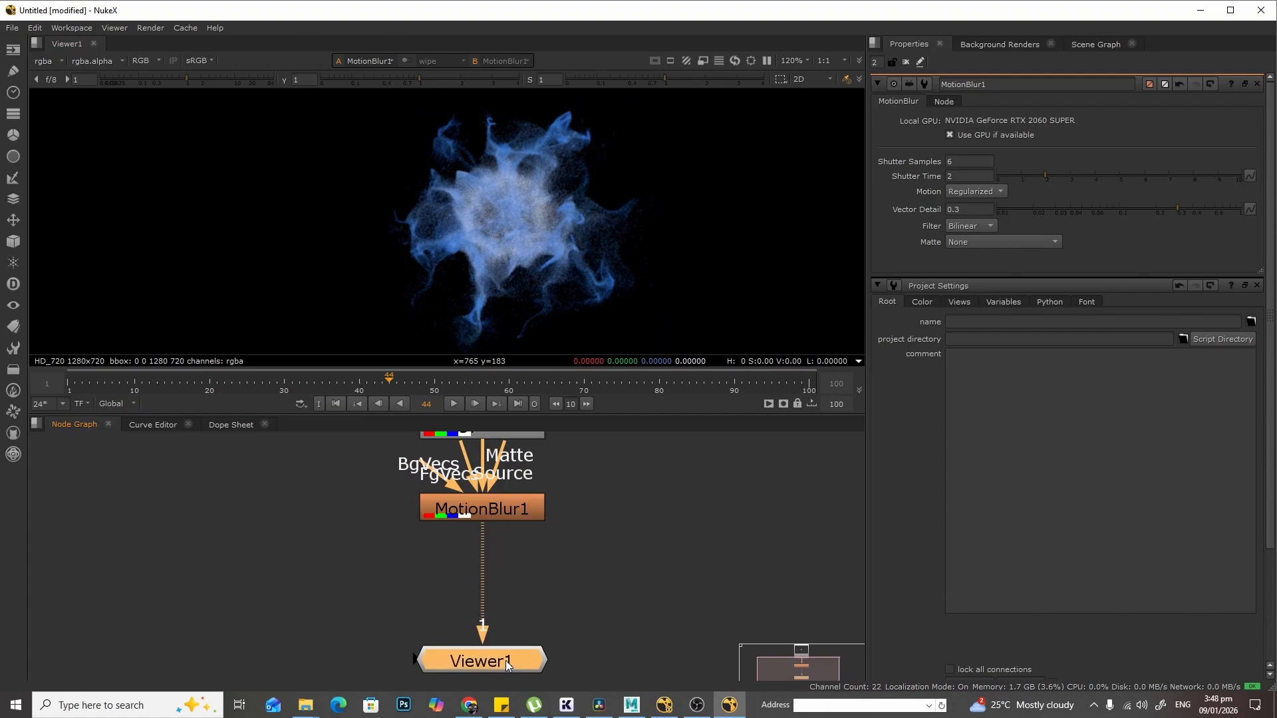
left_click(670, 475)
middle_click_drag(623, 454, 620, 494)
scroll(620, 493, "up", 1)
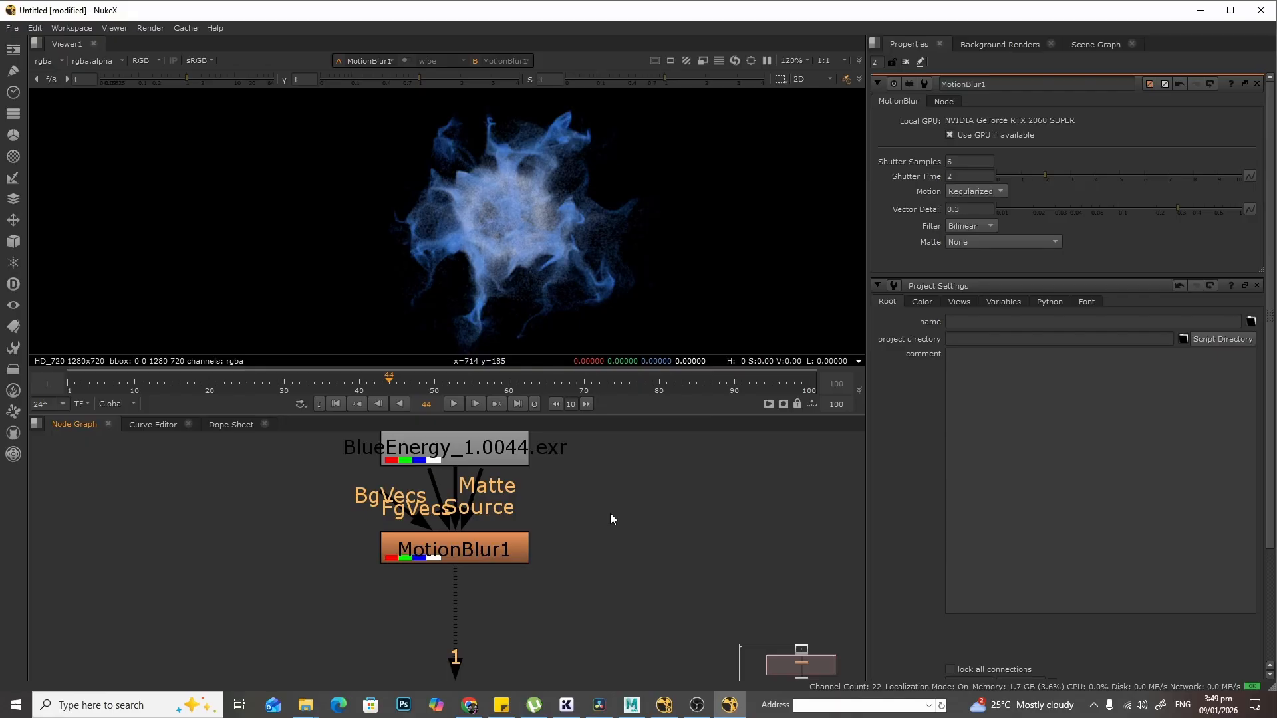
- Create a Grade node and a ColorCorrect node in the node graph
key("g")
left_click_drag(645, 523, 697, 518)
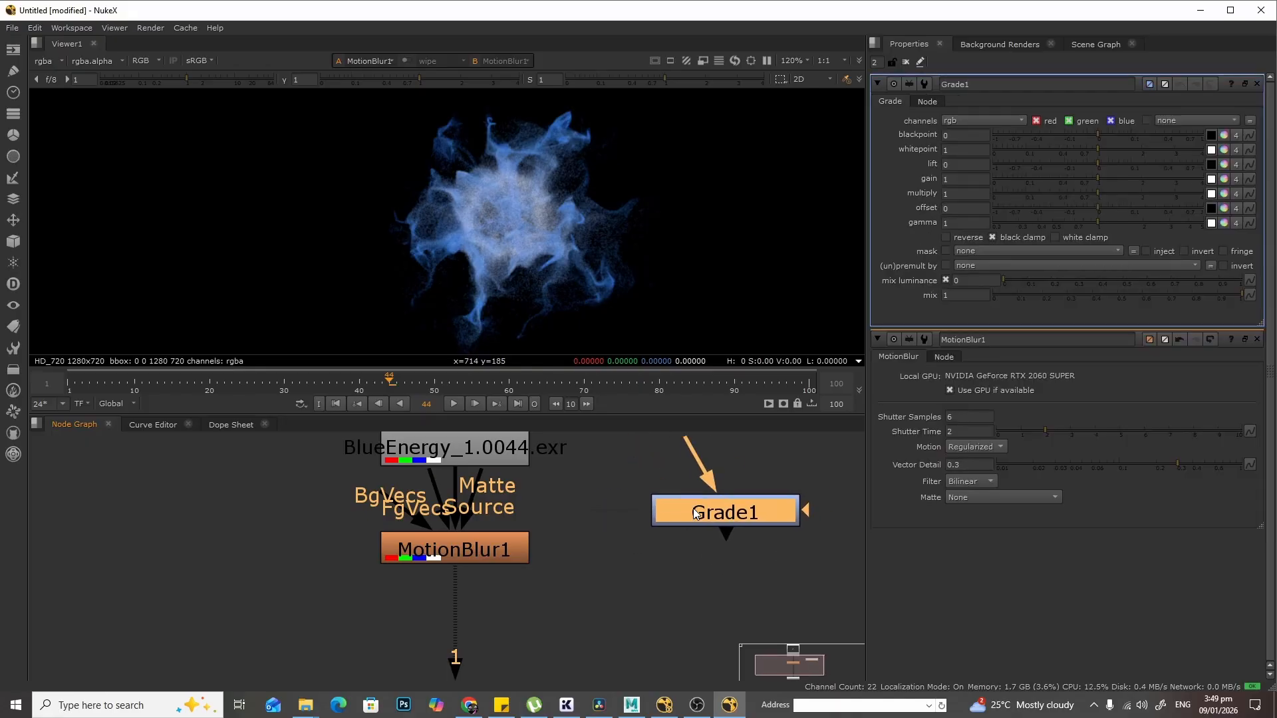
key("c")
left_click_drag(721, 559, 700, 631)
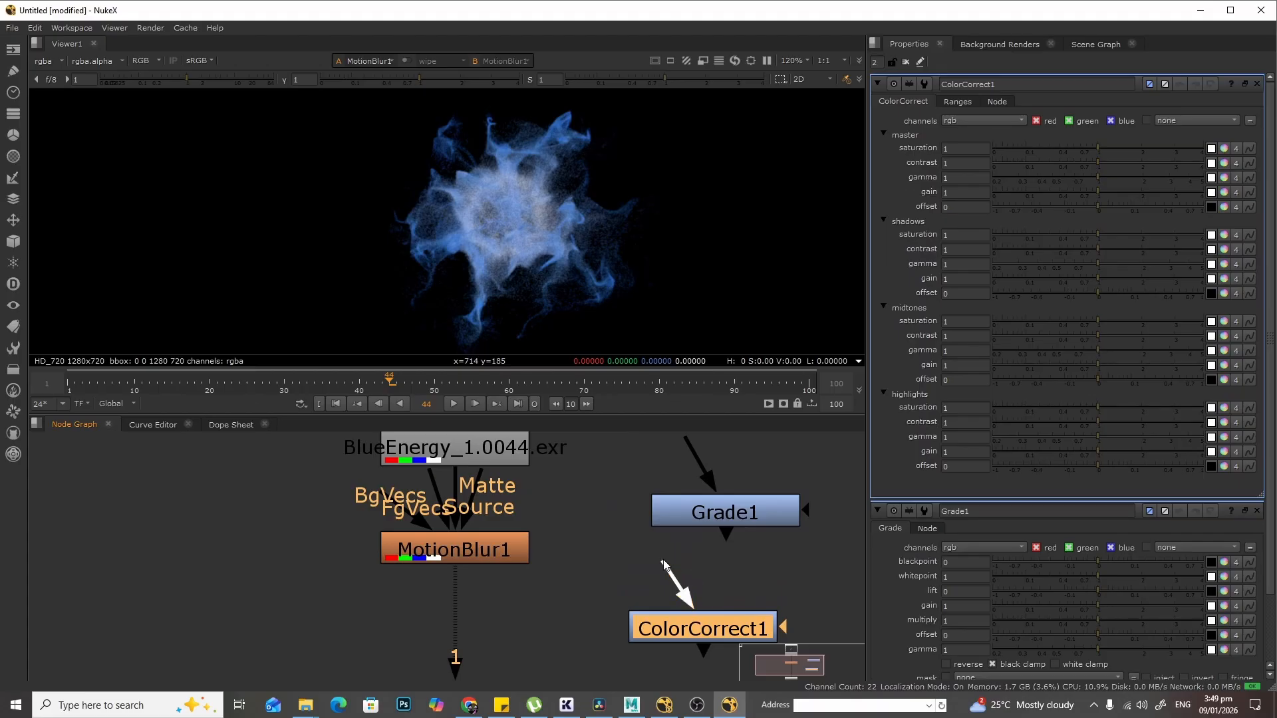
left_click_drag(663, 565, 696, 512)
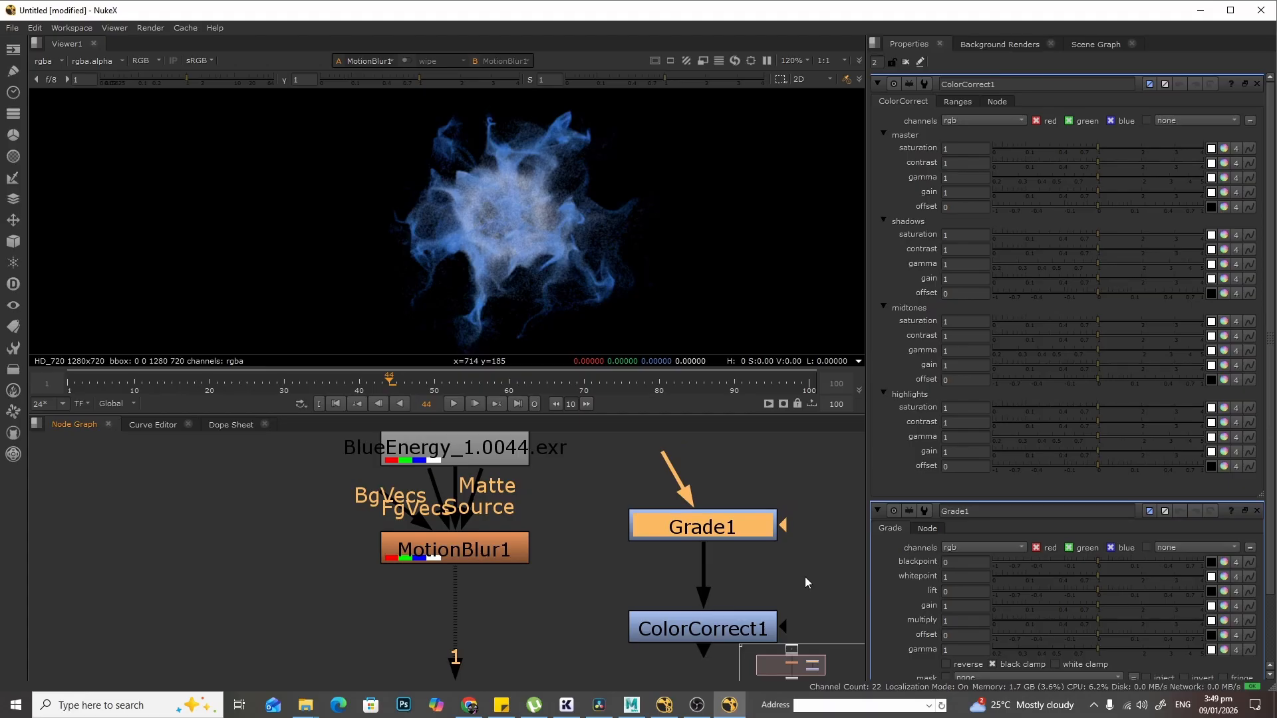
- Insert the Grade node between MotionBlur1 and the viewer, moving ColorCorrect1 aside
scroll(804, 577, "down", 2)
left_click_drag(708, 628, 294, 605)
left_click_drag(715, 535, 502, 612)
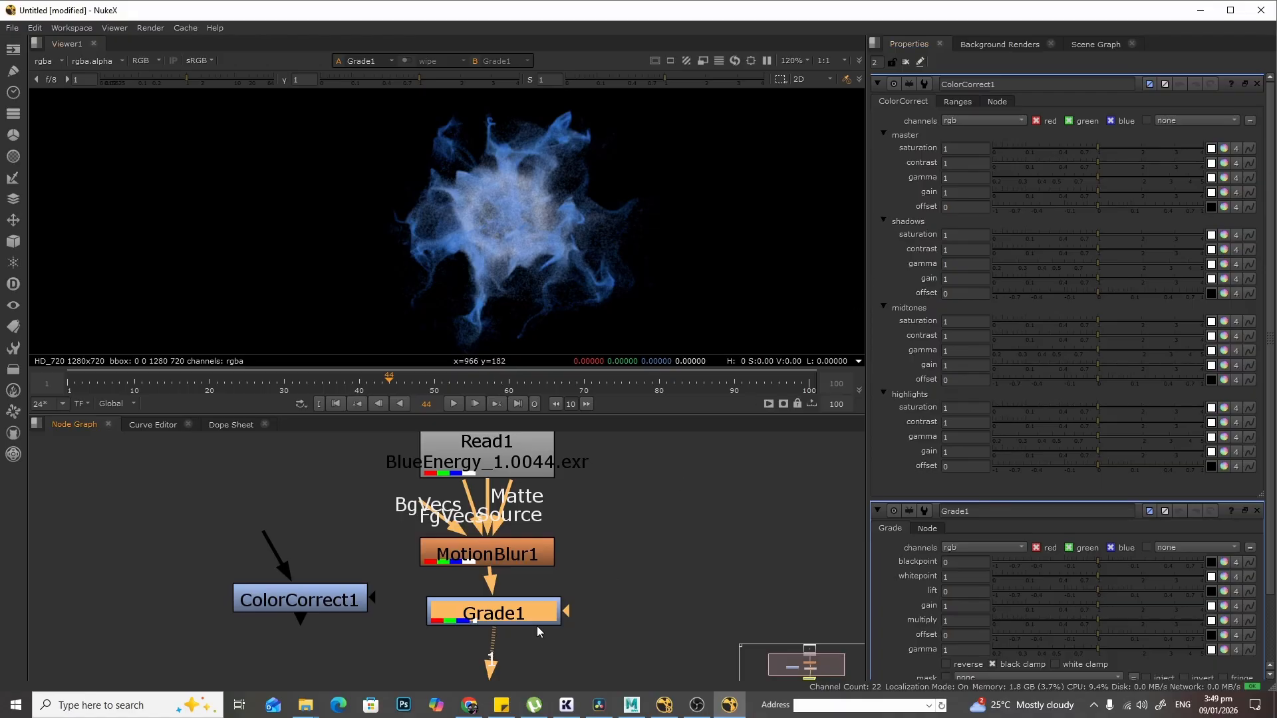
- Raise Grade1's gain to about 2.22 and move the node lower in the graph
double_click(496, 617)
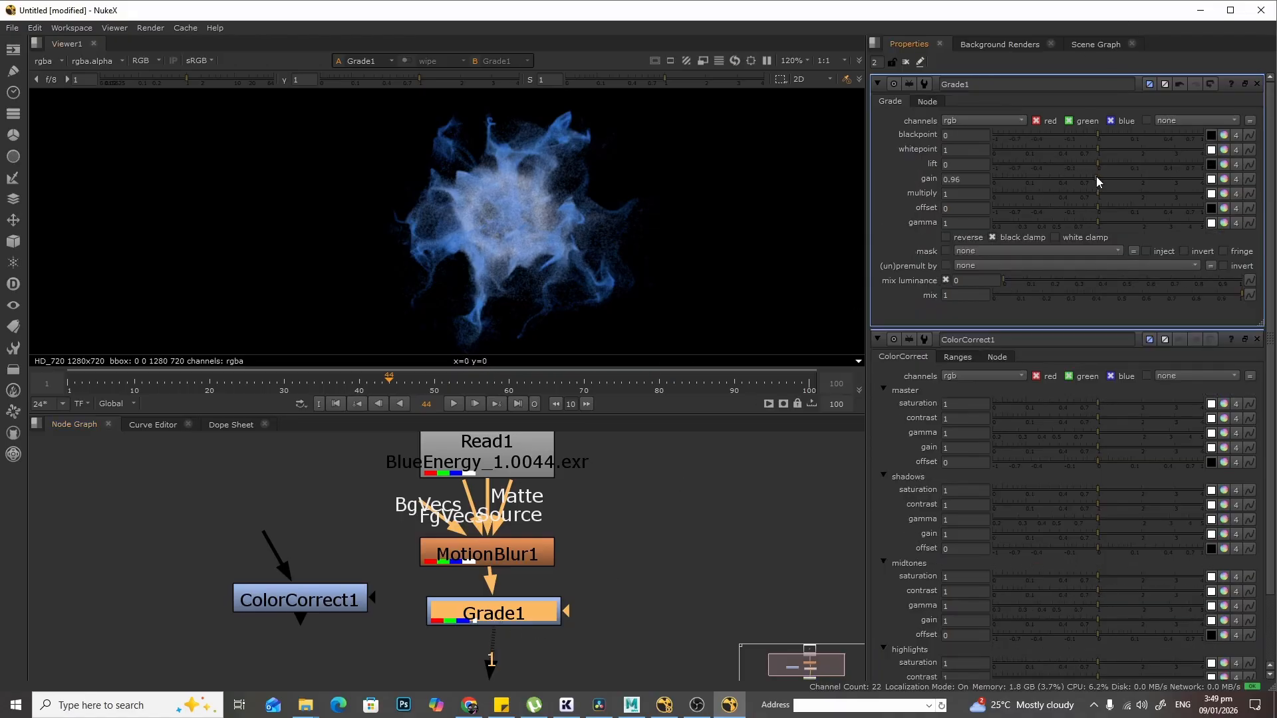
left_click_drag(1096, 177, 1148, 179)
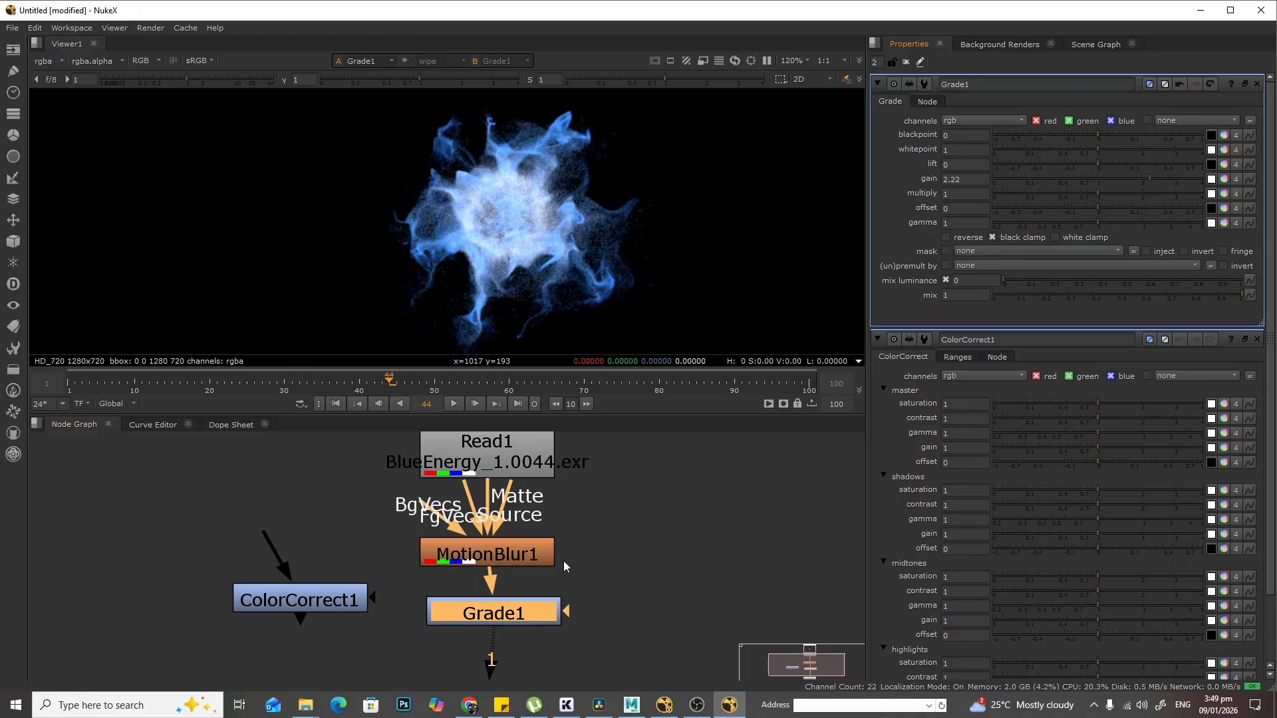
left_click_drag(527, 613, 520, 644)
middle_click_drag(607, 578, 613, 521)
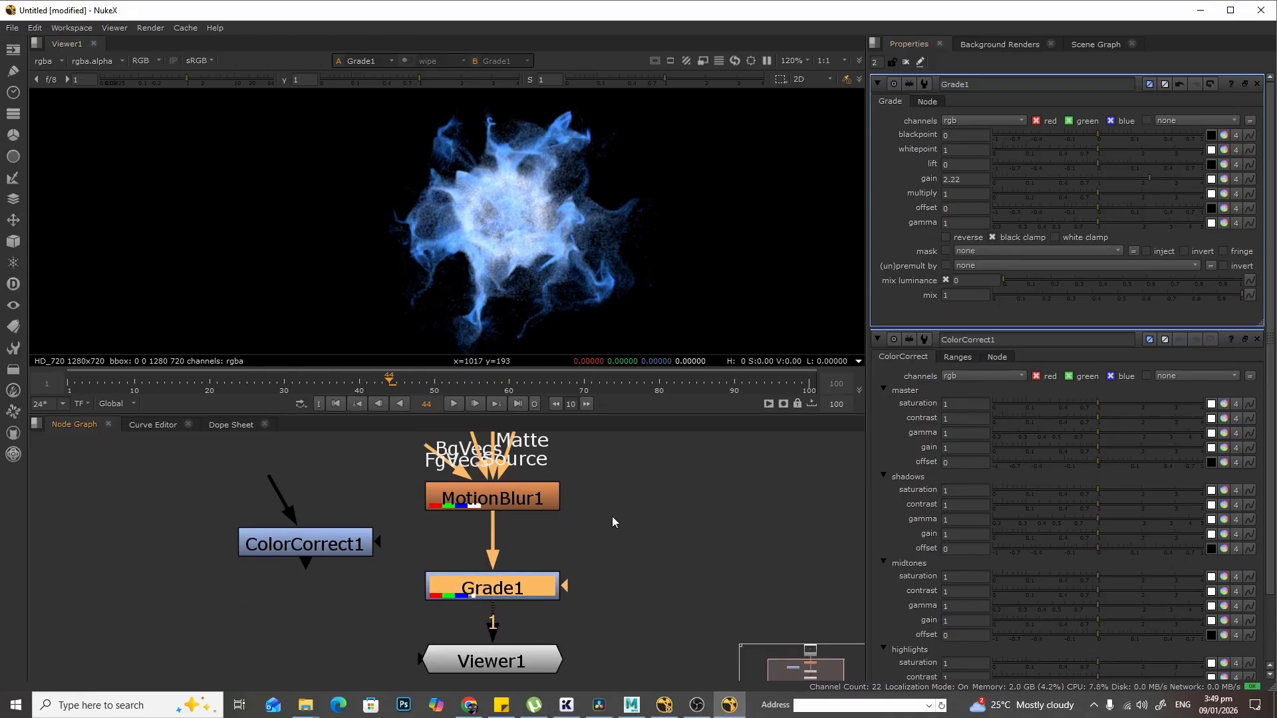
- Lower the Viewer1 node beneath Grade1 and set Grade1's gain to about 2.06
left_click_drag(503, 660, 503, 677)
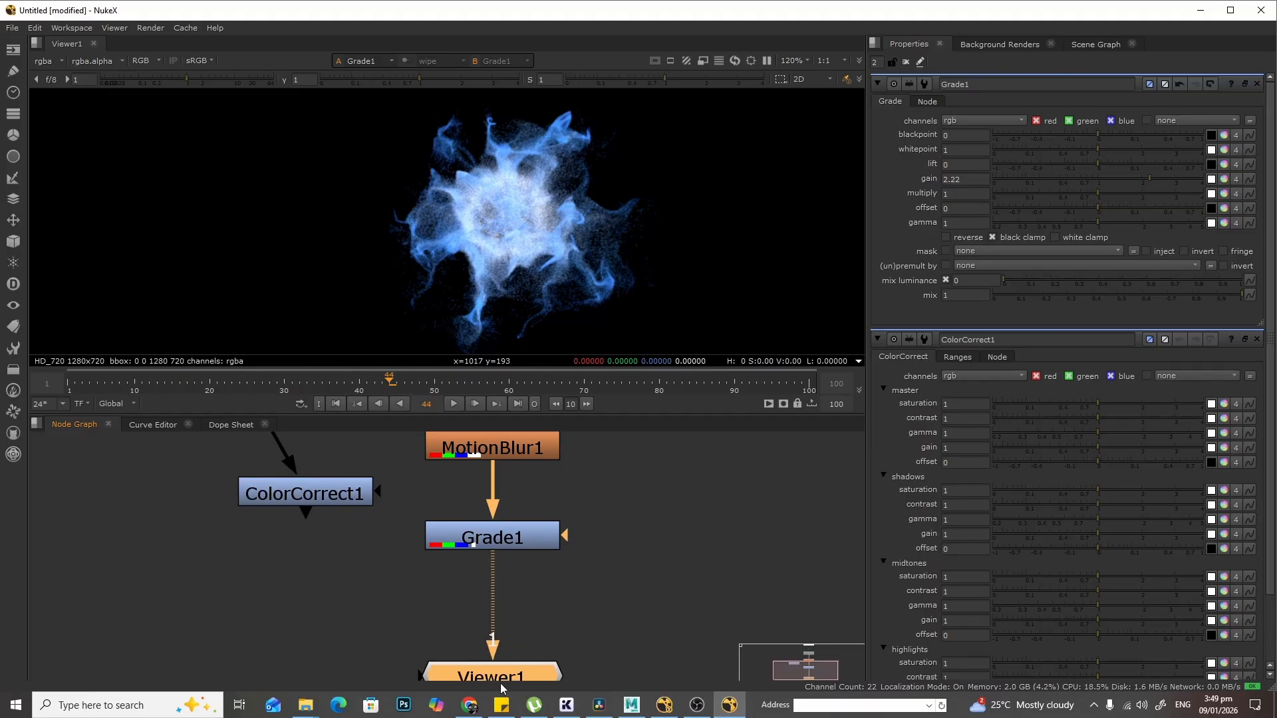
scroll(603, 593, "down", 2)
left_click_drag(548, 548, 549, 529)
scroll(575, 209, "up", 3)
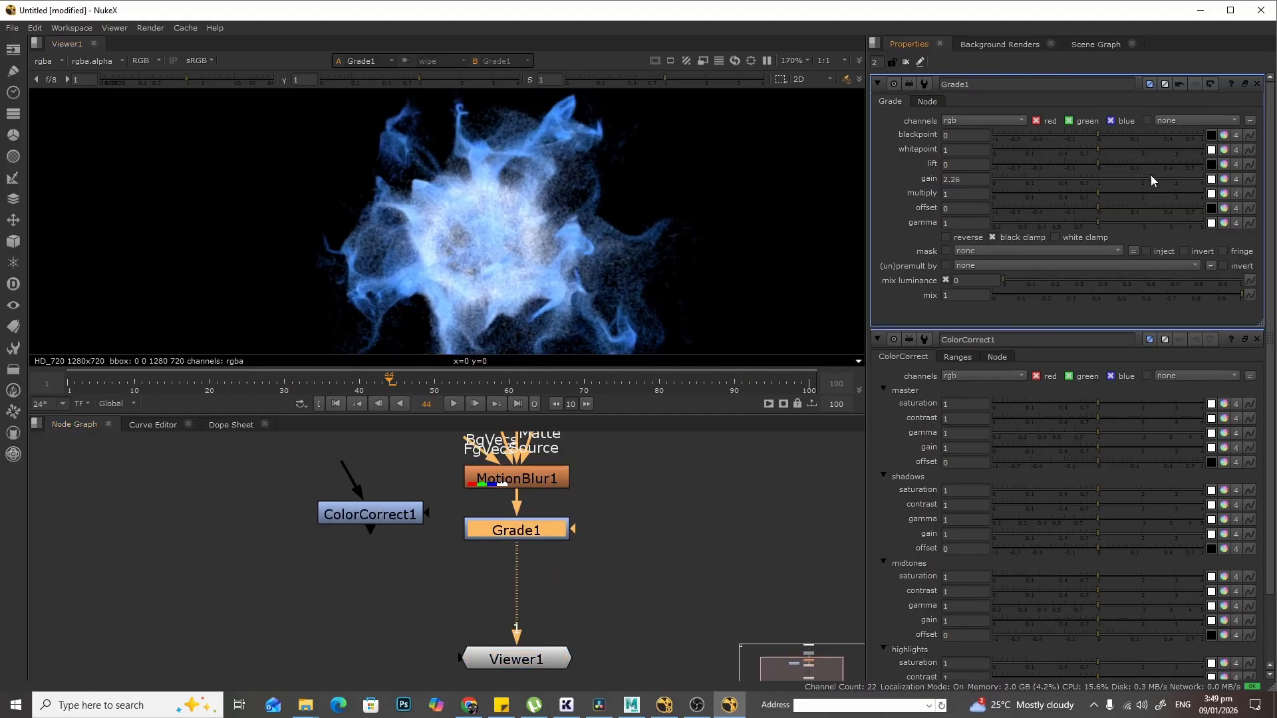
mouse_move(1150, 175)
left_mouse_down()
mouse_move(1167, 177)
mouse_move(1122, 182)
mouse_move(1148, 183)
left_mouse_up()
- Add a Glow node and insert it between Grade1 and Viewer1
left_click(699, 506)
key("Tab")
type("glow")
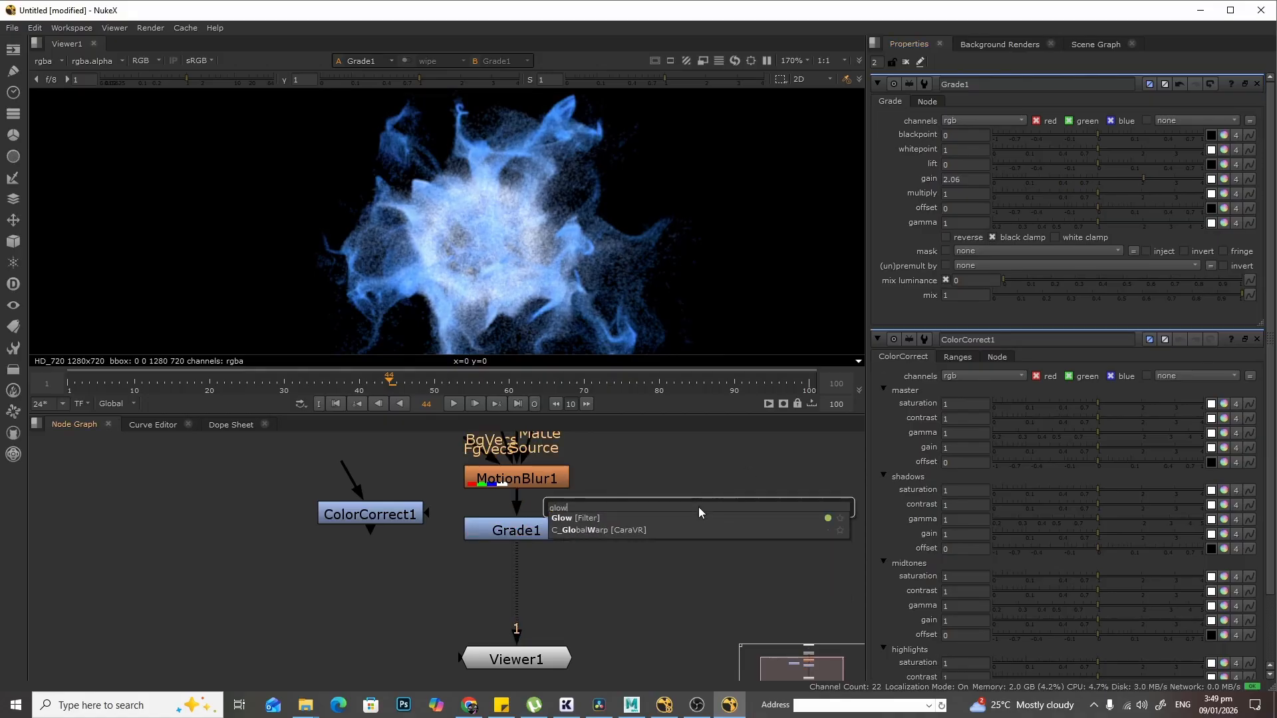
left_click(598, 517)
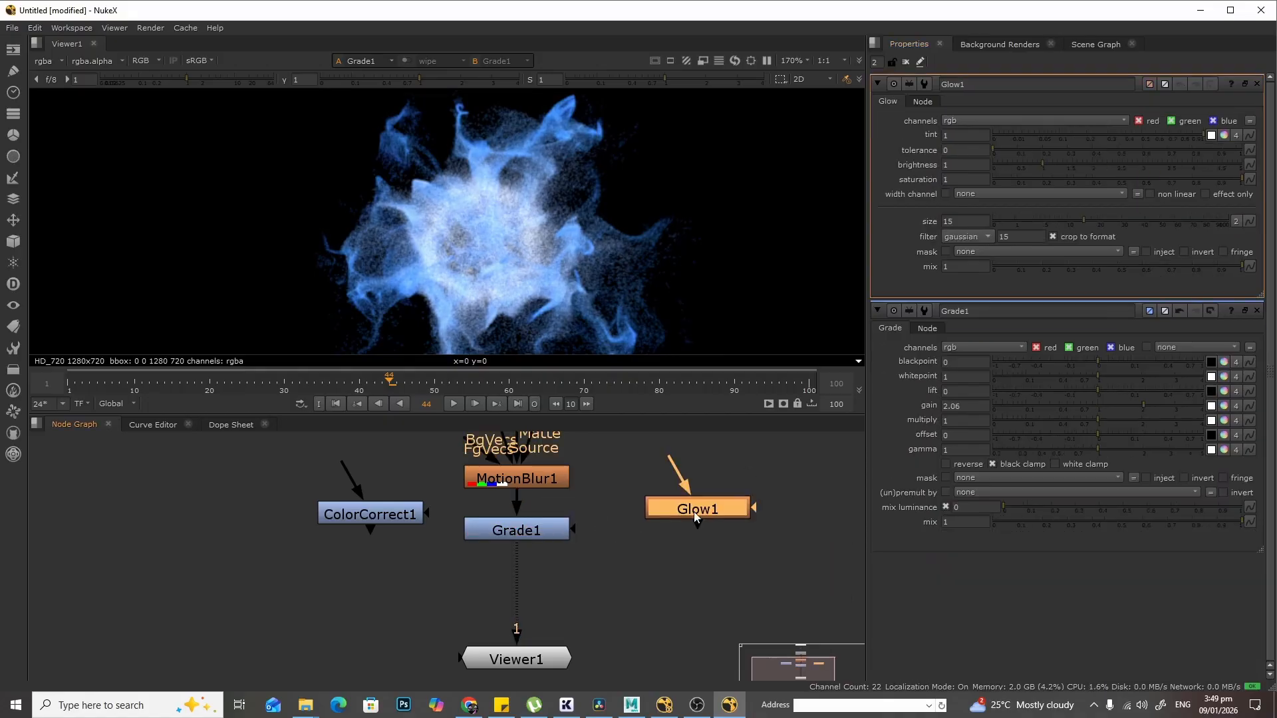
left_click_drag(698, 513, 532, 597)
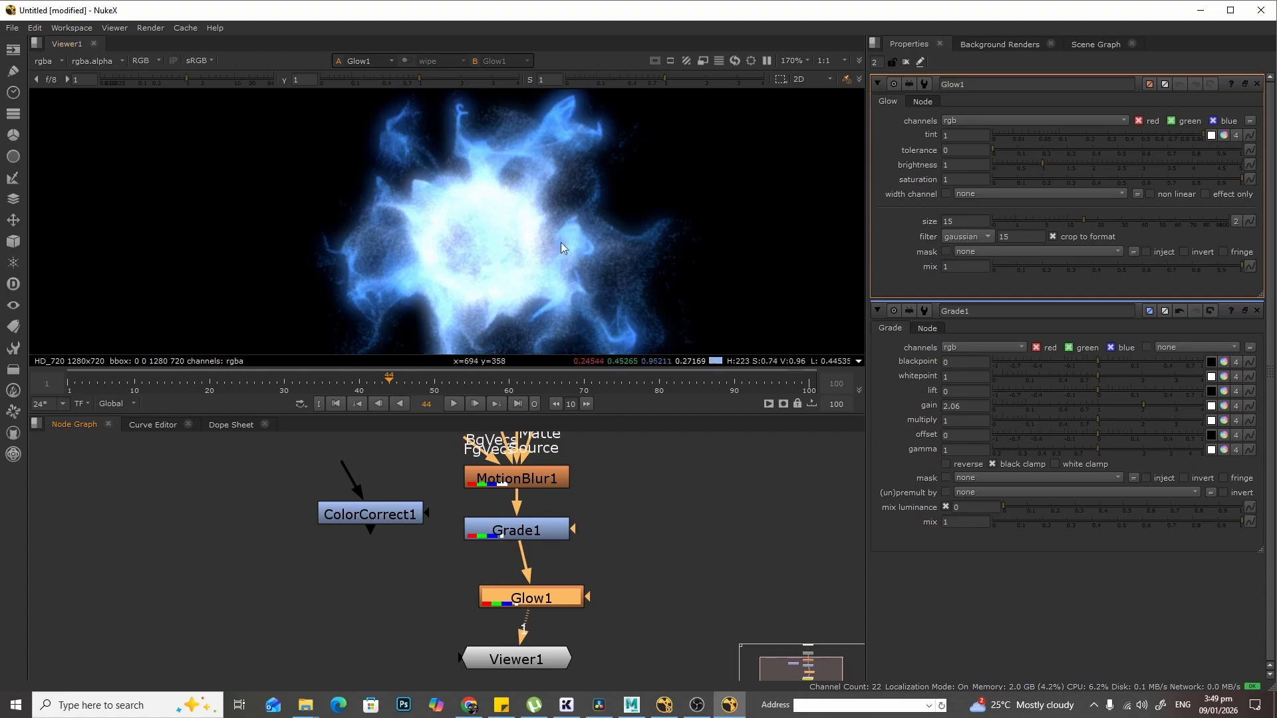
- Set Glow1's tolerance to about 0.175, brightness to 0.86 and size to 32.5
scroll(565, 253, "down", 1)
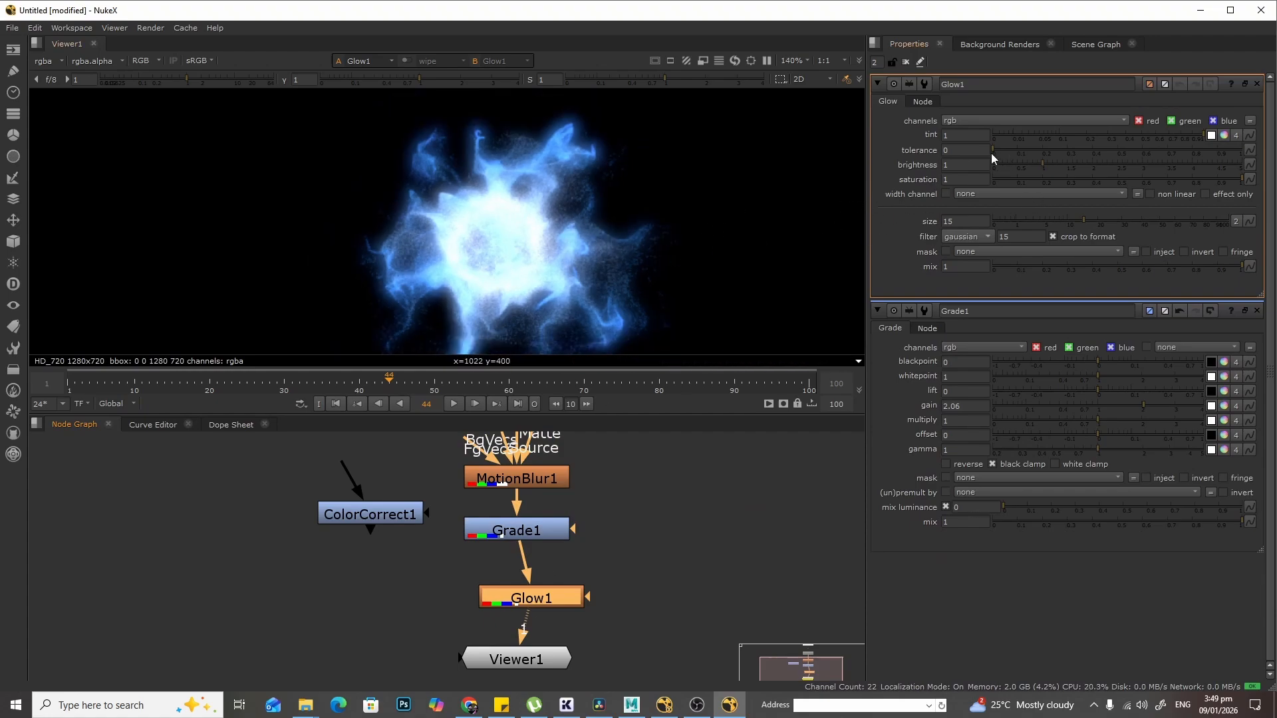
left_click_drag(994, 149, 1041, 165)
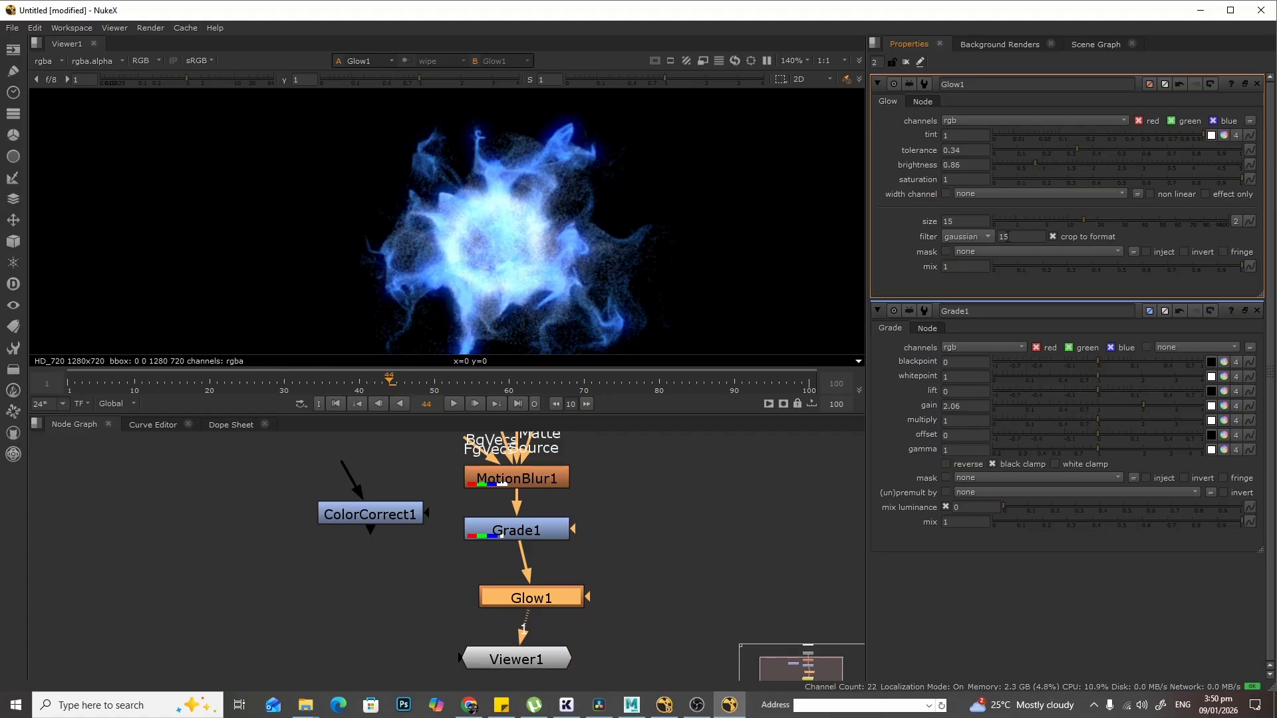
left_click_drag(1081, 221, 1128, 219)
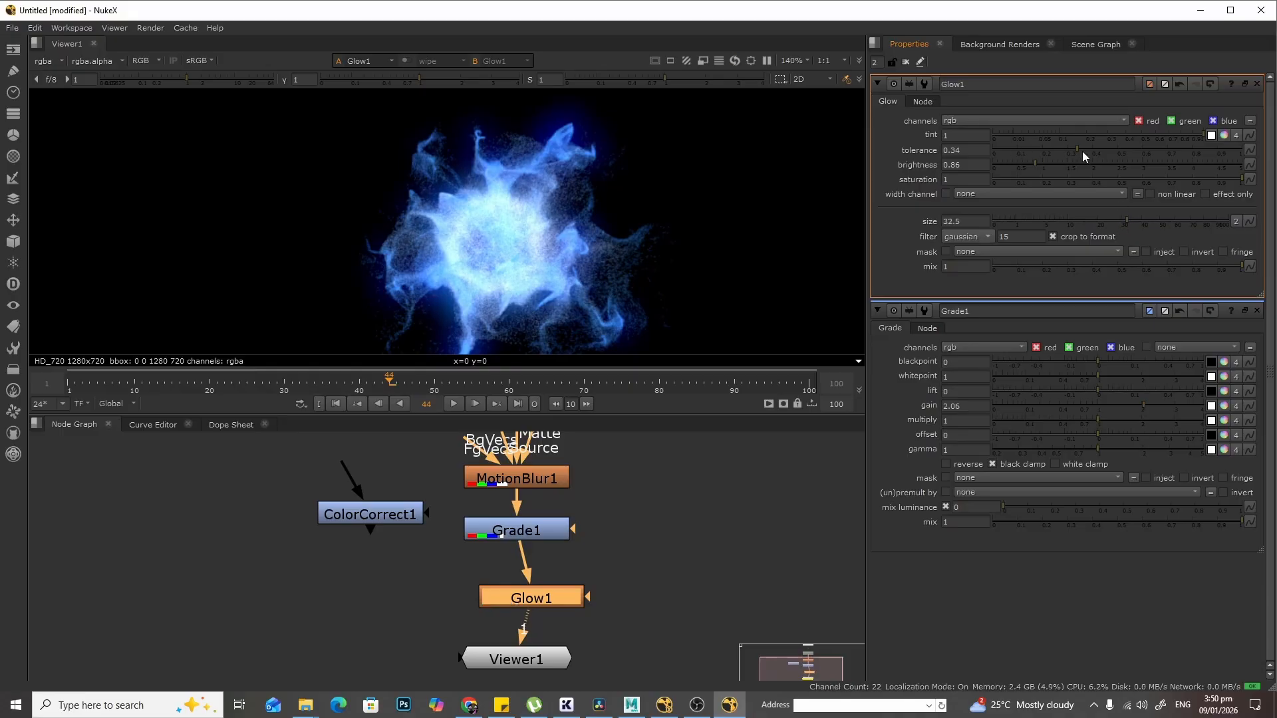
left_click_drag(1072, 146, 1036, 150)
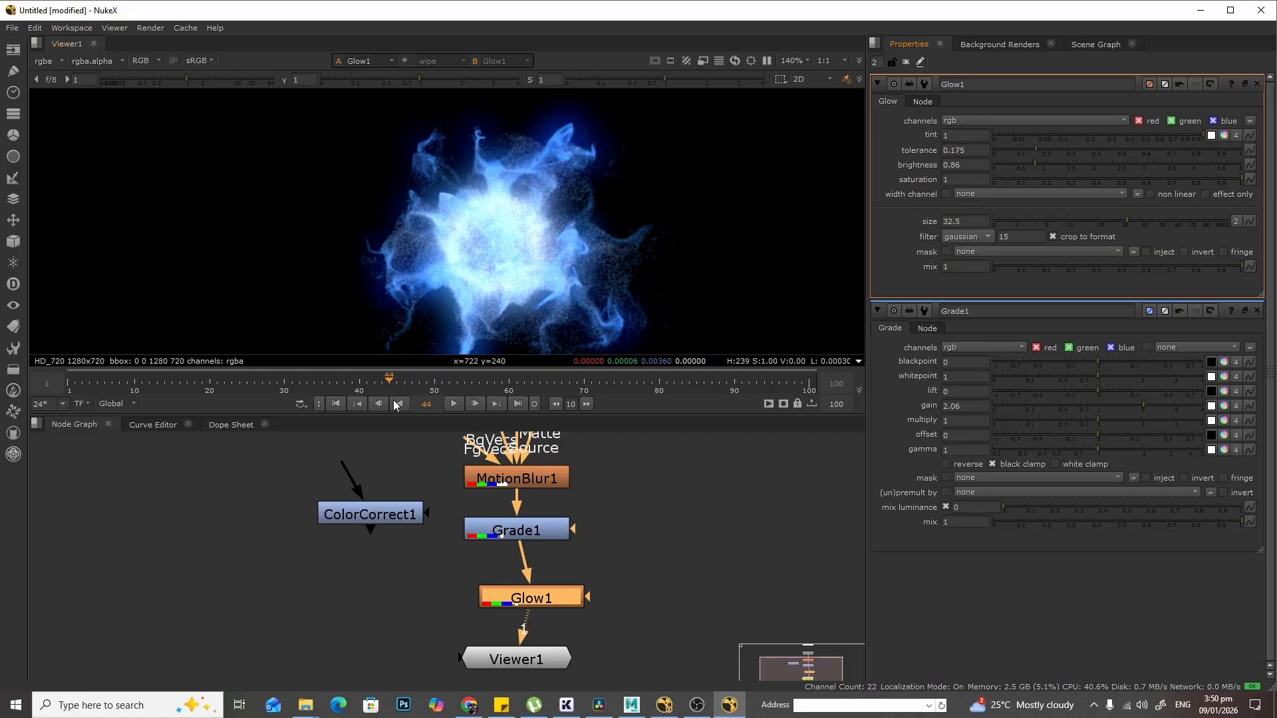
- Play back the sequence to review the glow effect
left_click(457, 402)
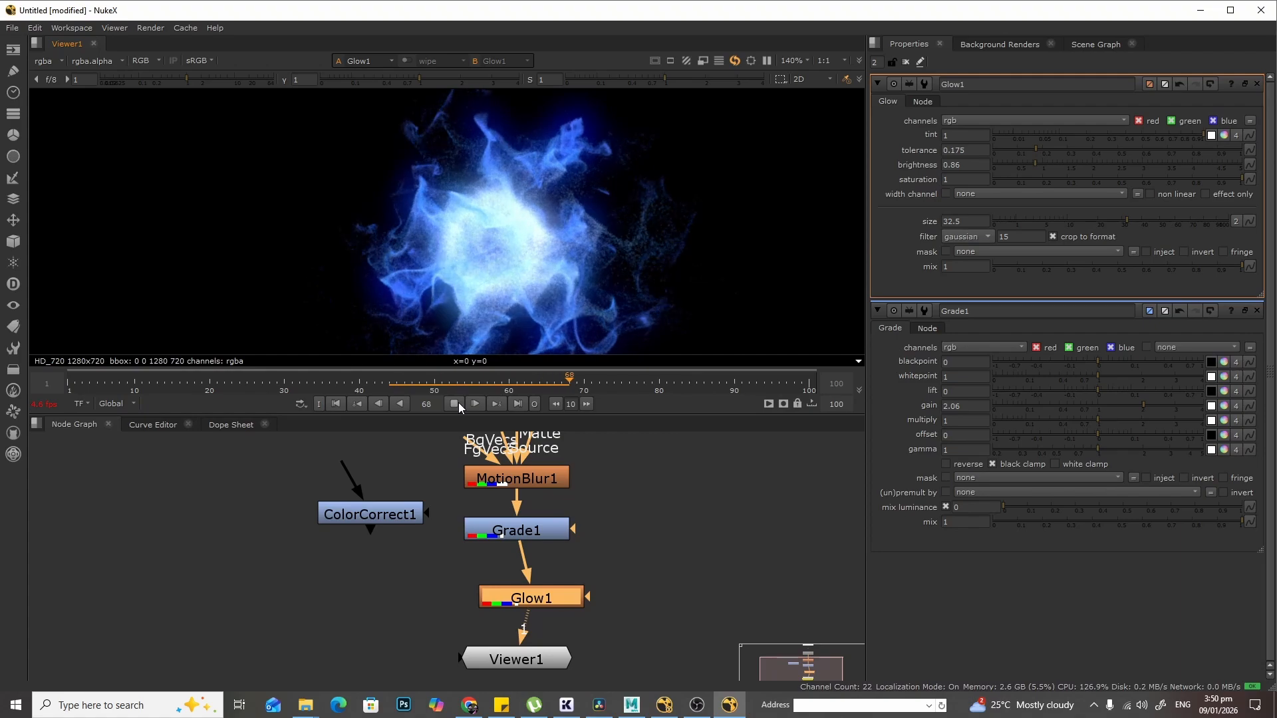
scroll(563, 277, "down", 5)
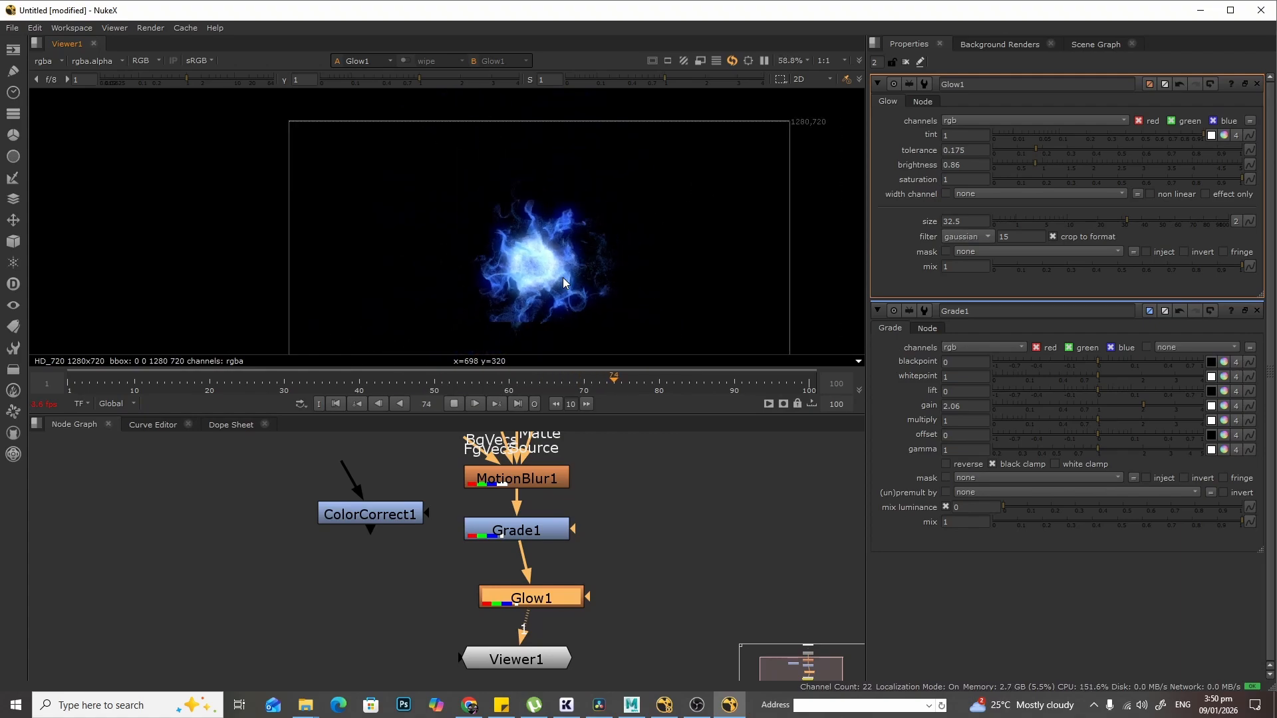
middle_click_drag(598, 281, 544, 253)
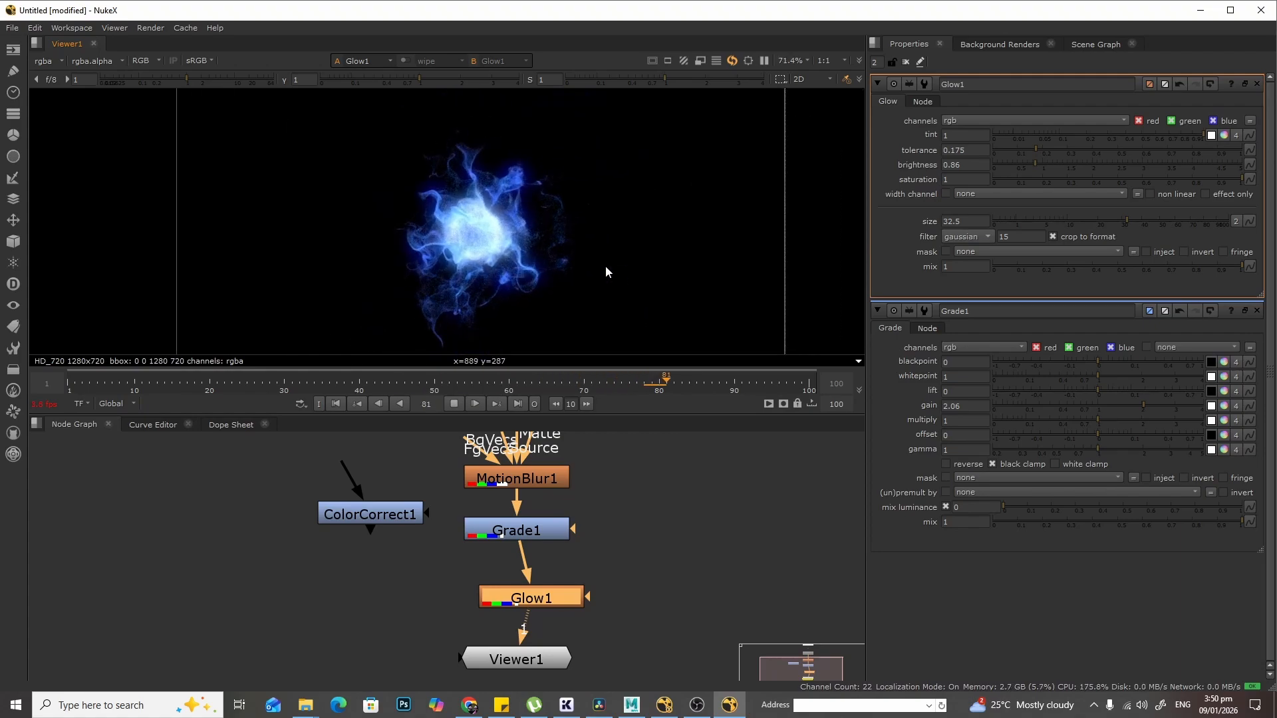
left_click(455, 404)
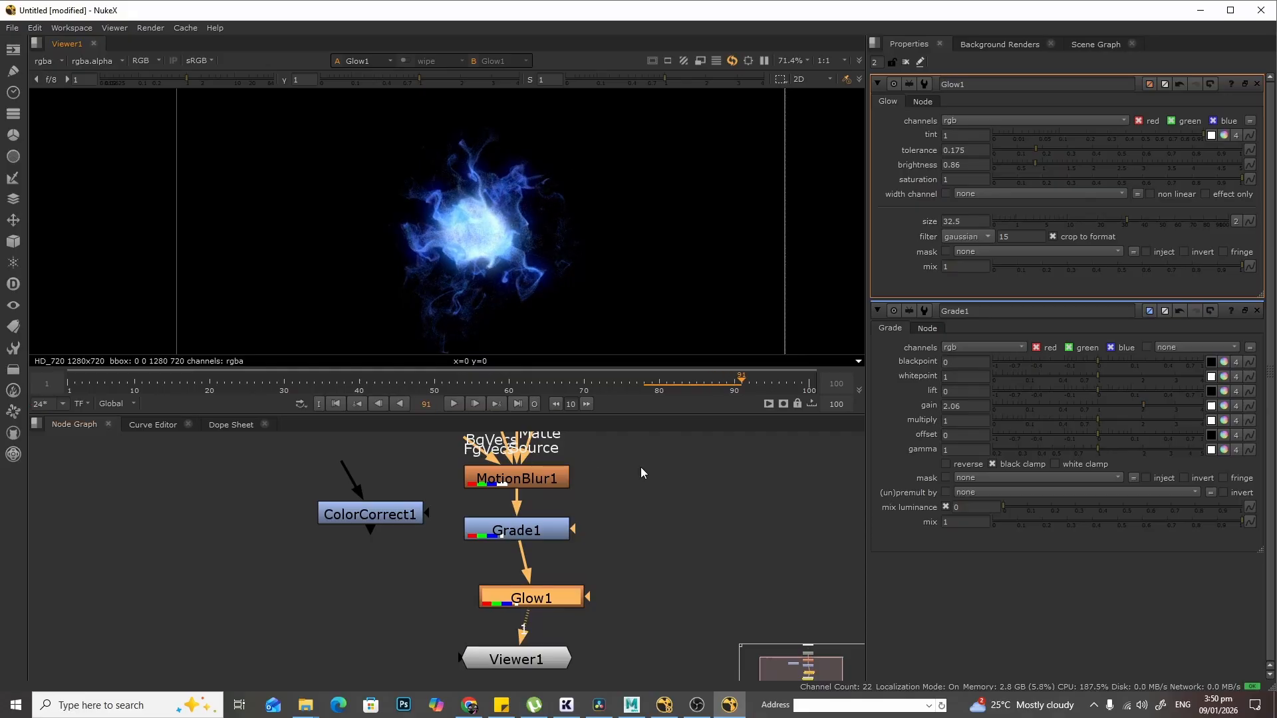
- Toggle Grade1 and Glow1 off and on to compare their effect
left_click(529, 533)
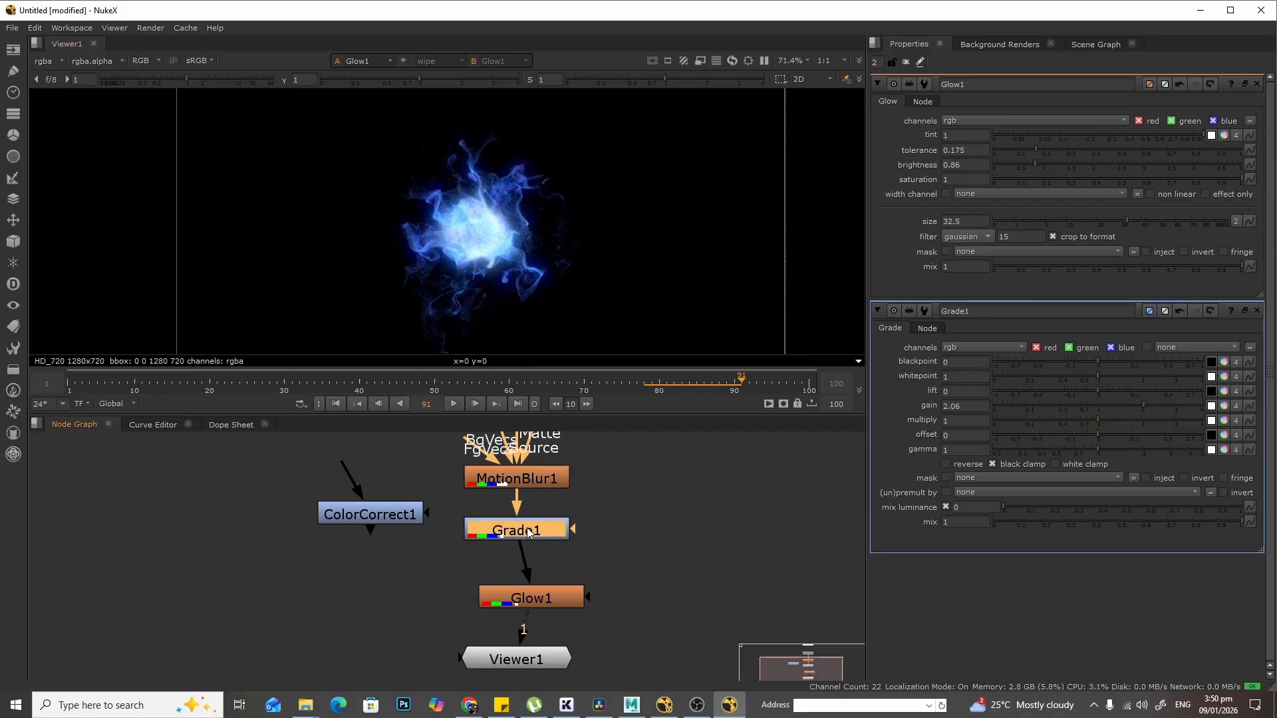
key("d")
key("d")
left_click(532, 598)
key("d")
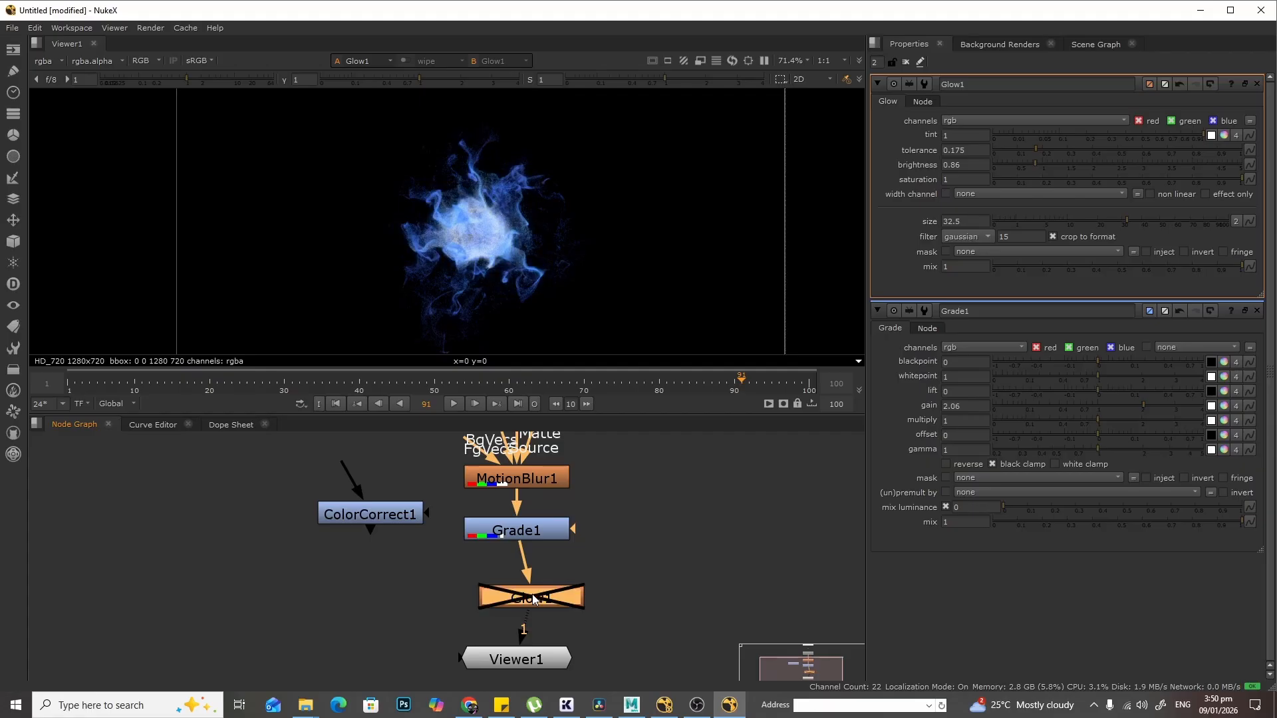
key("d")
- Reposition Grade1 and Glow1 so they line up in the node graph
mouse_move(509, 535)
left_mouse_down()
mouse_move(533, 538)
mouse_move(512, 541)
left_mouse_up()
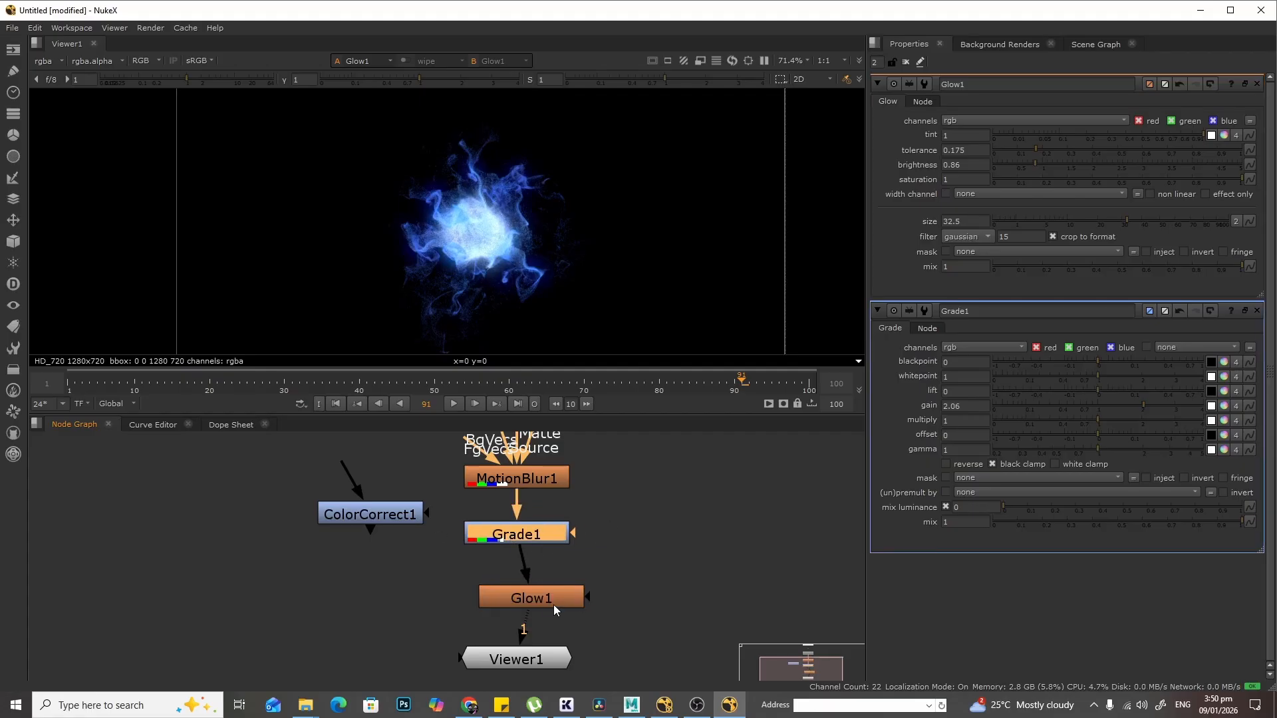
left_click_drag(554, 604, 544, 604)
left_click_drag(504, 535, 548, 542)
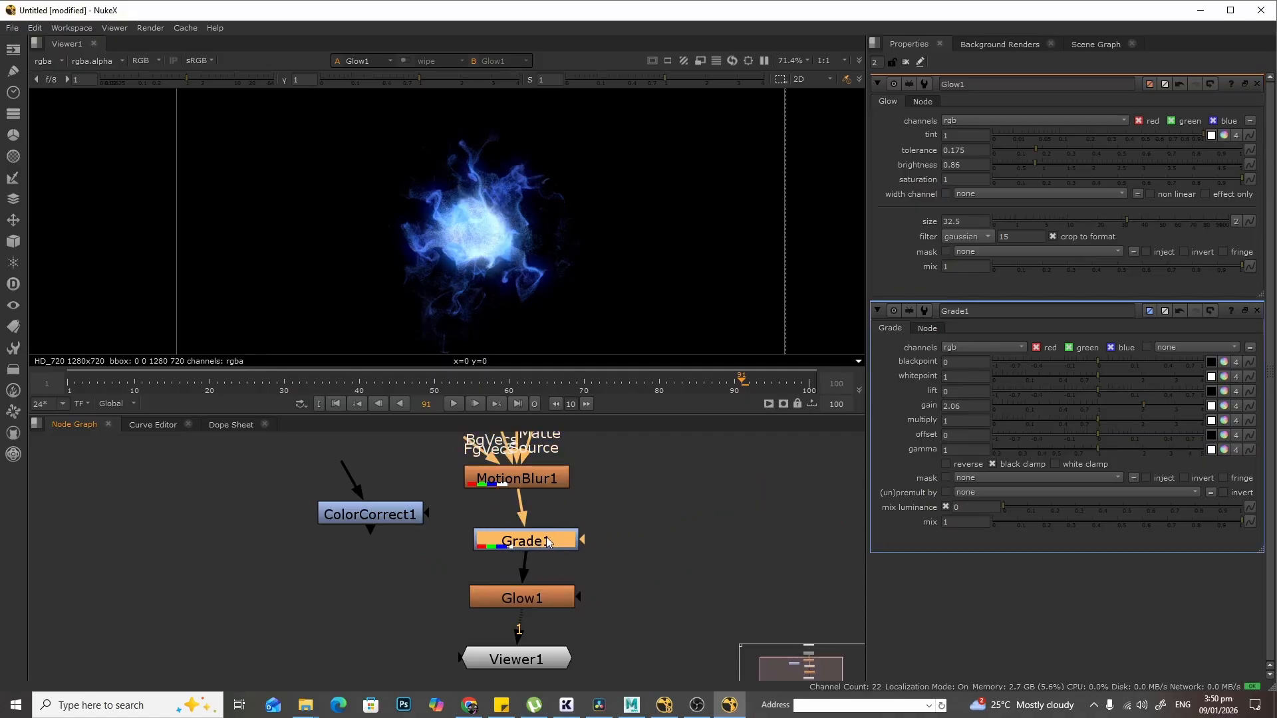
scroll(542, 256, "up", 1)
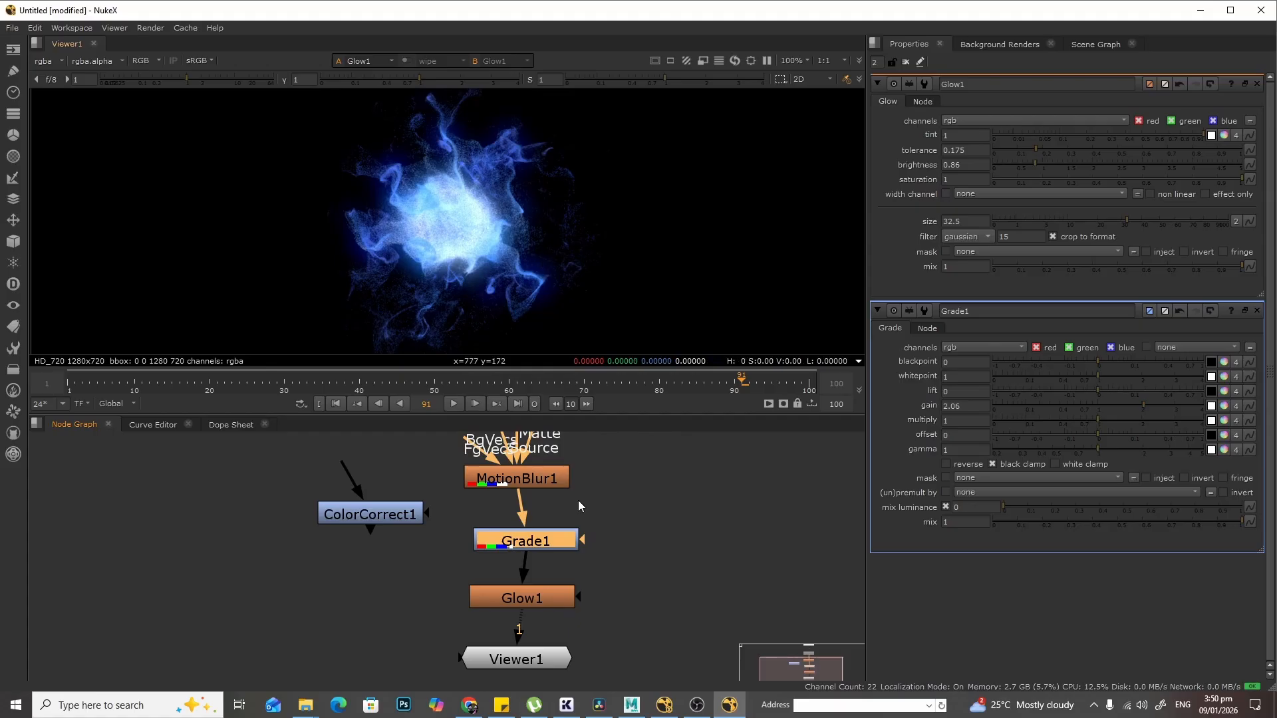
left_click_drag(544, 540, 534, 532)
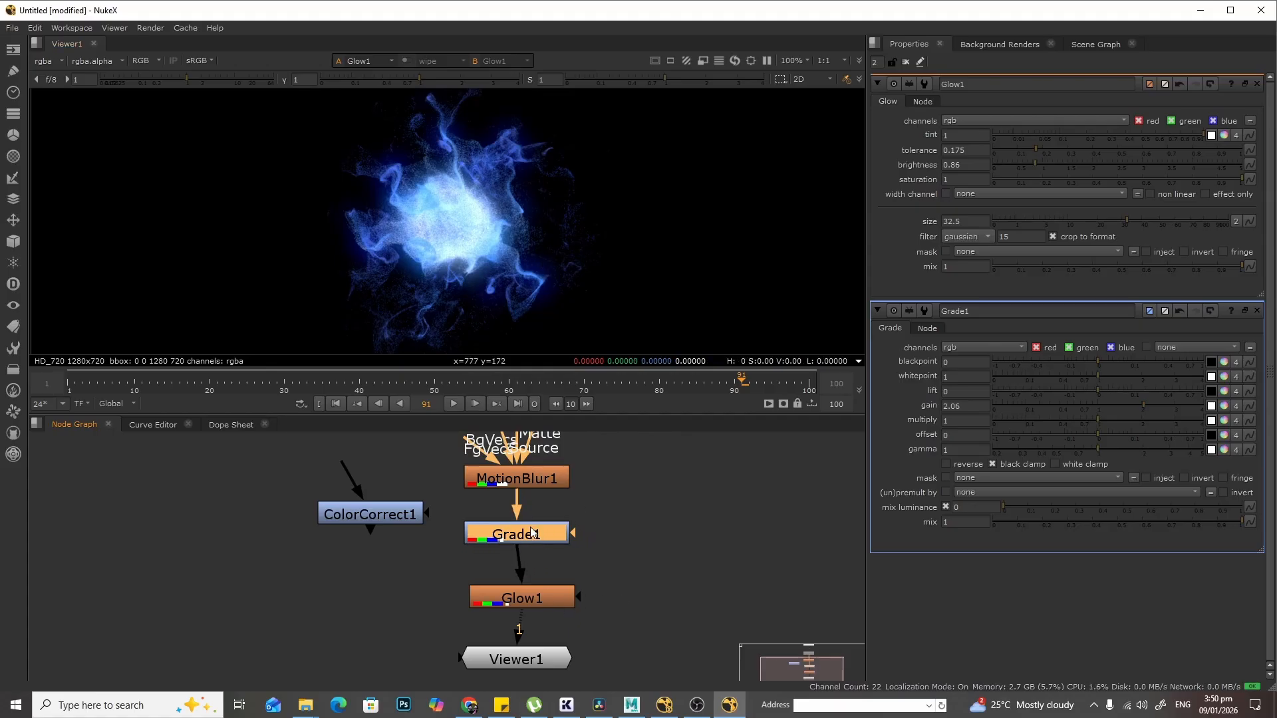
left_click_drag(549, 594, 543, 585)
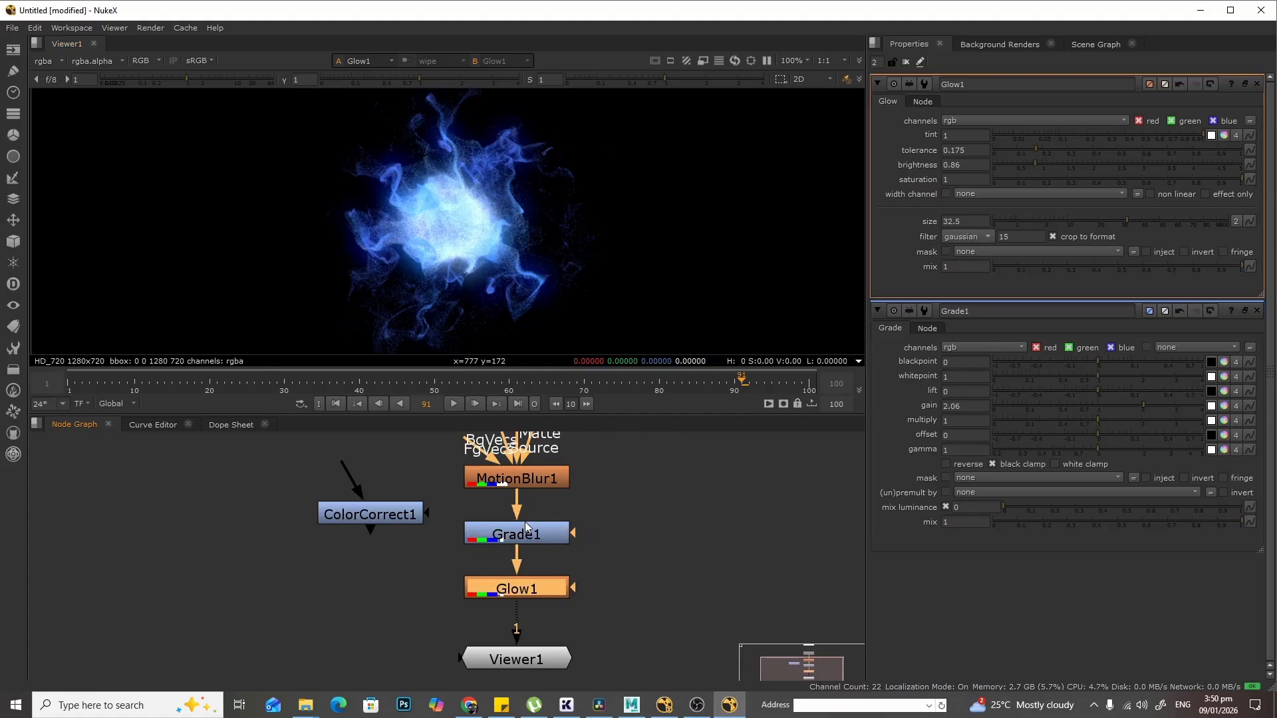
- Space Grade1 and Glow1 apart and insert ColorCorrect1 between them
left_click(380, 517)
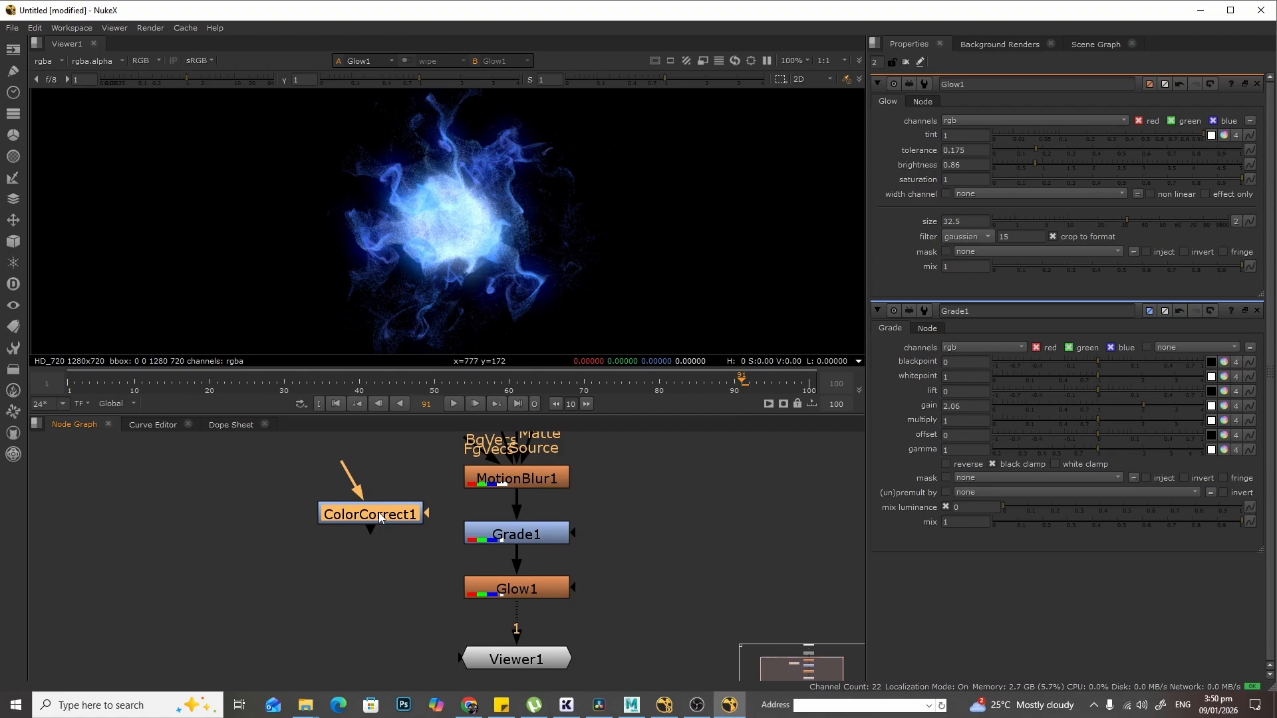
left_click_drag(524, 533, 525, 521)
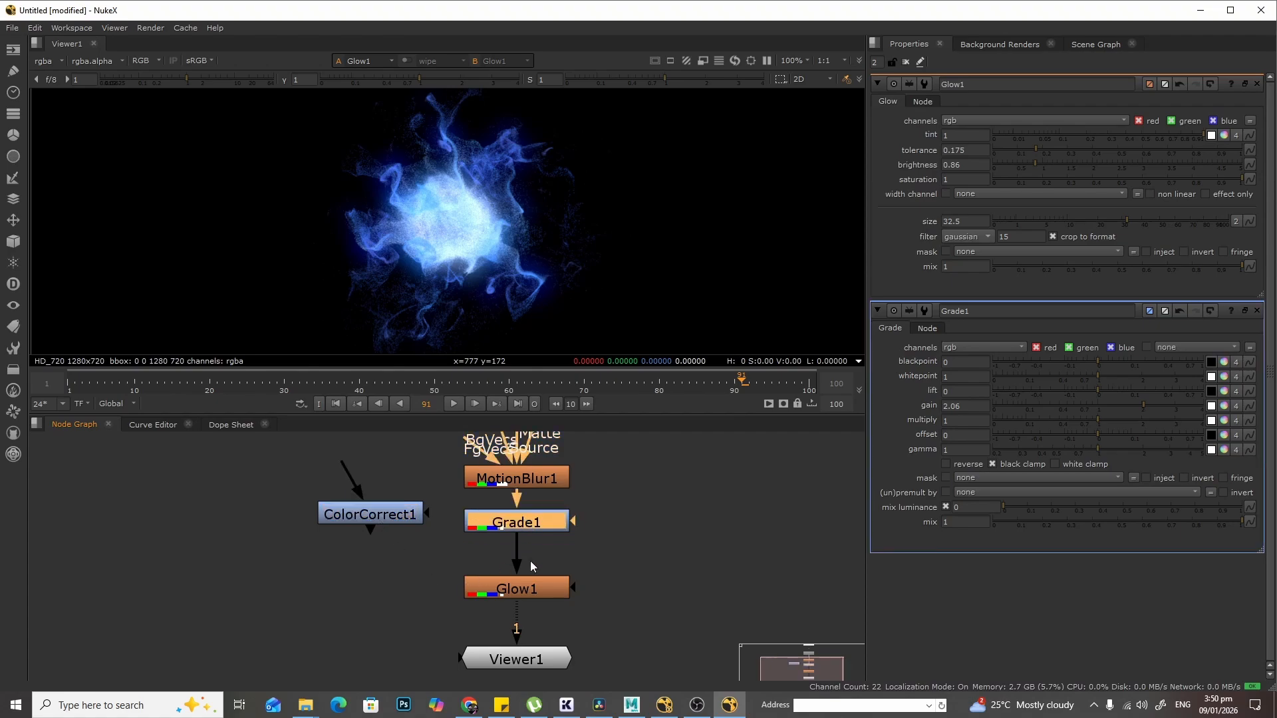
mouse_move(534, 589)
left_mouse_down()
mouse_move(532, 557)
mouse_move(532, 612)
left_mouse_up()
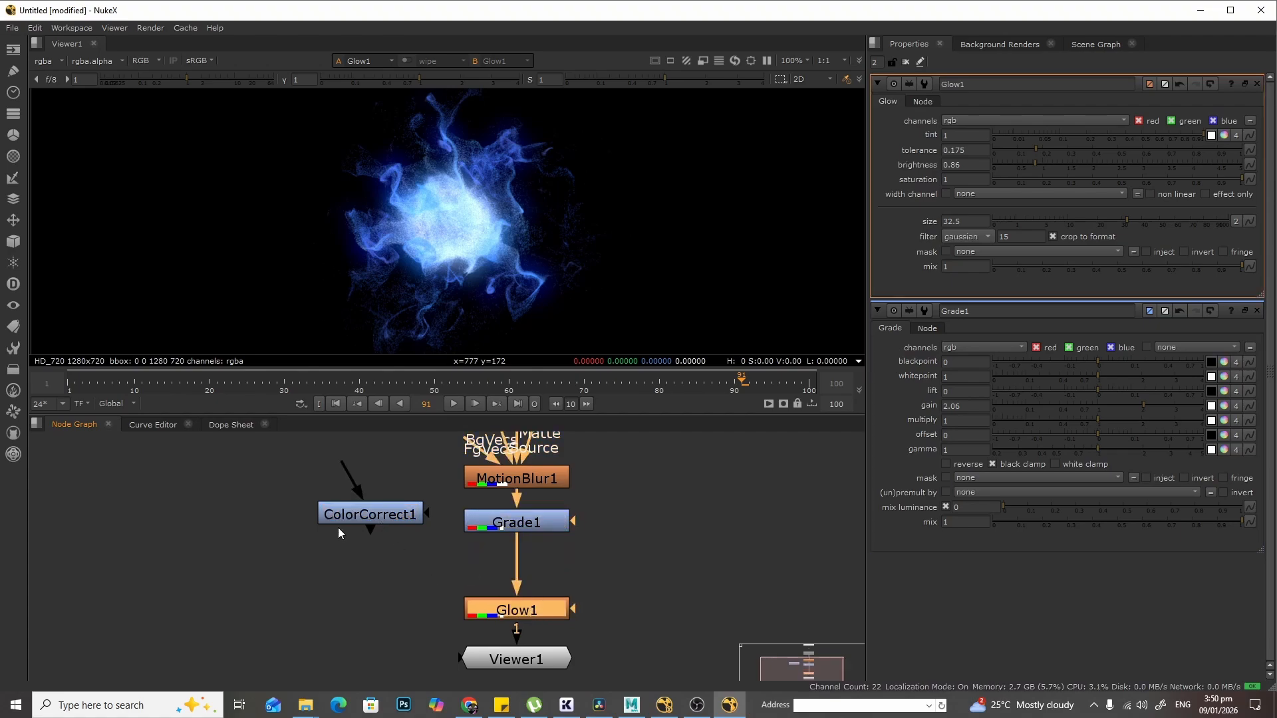
left_click(377, 513)
left_click_drag(377, 513, 531, 573)
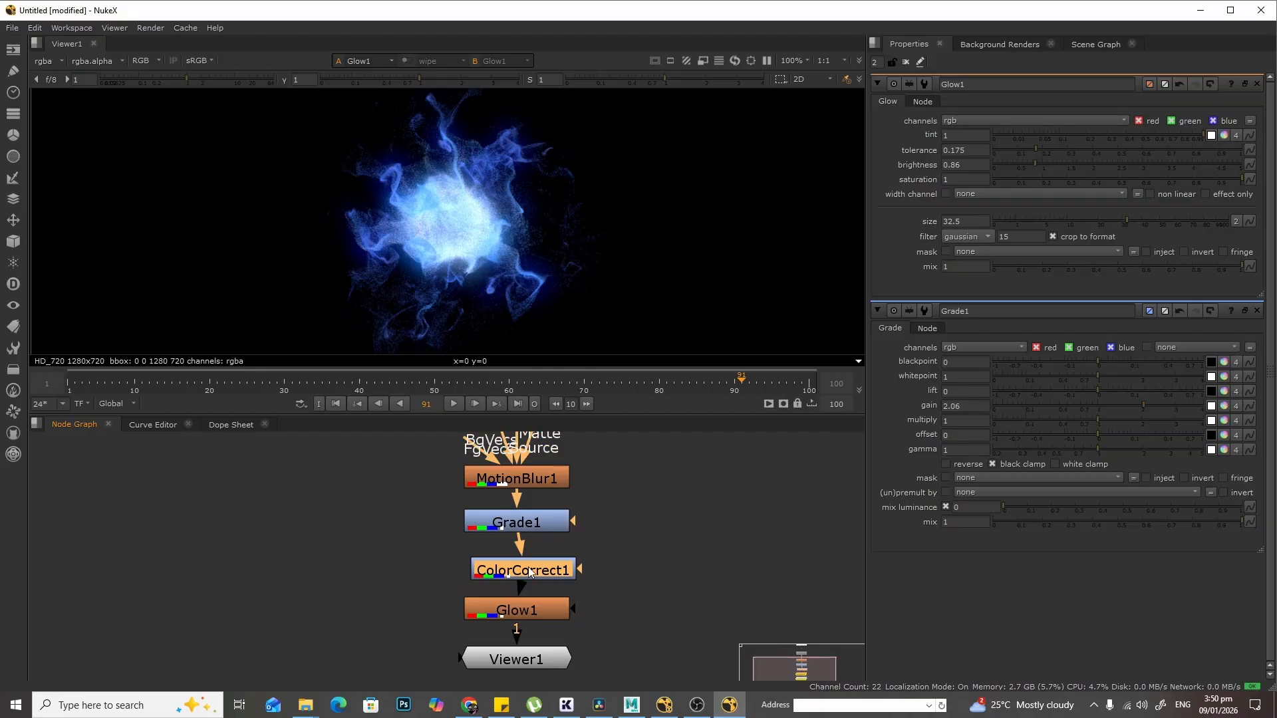
- Set ColorCorrect1's master saturation to about 0.84
double_click(531, 574)
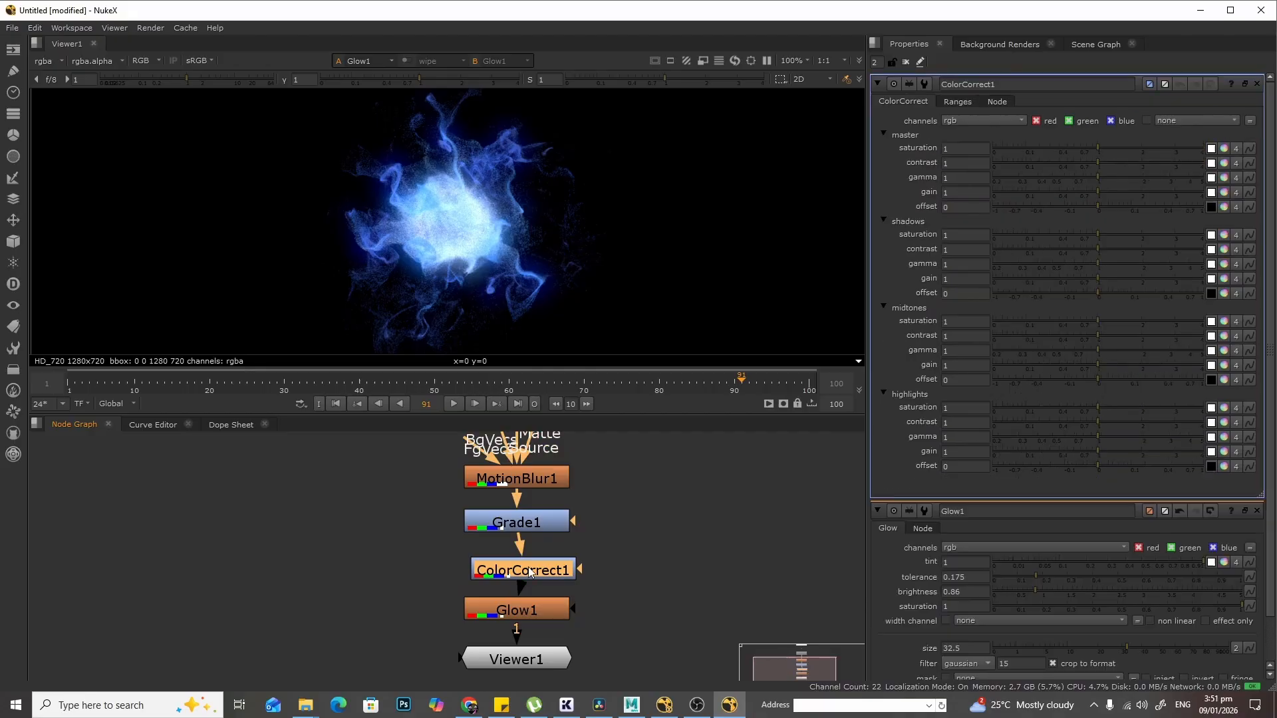
left_click(1097, 144)
scroll(747, 234, "up", 1)
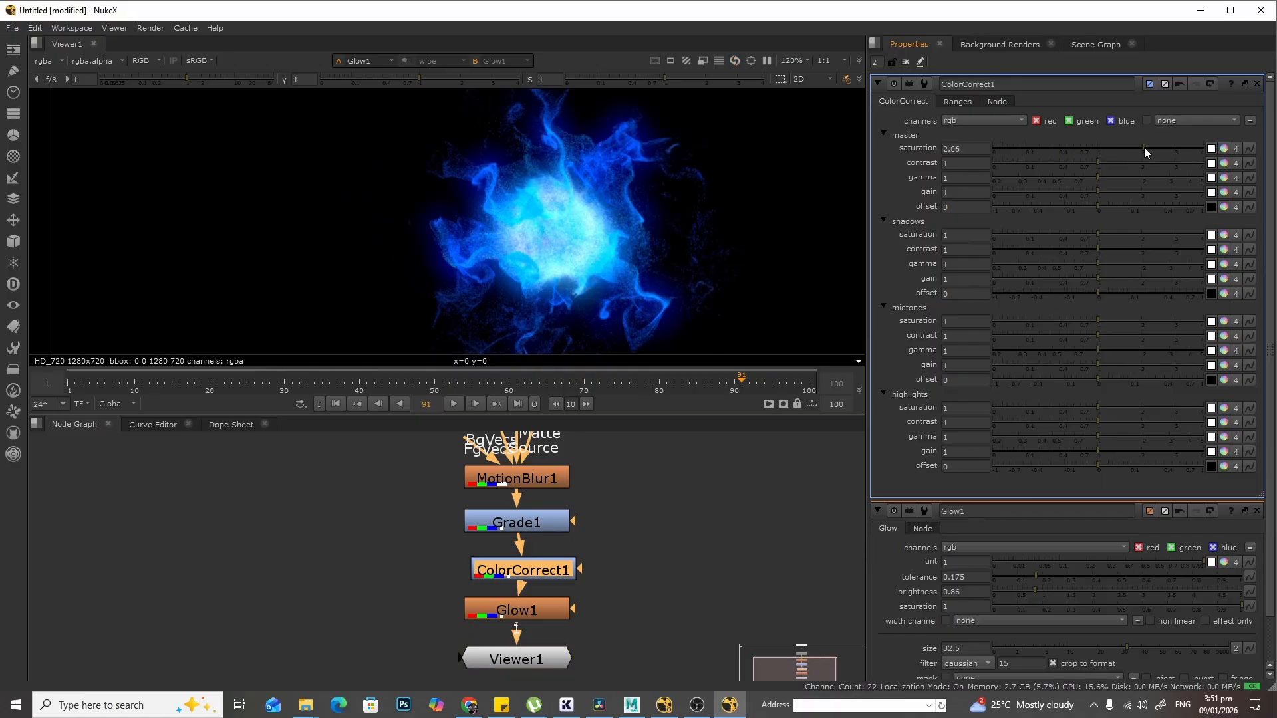
left_click(1109, 149)
mouse_move(1109, 149)
left_mouse_down()
mouse_move(1072, 153)
mouse_move(1091, 155)
left_mouse_up()
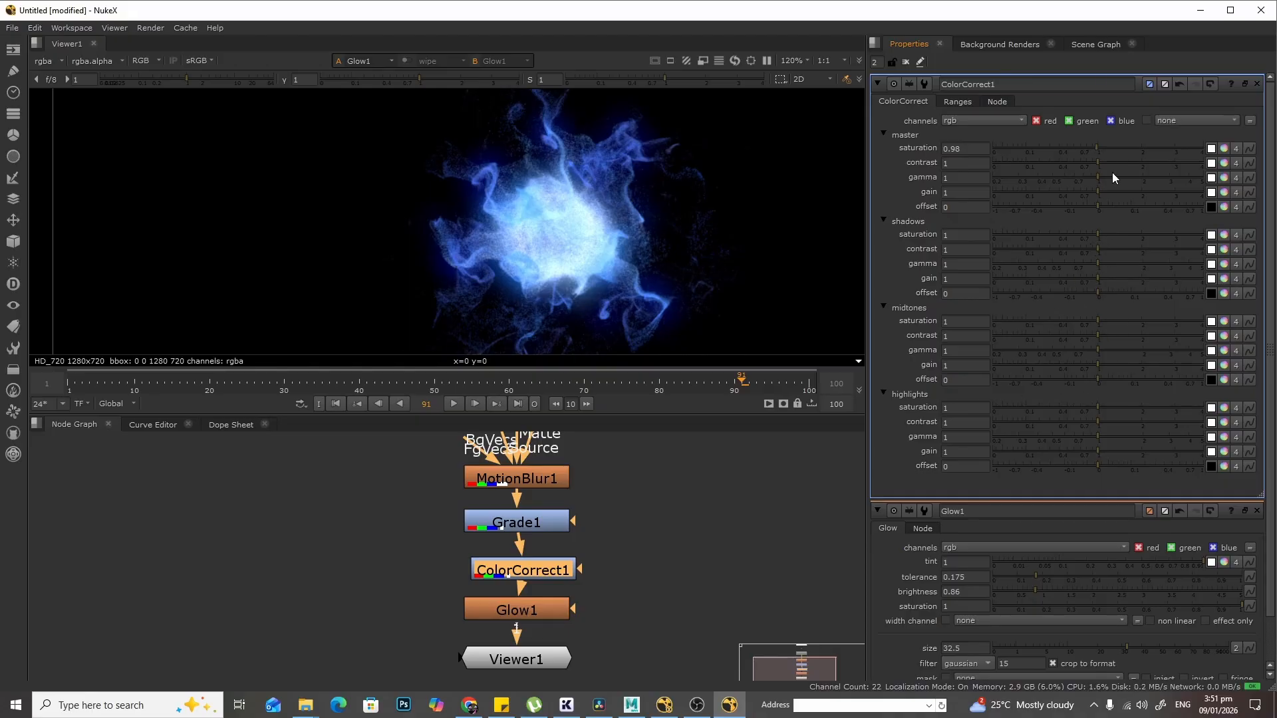
mouse_move(1096, 145)
left_mouse_down()
mouse_move(1067, 149)
mouse_move(1091, 150)
left_mouse_up()
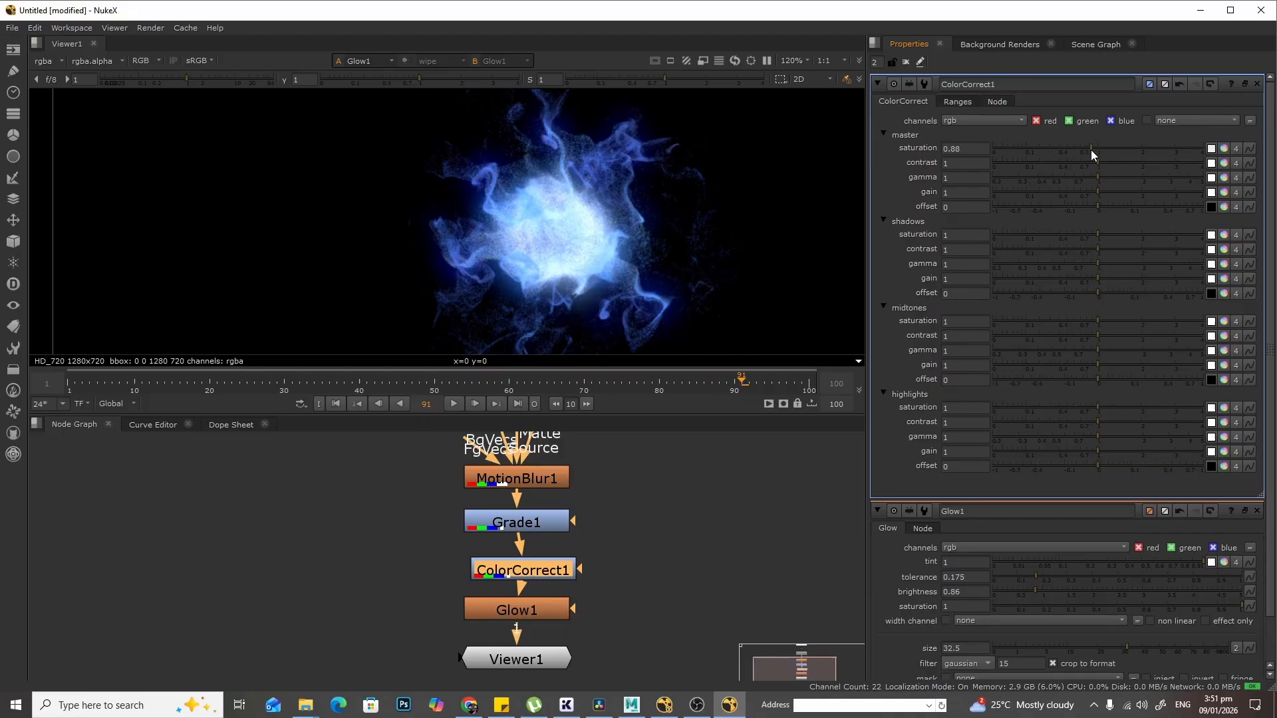
- Play back the sequence to review the color-corrected result
left_click(453, 404)
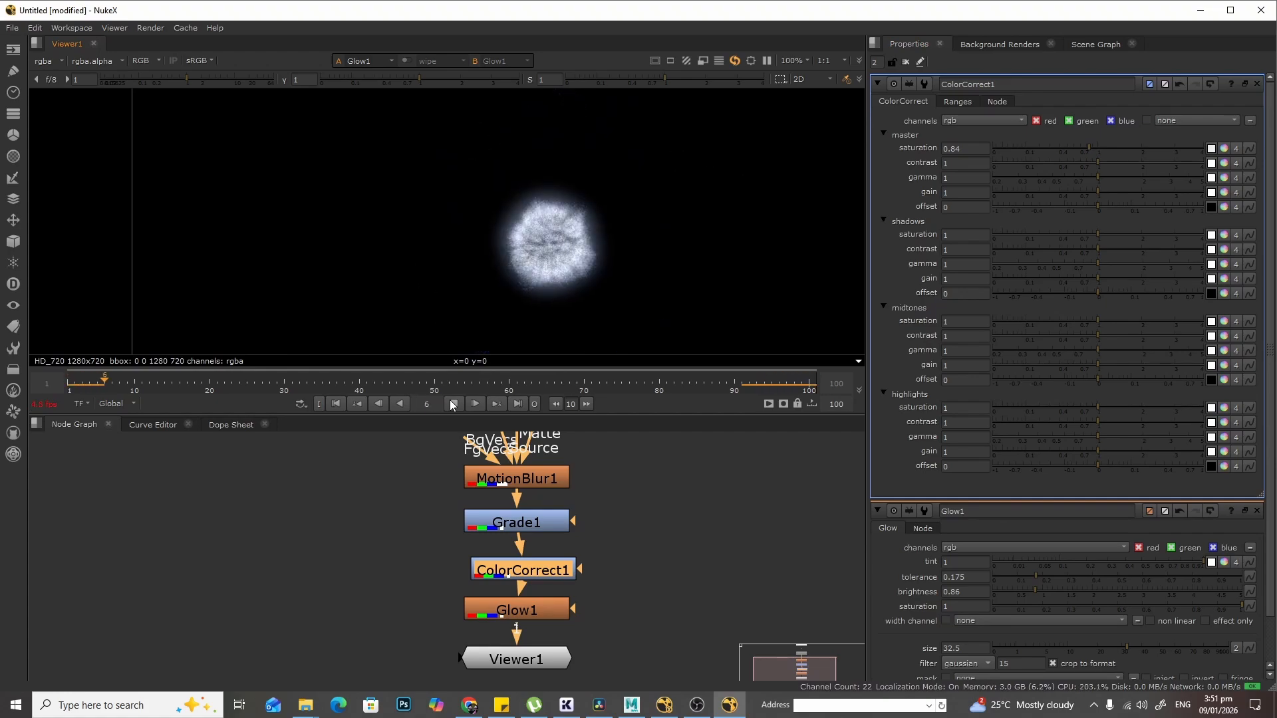
left_click(453, 404)
scroll(664, 264, "down", 1)
middle_click_drag(707, 267, 596, 245)
scroll(604, 262, "down", 1)
scroll(590, 262, "down", 2)
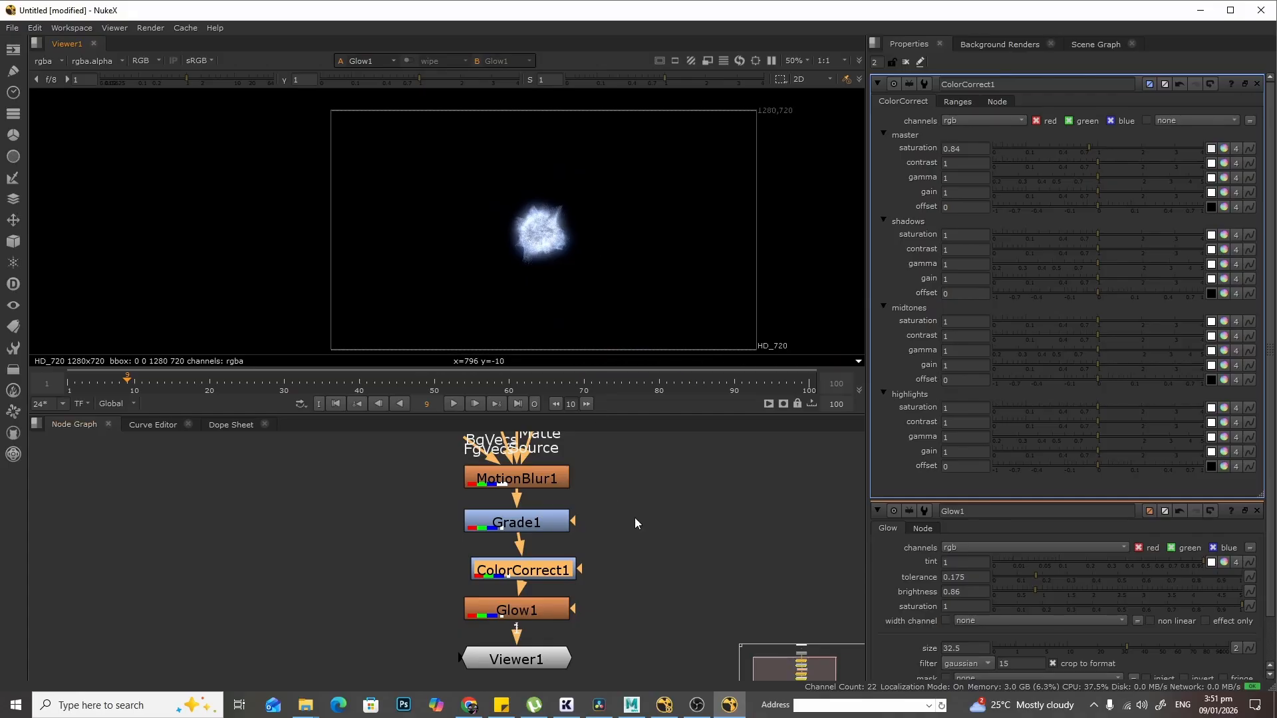
- Move Viewer1 further down and ColorCorrect1 and Glow1 up in the node graph
middle_click_drag(635, 517, 647, 465)
left_click_drag(501, 588, 512, 637)
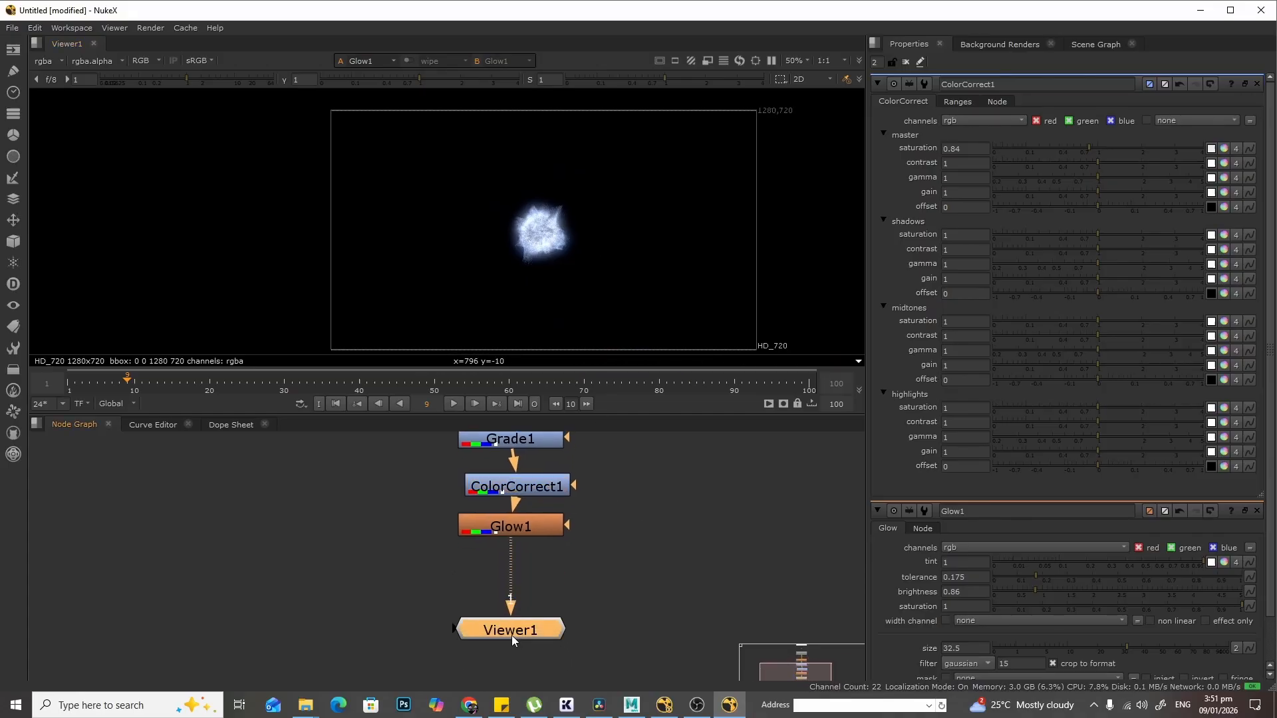
left_click(602, 562)
left_click_drag(530, 514, 532, 491)
left_click_drag(533, 534, 527, 534)
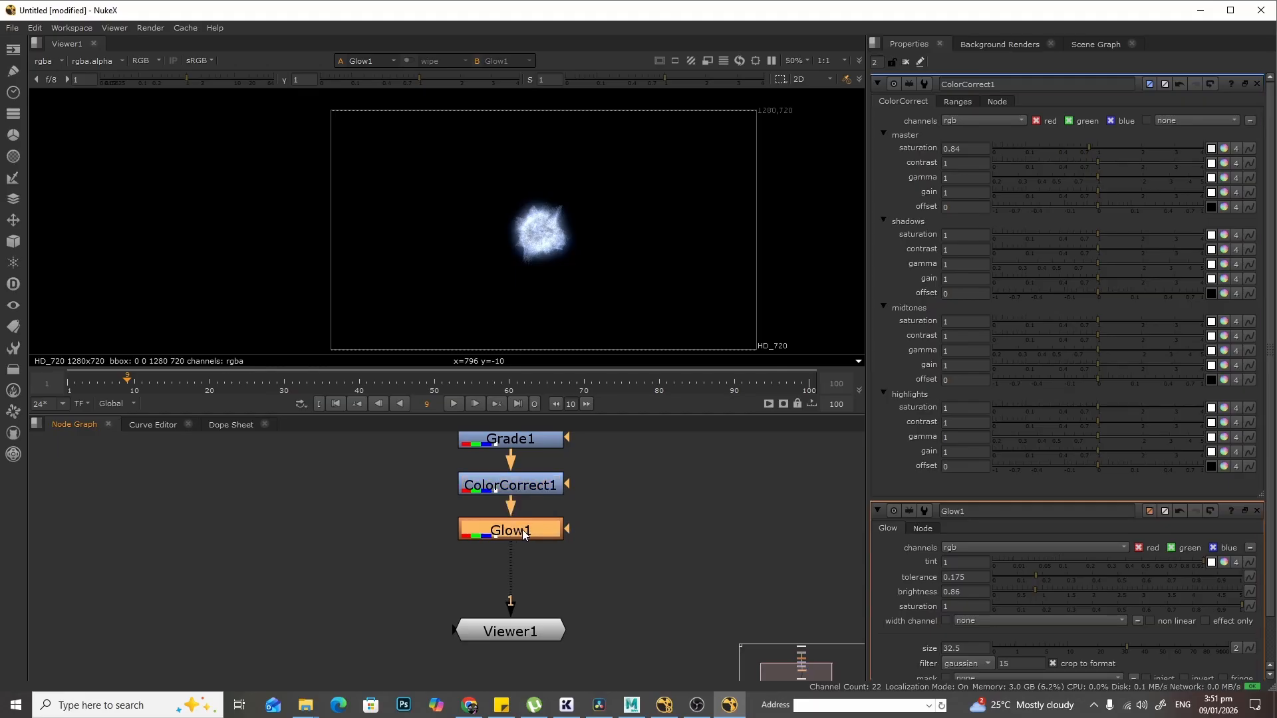
- Create a HueShift node in the node graph
key("Tab")
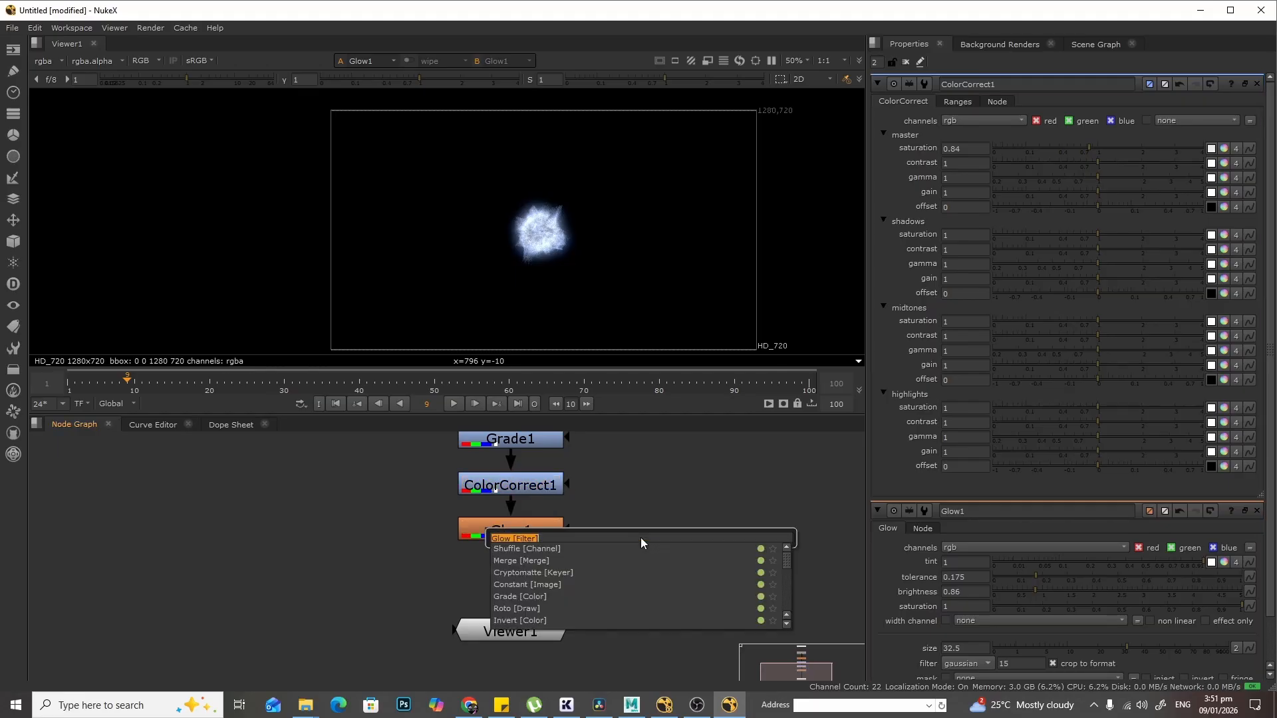
type("hueshi")
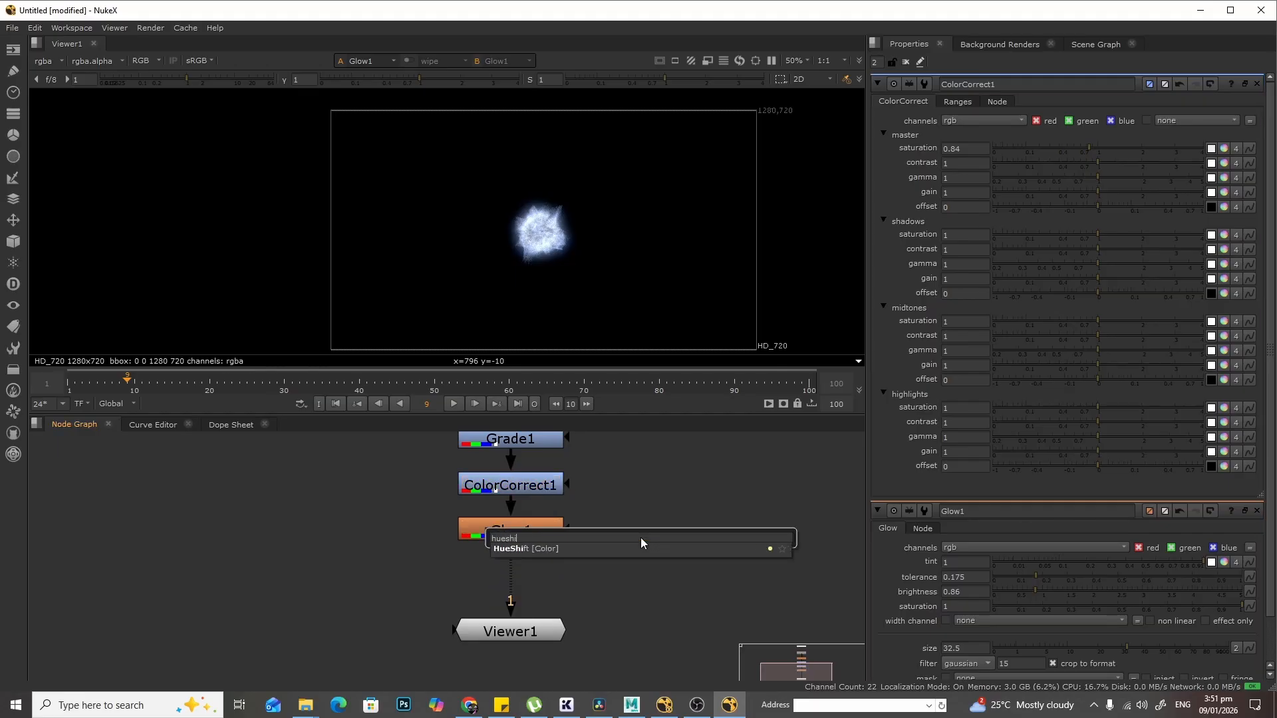
left_click(645, 546)
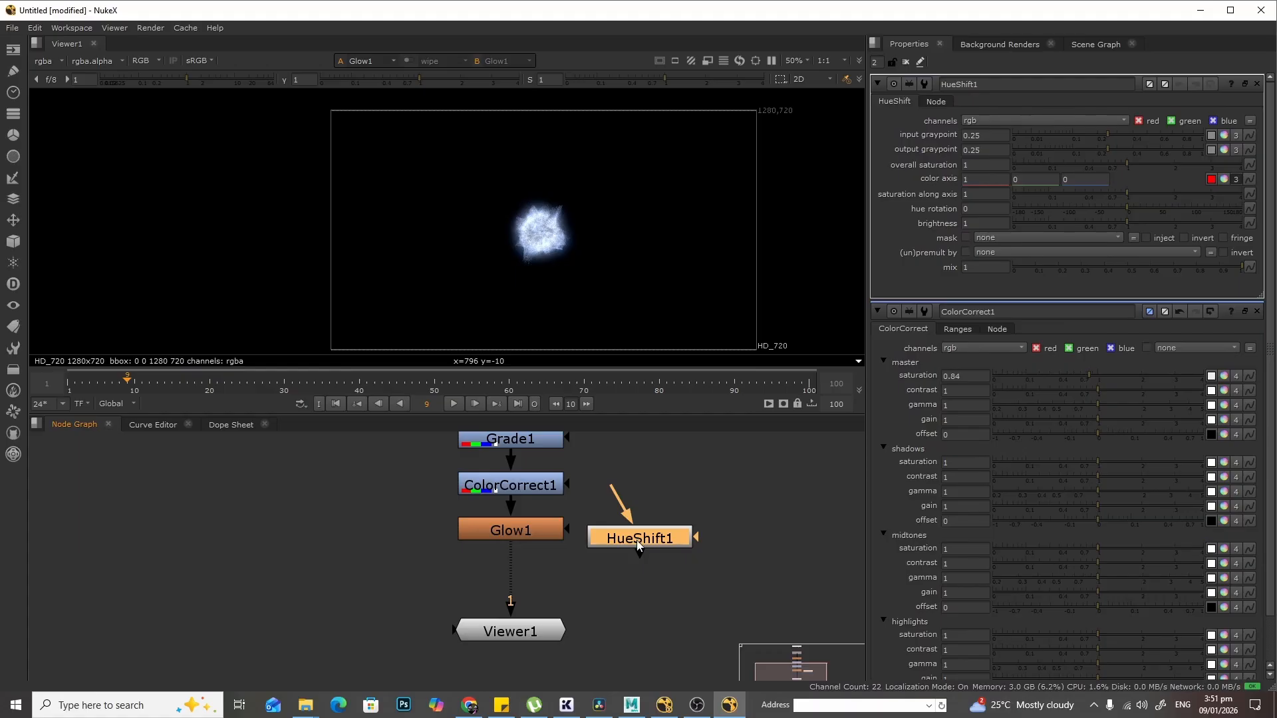
- Insert HueShift1 between Glow1 and Viewer1, then set its hue rotation to -148 and overall saturation to 0.28
left_click_drag(638, 544, 509, 580)
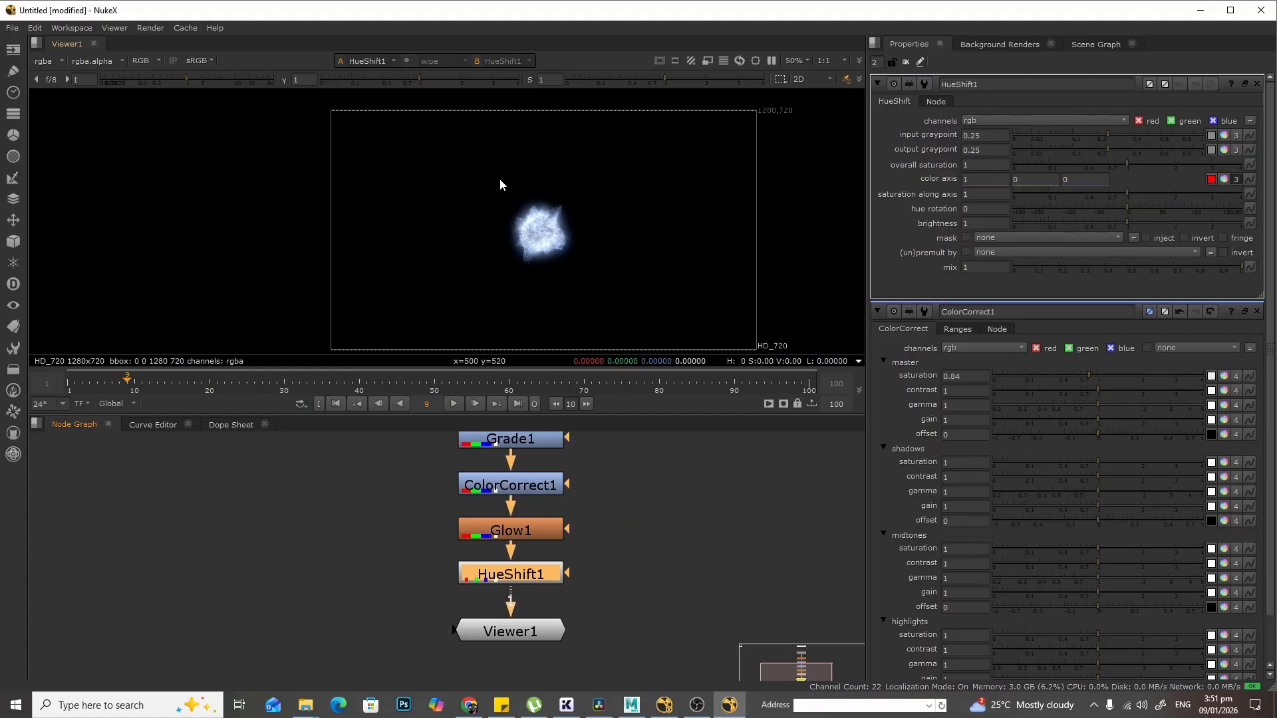
scroll(579, 278, "up", 2)
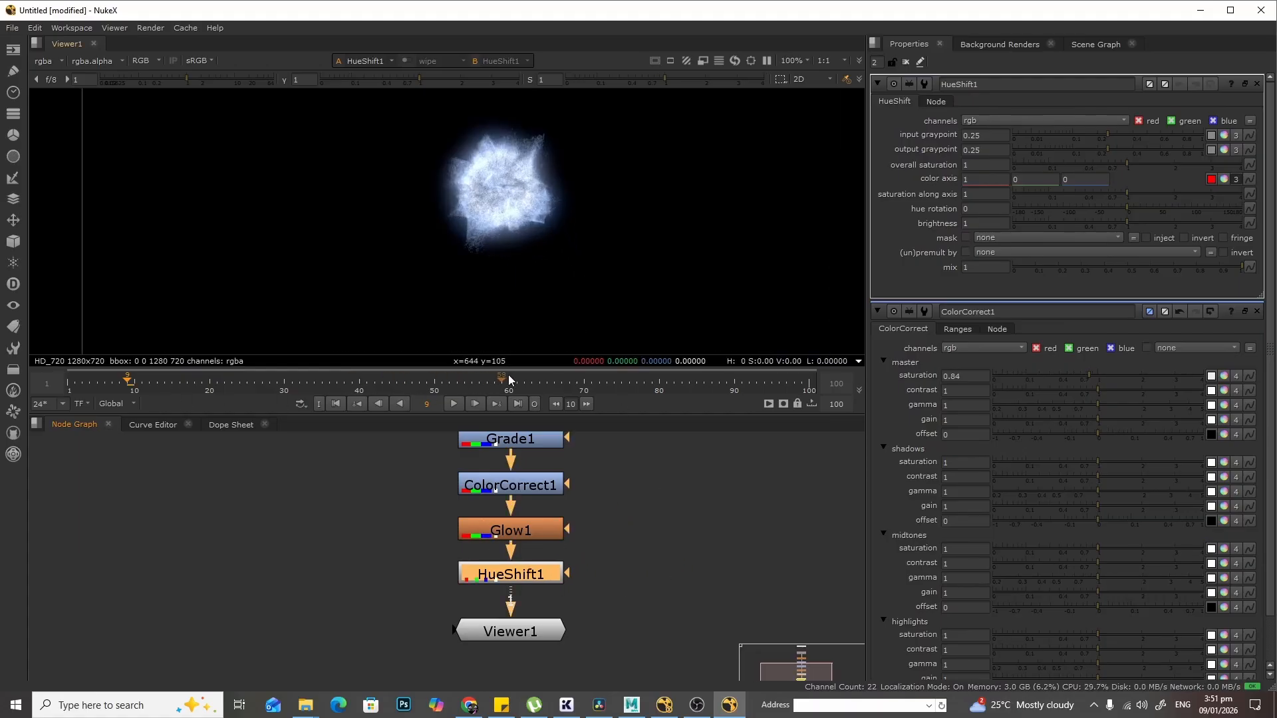
left_click(585, 384)
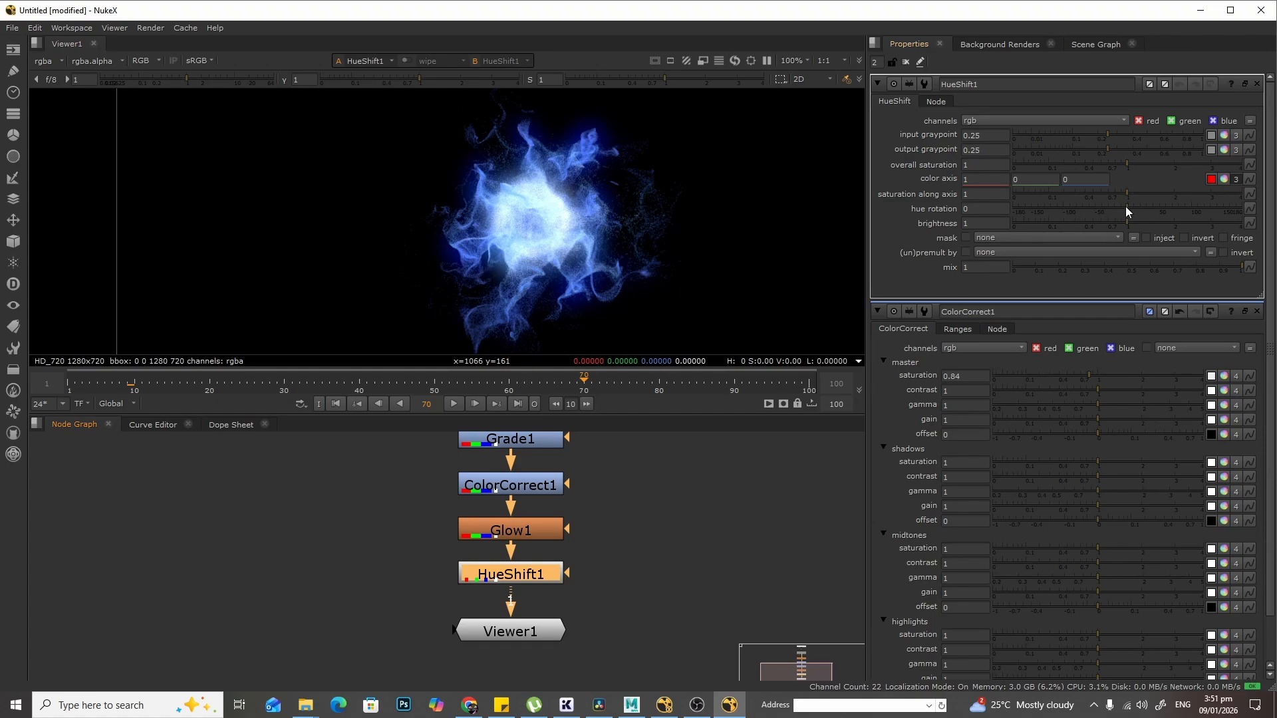
left_click_drag(1126, 207, 1032, 222)
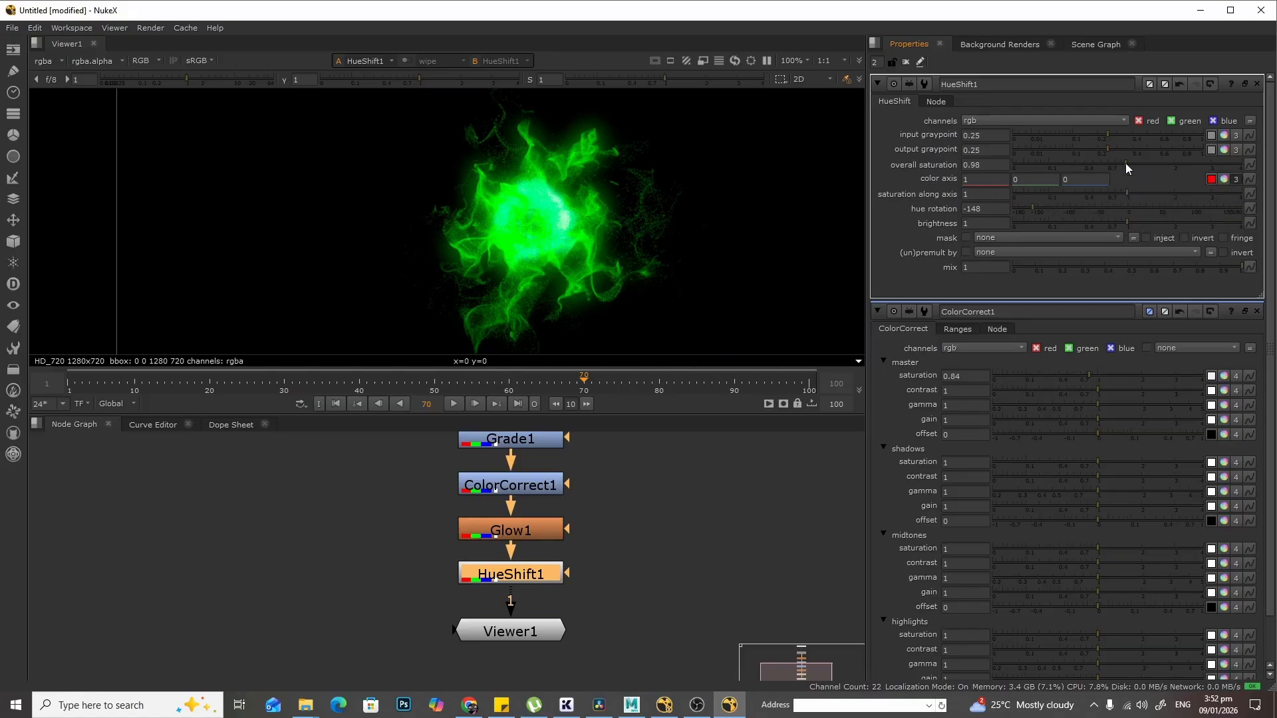
left_click_drag(1126, 163, 1073, 177)
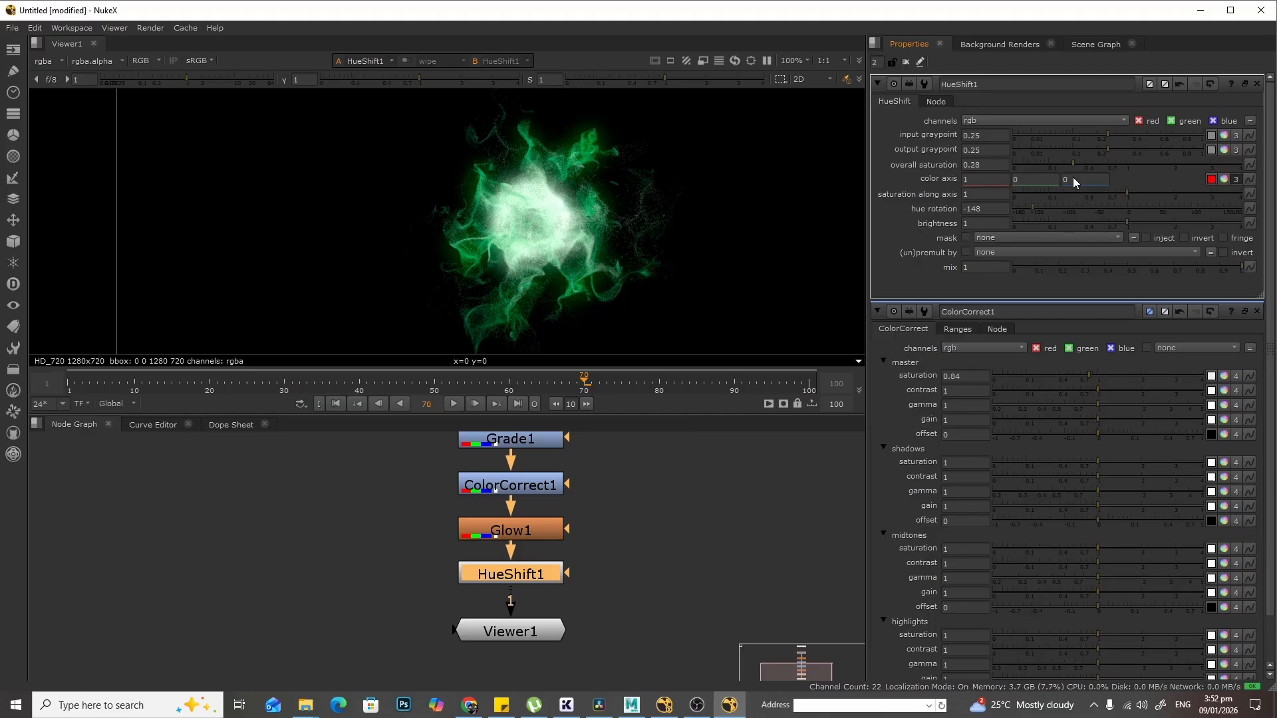
- Play back the sequence and toggle HueShift1 on and off to compare, leaving it disabled
left_click(455, 404)
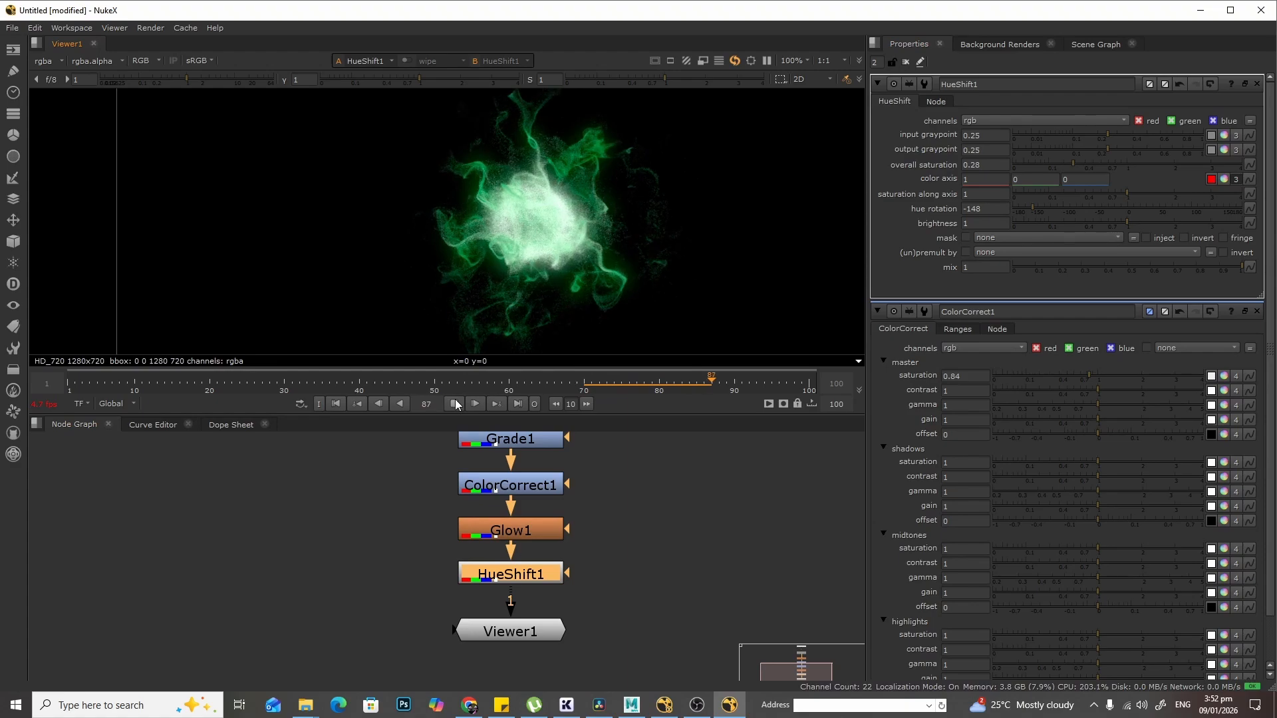
left_click(455, 404)
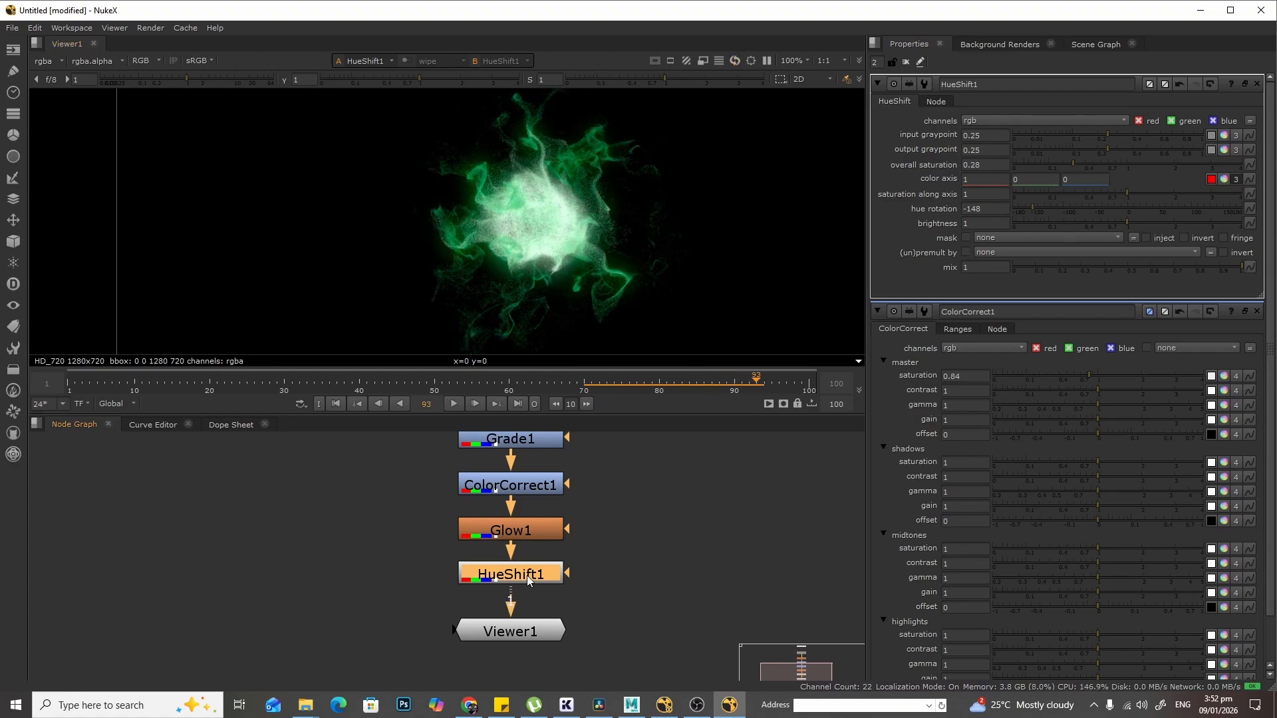
key("d")
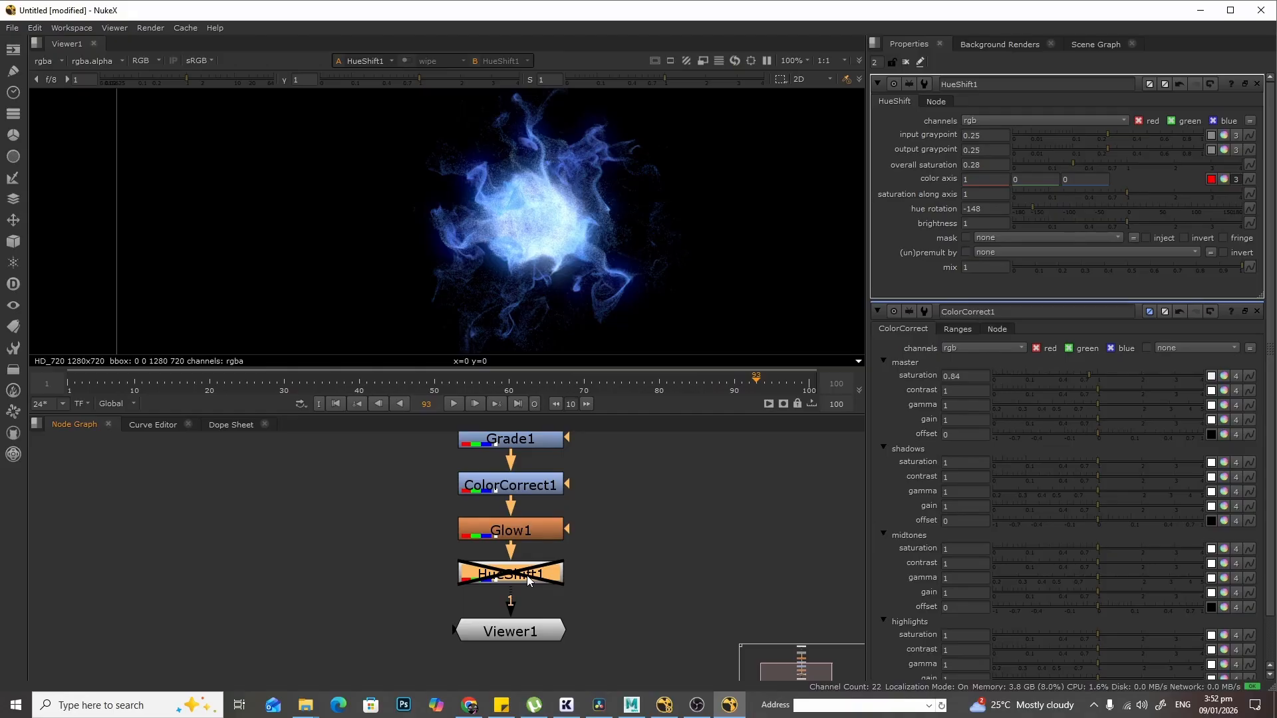
key("d")
key("d")
key("d")
key("d")
- Add a HueShift2 node after HueShift1 and set its hue rotation to 142 and overall saturation to 0.59
middle_click_drag(604, 565, 604, 521)
left_click_drag(513, 580, 512, 655)
left_click(570, 557)
key("Tab")
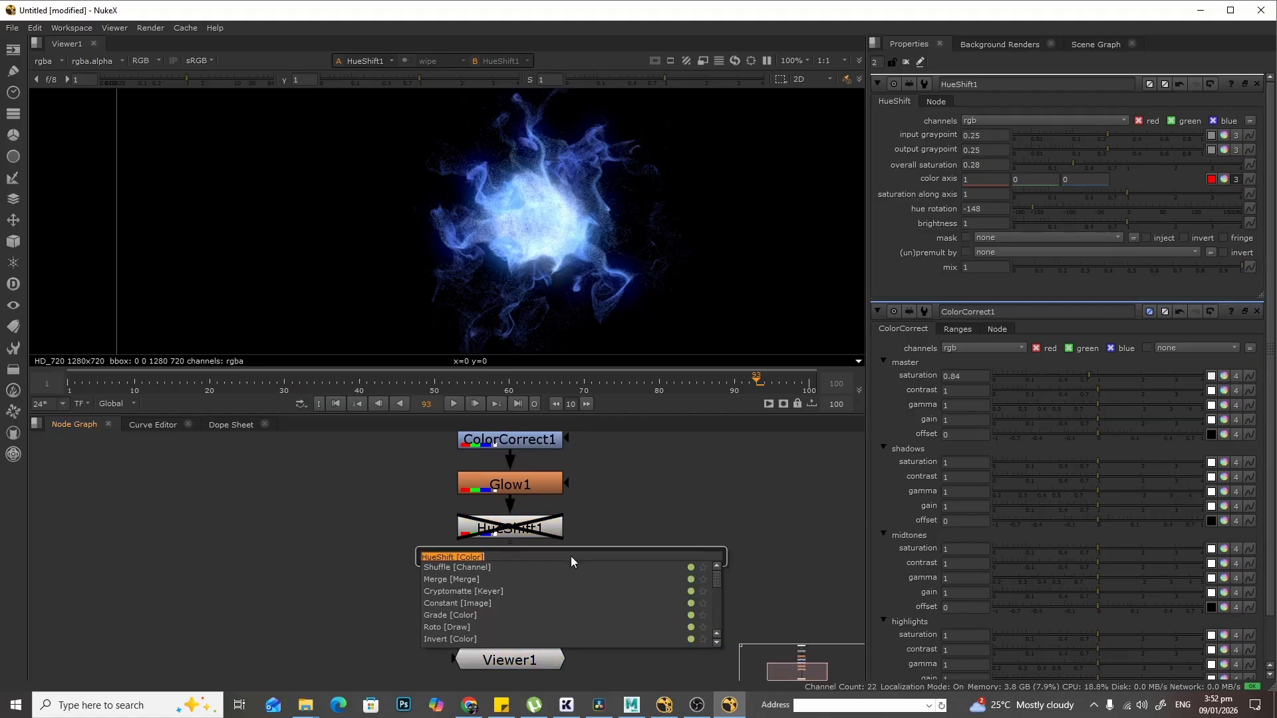
type("hue")
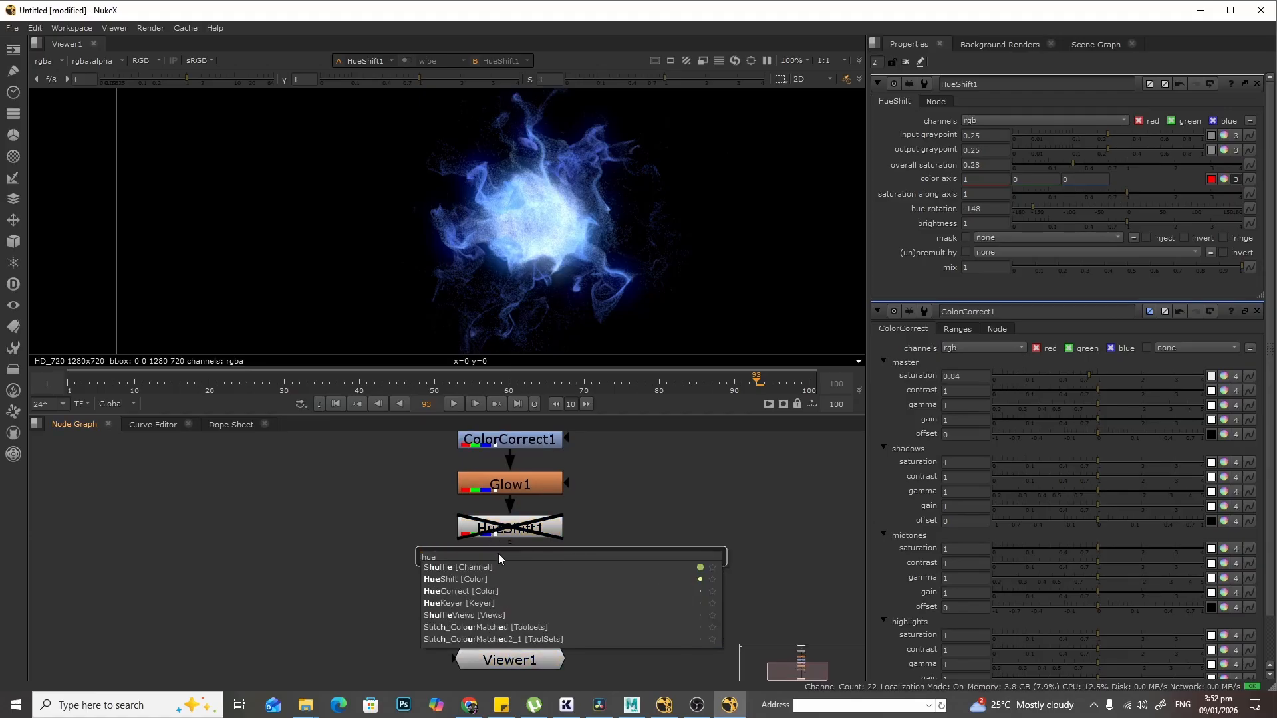
left_click(498, 579)
left_click_drag(545, 579, 485, 615)
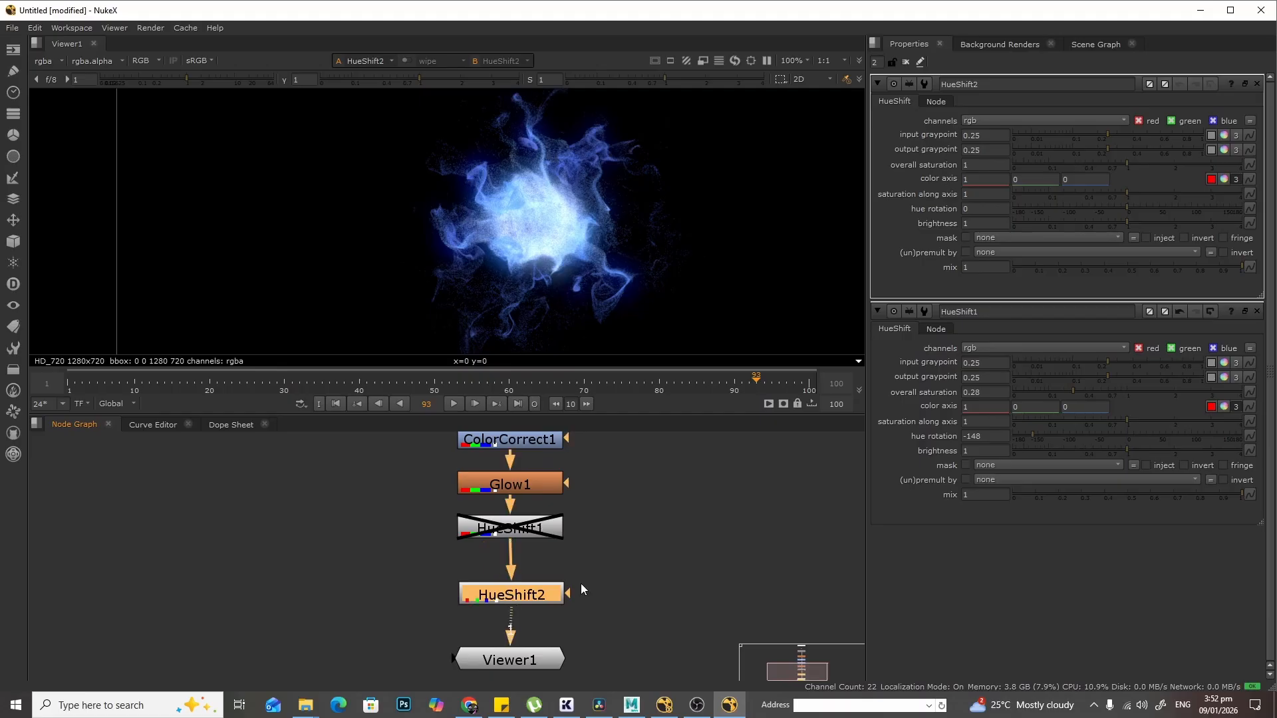
left_click_drag(1129, 211, 1218, 213)
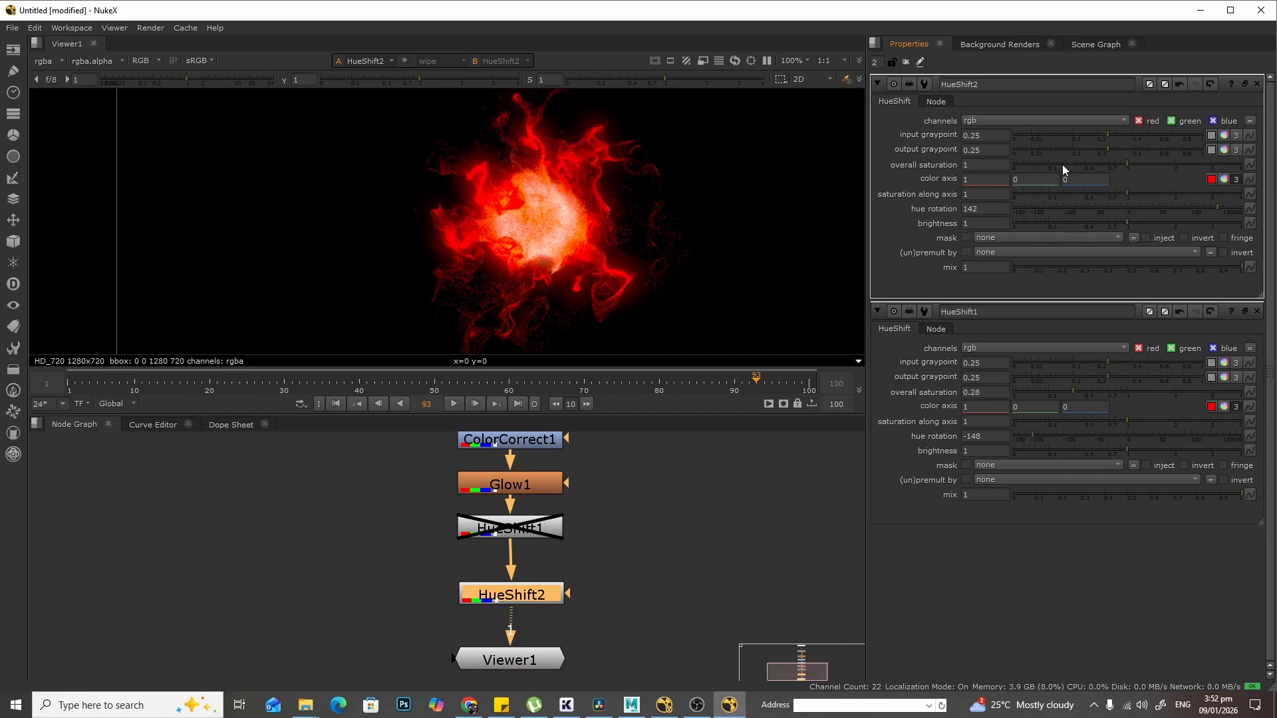
mouse_move(1122, 165)
left_mouse_down()
mouse_move(1087, 166)
mouse_move(1101, 167)
left_mouse_up()
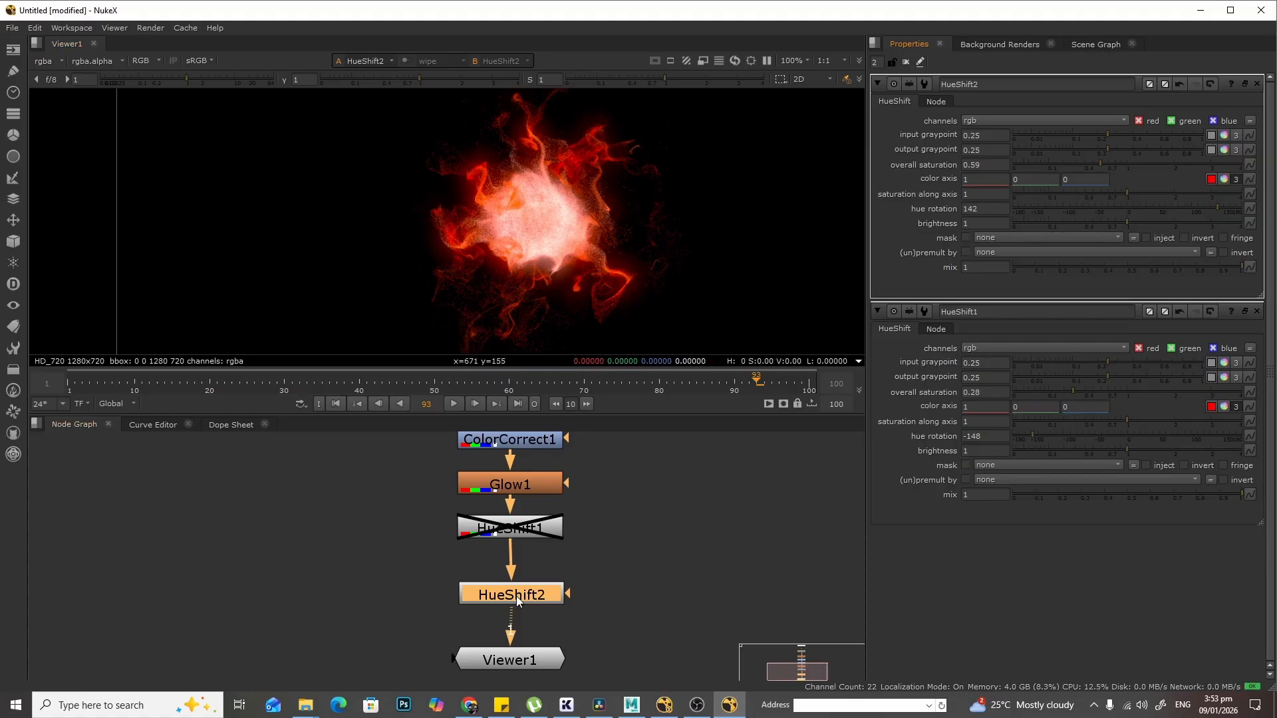
- Compare the two hue variations by toggling HueShift1 and HueShift2, leaving both disabled
key("d")
left_click(510, 529)
key("d")
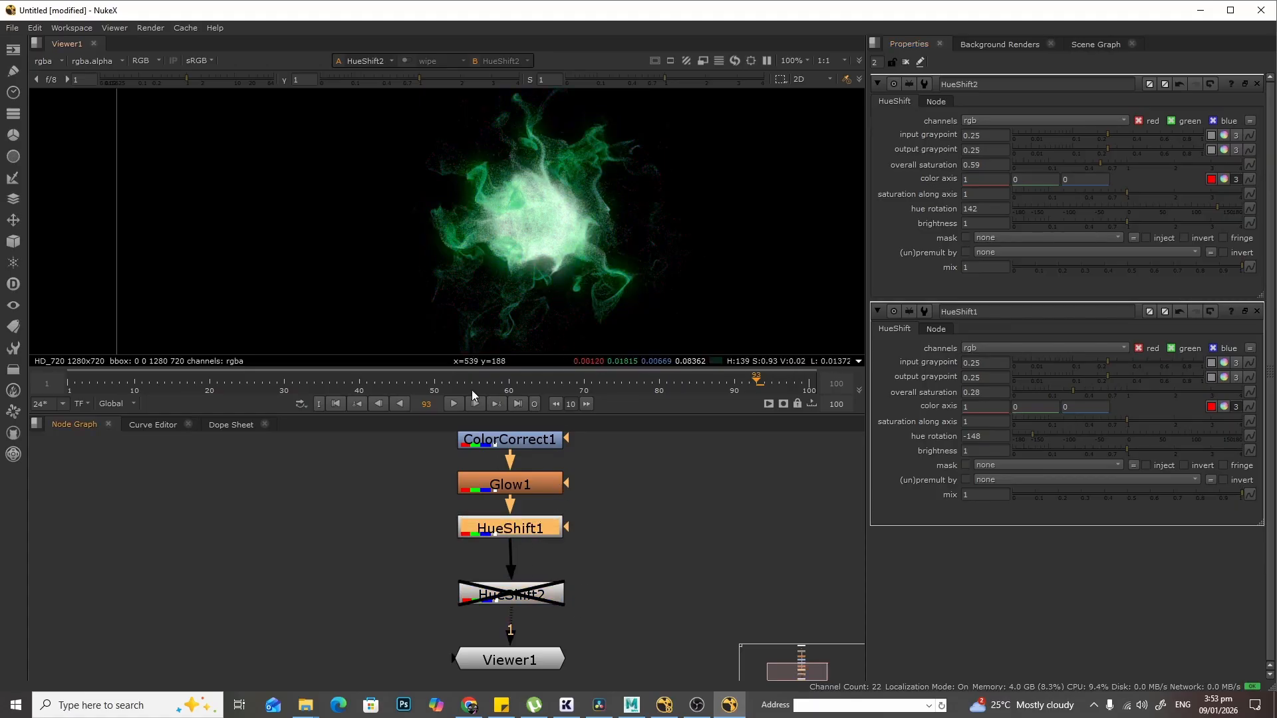
key("d")
left_click(513, 597)
key("d")
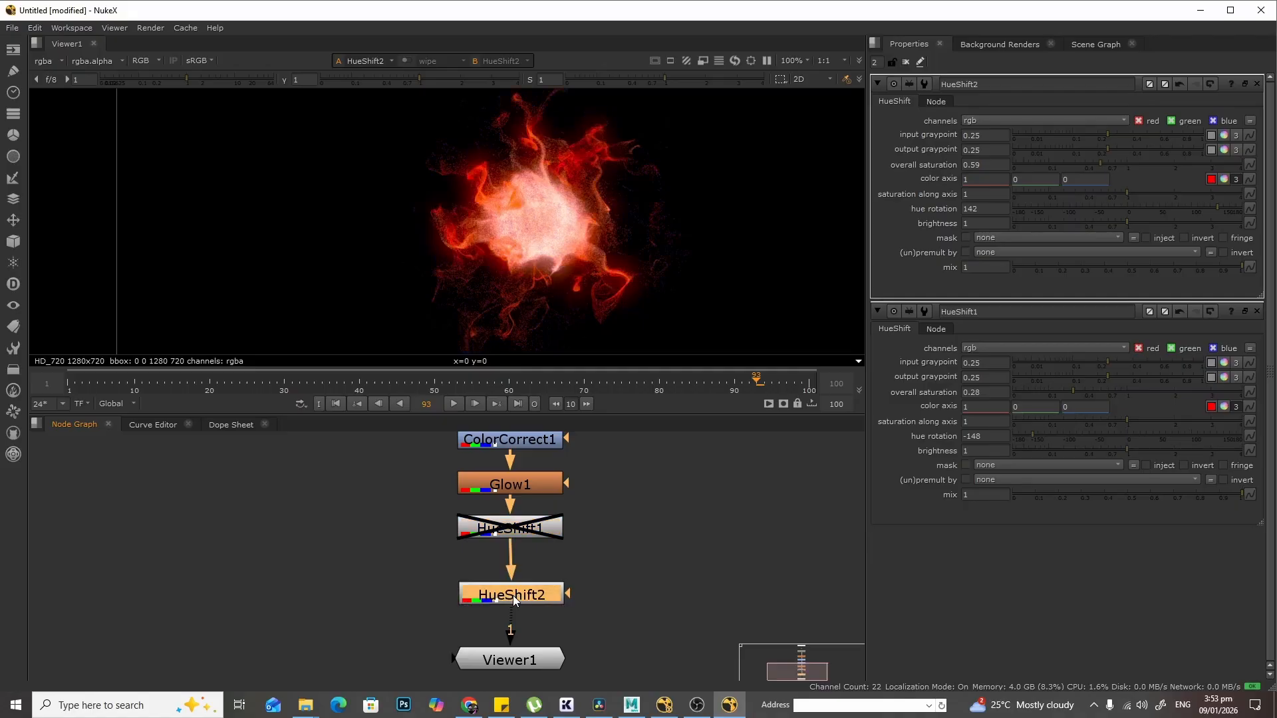
left_click(528, 532)
key("d")
key("d")
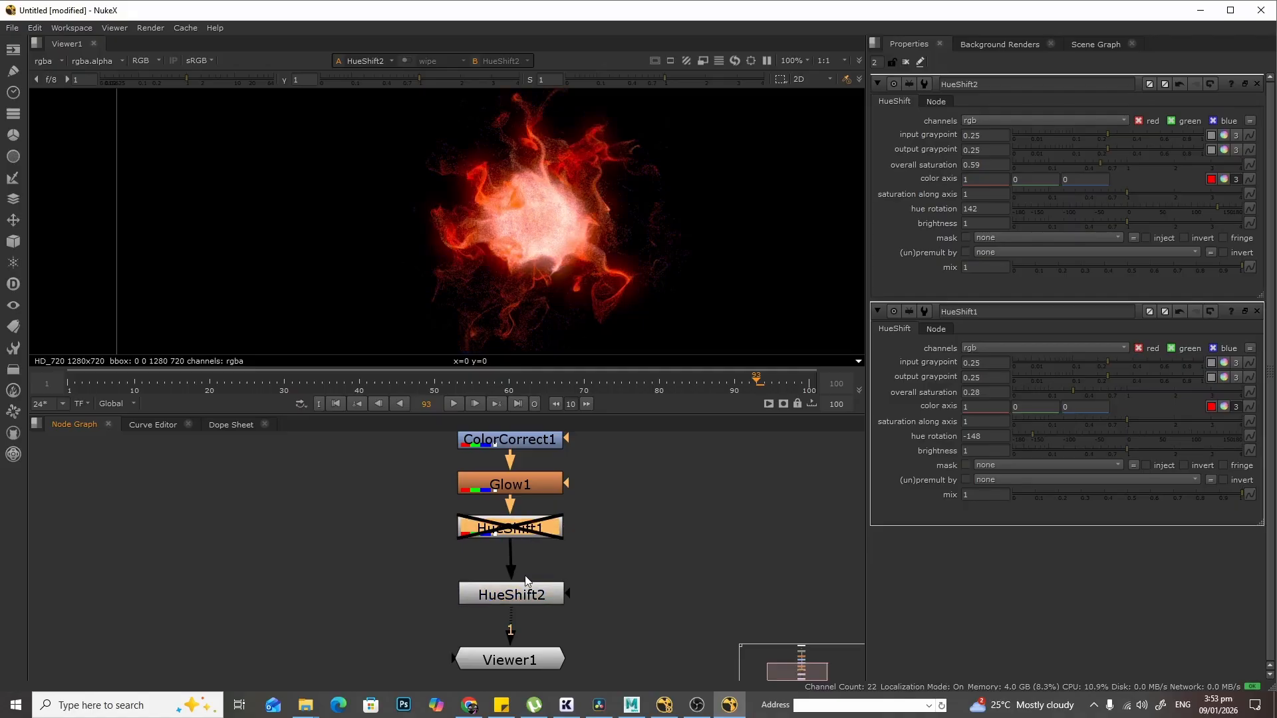
left_click(529, 597)
key("d")
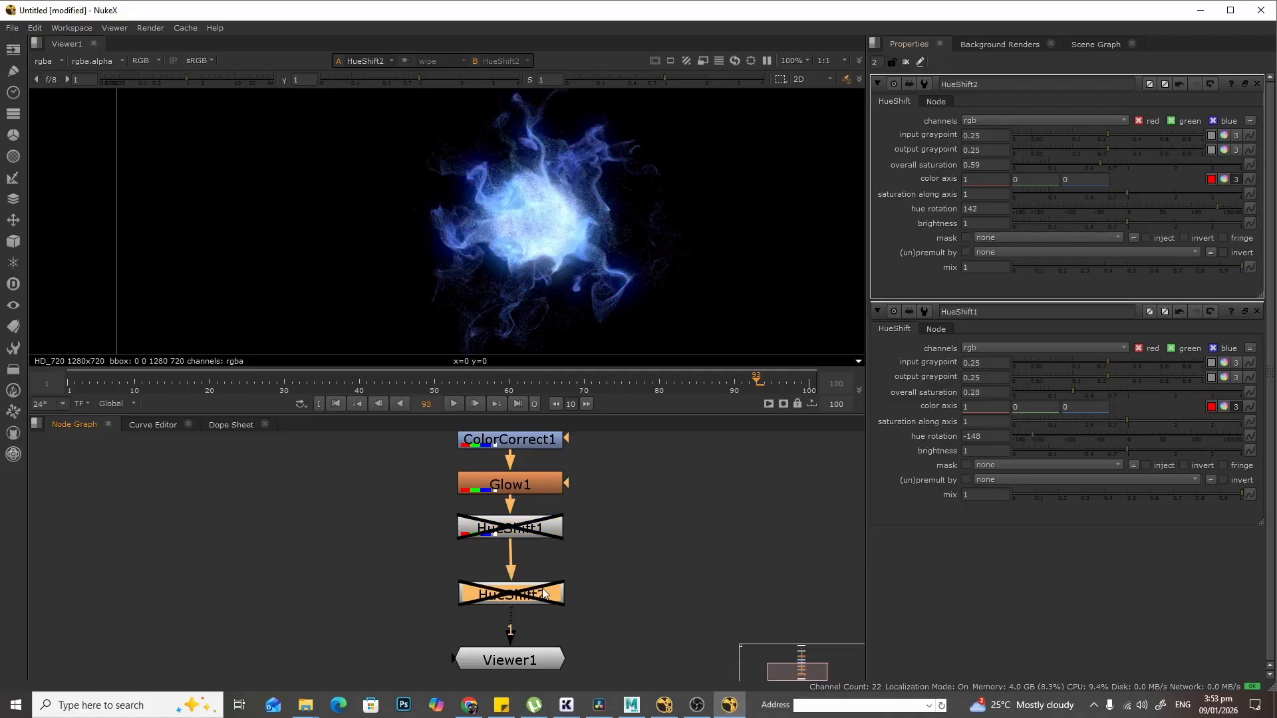
key("d")
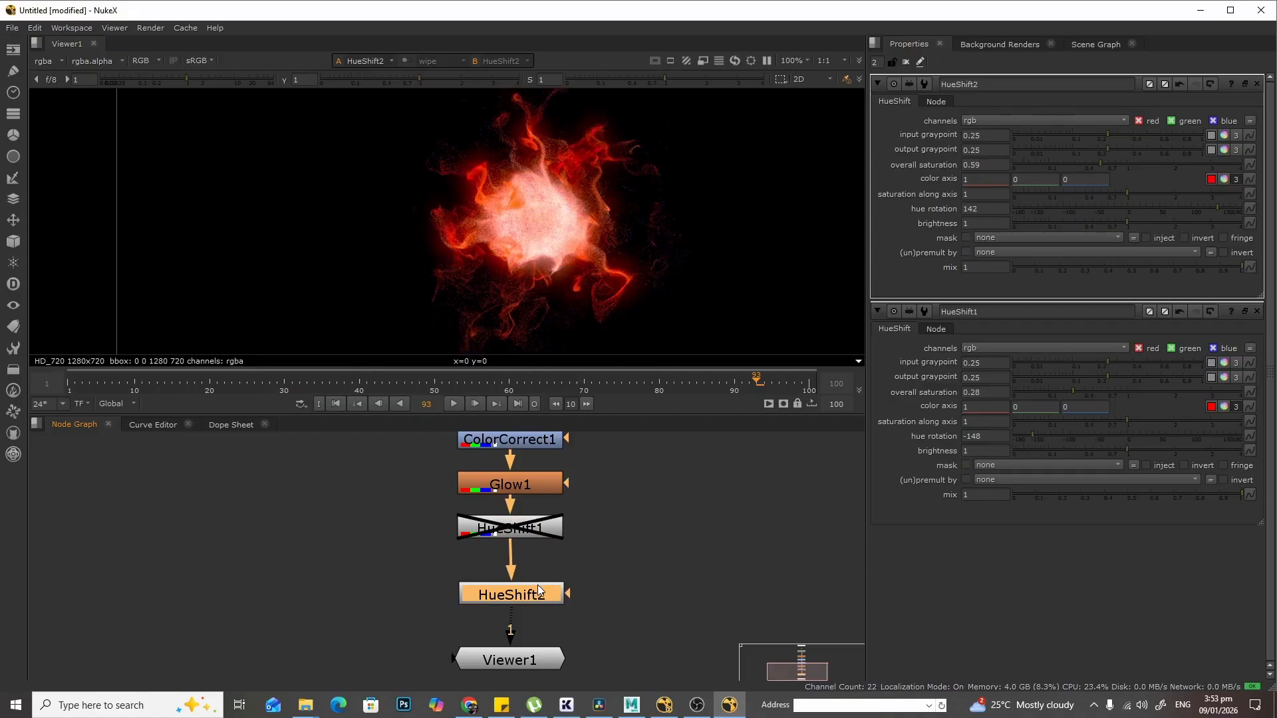
key("d")
left_click(524, 530)
key("d")
key("d")
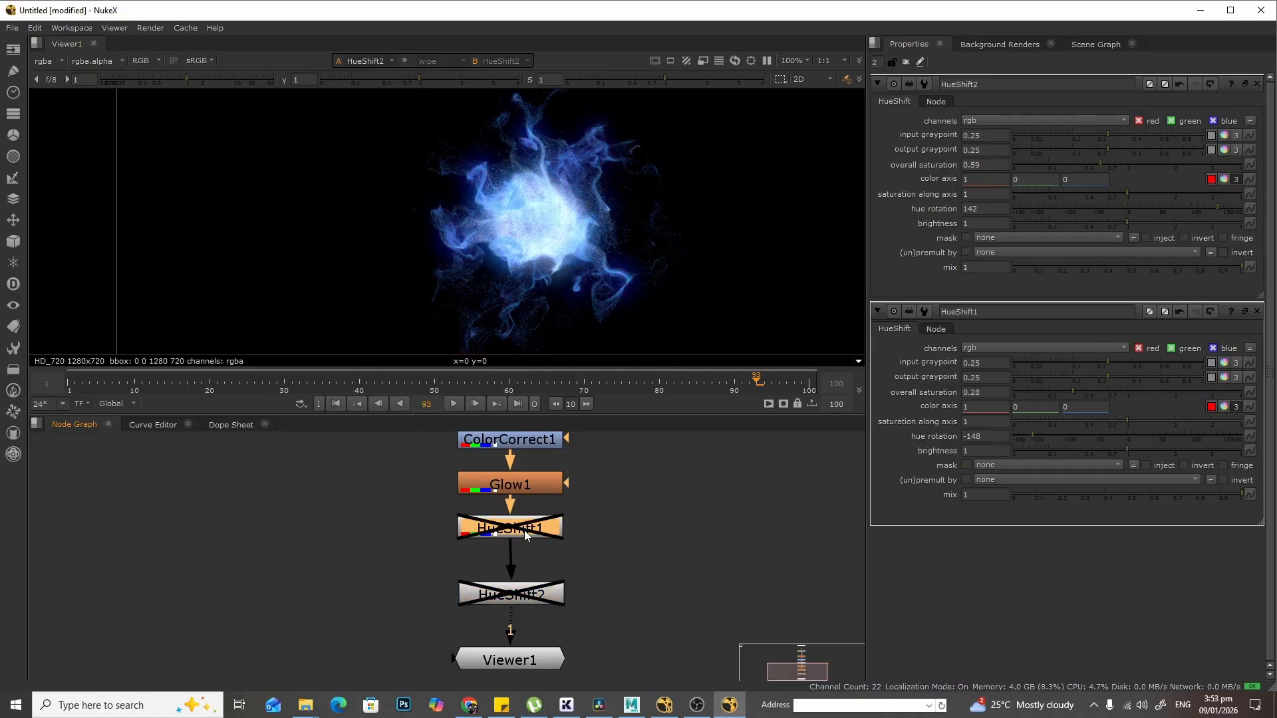
- Set MotionBlur1's shutter time to 4 and shutter samples to 8
scroll(608, 261, "down", 2)
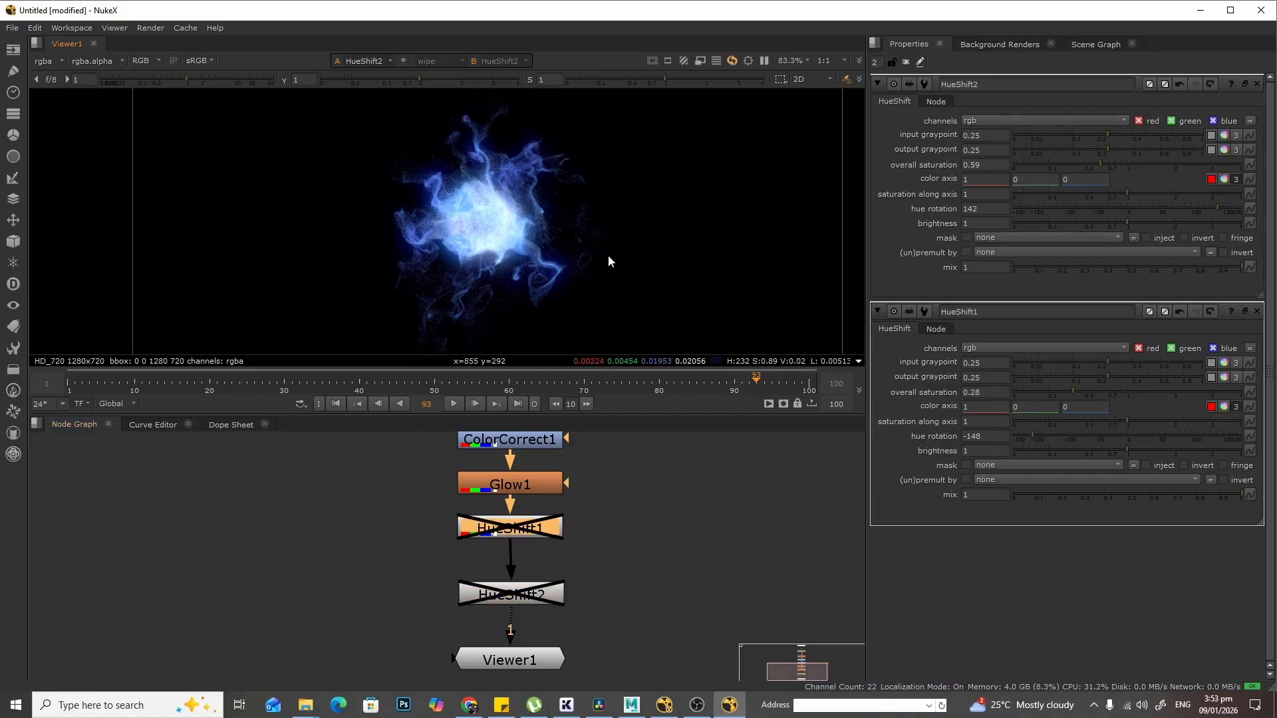
scroll(514, 245, "up", 2)
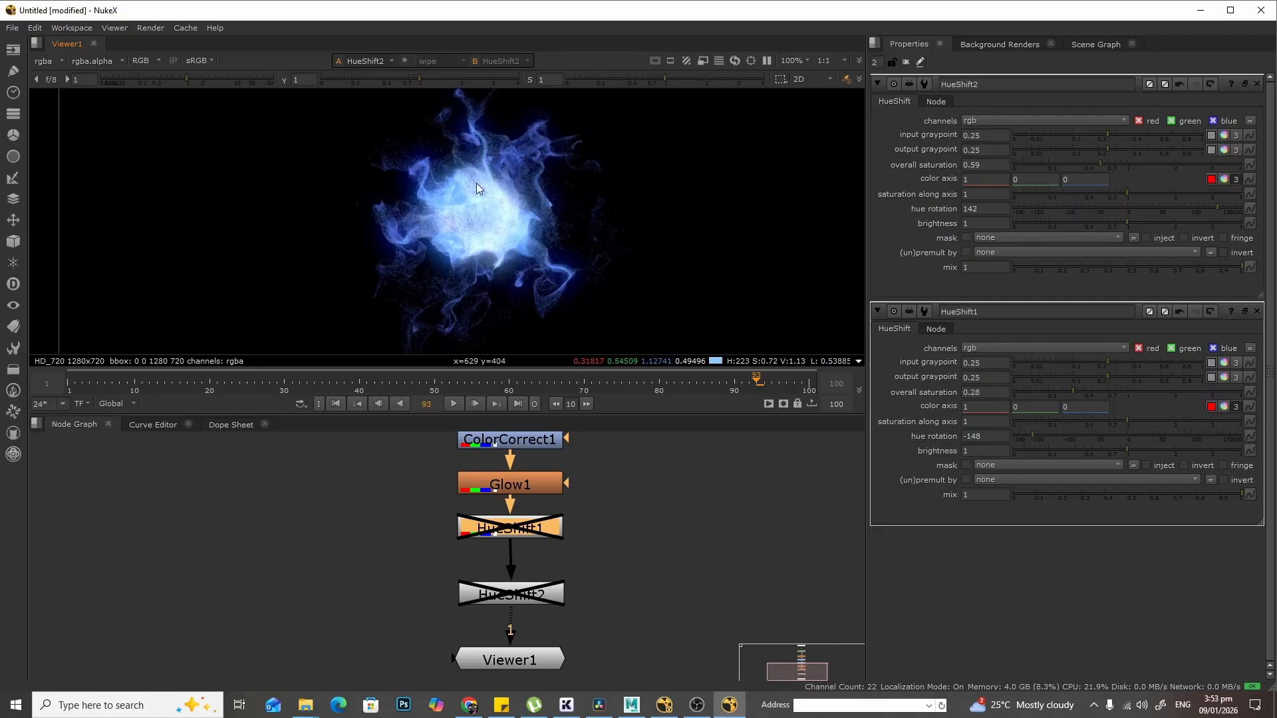
scroll(502, 230, "up", 2)
middle_click_drag(636, 502, 633, 563)
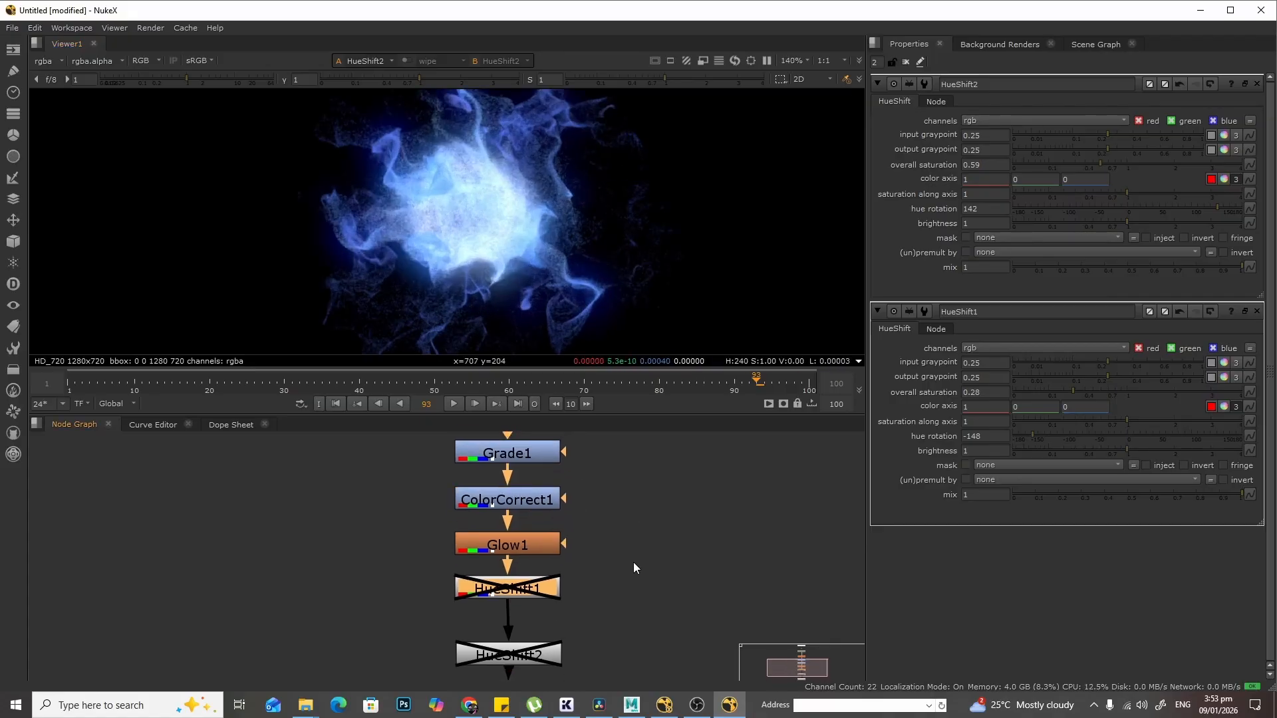
middle_click_drag(612, 485, 613, 575)
middle_click_drag(608, 525, 608, 551)
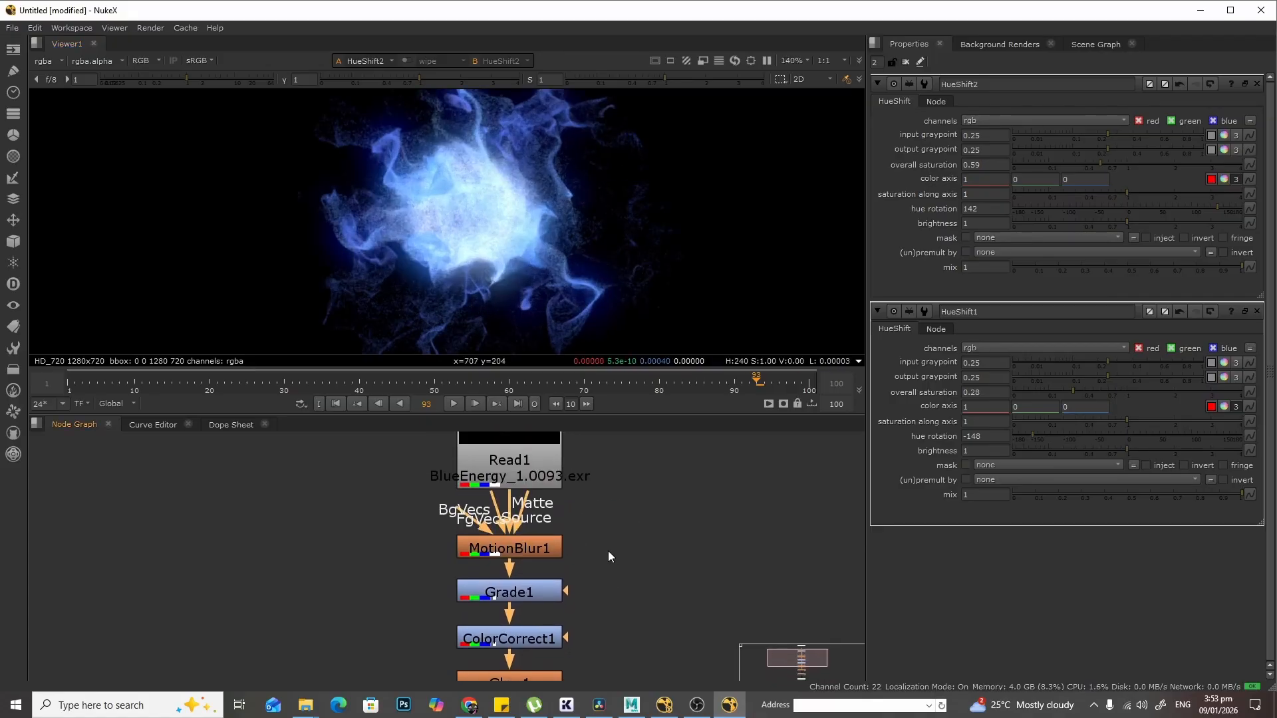
double_click(529, 549)
left_click(976, 175)
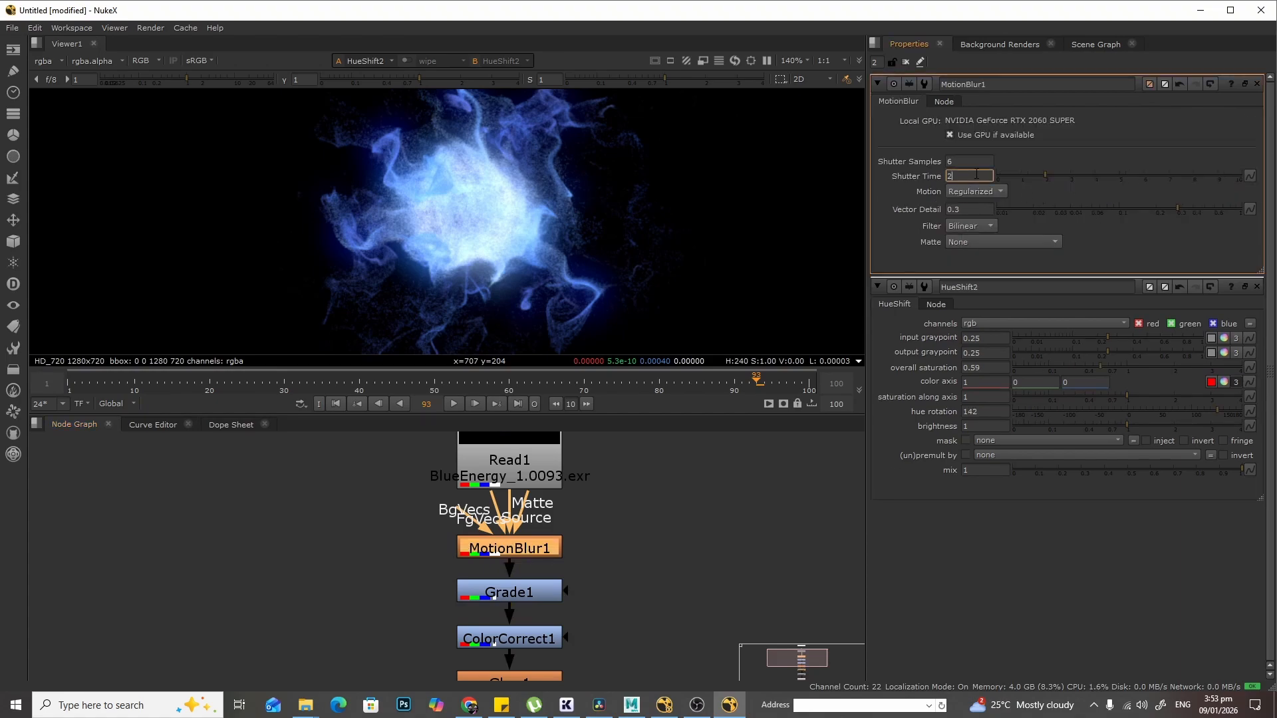
type("4")
left_click(964, 161)
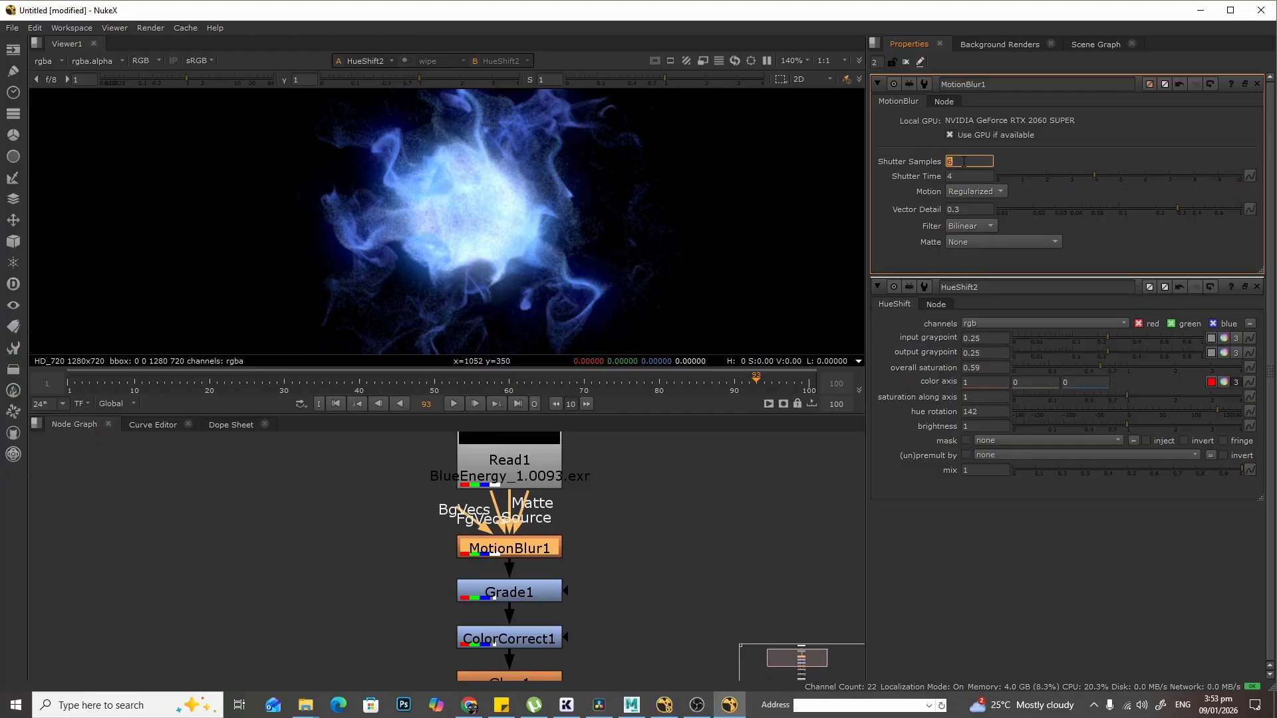
type("8")
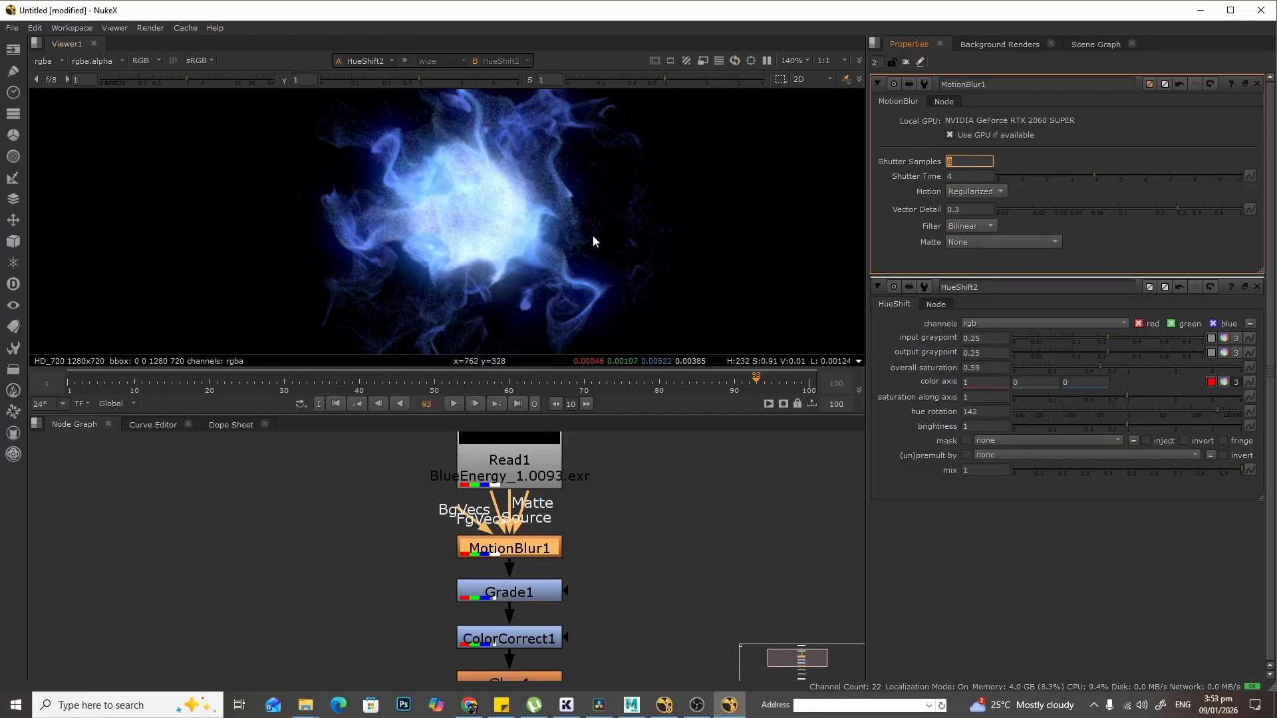
- Play back the sequence to review the motion blur result
scroll(593, 236, "down", 2)
left_click(454, 404)
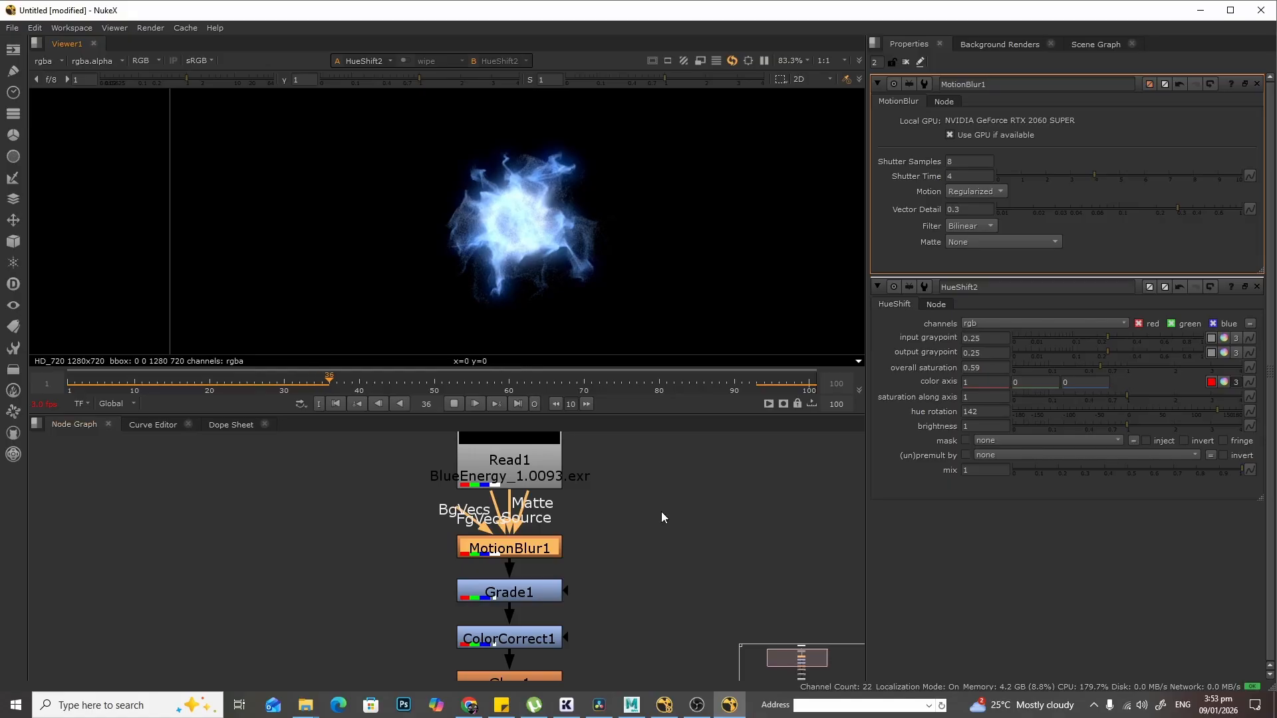
middle_click_drag(616, 578, 632, 540)
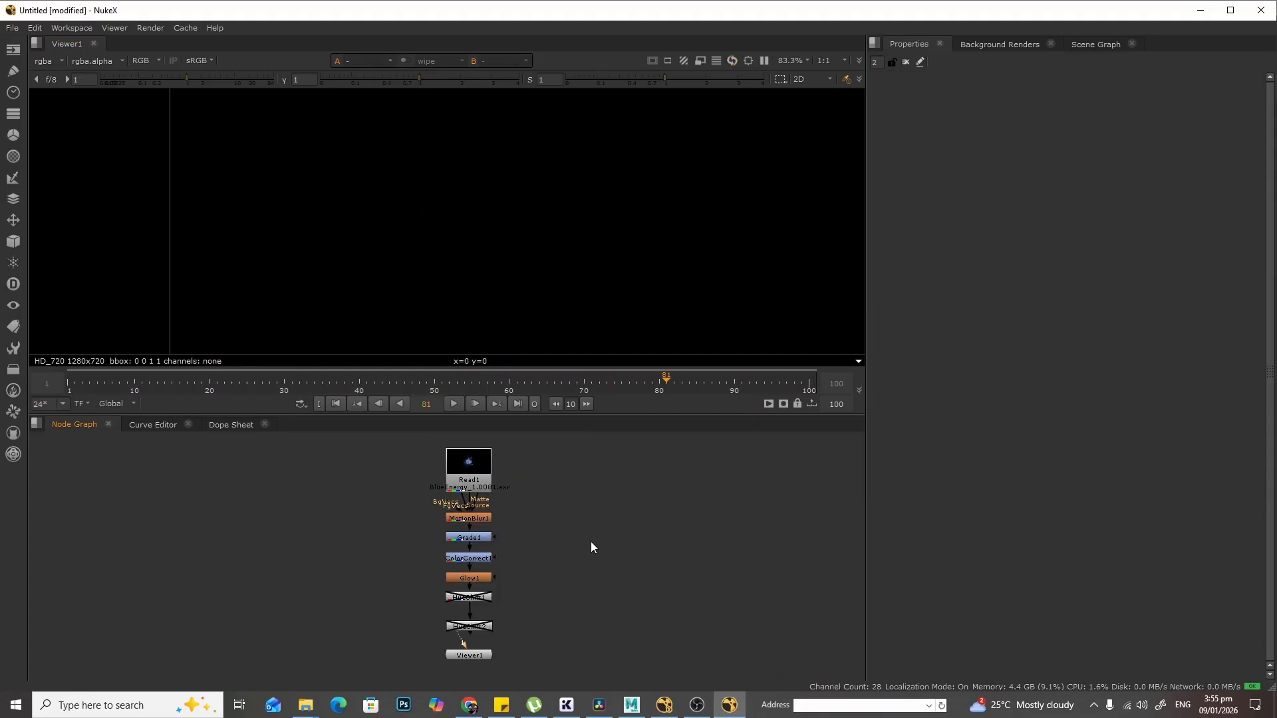
- Read in the GroundLight.exr image as a new Read node and view it fitted in the viewer
key("r")
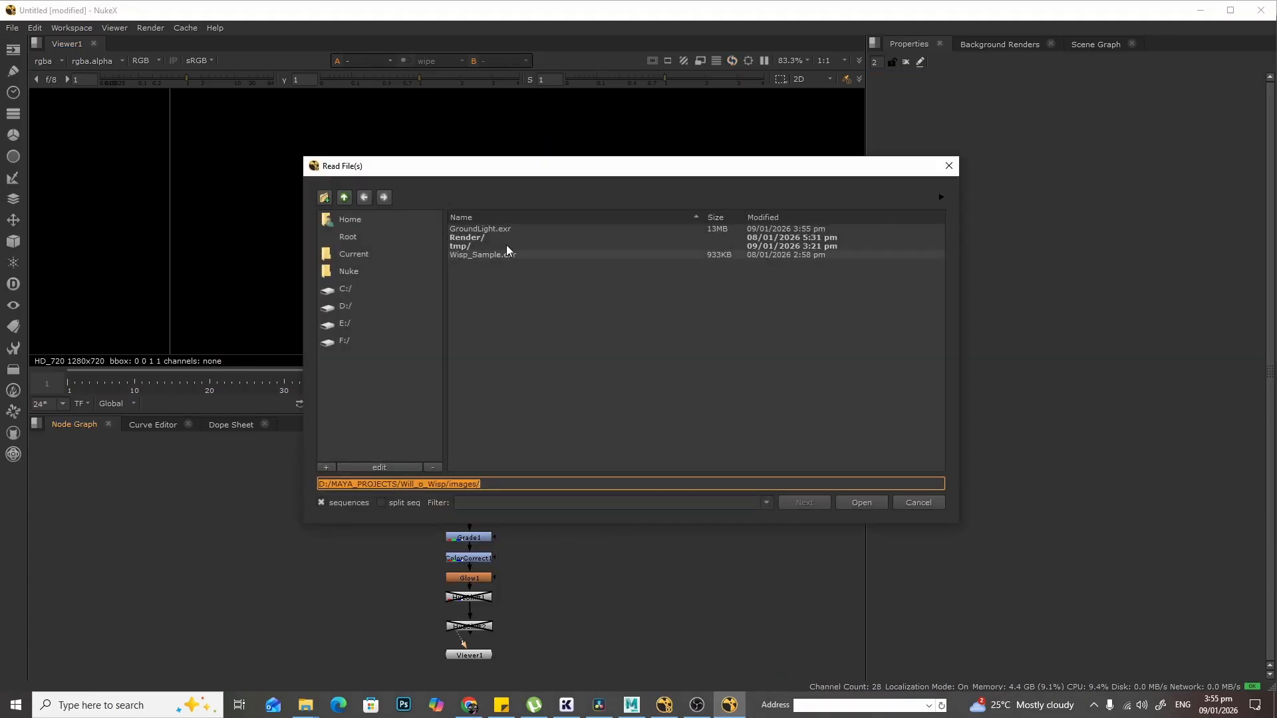
left_click(488, 229)
left_click(862, 503)
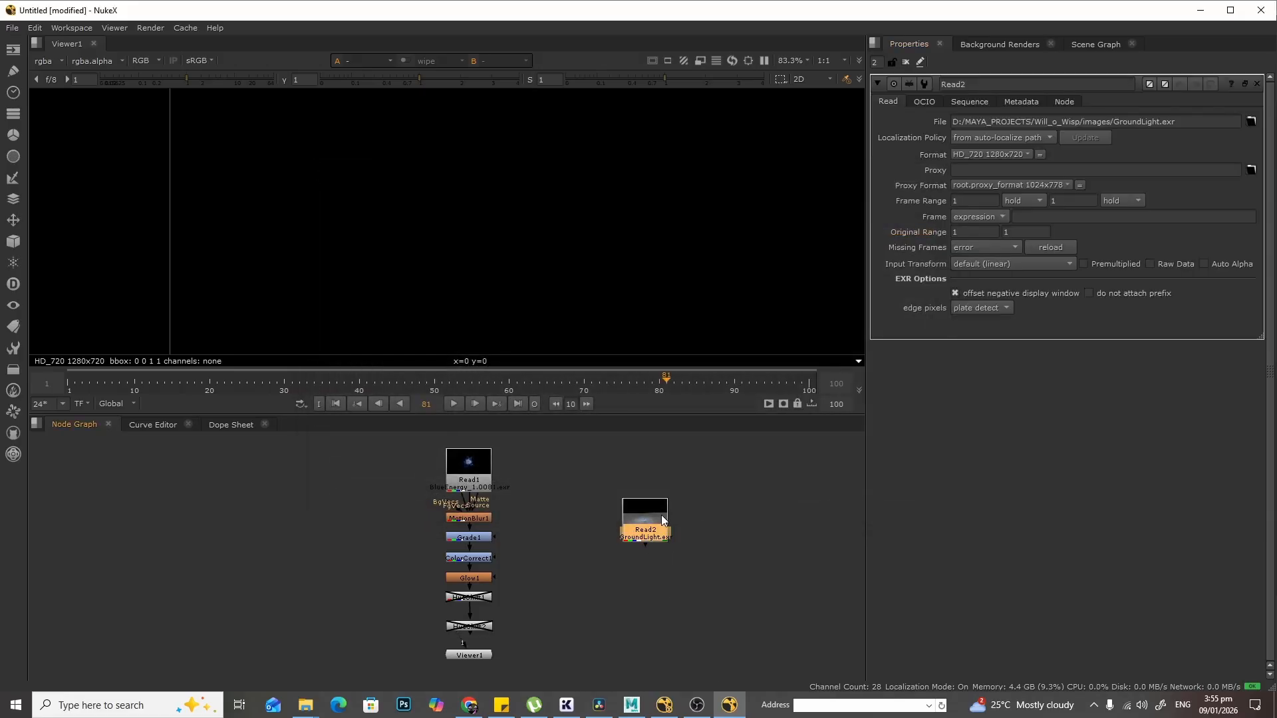
key("1")
key("f")
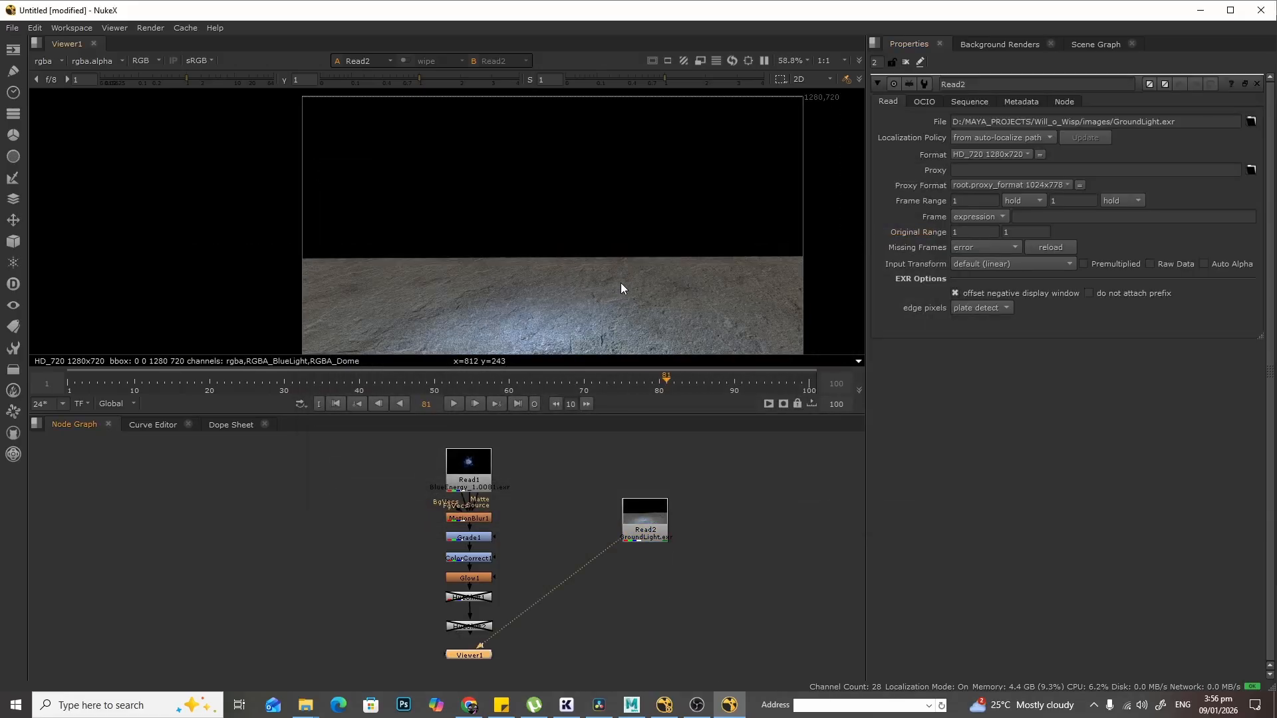
- Move the Read2 node closer to the main node tree
scroll(648, 319, "up", 1)
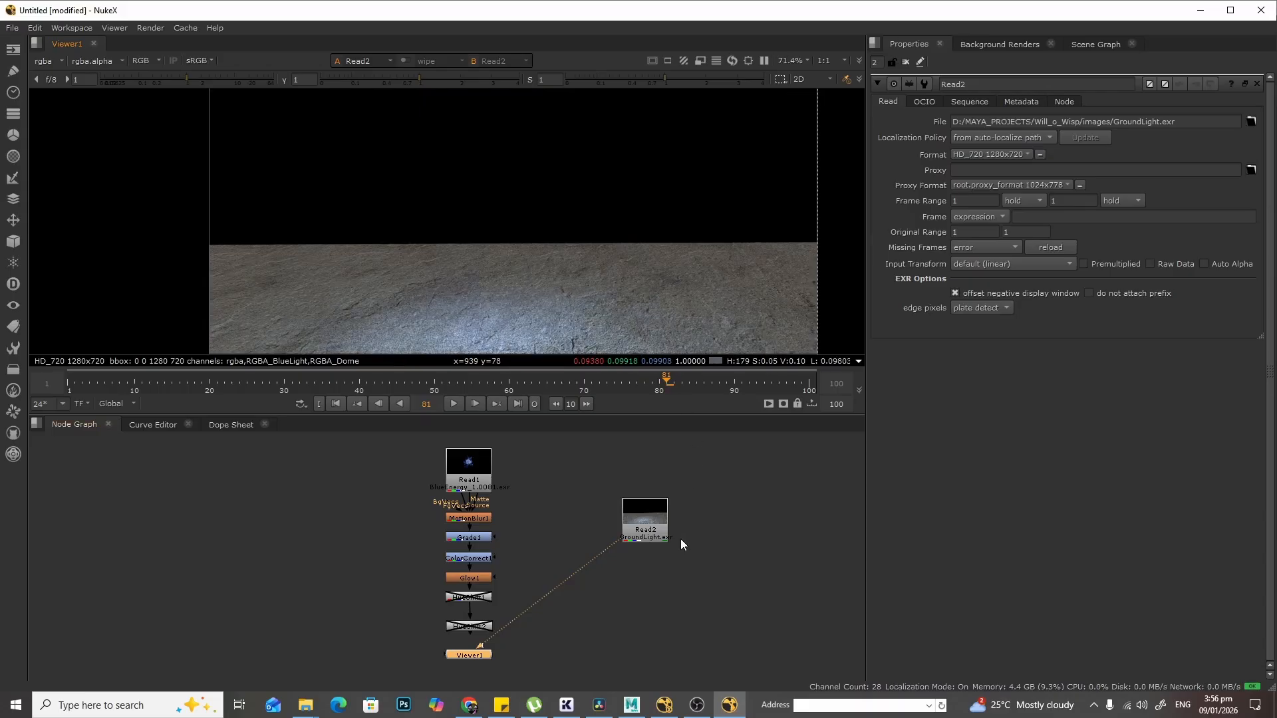
scroll(681, 539, "up", 2)
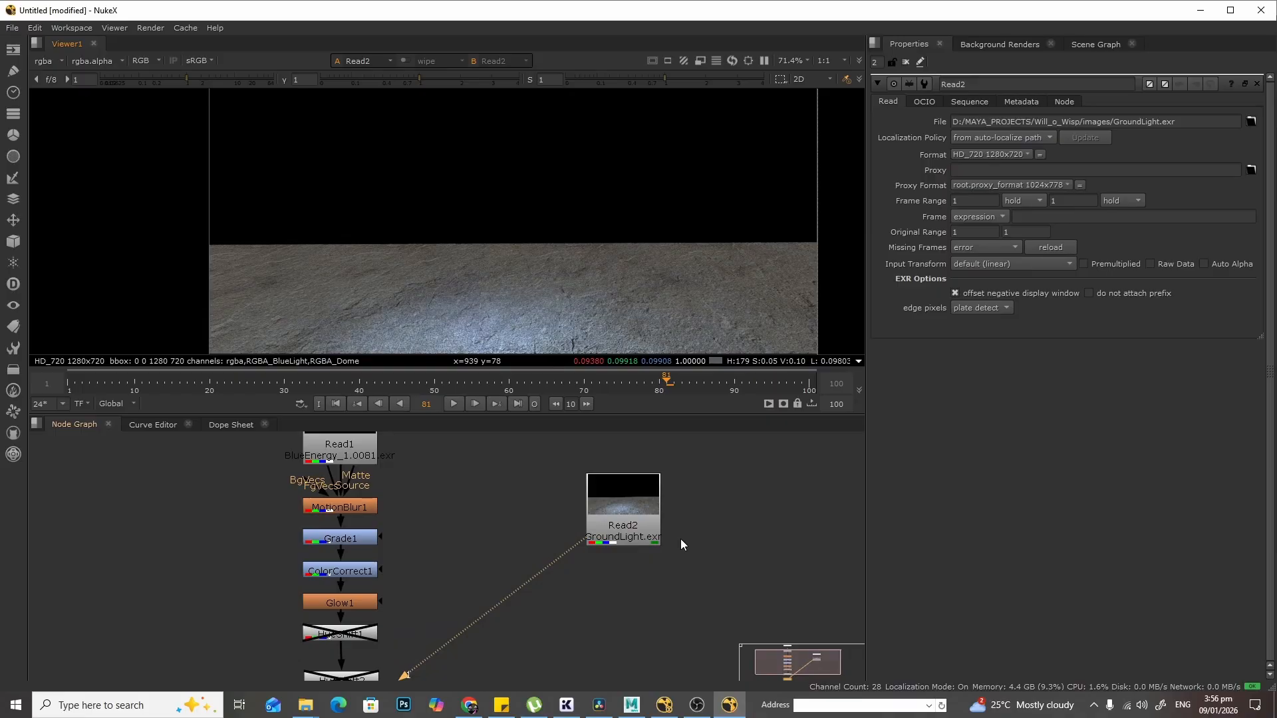
left_click_drag(638, 507, 532, 491)
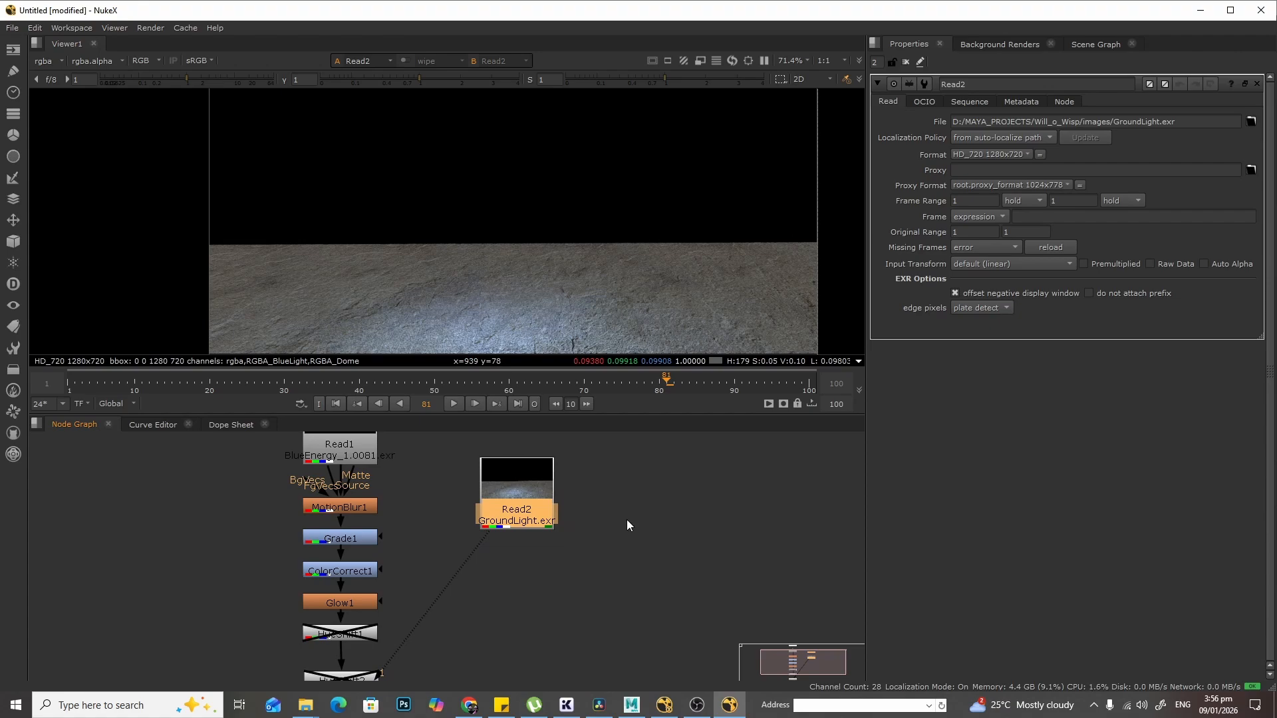
- Add a Shuffle node connected below the Read2 GroundLight node
key("Tab")
type("shuf")
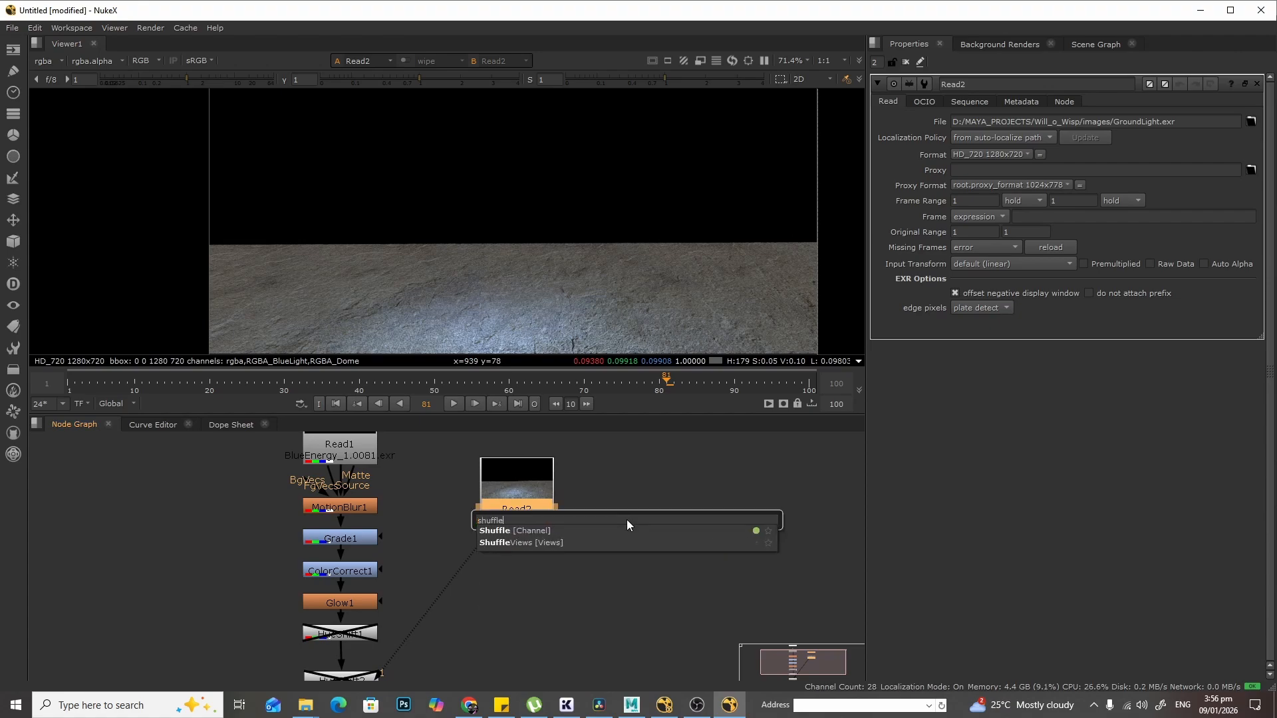
key("Return")
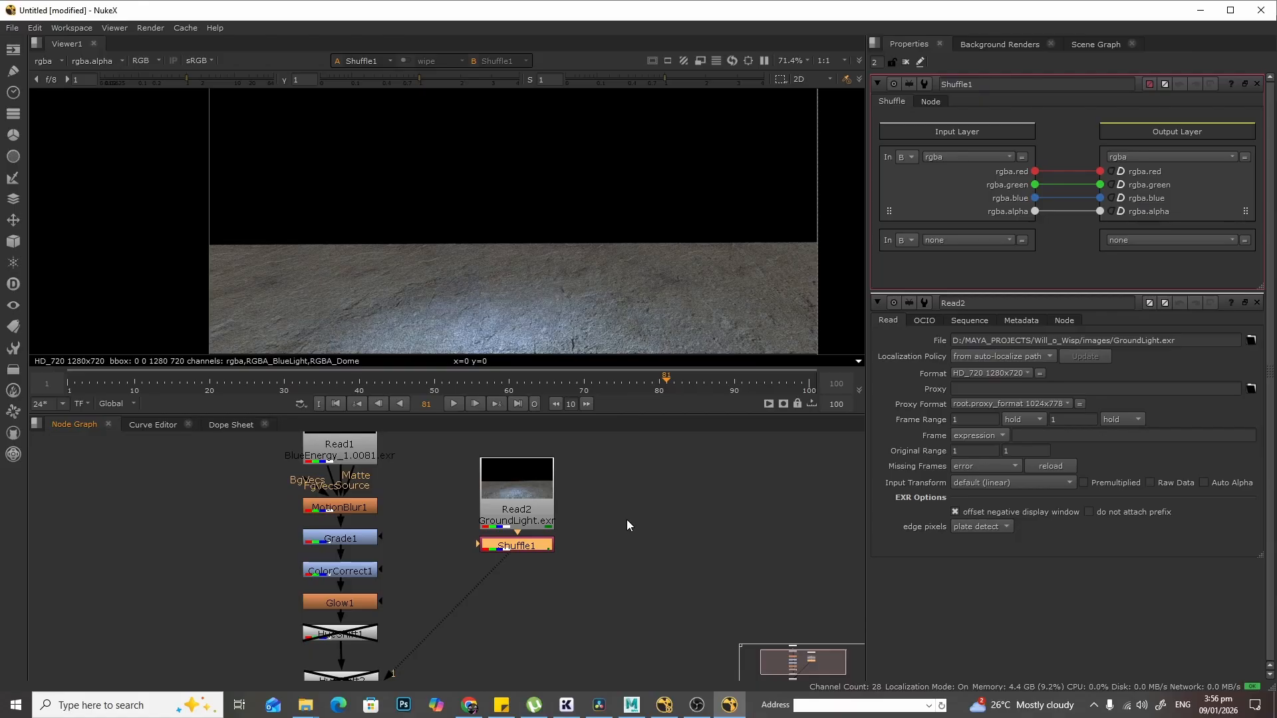
- Move Shuffle1 aside and route Read2's connection to it through a Dot
left_click_drag(539, 552, 657, 576)
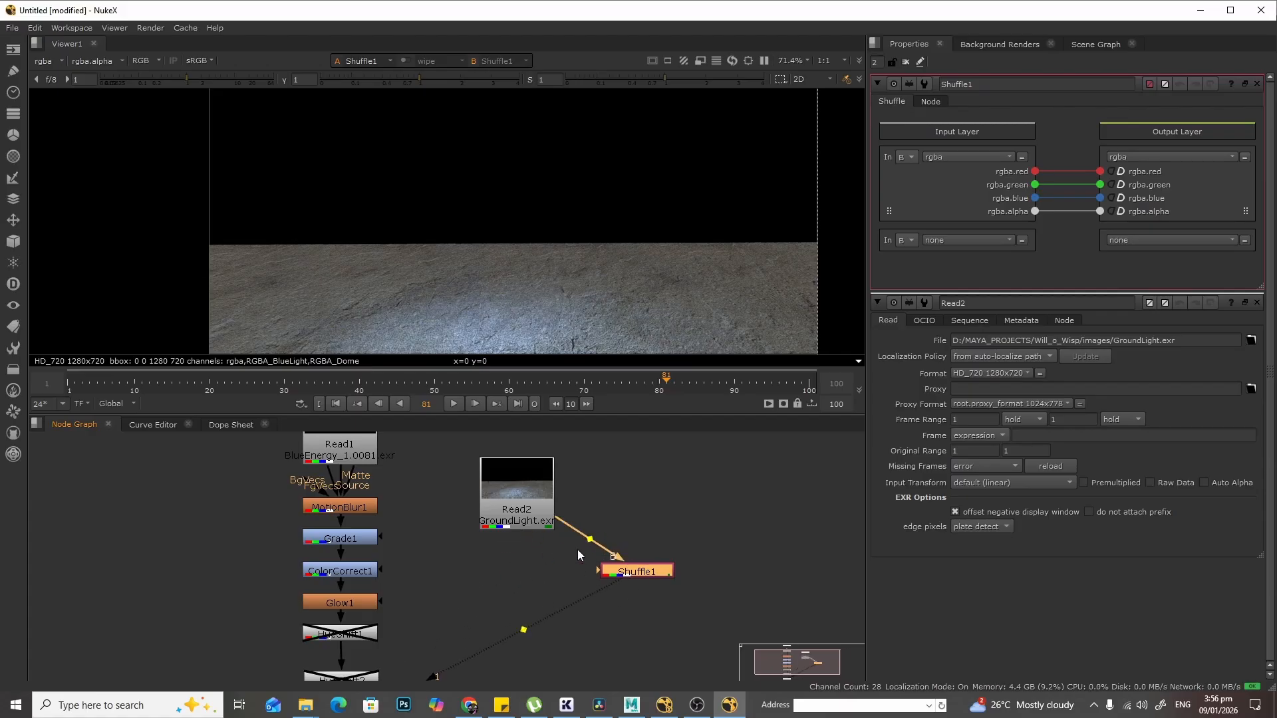
scroll(612, 534, "up", 3)
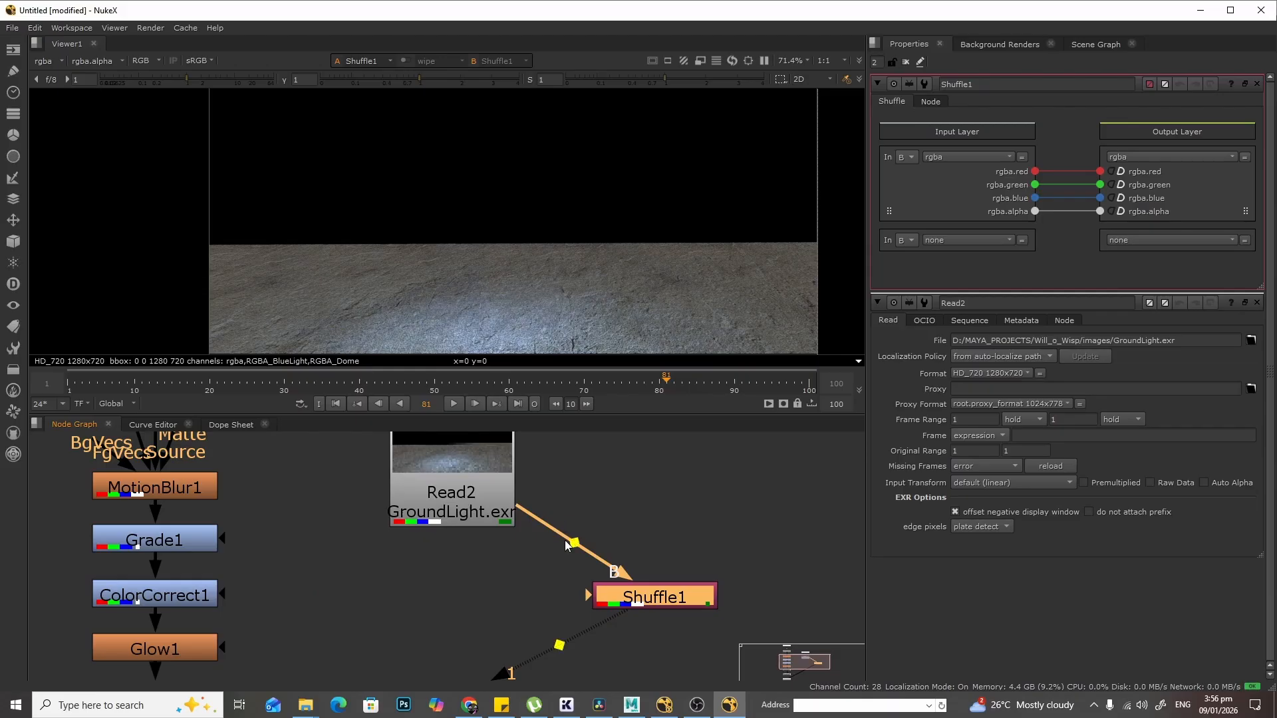
scroll(360, 604, "down", 1)
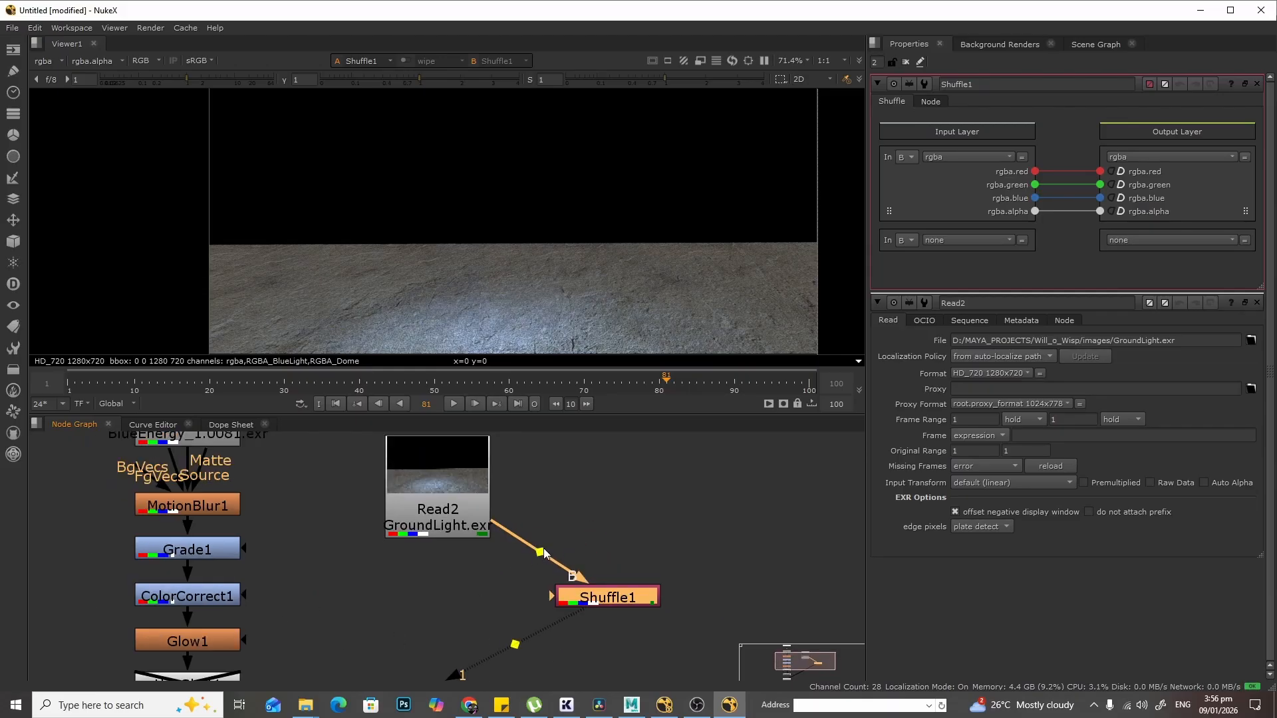
left_click_drag(536, 555, 437, 598, "ctrl")
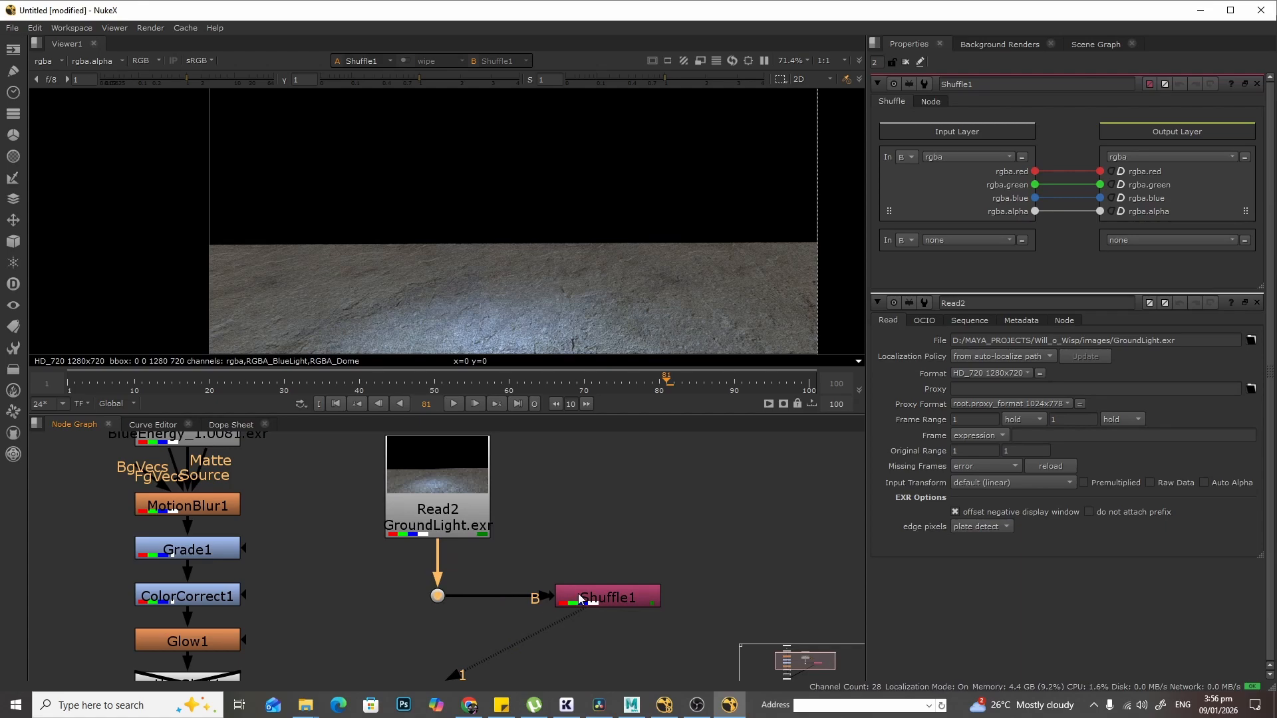
left_click_drag(587, 598, 441, 599, "ctrl+shift")
left_click_drag(636, 592, 607, 597)
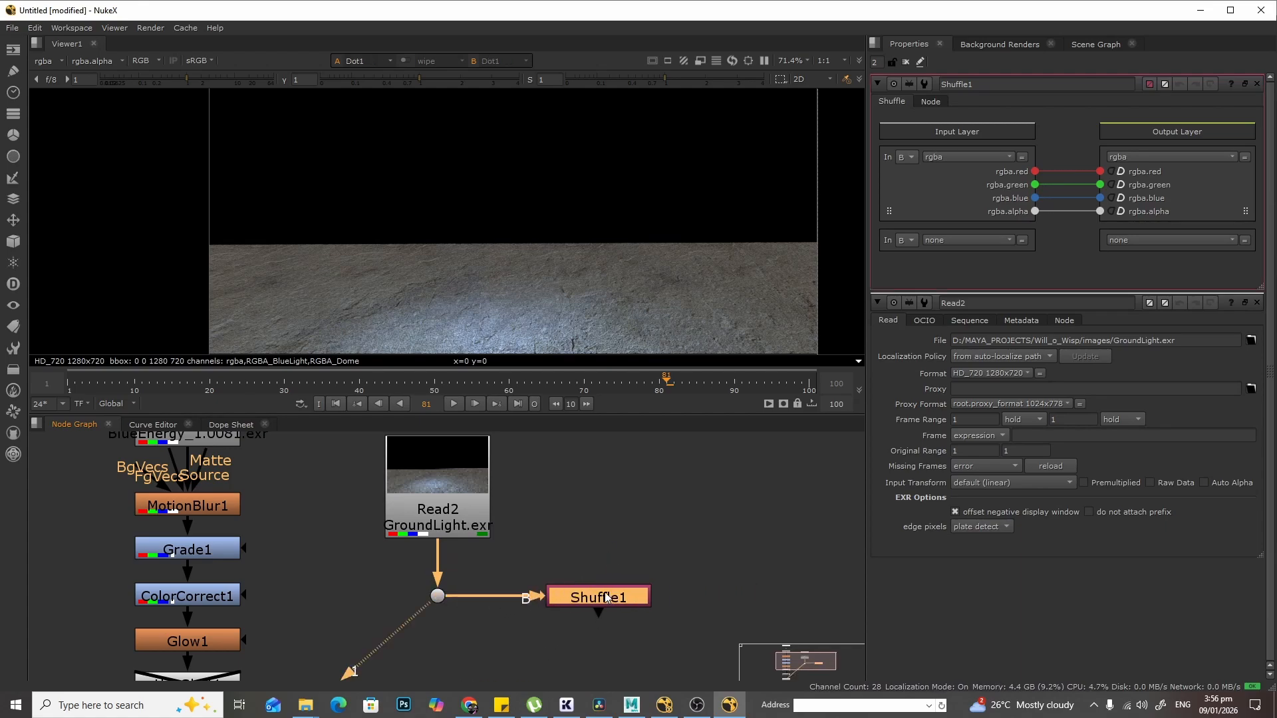
- View Shuffle1 and set its input layer to RGBA_BlueLight
key("1")
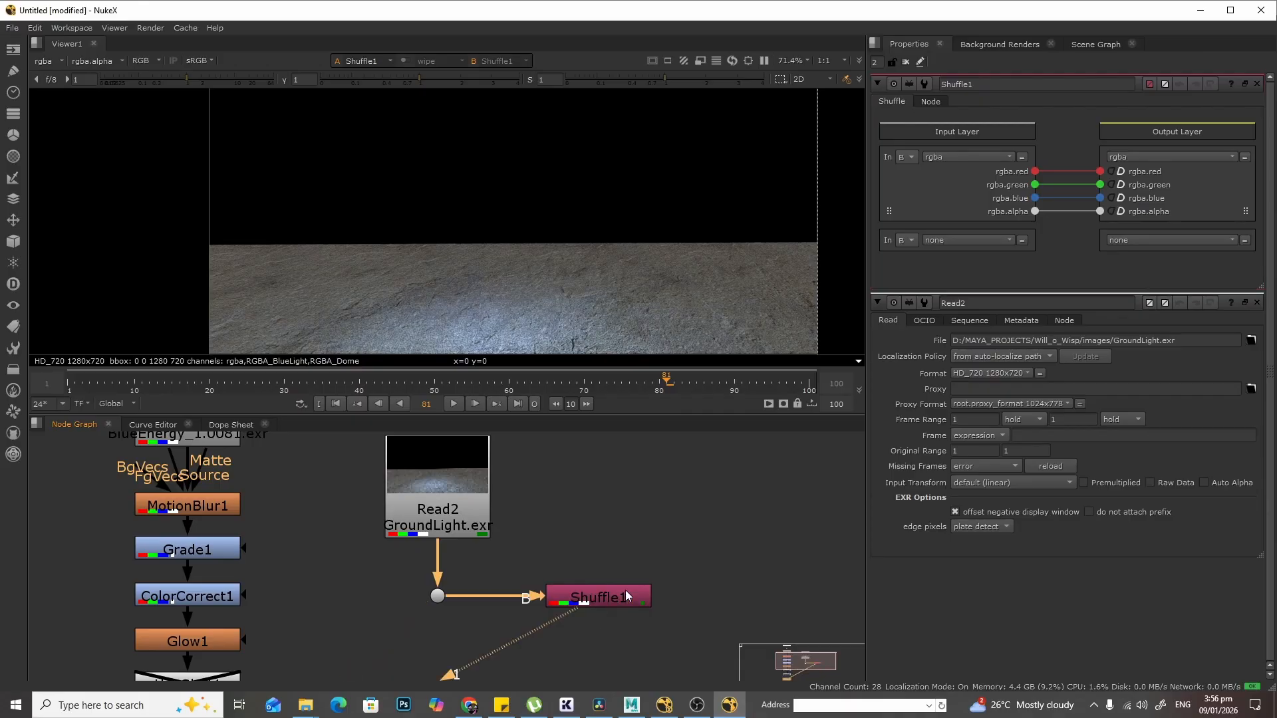
middle_click_drag(693, 558, 694, 492)
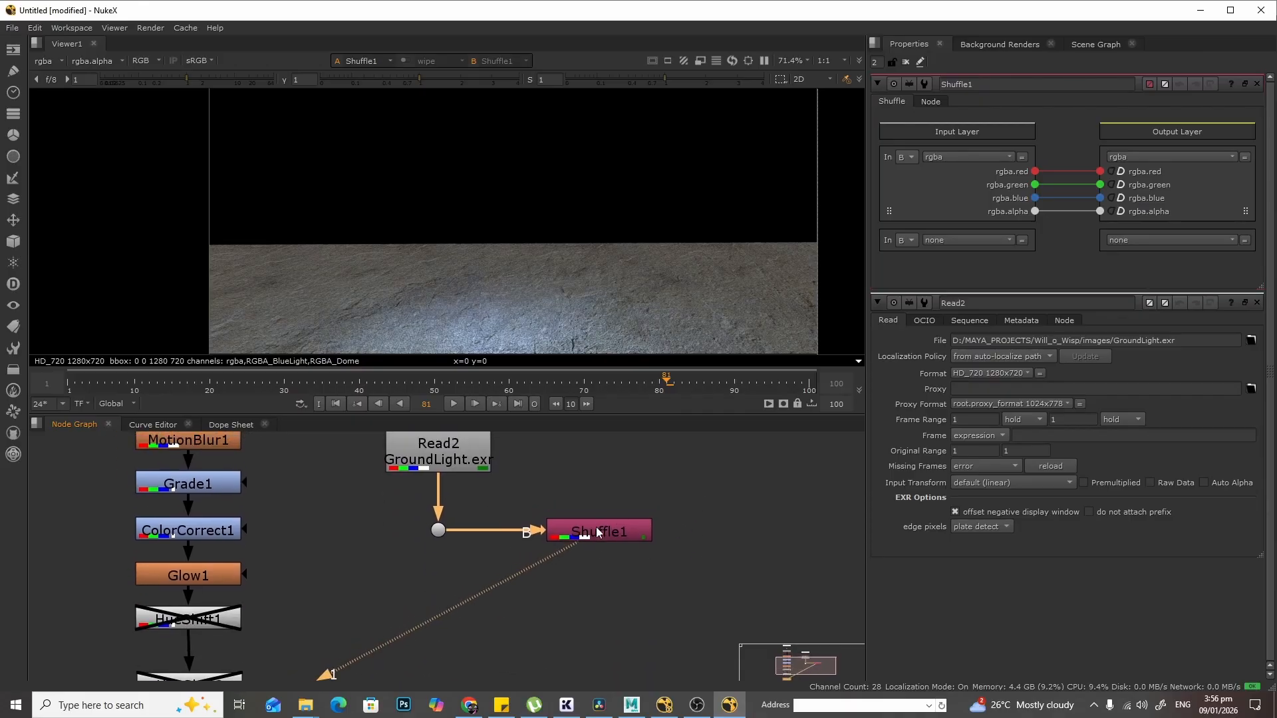
left_click(597, 528)
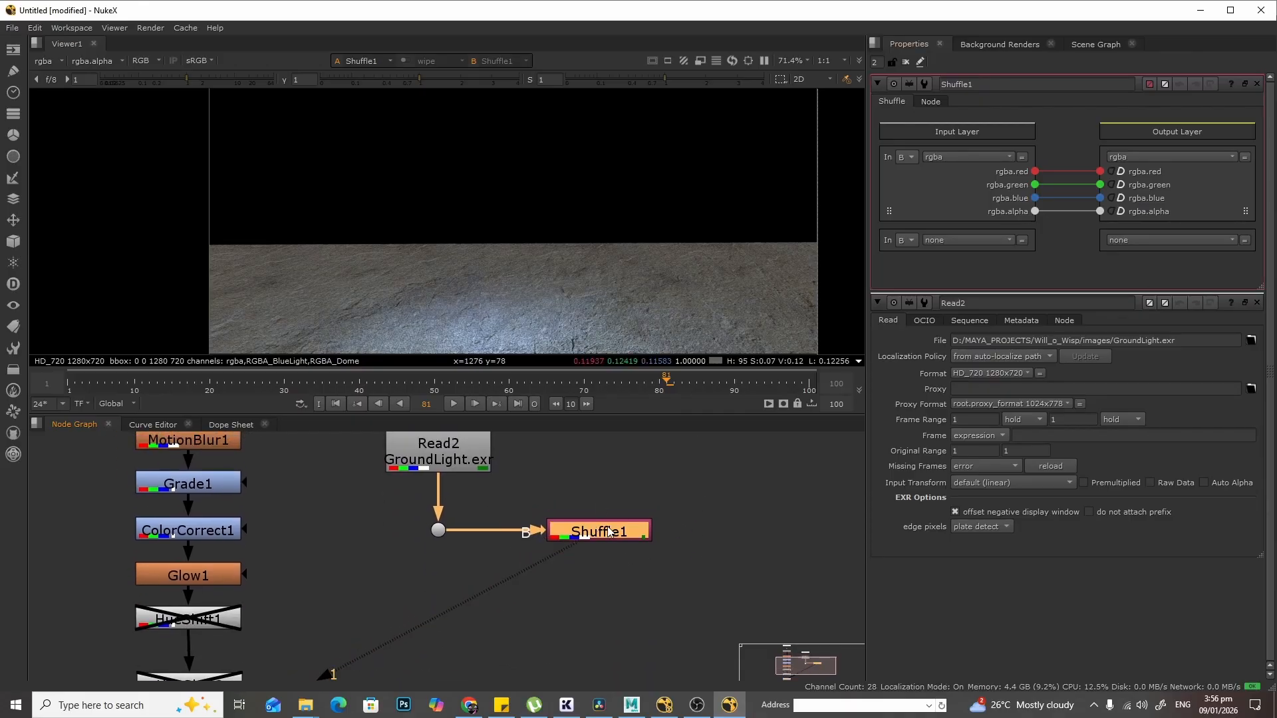
left_click(958, 157)
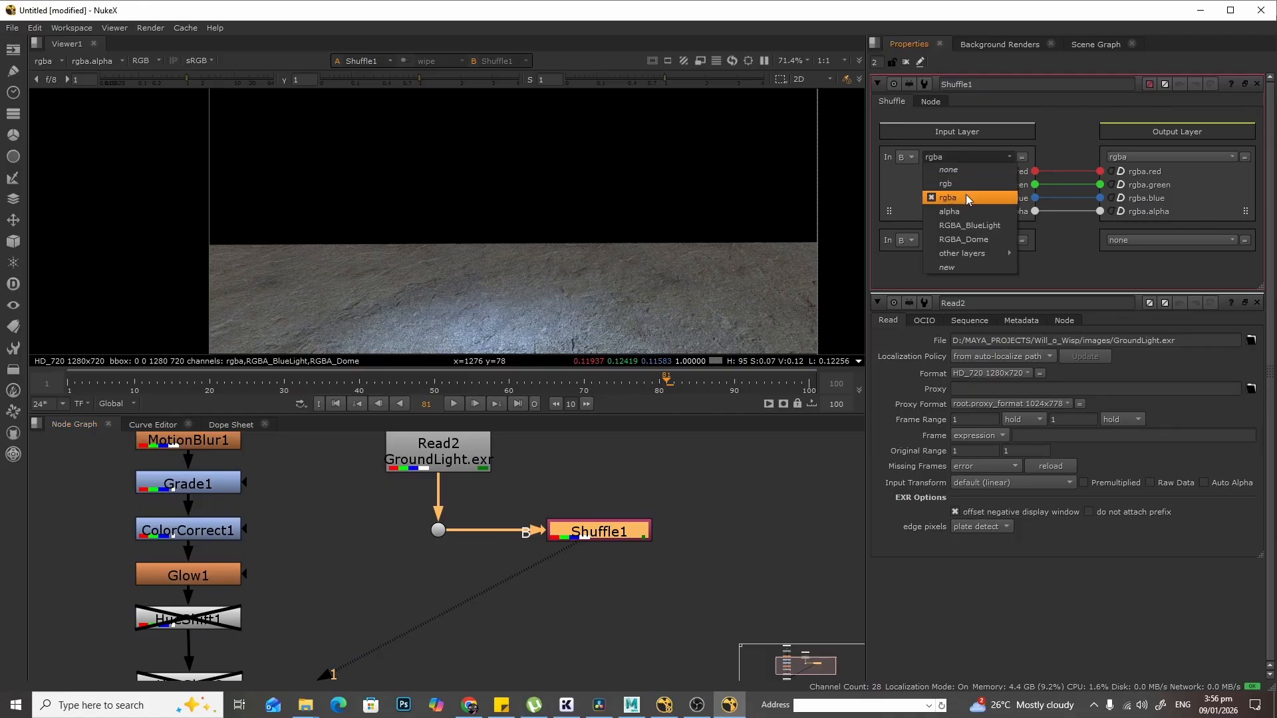
left_click(994, 225)
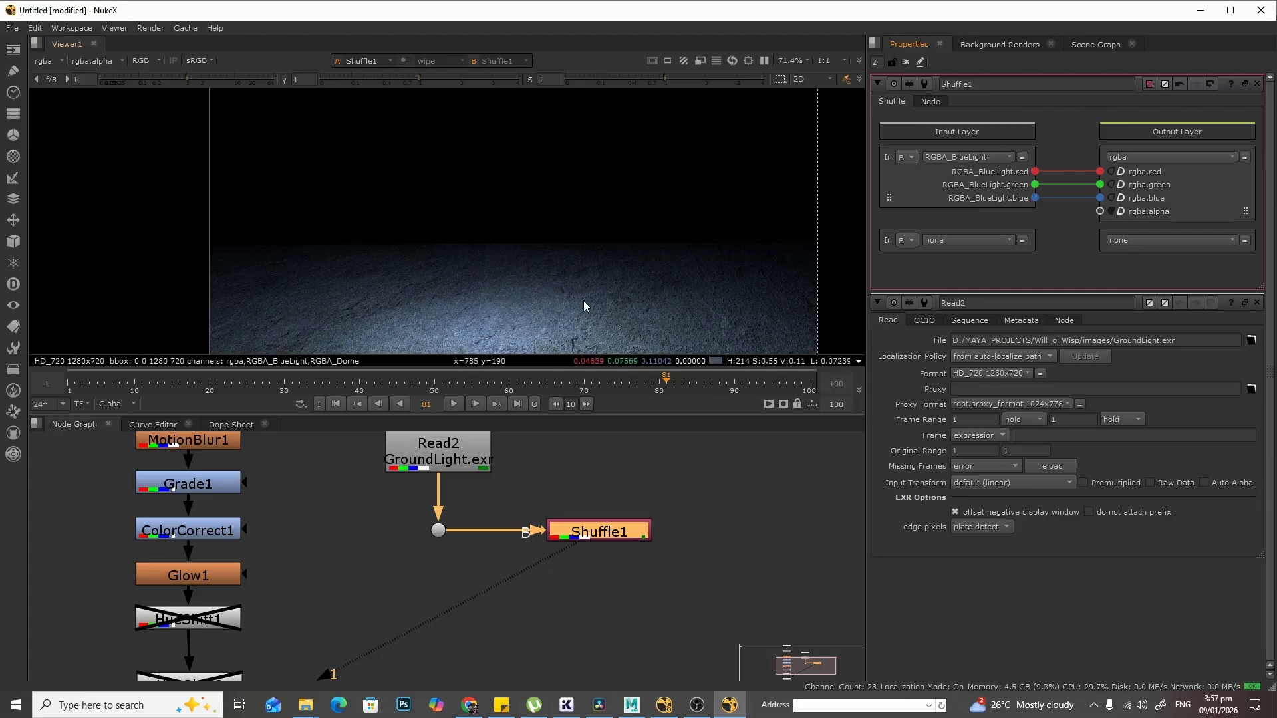
- Add a second Shuffle node next to Shuffle1
scroll(592, 301, "down", 1)
left_click(684, 477)
key("Tab")
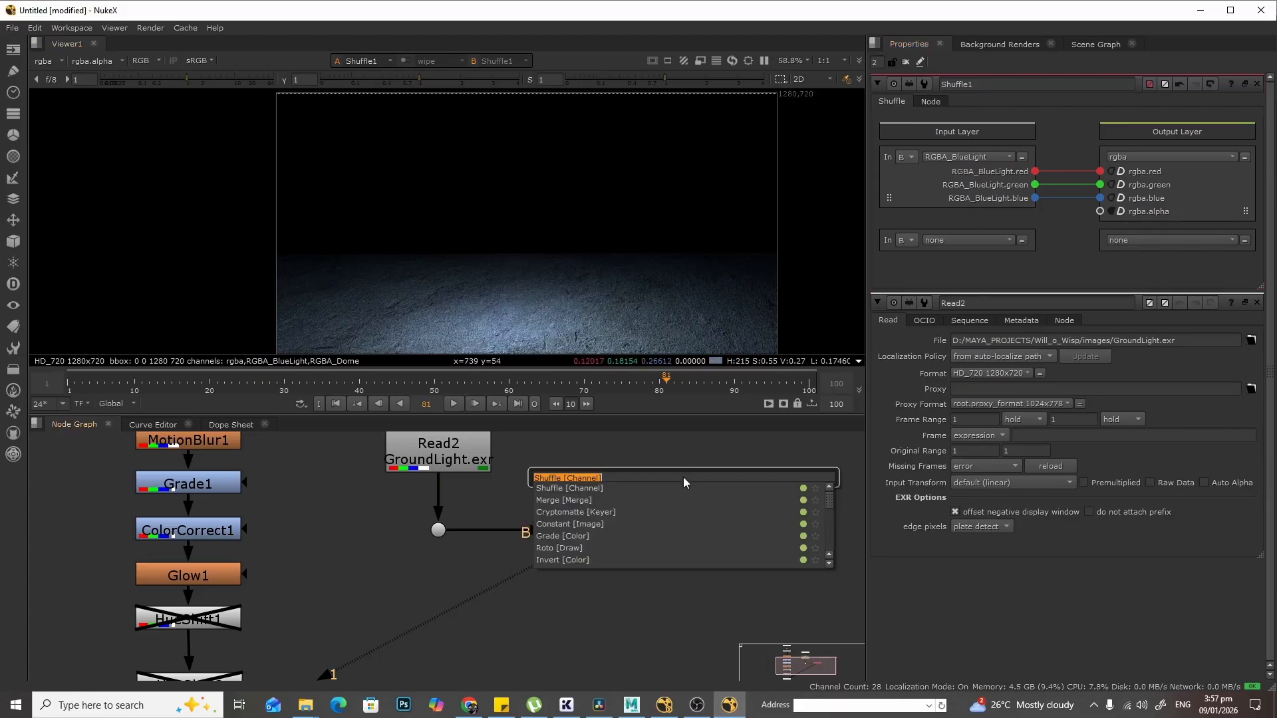
type("shuffle")
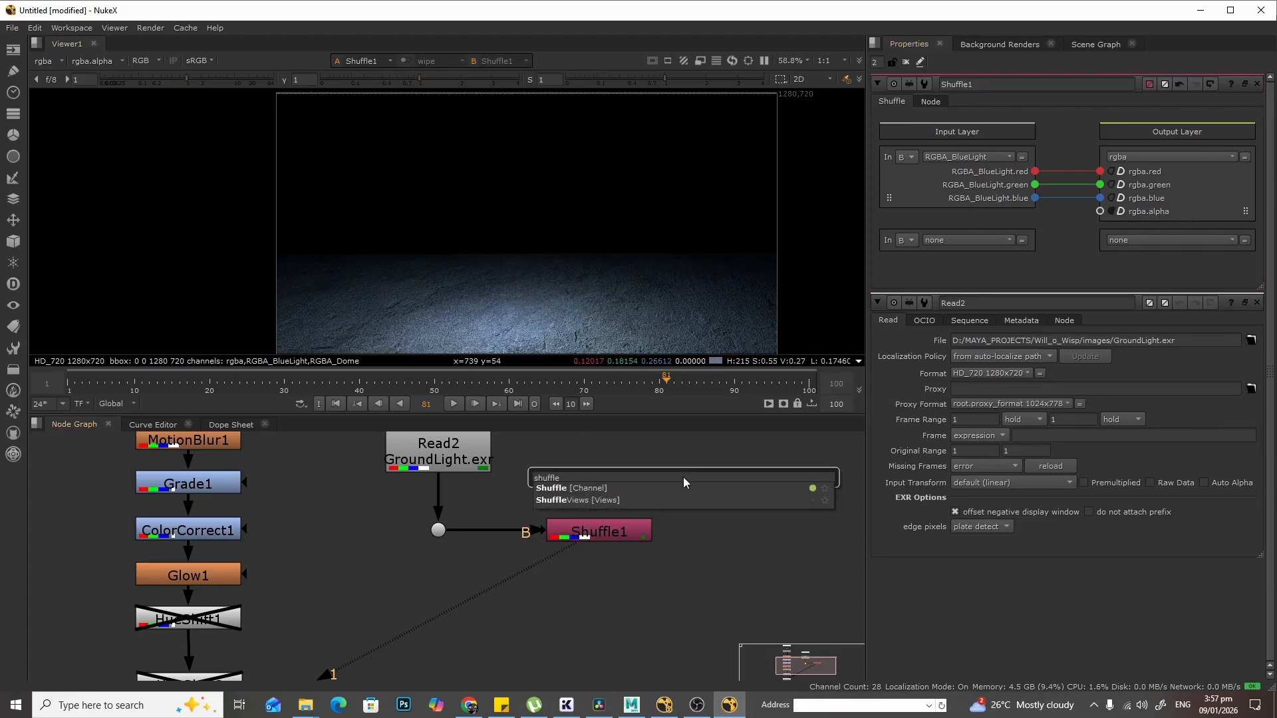
key("Return")
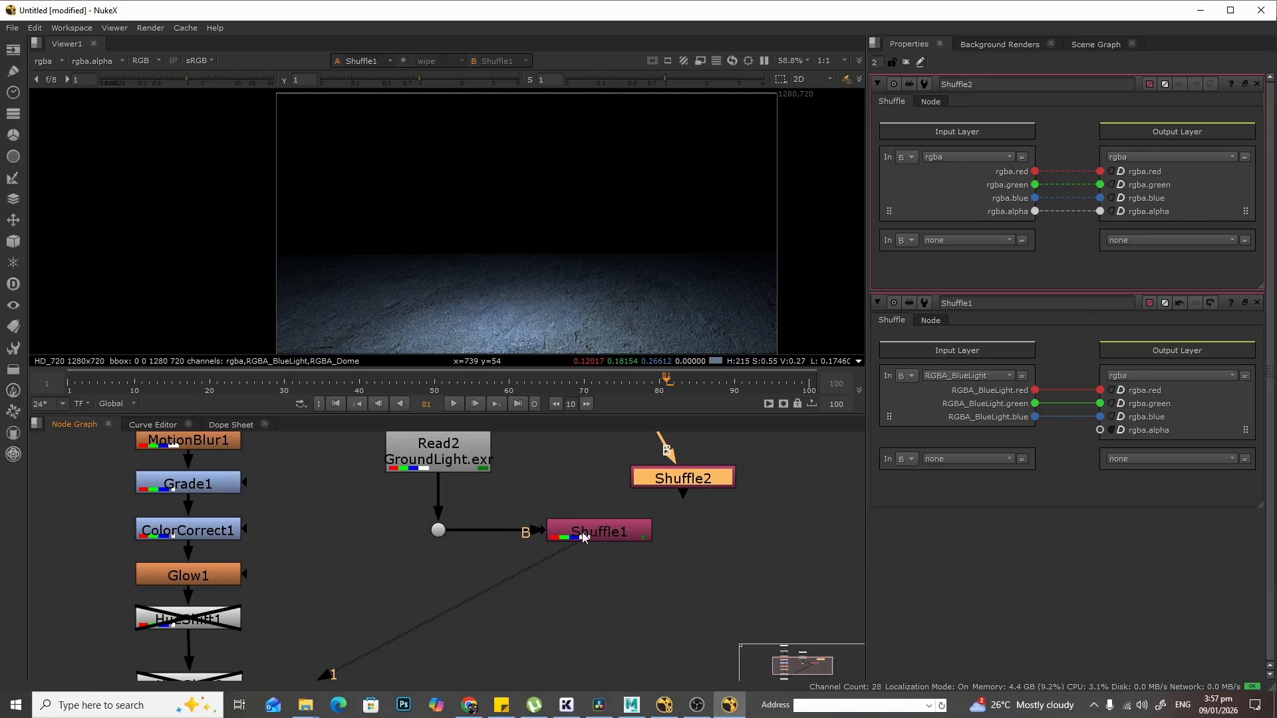
- Branch Read2's connection with additional Dots and connect it to Shuffle2's B input
key("ctrl")
left_click_drag(603, 534, 518, 626, "ctrl")
left_click(516, 533, "ctrl")
left_click_drag(519, 531, 519, 537)
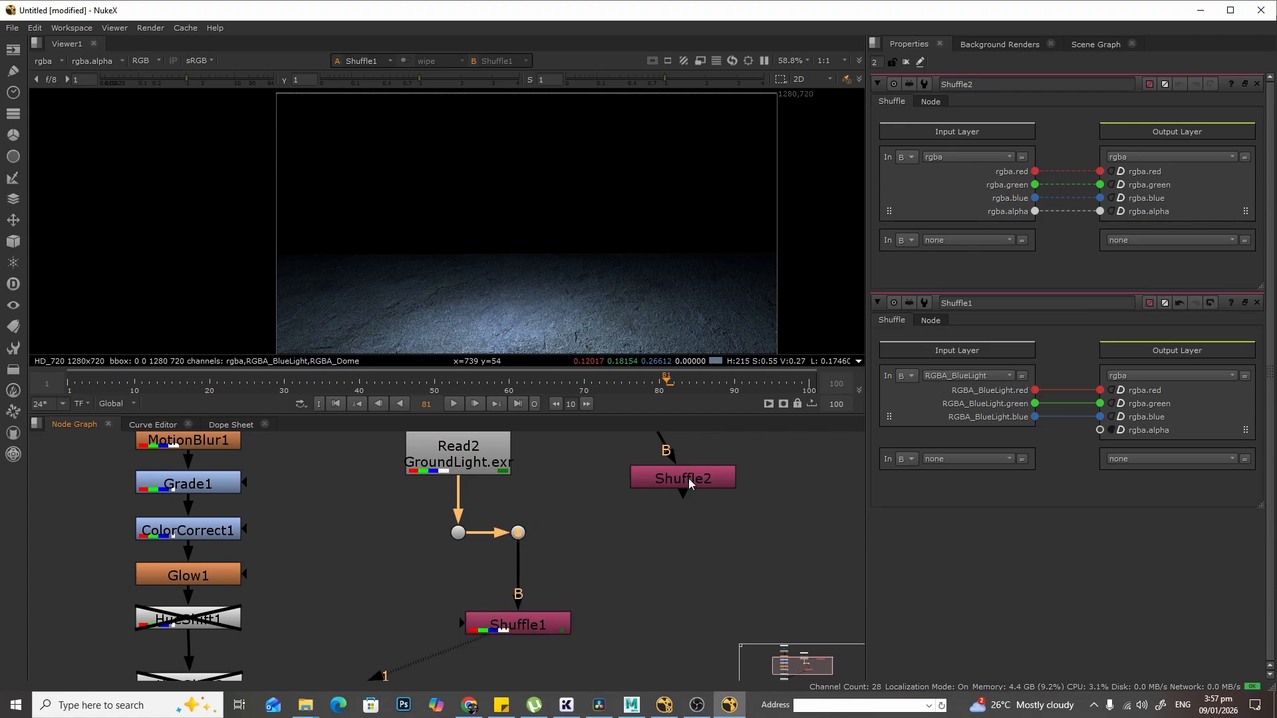
left_click_drag(689, 482, 649, 634)
left_click_drag(615, 581, 520, 534)
left_click_drag(576, 577, 651, 532, "ctrl")
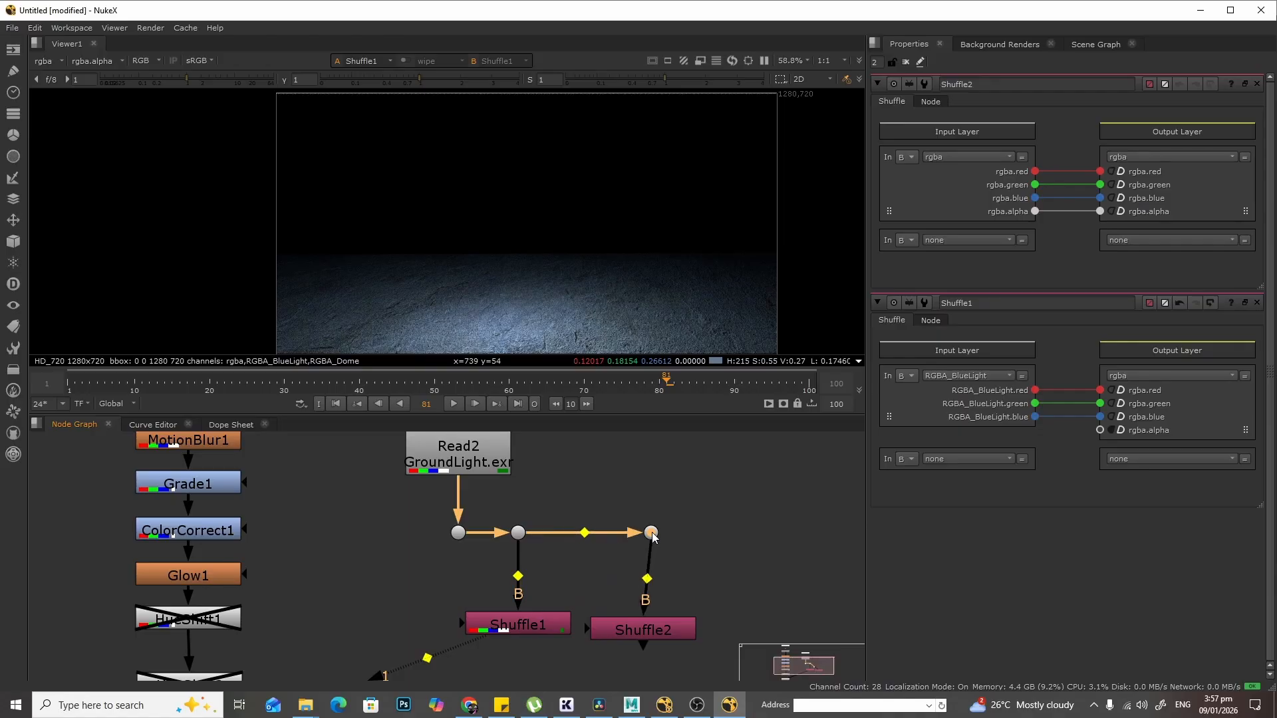
left_click_drag(647, 614, 651, 620)
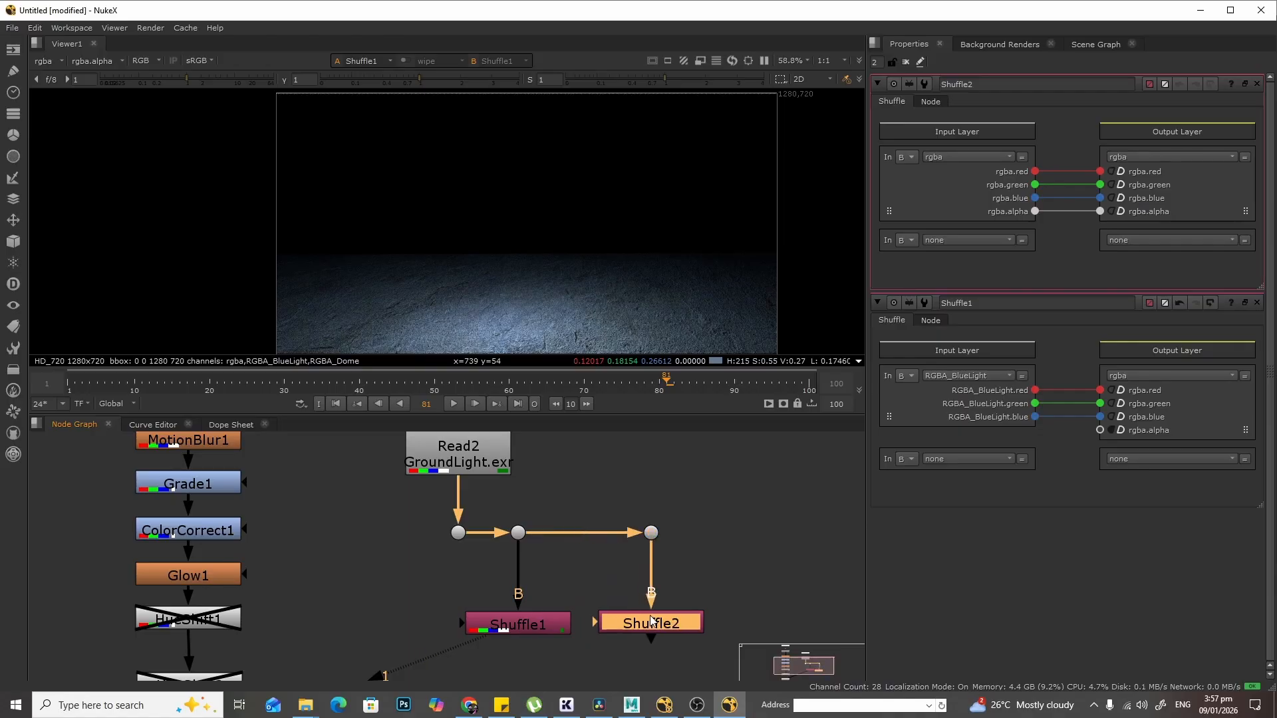
- View Shuffle2 and set its input layer to RGBA_Dome
key("1")
left_click(971, 156)
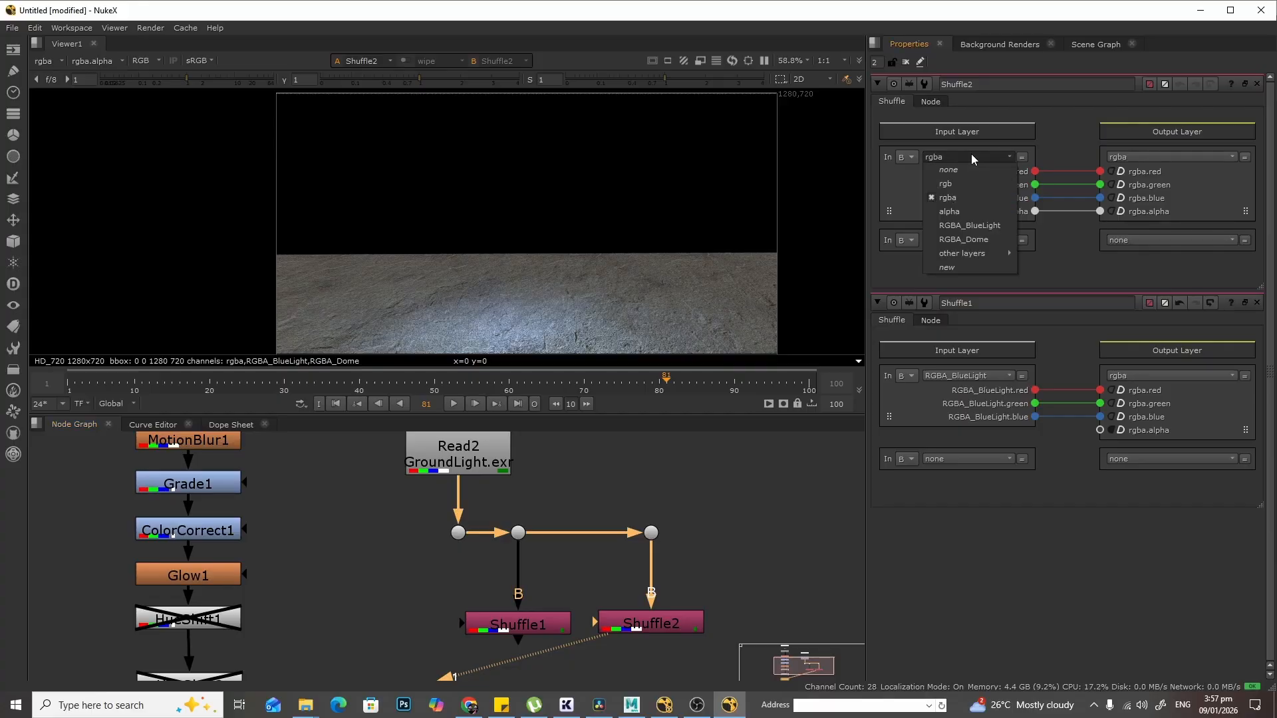
left_click(988, 238)
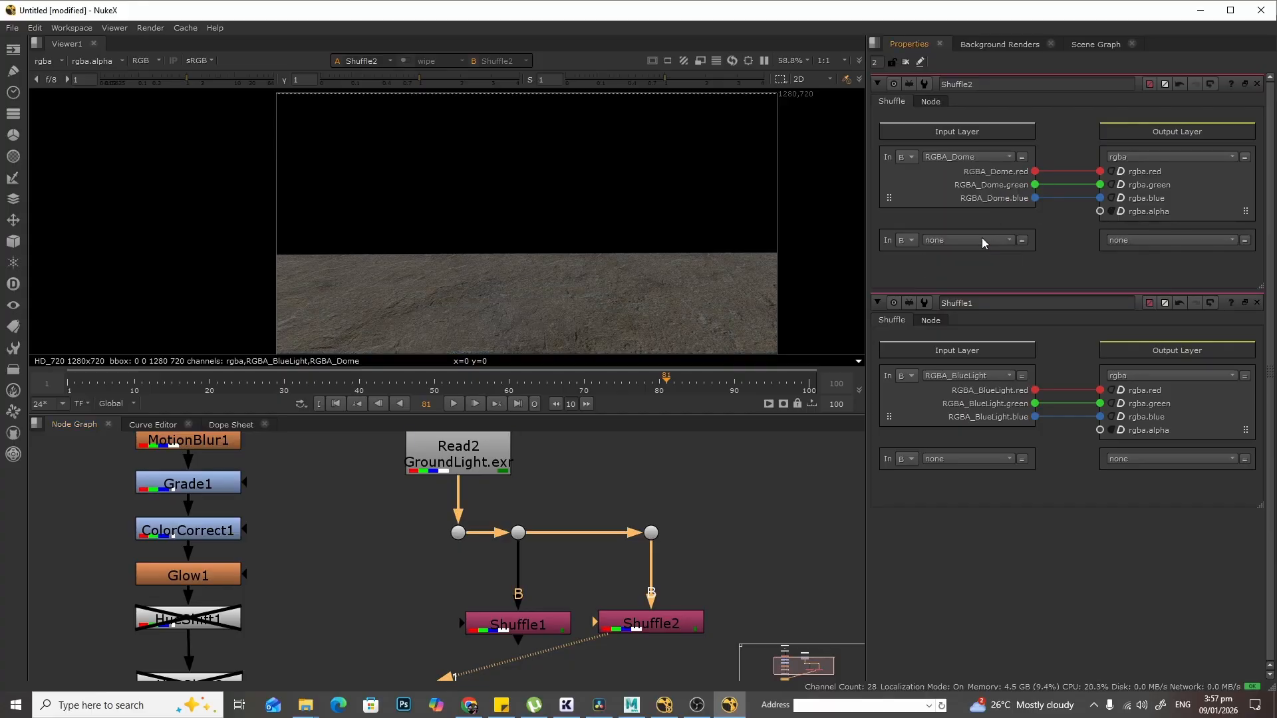
- Rearrange the two Shuffle nodes and their branching Dots further apart in the node graph
scroll(628, 300, "down", 1)
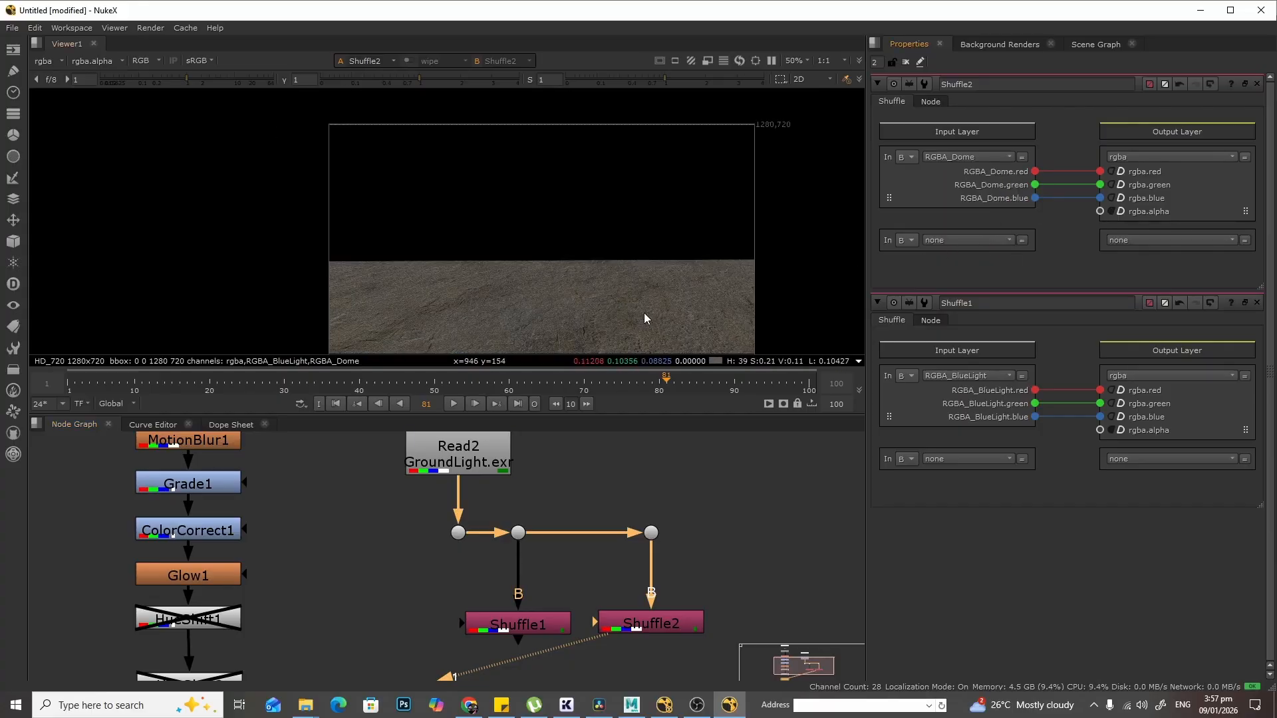
middle_click_drag(659, 317, 645, 297)
scroll(715, 521, "down", 1)
scroll(716, 521, "down", 3)
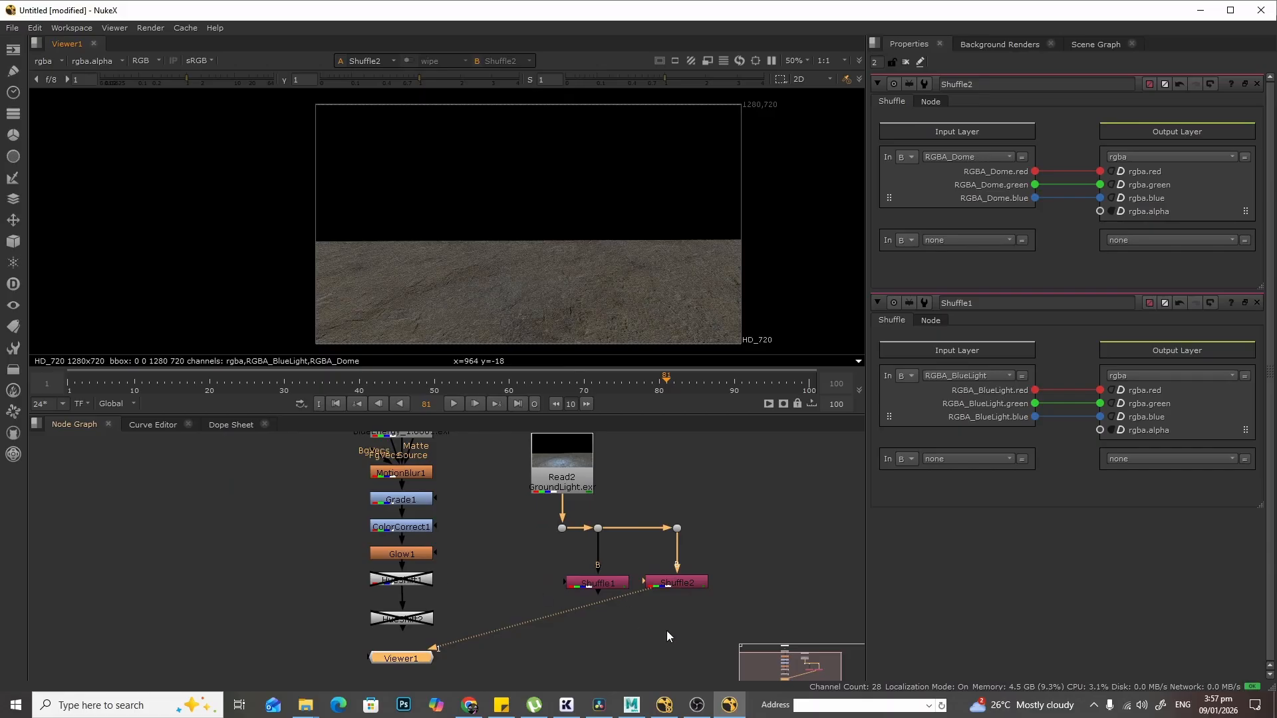
scroll(667, 637, "up", 3)
left_click(563, 548)
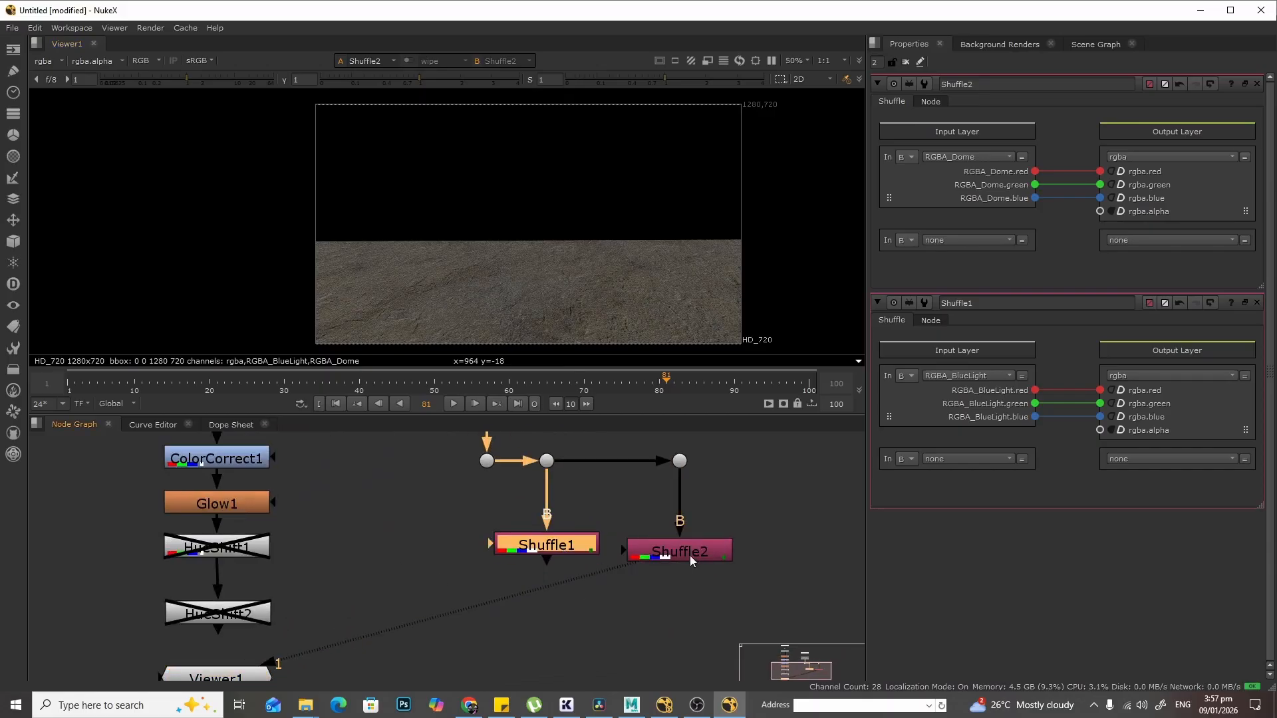
left_click_drag(691, 562, 692, 556)
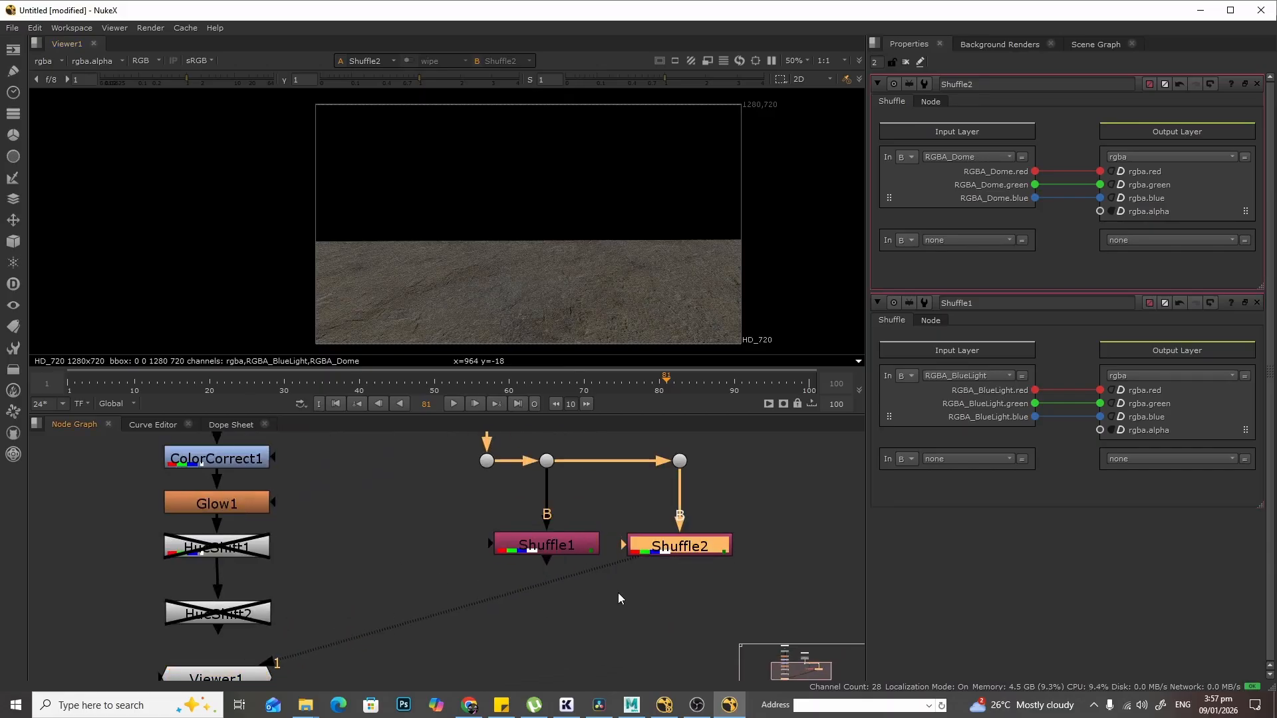
middle_click_drag(617, 593, 665, 514)
left_click_drag(283, 600, 666, 678)
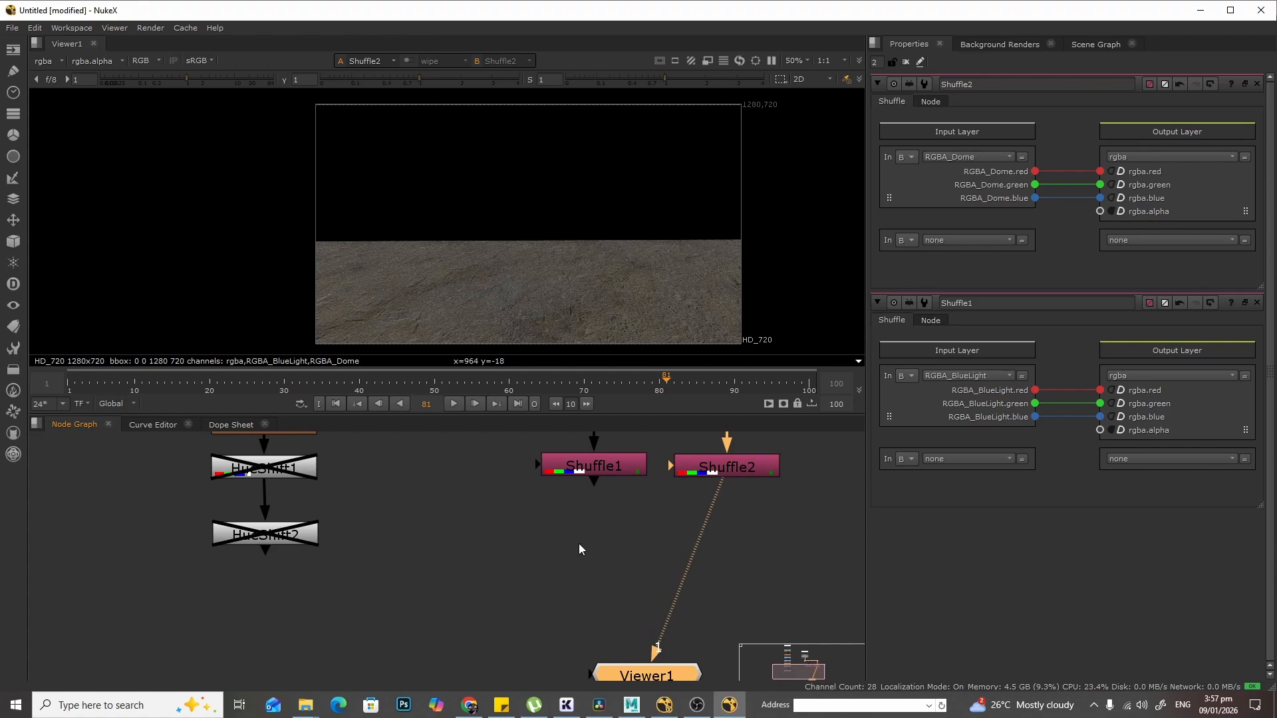
middle_click_drag(634, 546, 608, 617)
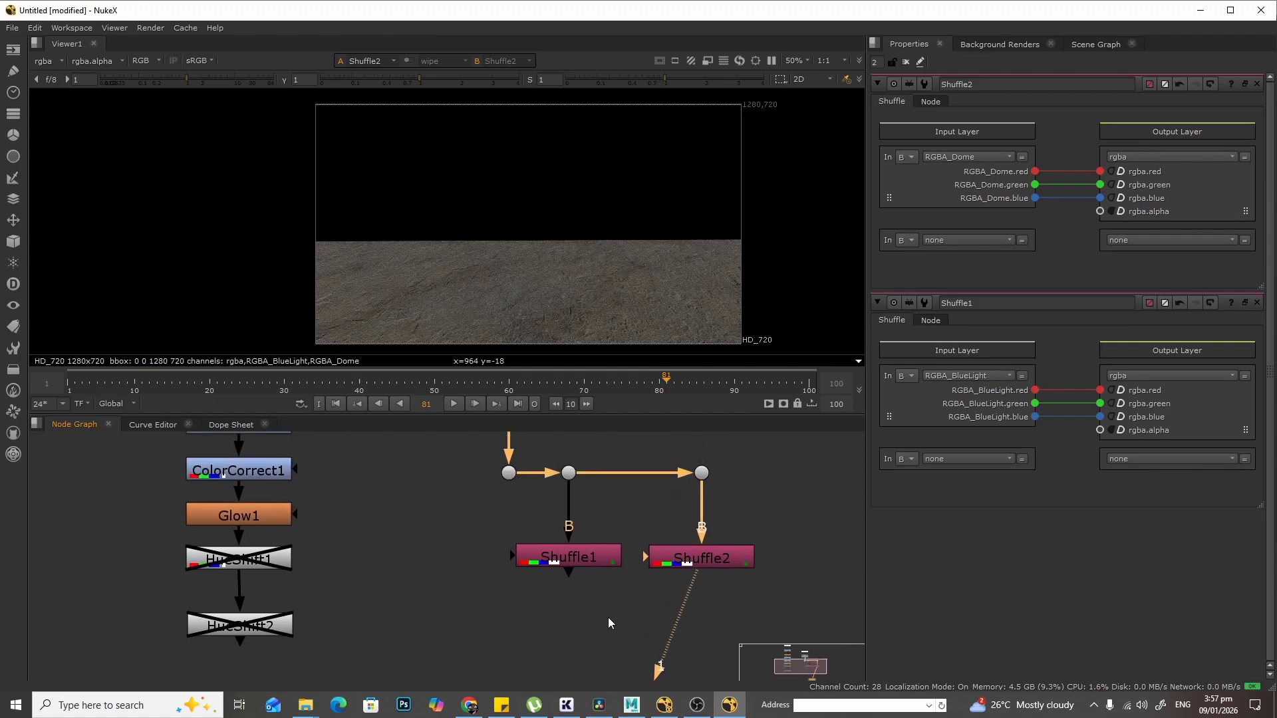
left_click(692, 562)
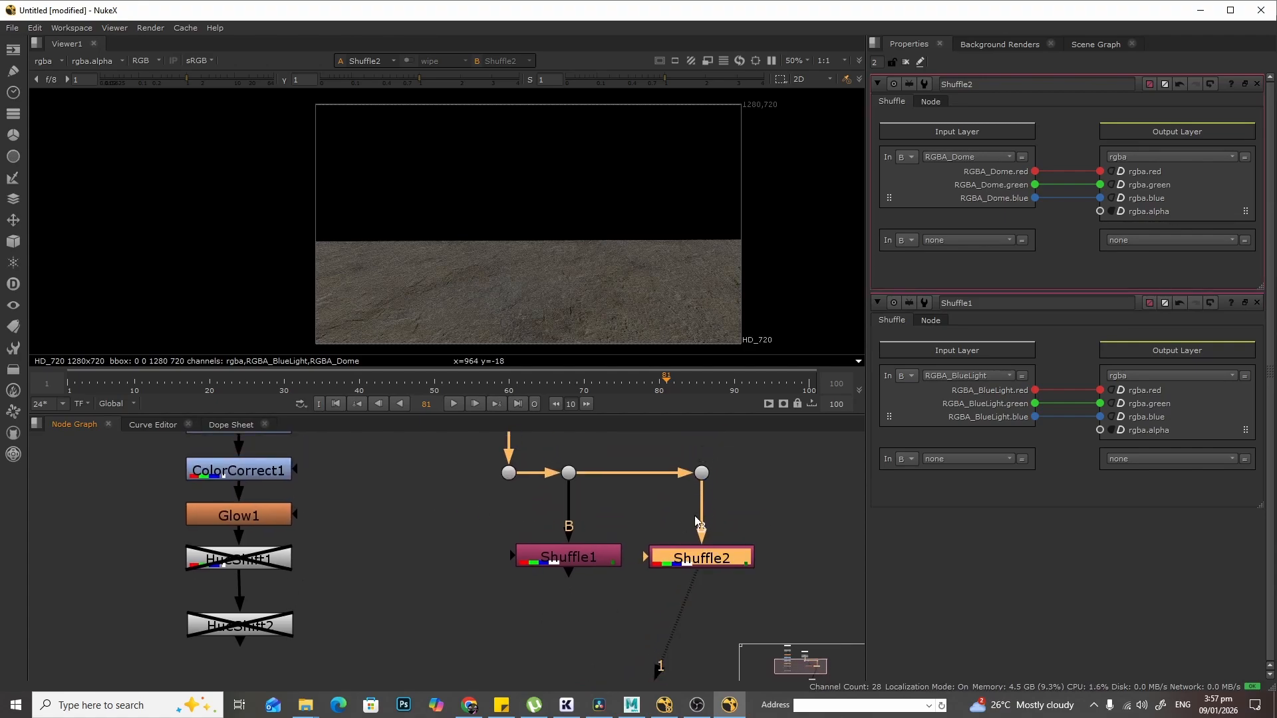
left_click_drag(592, 456, 536, 592)
left_click_drag(785, 461, 665, 564)
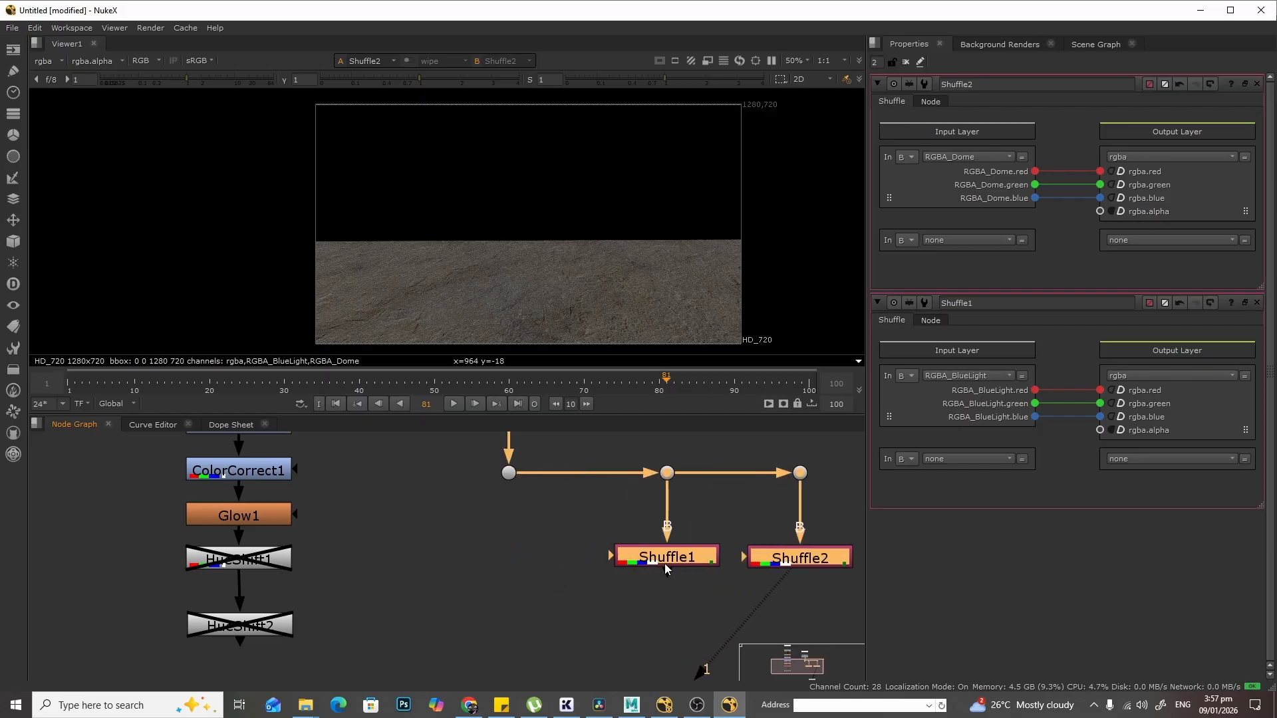
- Open Shuffle1's node settings and give it the label BLUE_LIGHT
left_click(526, 541)
middle_click_drag(529, 538, 498, 574)
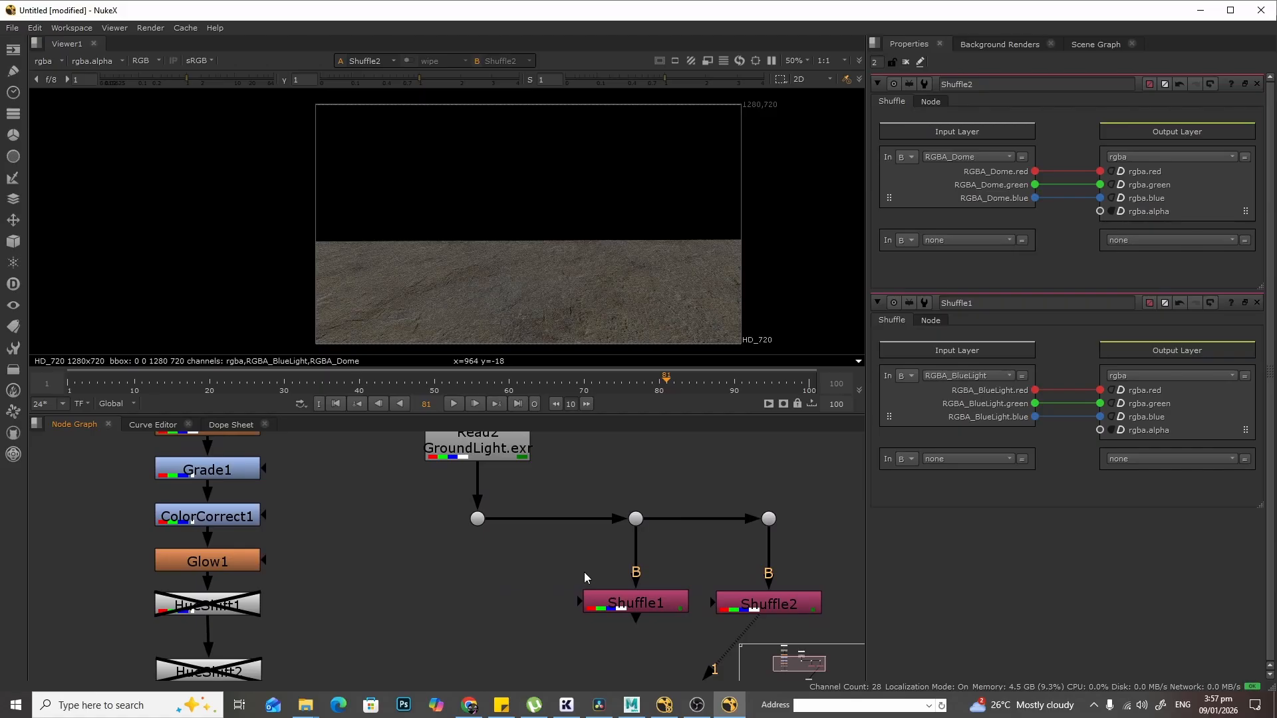
scroll(528, 566, "down", 2)
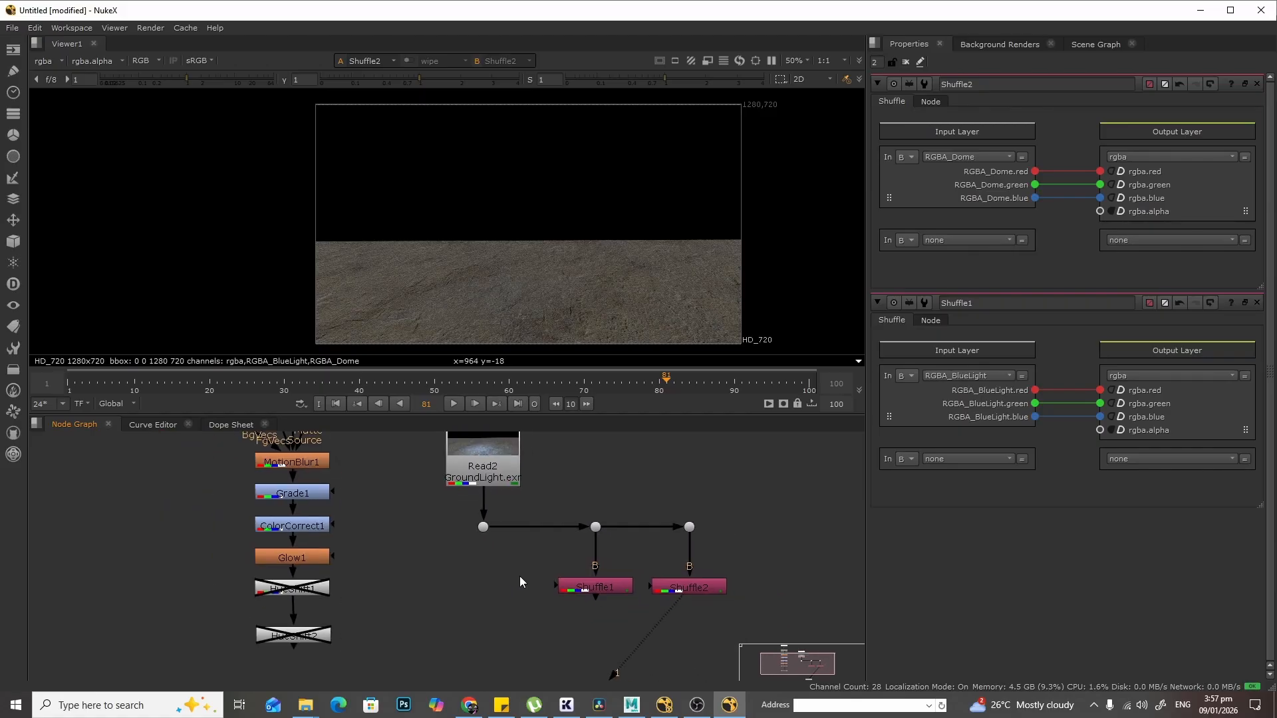
middle_click_drag(648, 313, 554, 298)
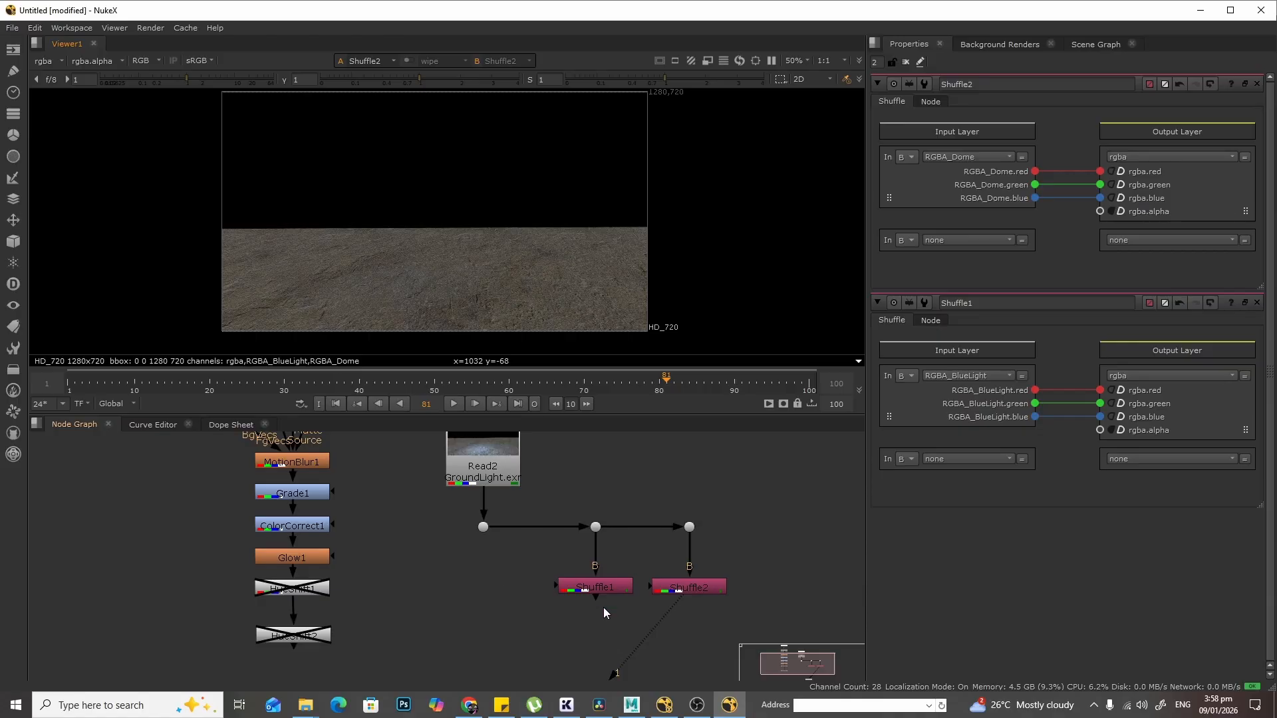
left_click(607, 585)
double_click(607, 585)
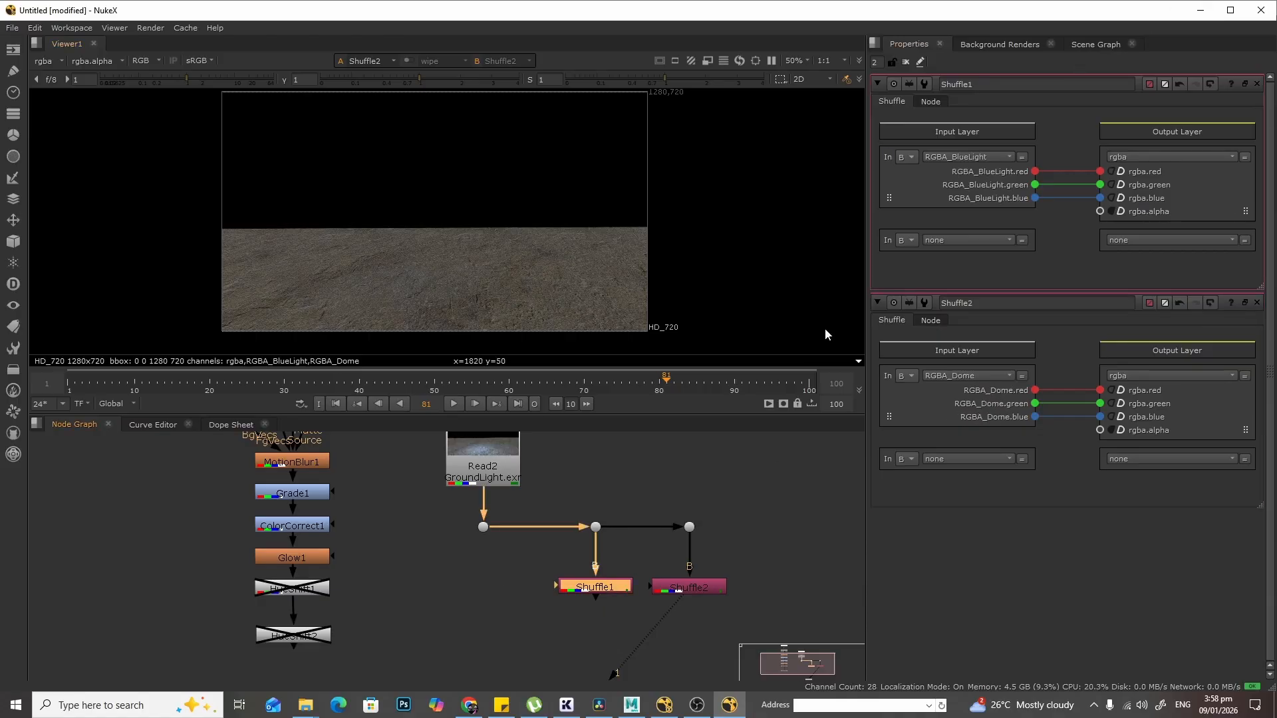
scroll(692, 590, "up", 3)
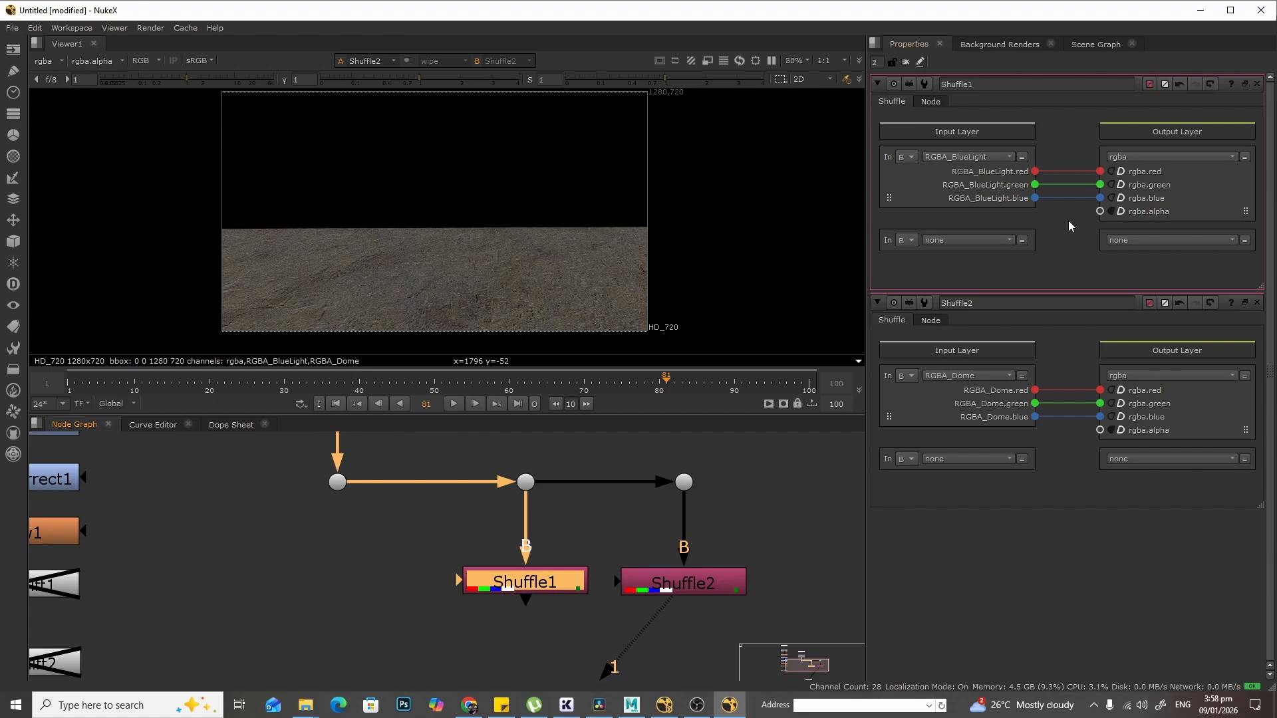
left_click(930, 101)
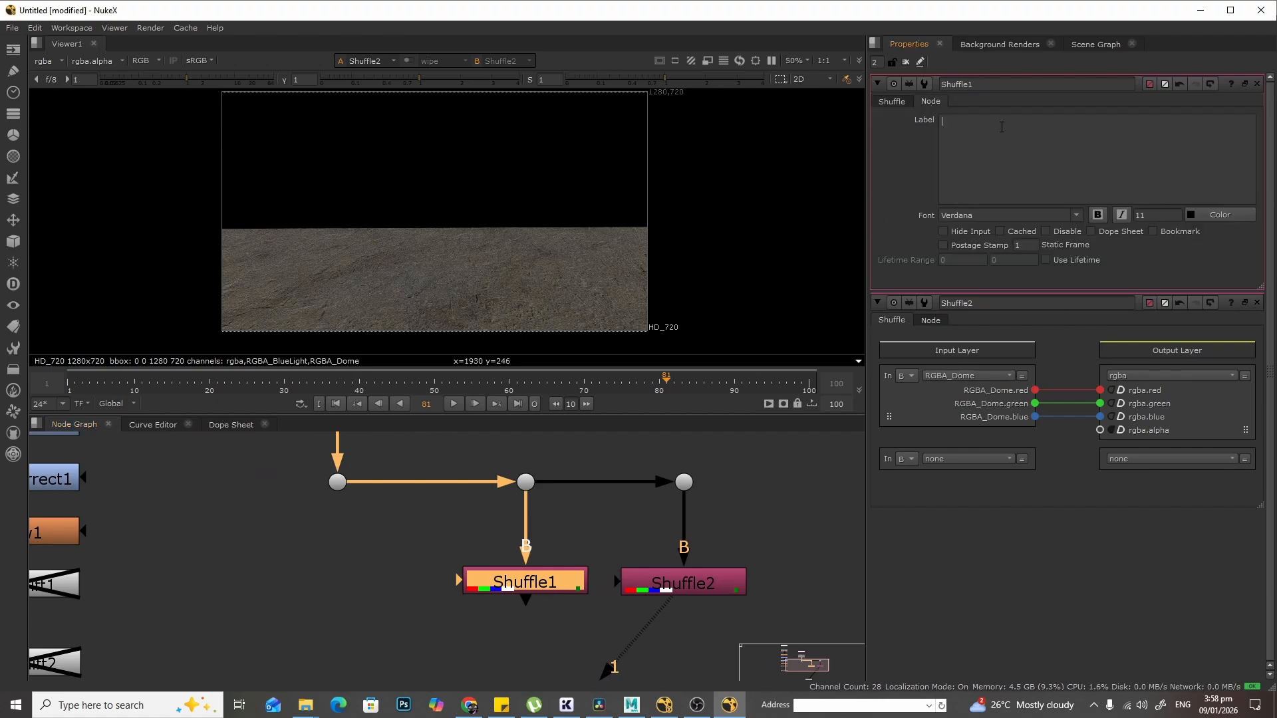
type("BLUE_LIGHT")
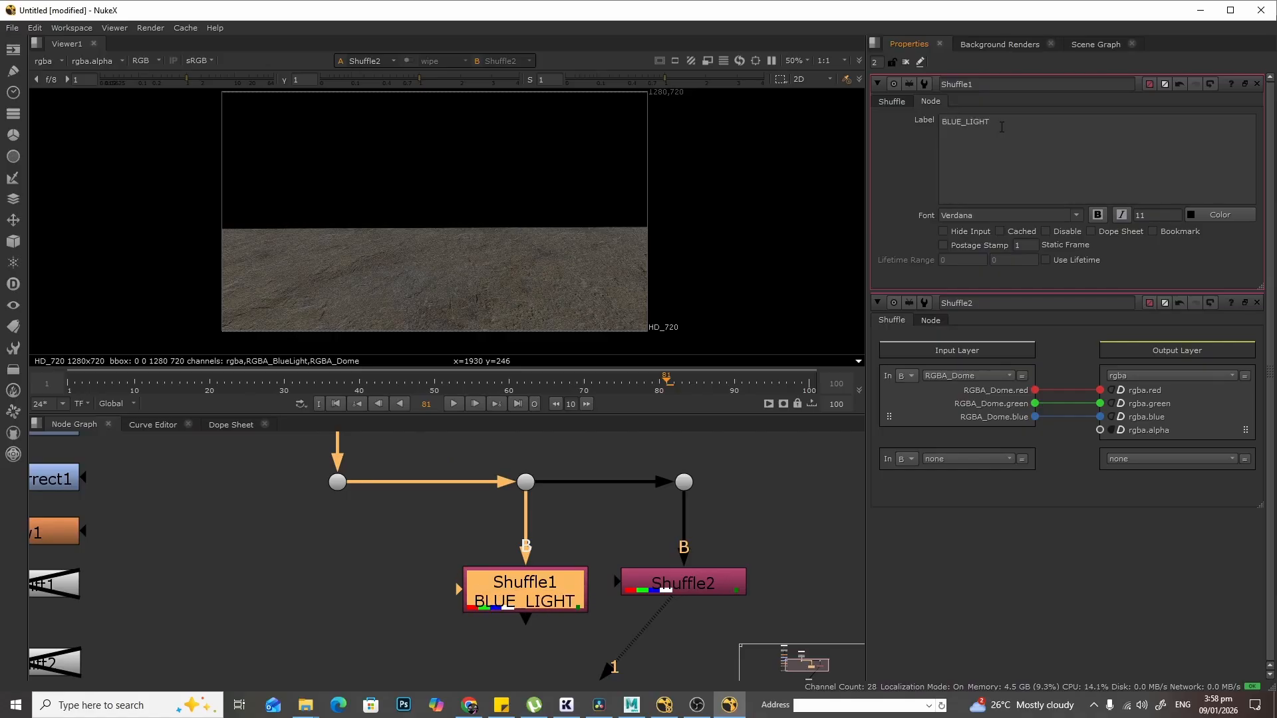
- Open Shuffle2's node settings and give it the label DOME_LIGHT
double_click(691, 584)
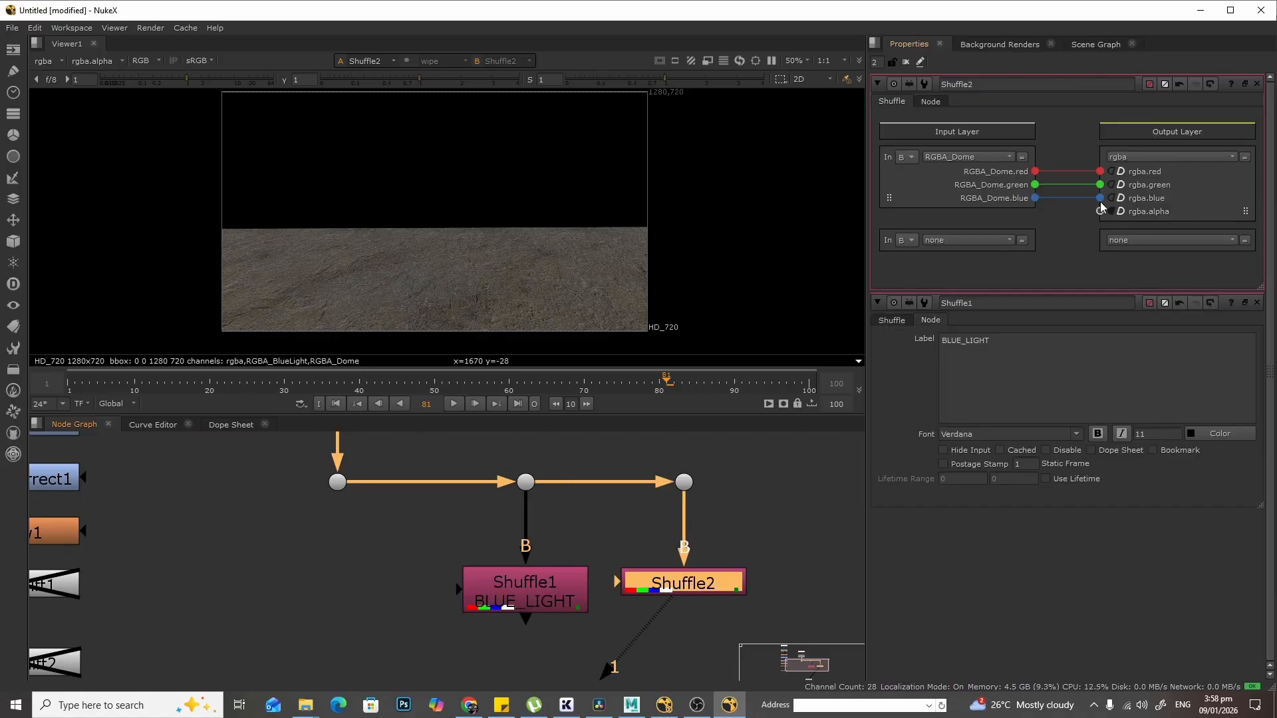
left_click(938, 102)
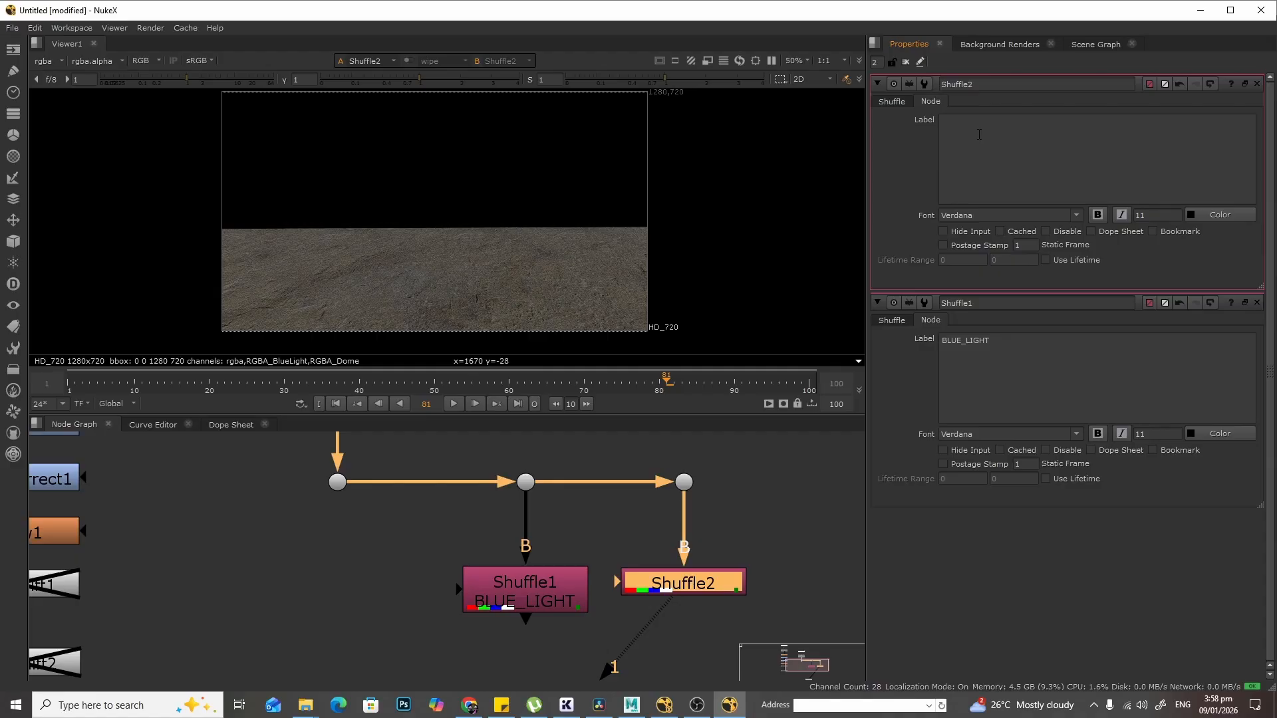
type("DOME_LIGHT")
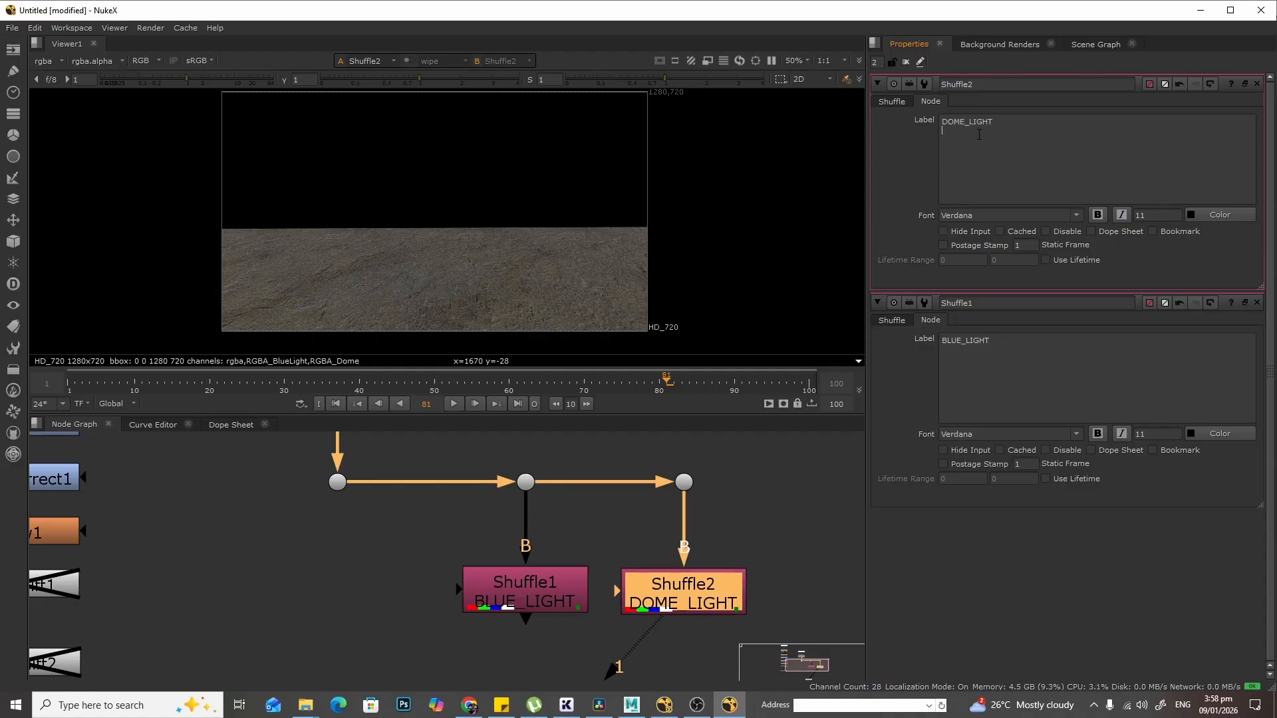
- Add a Merge node in the node graph below the two Shuffle nodes
middle_click_drag(367, 557, 457, 546)
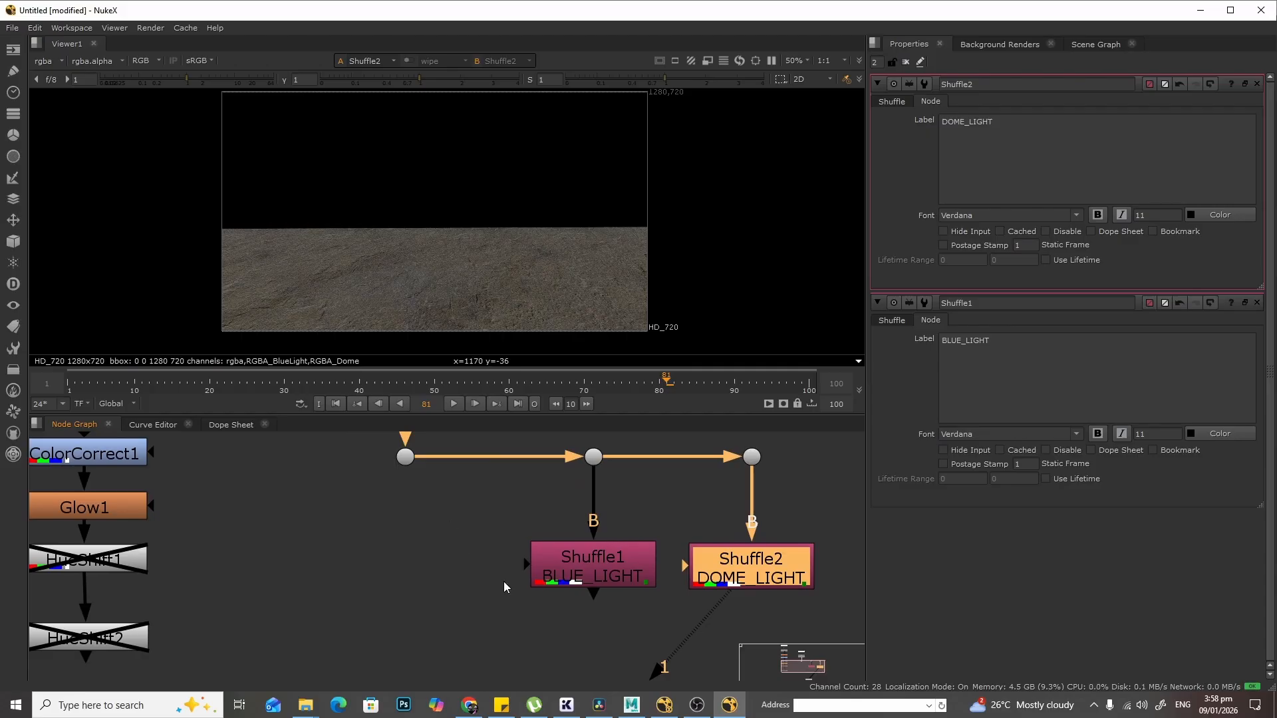
middle_click_drag(459, 560, 486, 549)
scroll(486, 549, "down", 2)
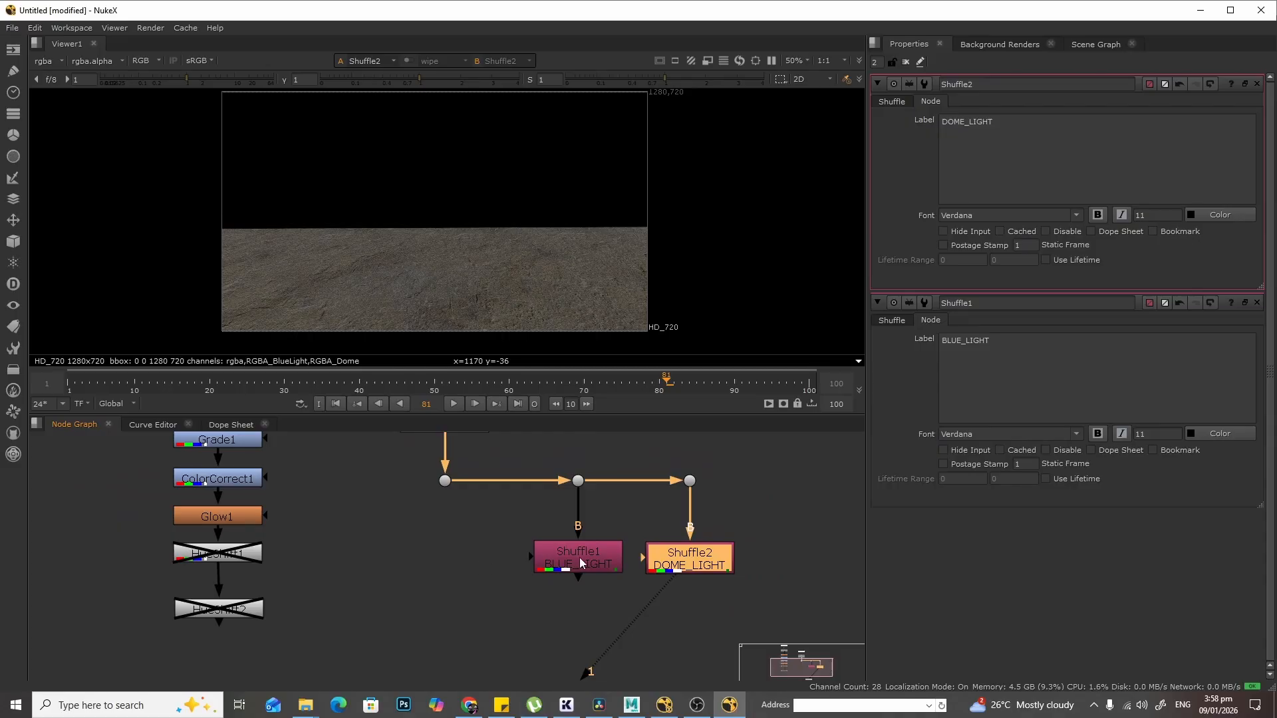
left_click(448, 554)
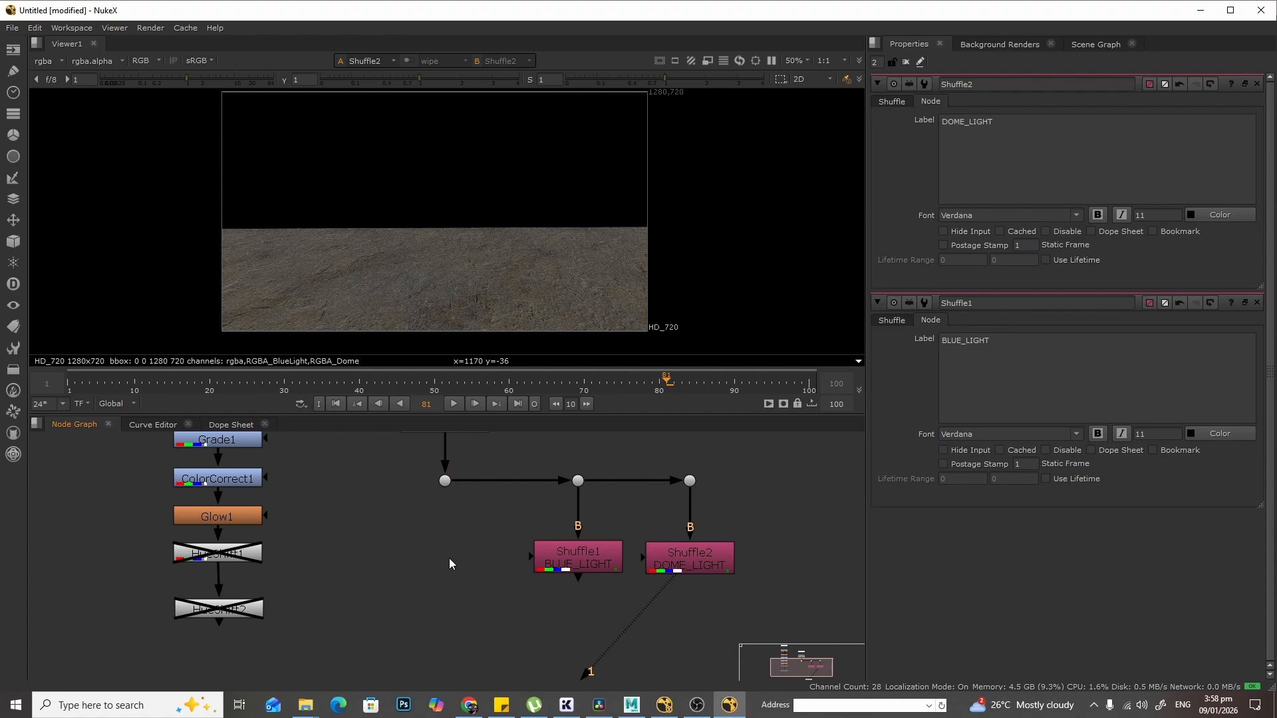
key("m")
left_click_drag(453, 556, 489, 636)
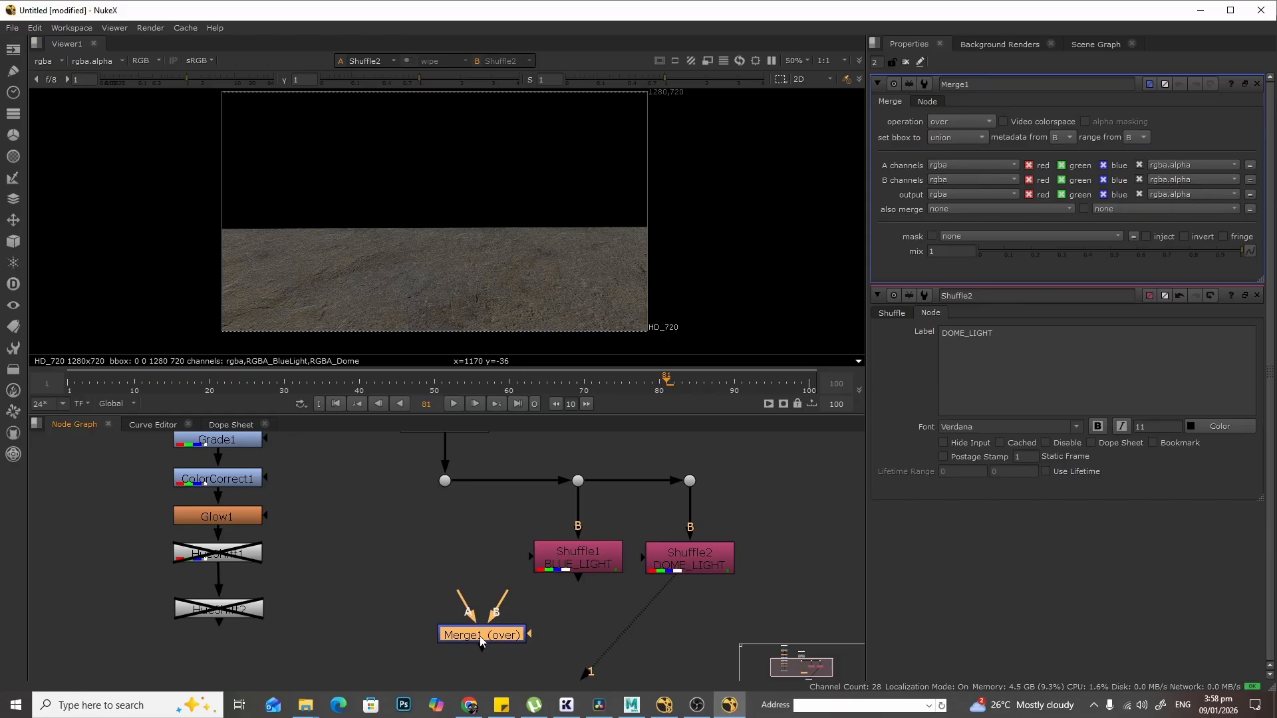
left_click_drag(480, 636, 469, 639)
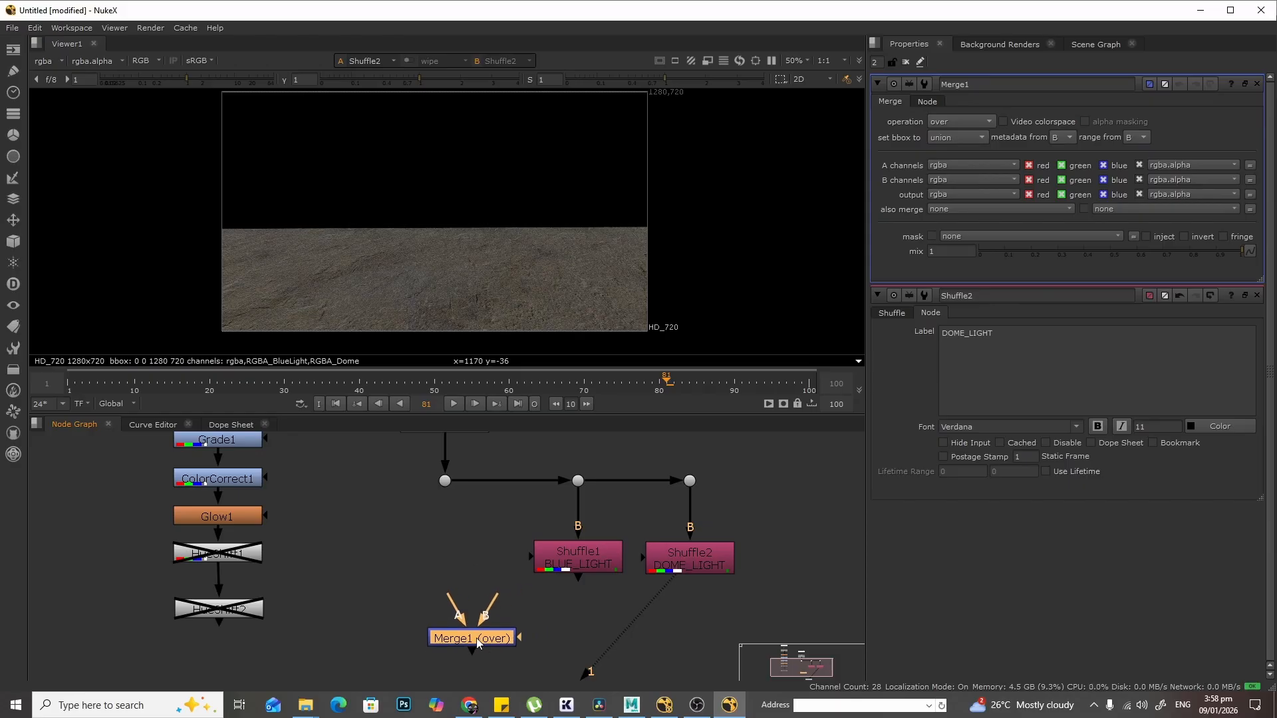
- Set Merge1's operation to minus
mouse_move(557, 605)
middle_mouse_down()
mouse_move(600, 601)
mouse_move(543, 592)
middle_mouse_up()
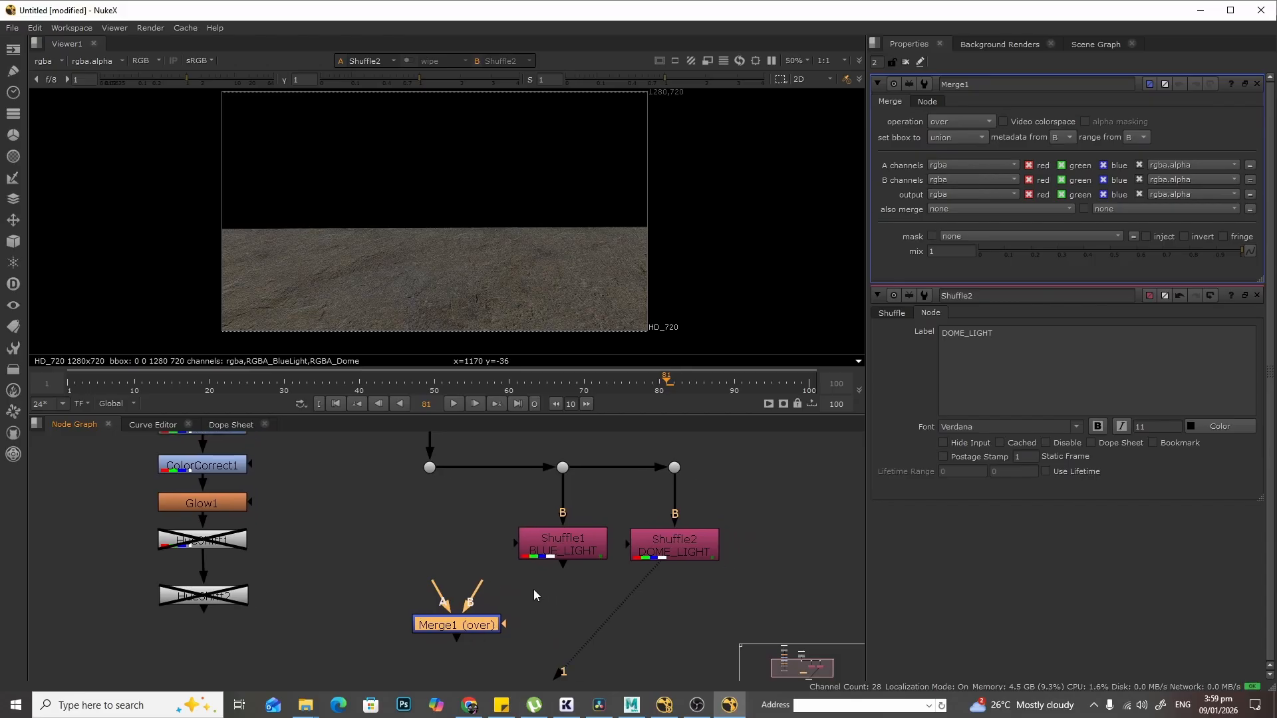
scroll(533, 590, "up", 1)
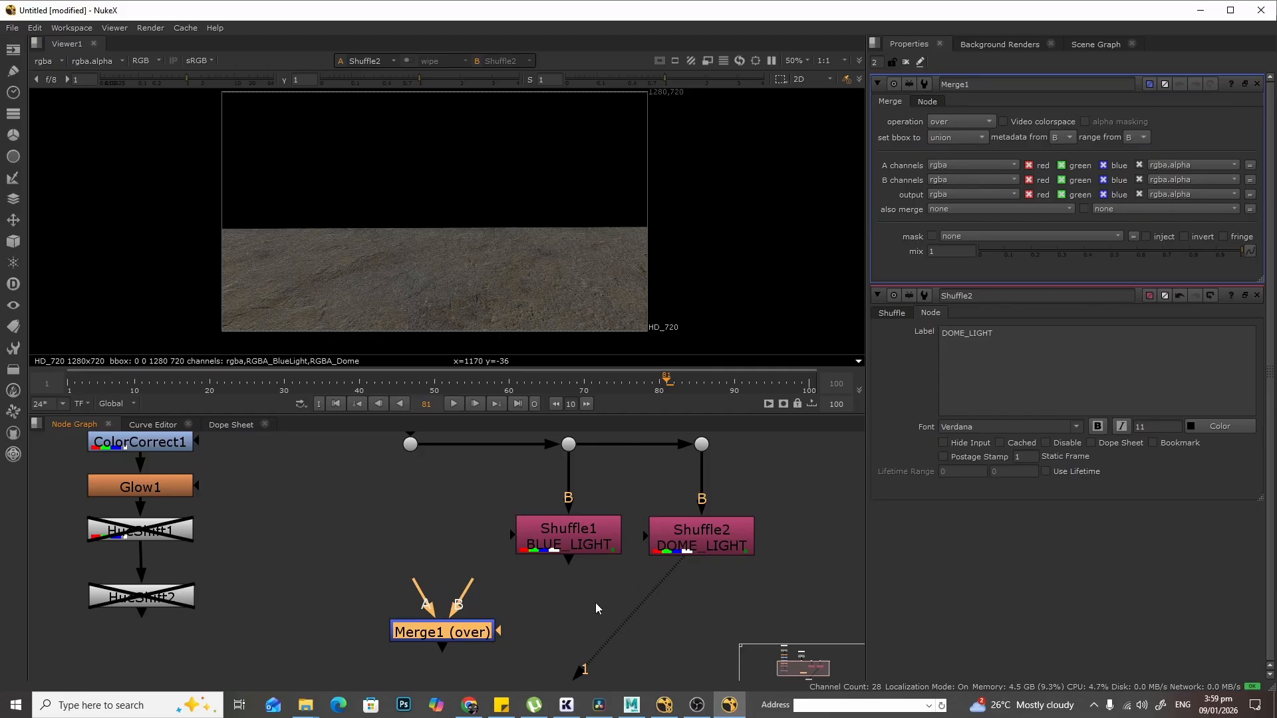
middle_click_drag(596, 603, 604, 570)
scroll(648, 577, "up", 2)
scroll(542, 564, "down", 1)
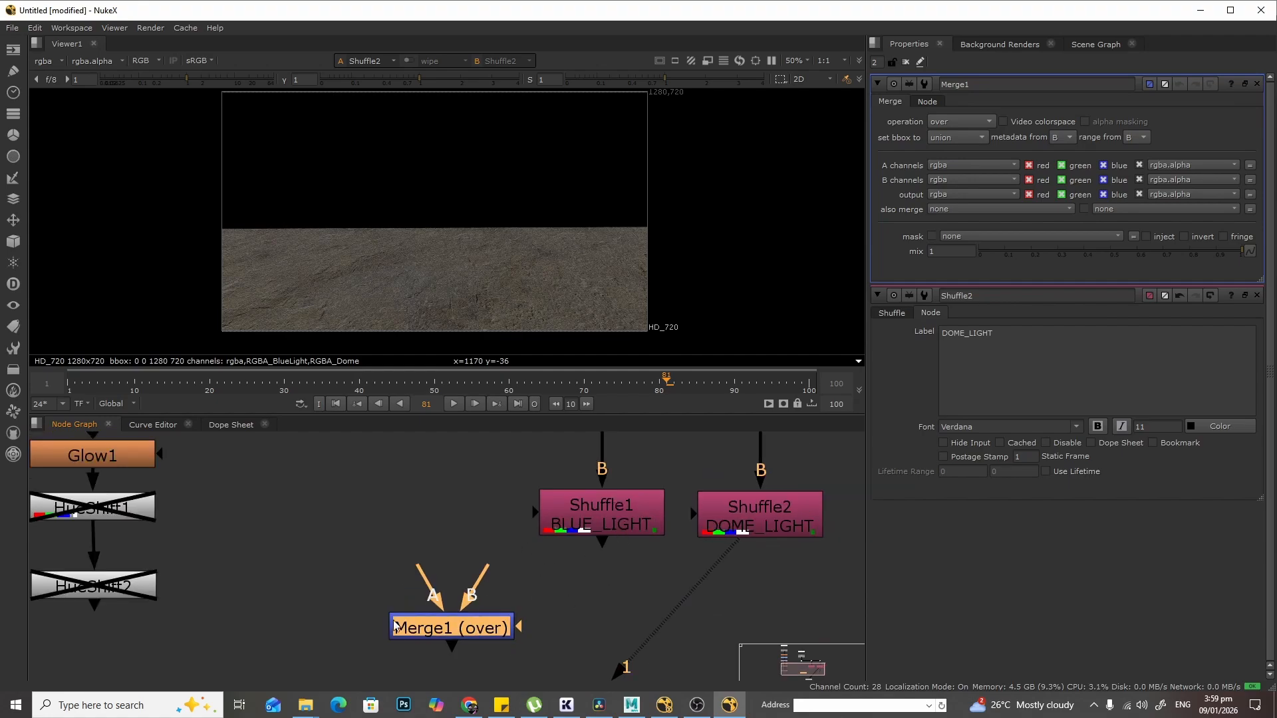
left_click(964, 121)
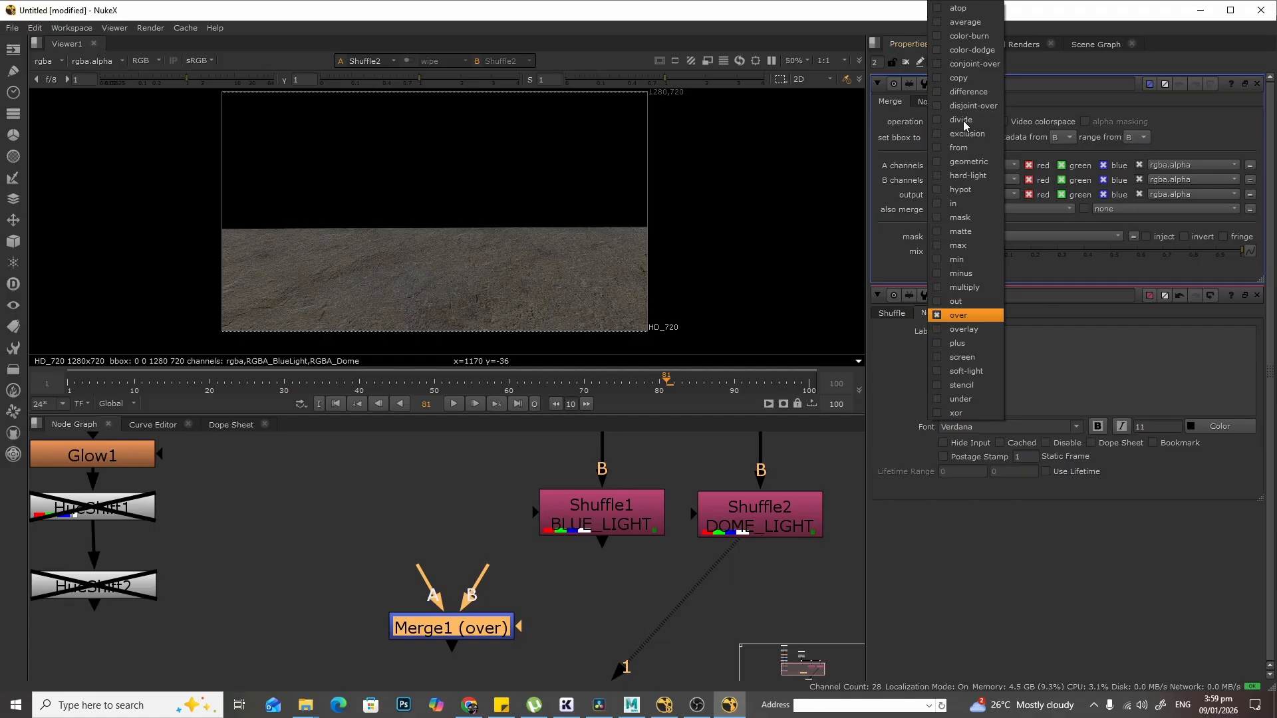
left_click(965, 273)
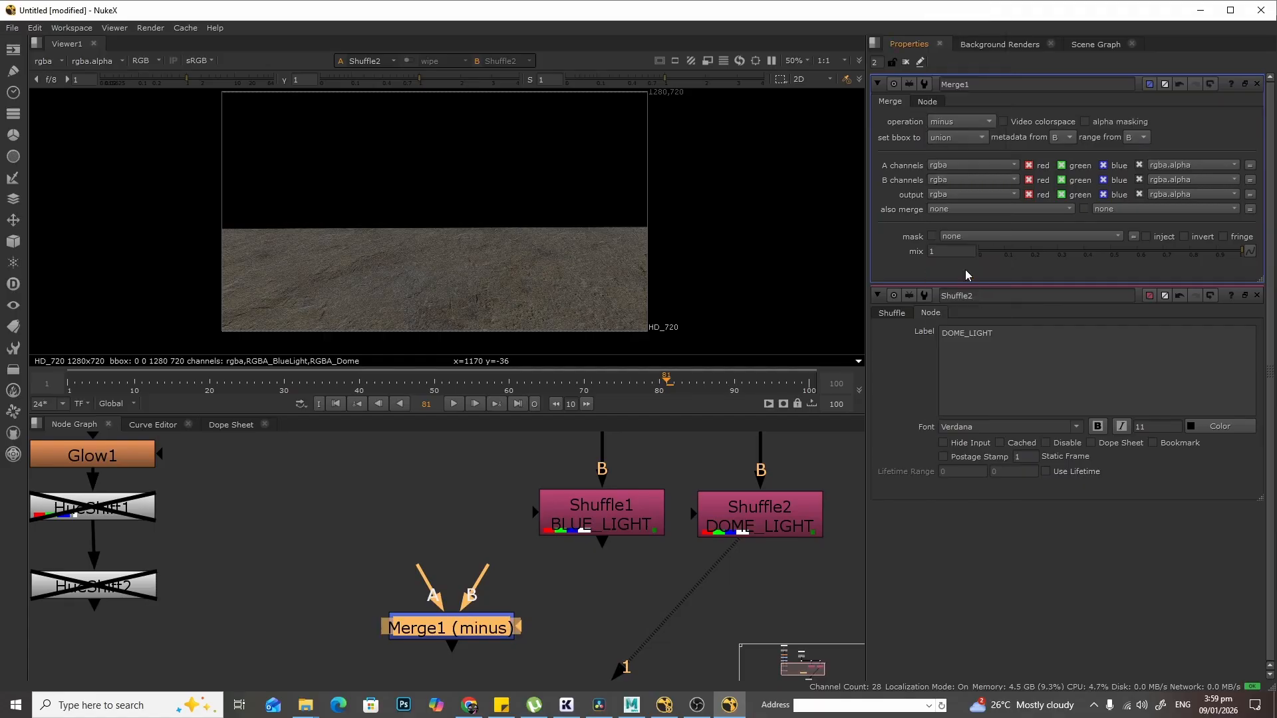
- Connect Merge1's A input to Read2's branching Dot and its B input to Shuffle1's output
scroll(459, 469, "down", 5)
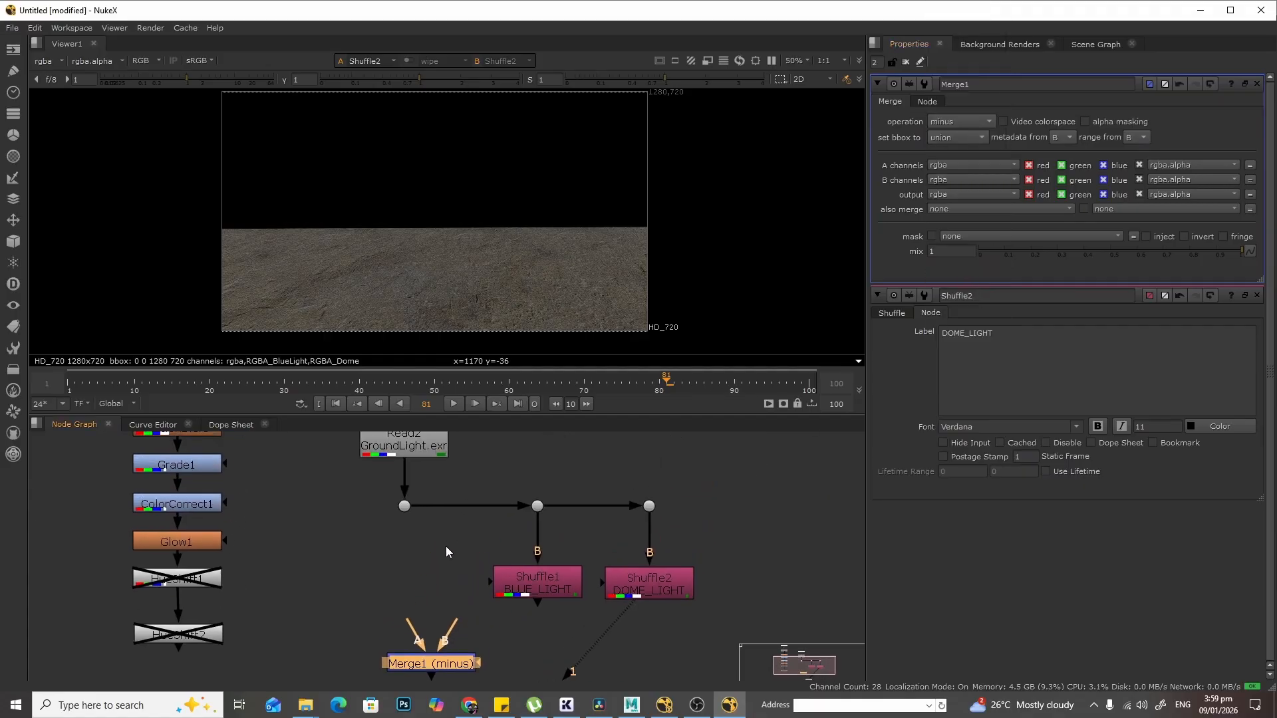
left_click_drag(432, 663, 408, 510)
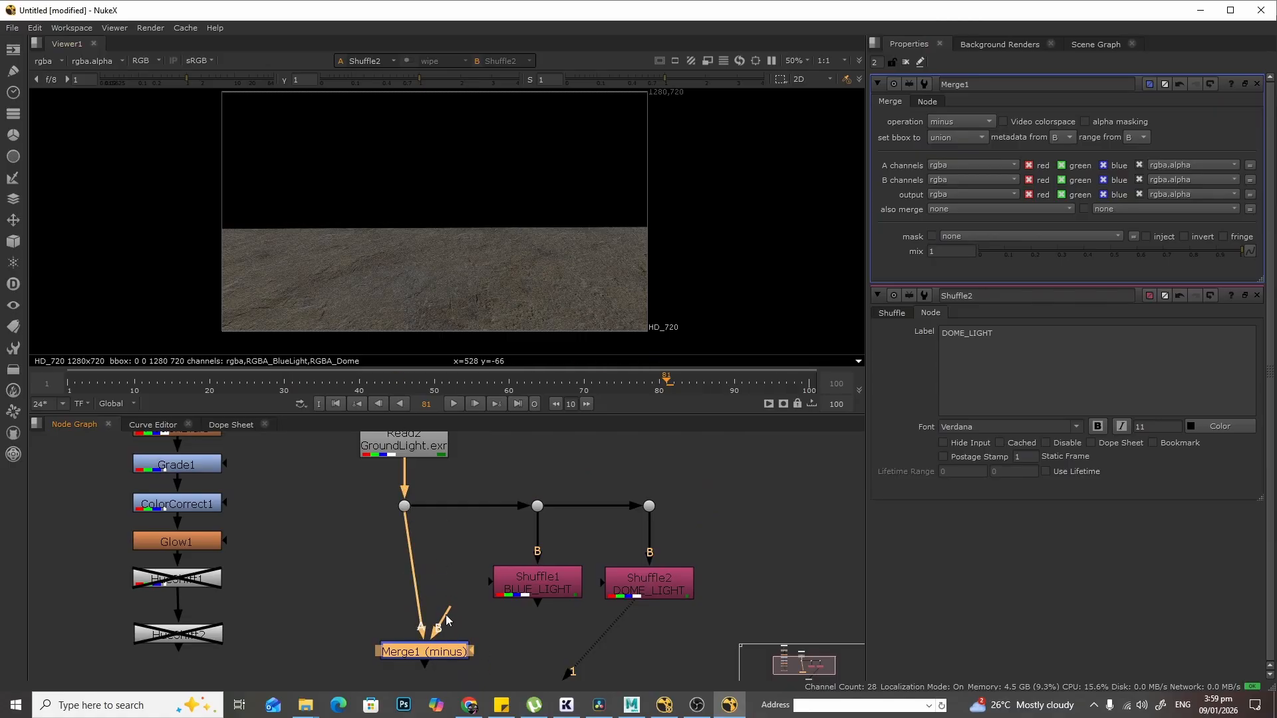
left_click_drag(528, 587, 526, 588)
- Compare Merge1, Read2 and Shuffle1 one after another in the viewer
left_click(447, 656)
key("1")
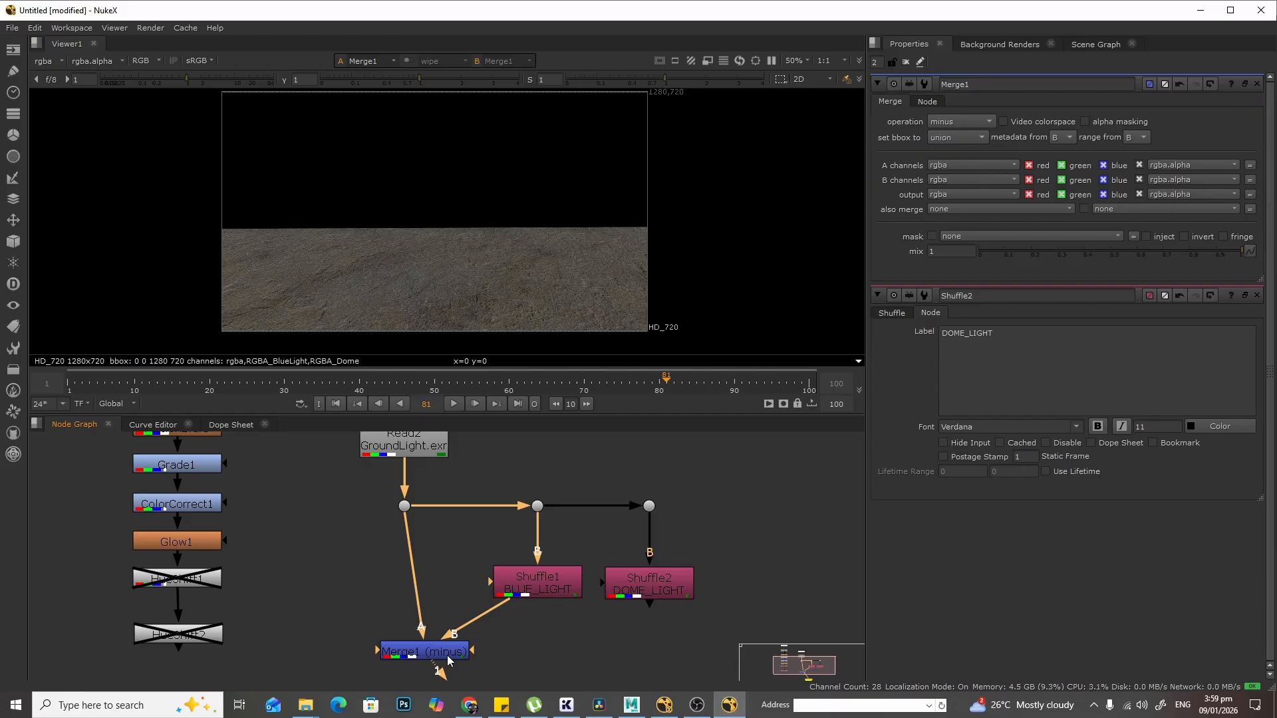
left_click(417, 446)
key("1")
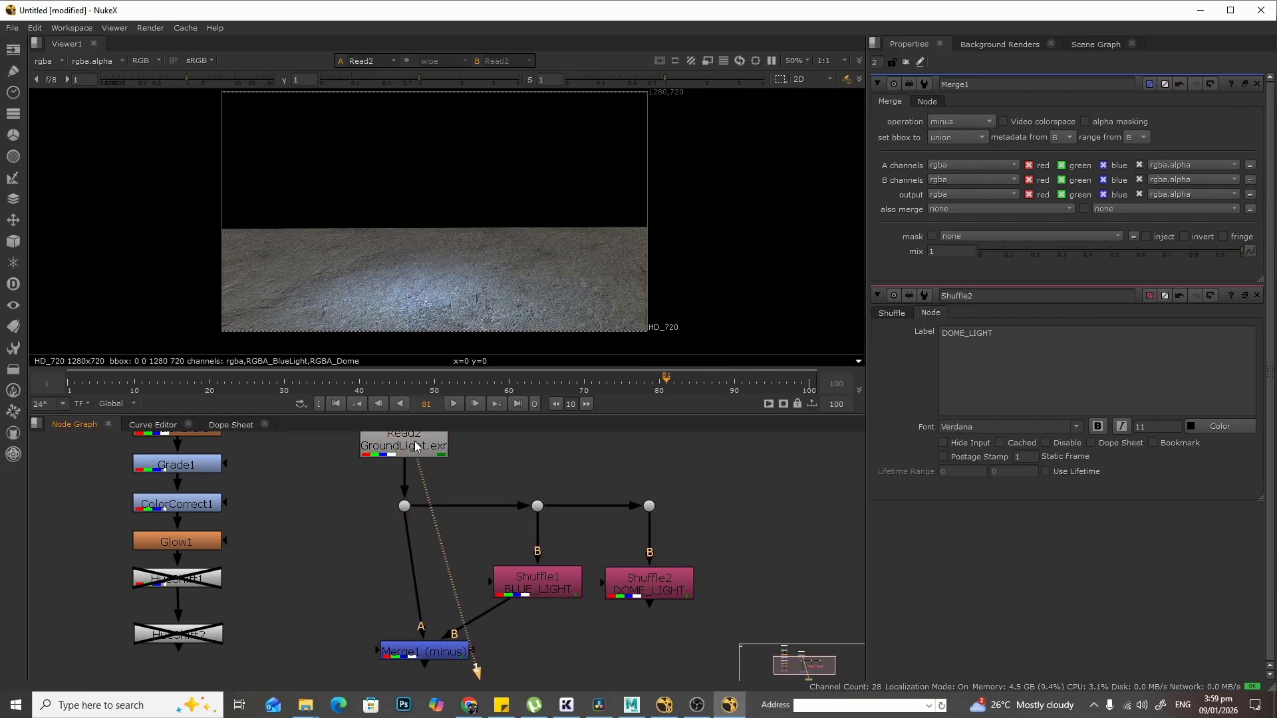
left_click(405, 507)
key("1")
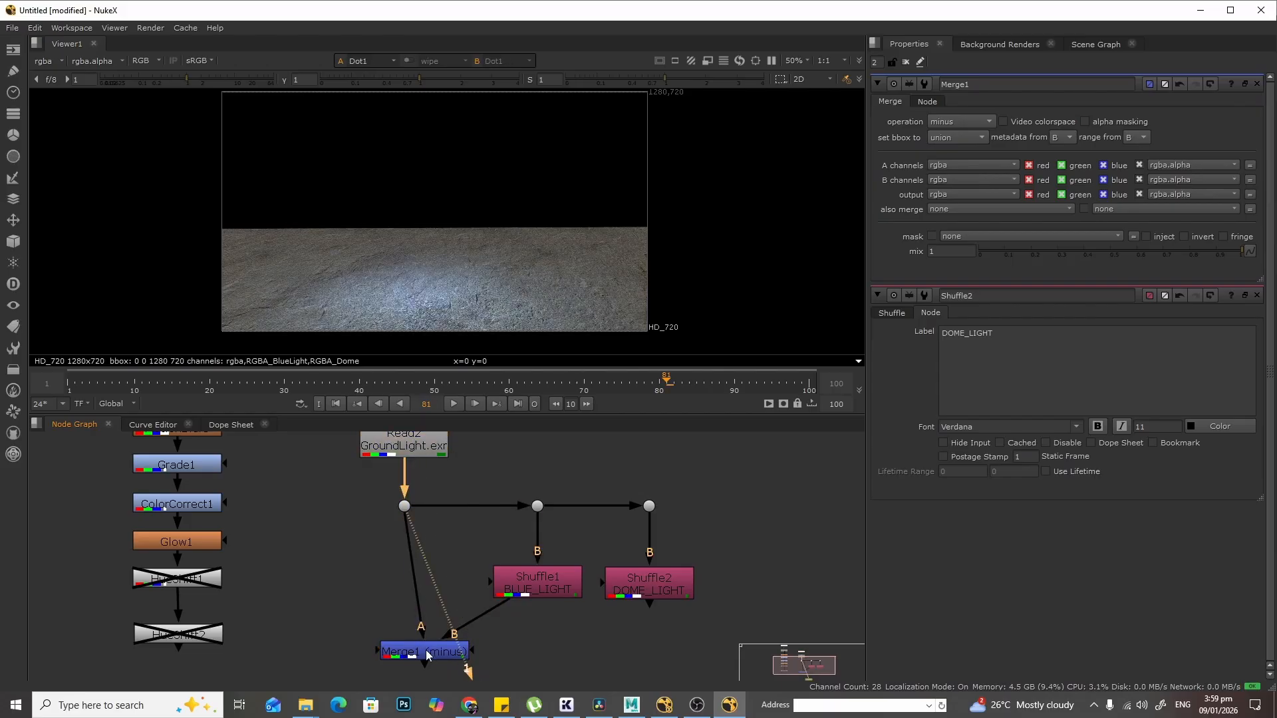
left_click(427, 655)
key("1")
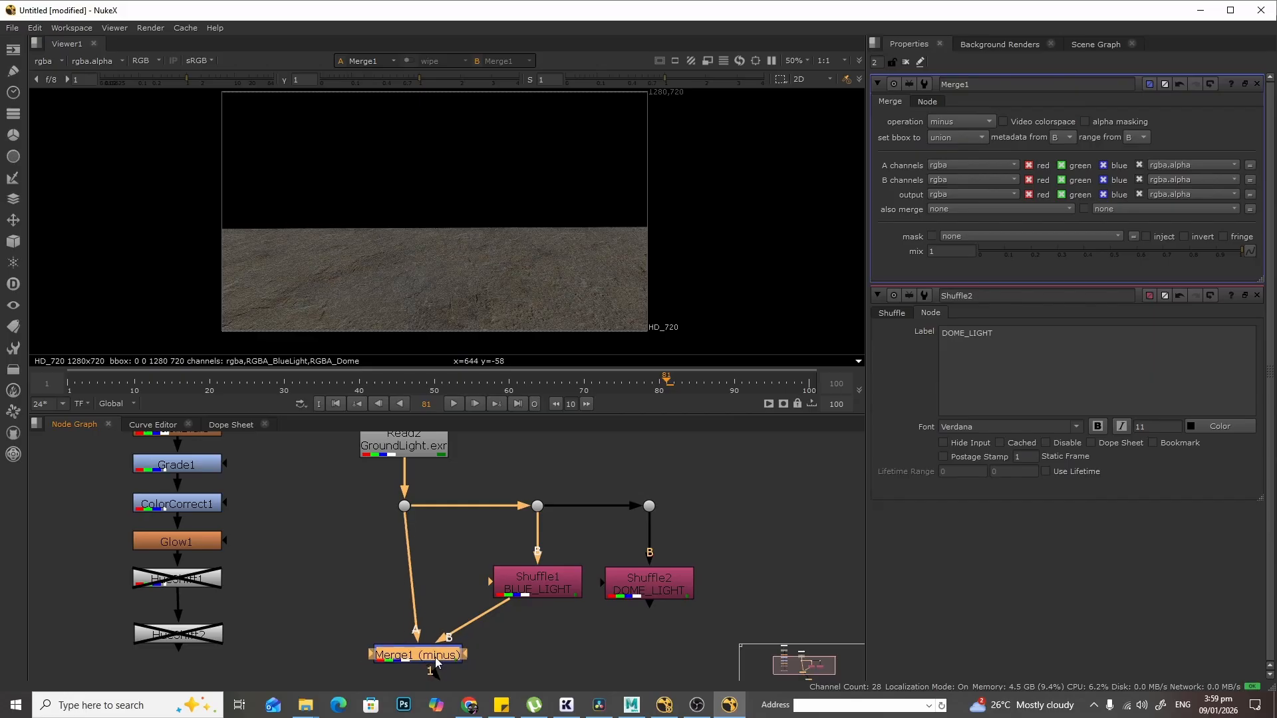
left_click_drag(426, 654, 427, 657)
middle_click_drag(435, 470, 433, 495)
left_click(421, 447)
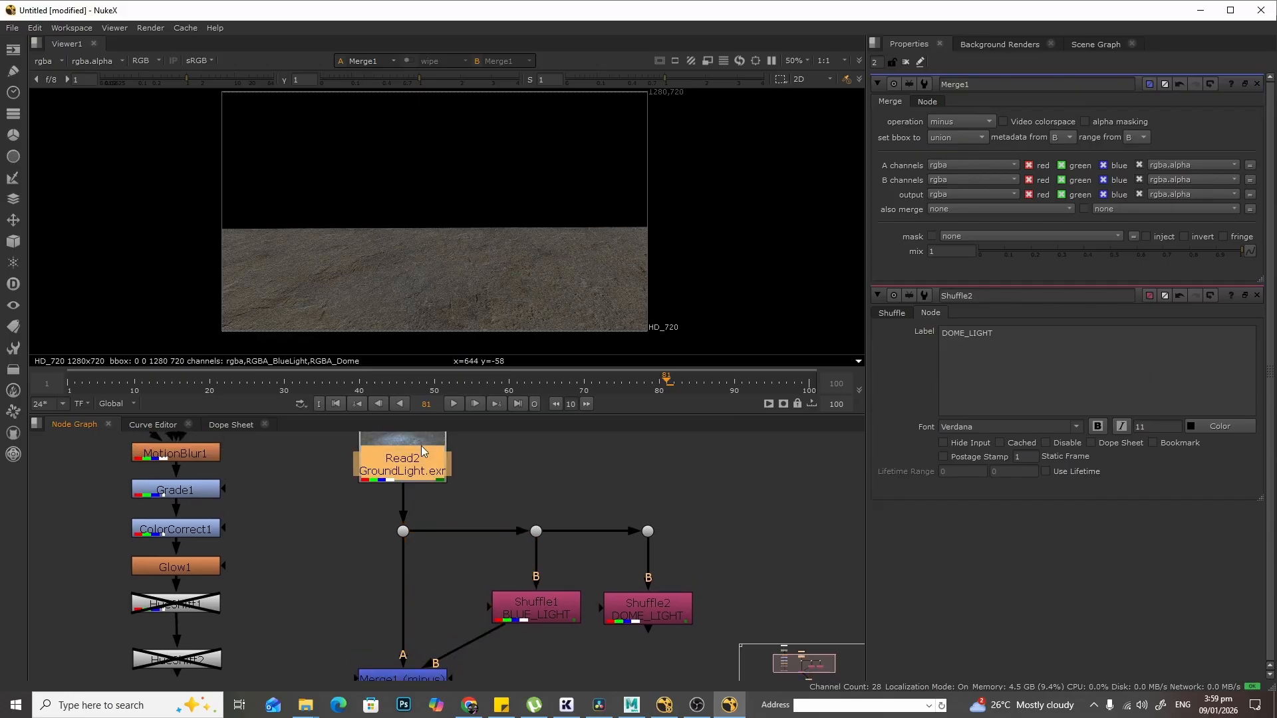
key("1")
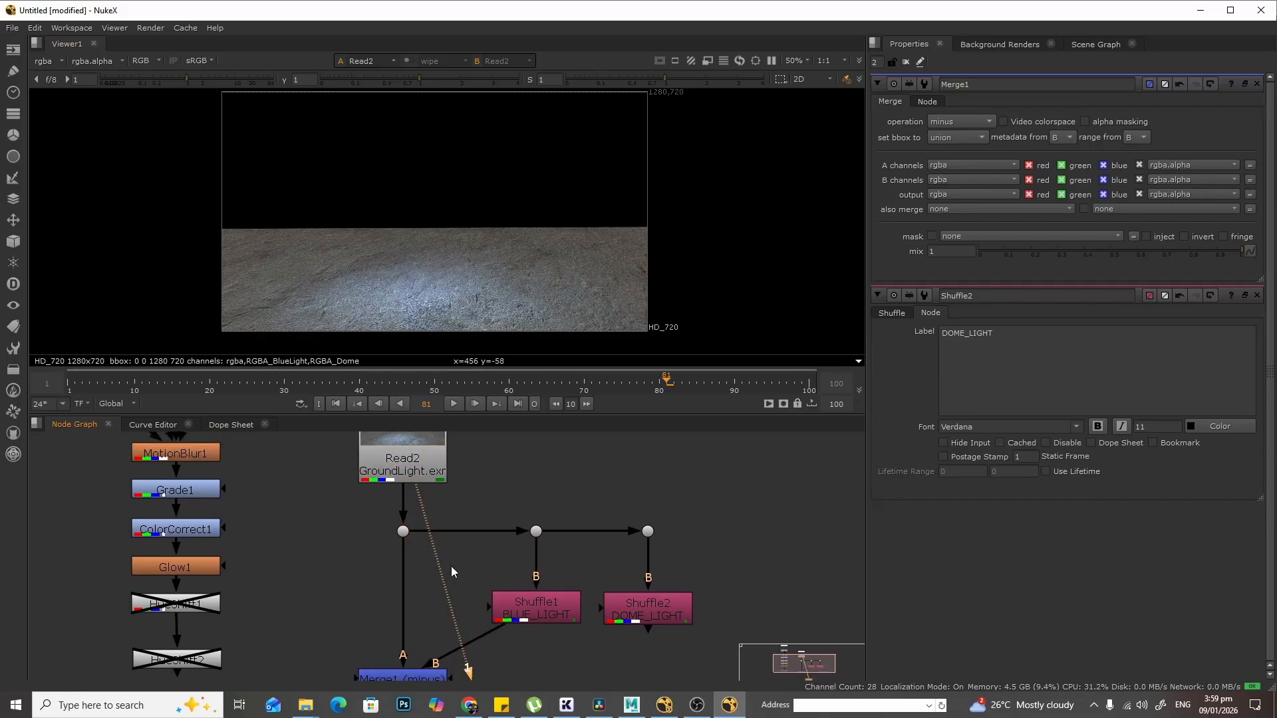
middle_click_drag(462, 553, 465, 488)
left_click(544, 536)
key("1")
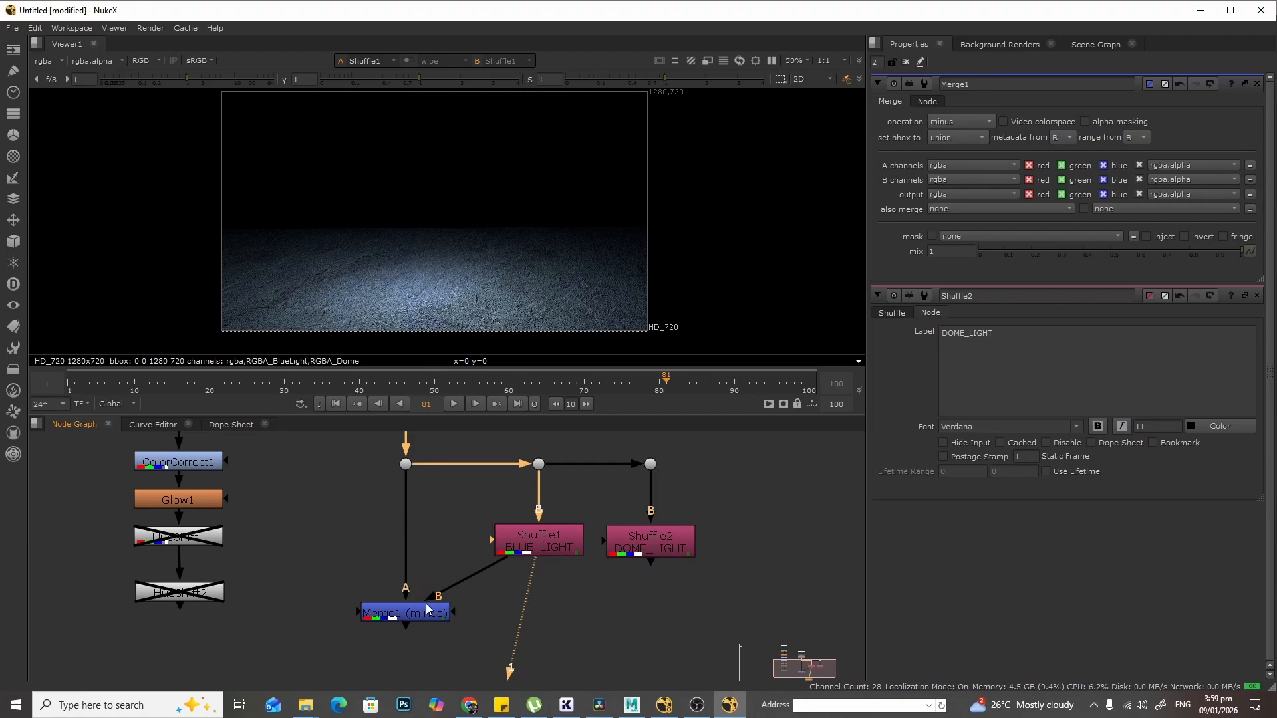
left_click(404, 608)
key("1")
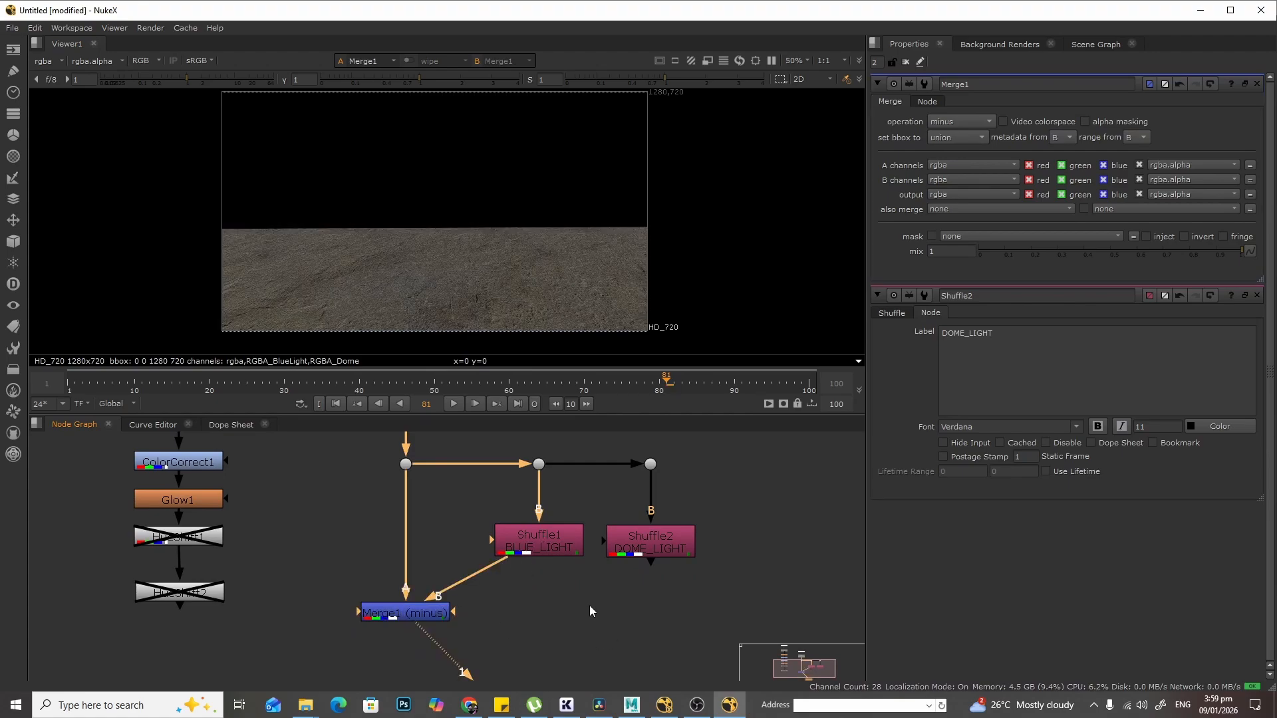
- Add a second Merge node below Merge1 and set its operation to plus
middle_click_drag(589, 605, 600, 525)
left_click_drag(516, 680, 483, 680)
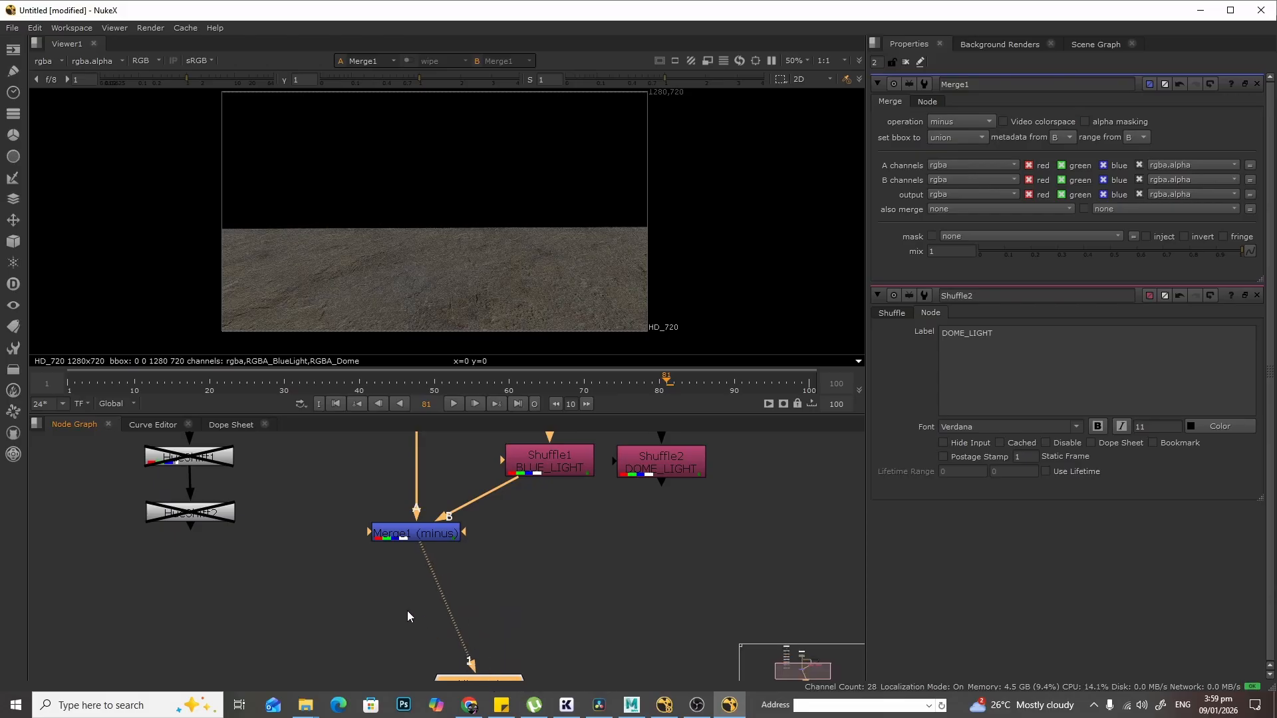
left_click(407, 611)
left_click_drag(440, 530, 440, 517)
left_click(358, 595)
key("Tab")
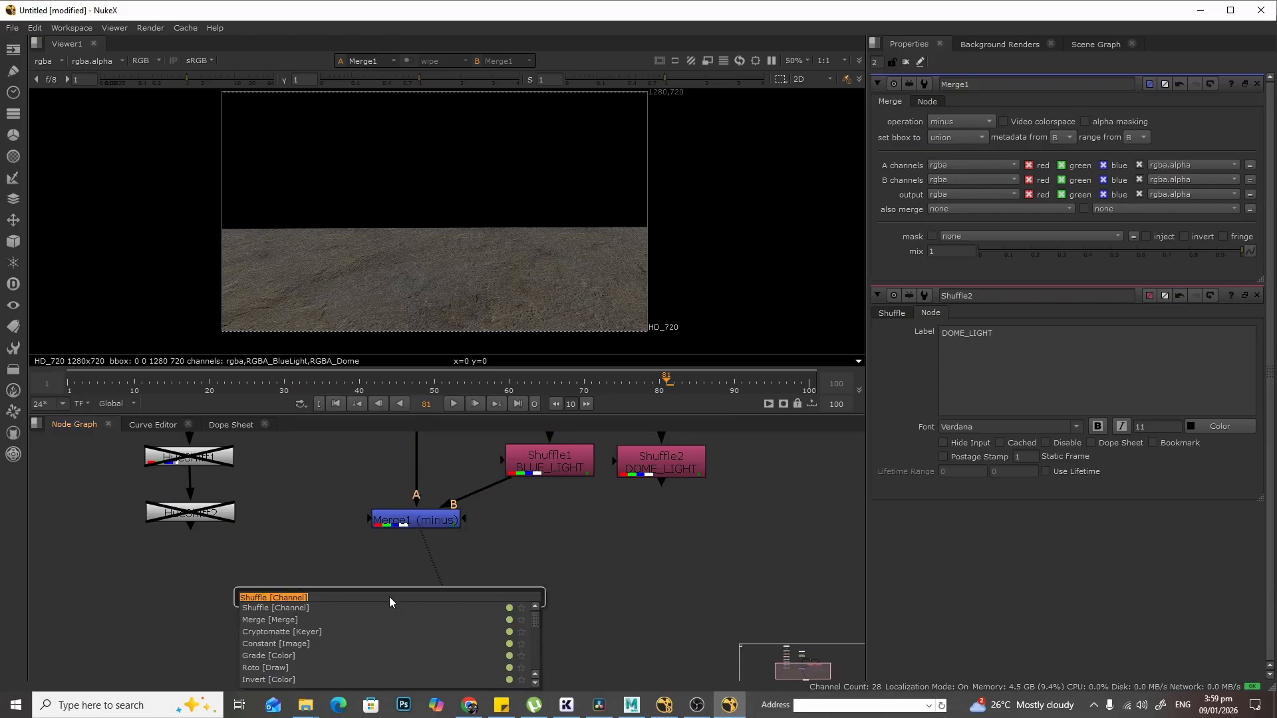
type("merge")
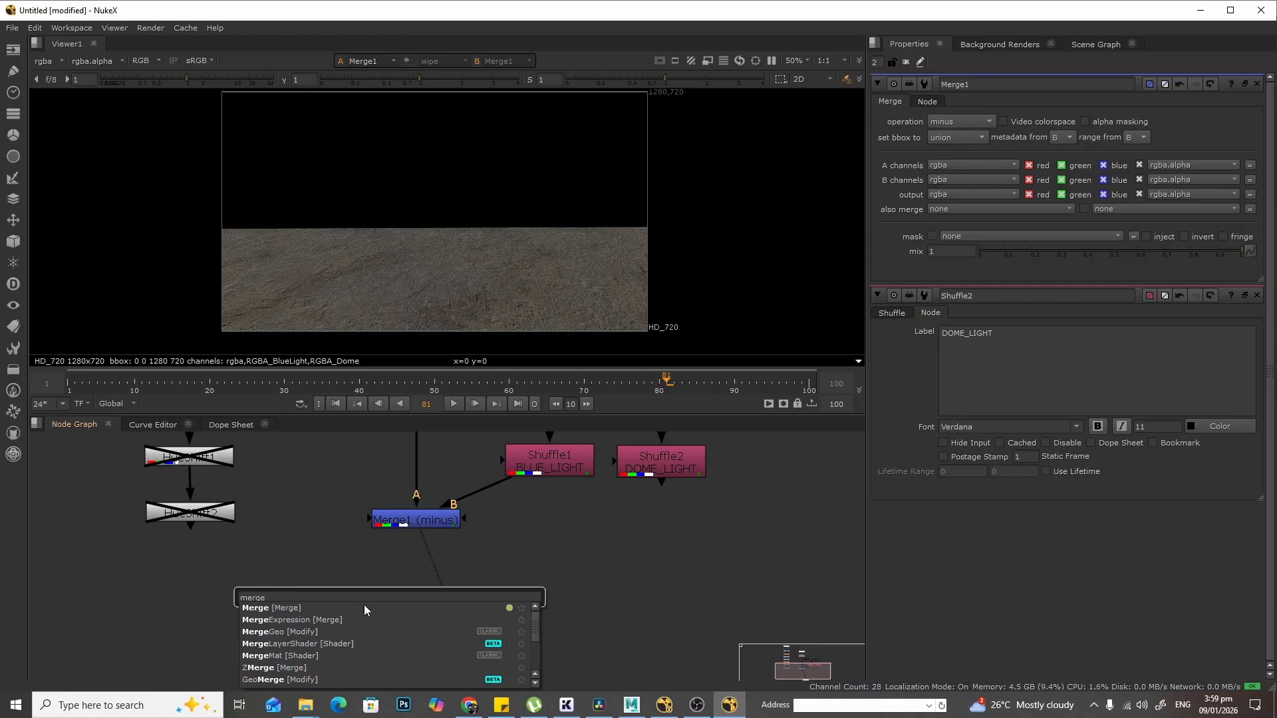
key("Return")
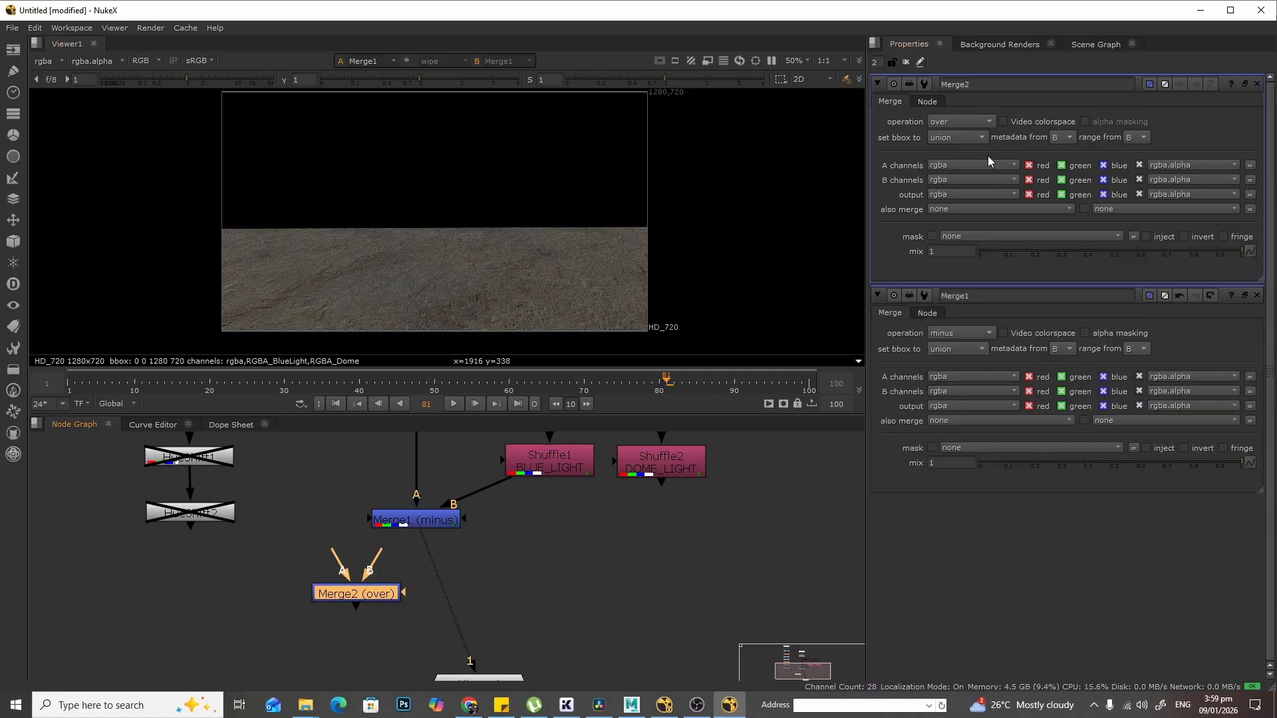
left_click(968, 120)
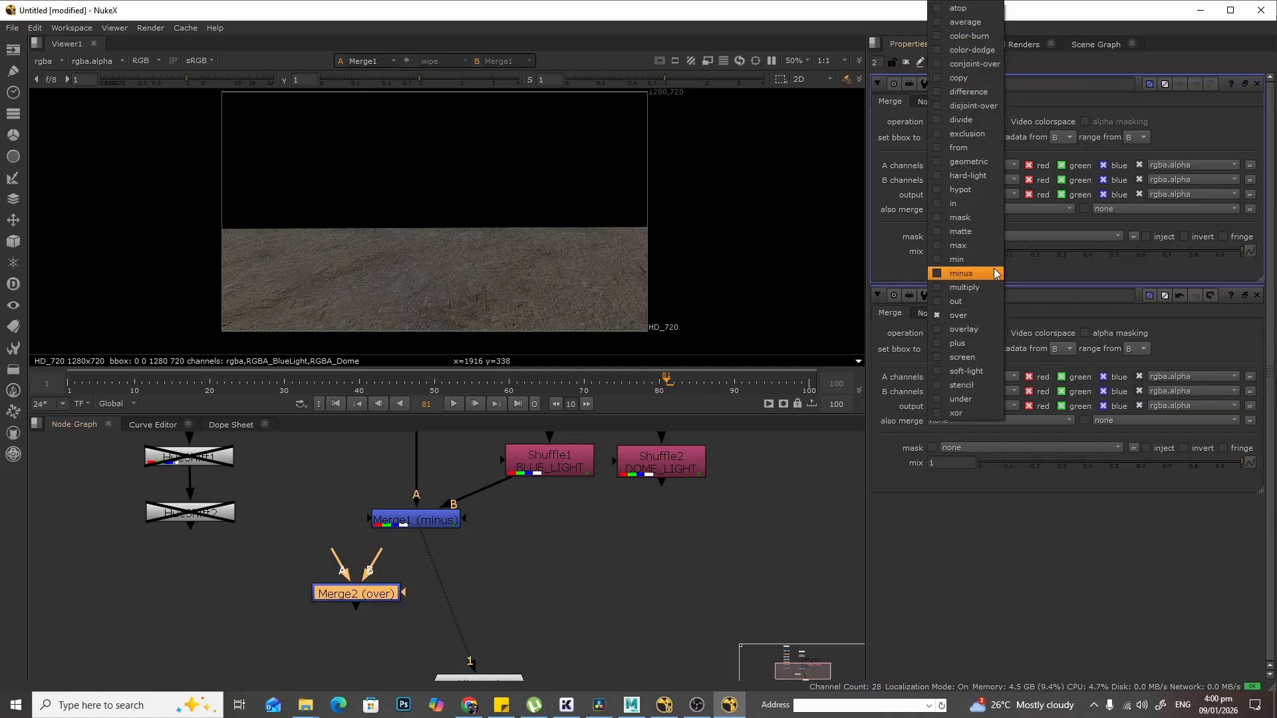
left_click(979, 341)
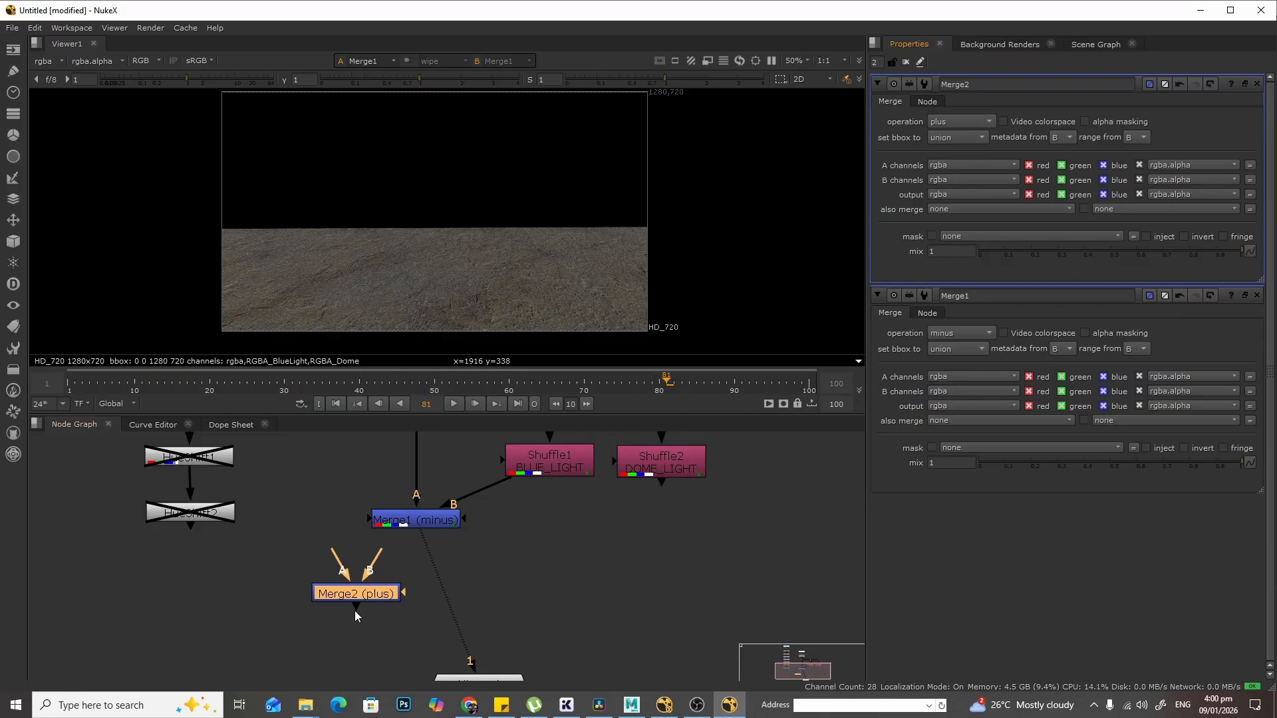
- Connect Merge2's A input to Merge1 and its B input to Shuffle1's output through a Dot, then view Merge2
left_click_drag(386, 599, 436, 609)
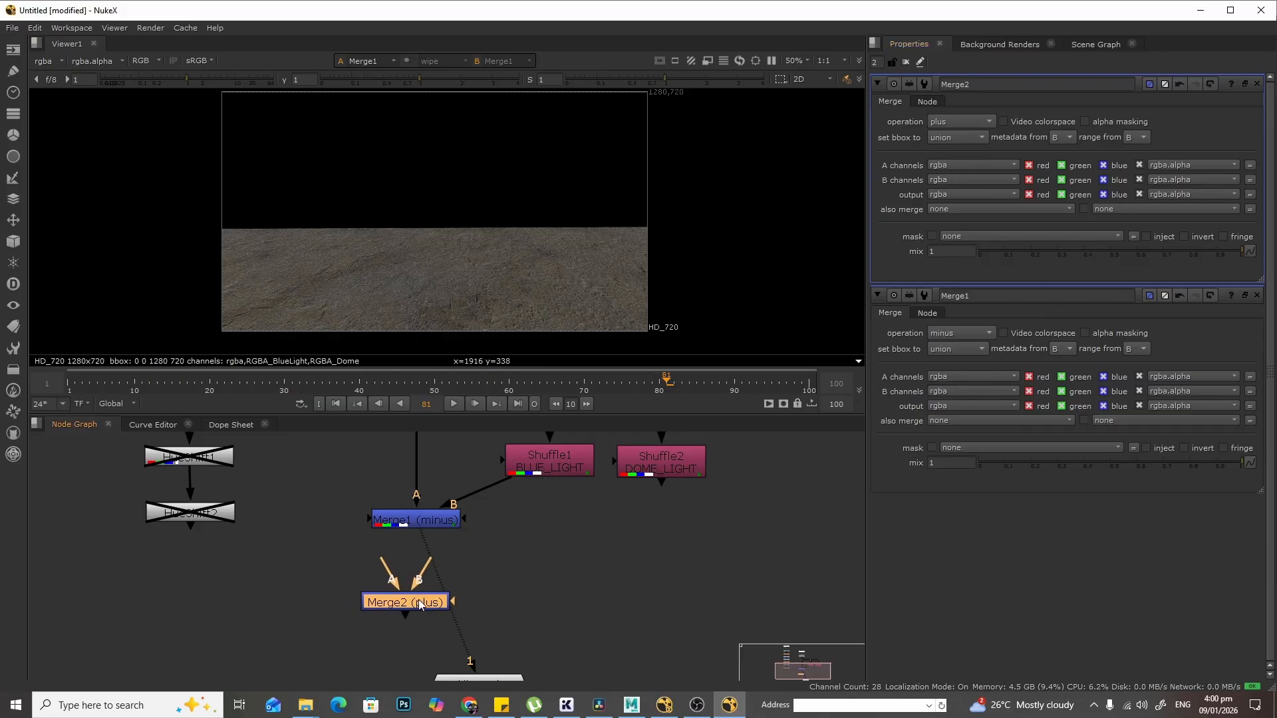
scroll(520, 573, "up", 3)
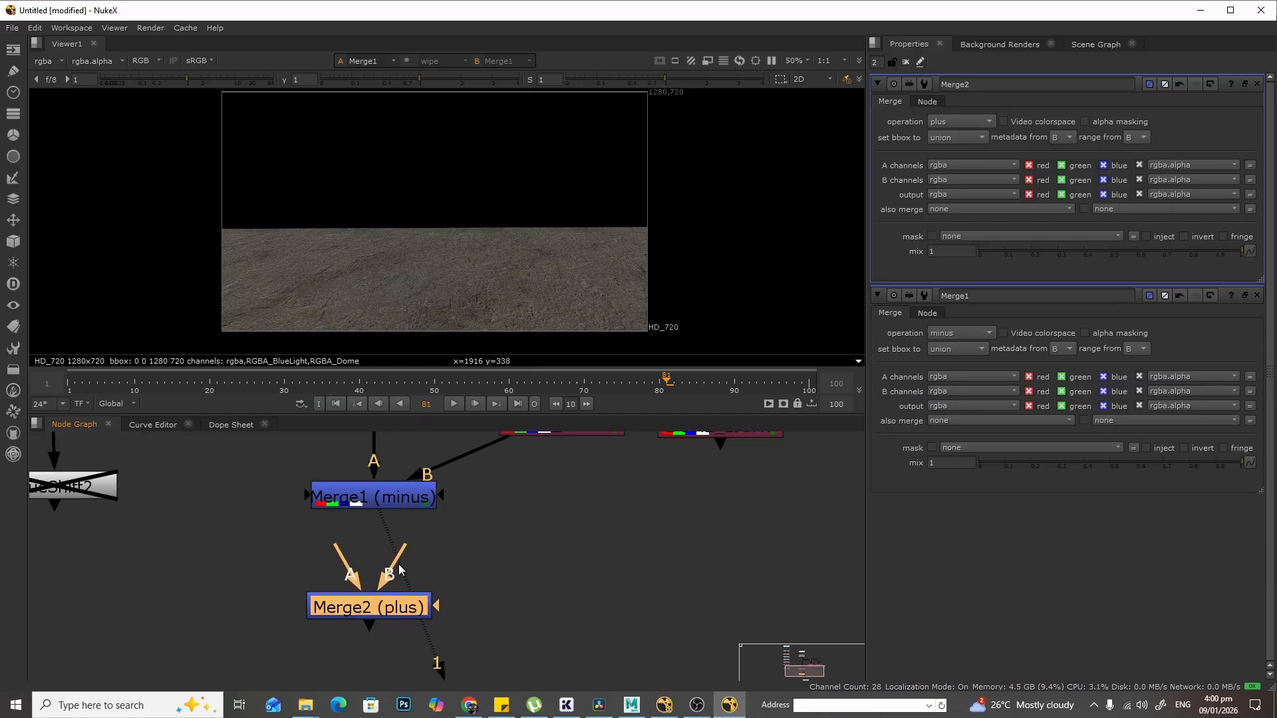
middle_click_drag(502, 536, 502, 556)
left_click_drag(349, 588, 359, 523)
left_click_drag(404, 564, 544, 461)
left_click_drag(459, 533, 562, 577, "ctrl")
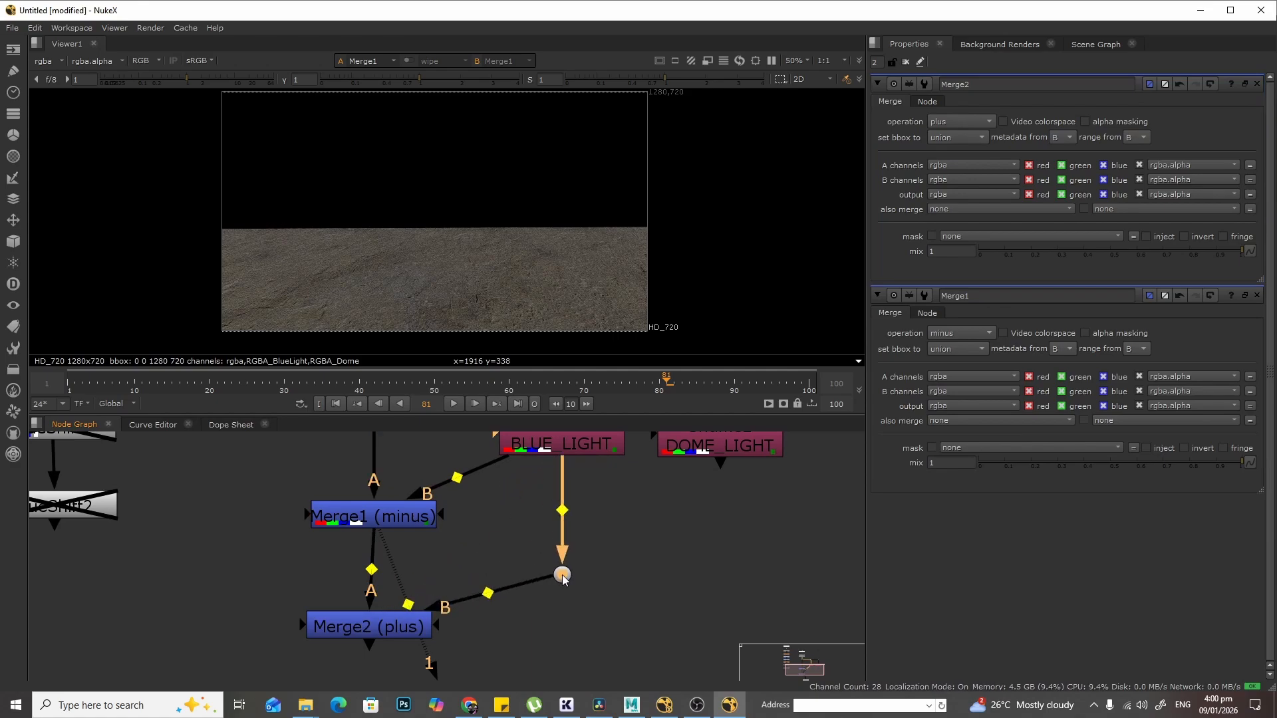
key("1")
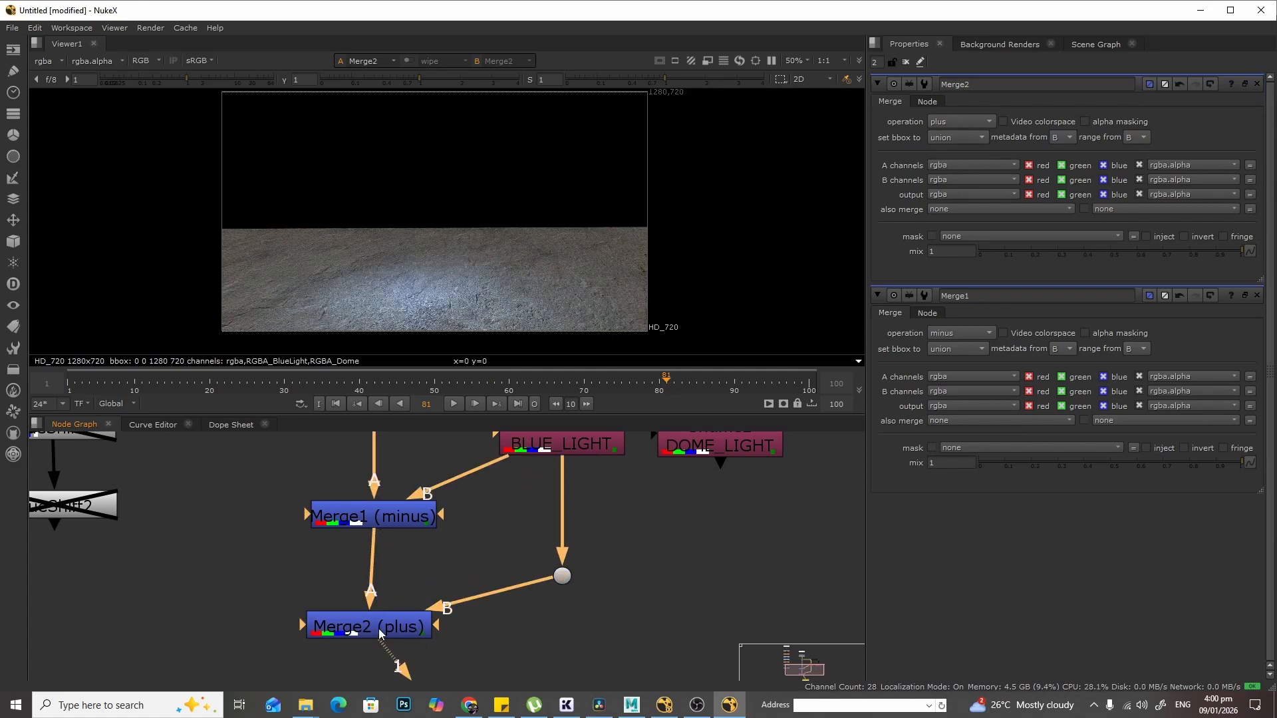
- Zoom out the node graph and compare Read2 with the Merge2 result in the viewer
scroll(456, 526, "down", 3)
middle_click_drag(451, 489, 453, 513)
scroll(453, 509, "down", 2)
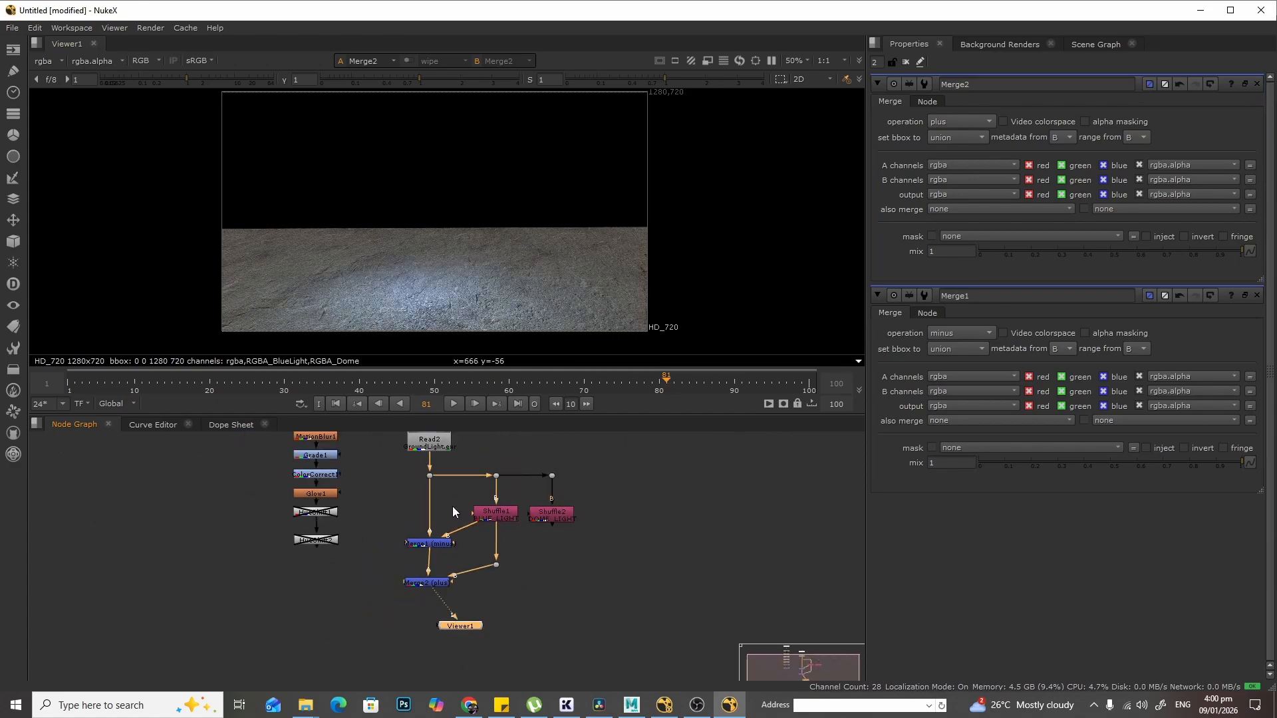
left_click(435, 441)
key("1")
left_click(433, 580)
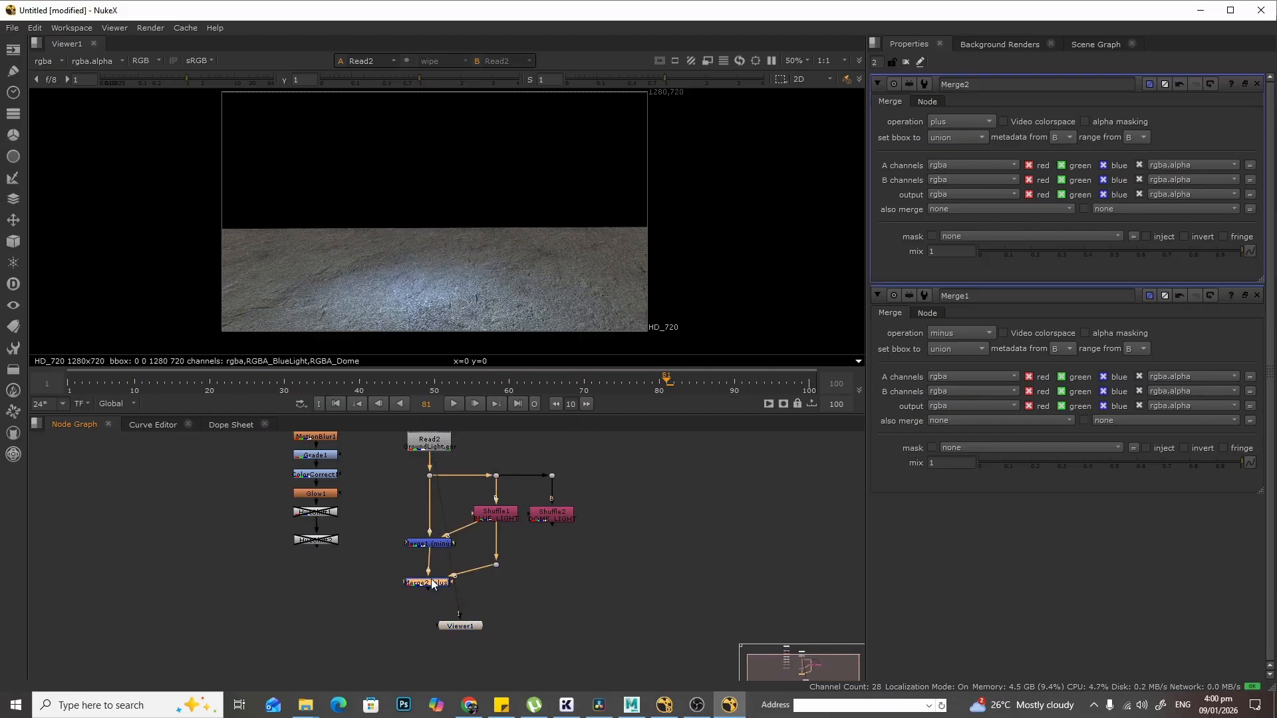
- View Merge2 and move Merge1 and Merge2 up to tidy the node tree layout
key("1")
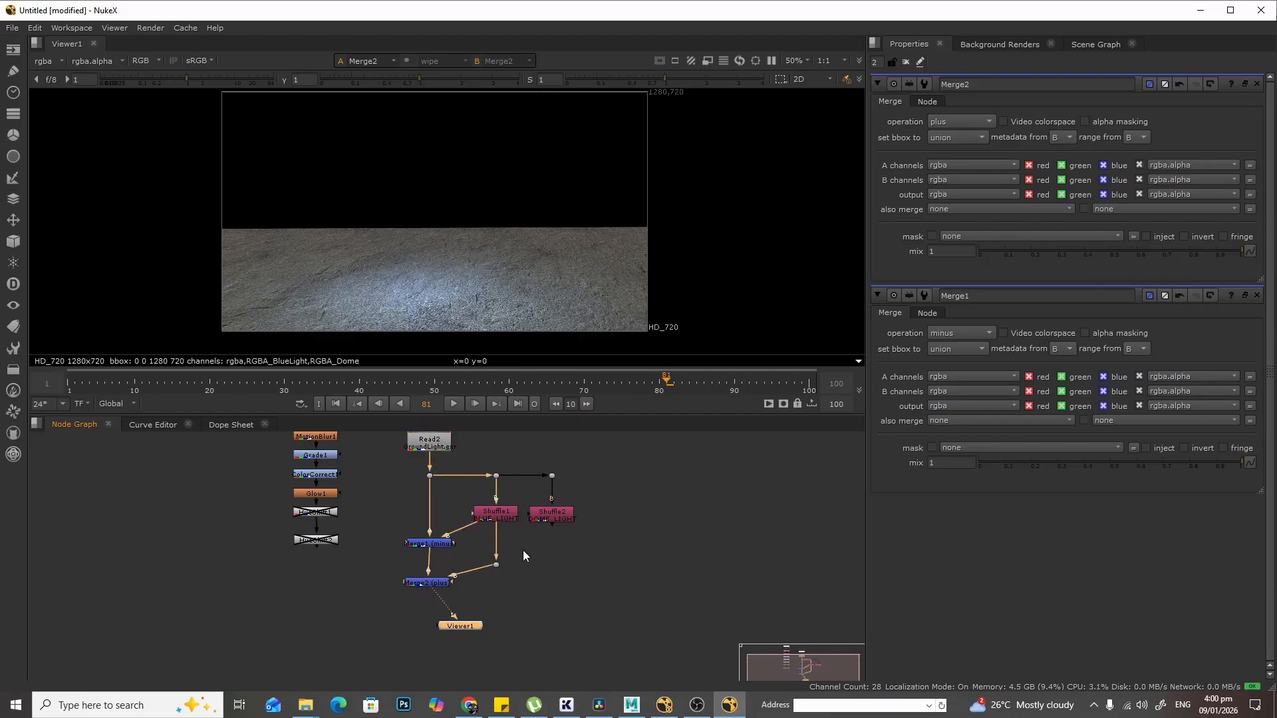
scroll(523, 549, "up", 3)
left_click(372, 602)
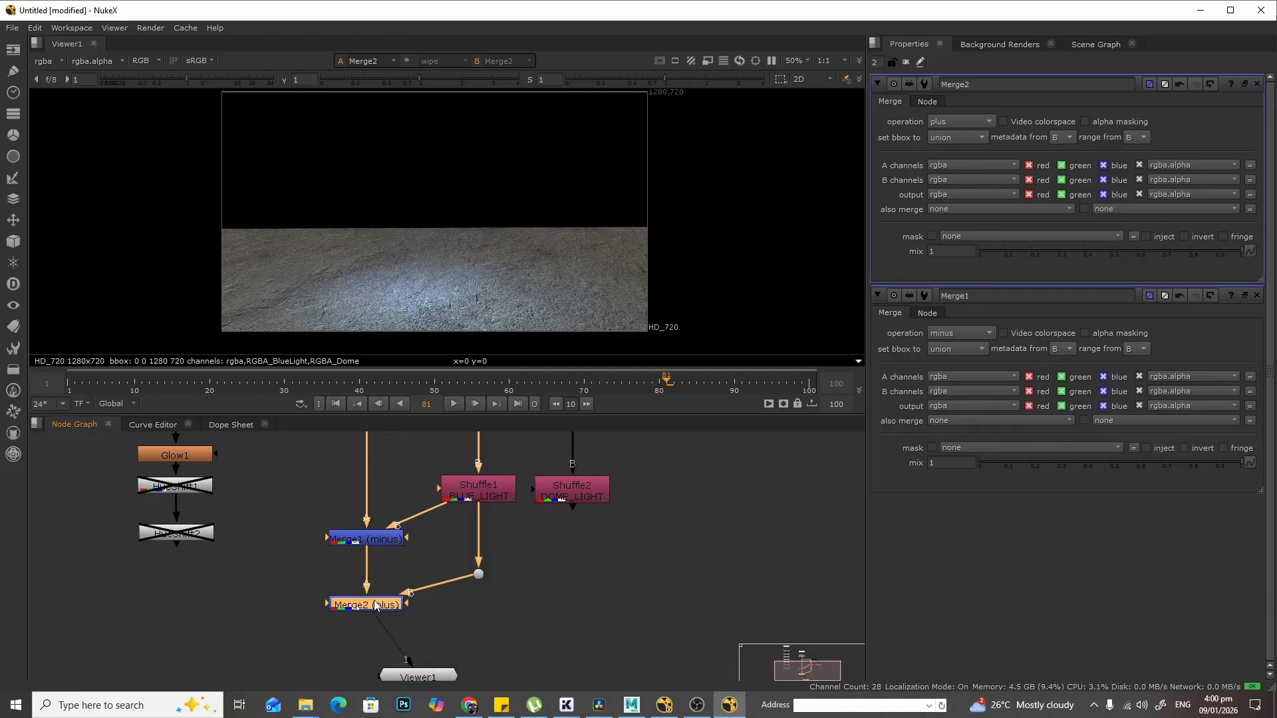
middle_click_drag(578, 526, 636, 588)
left_click_drag(712, 514, 339, 612)
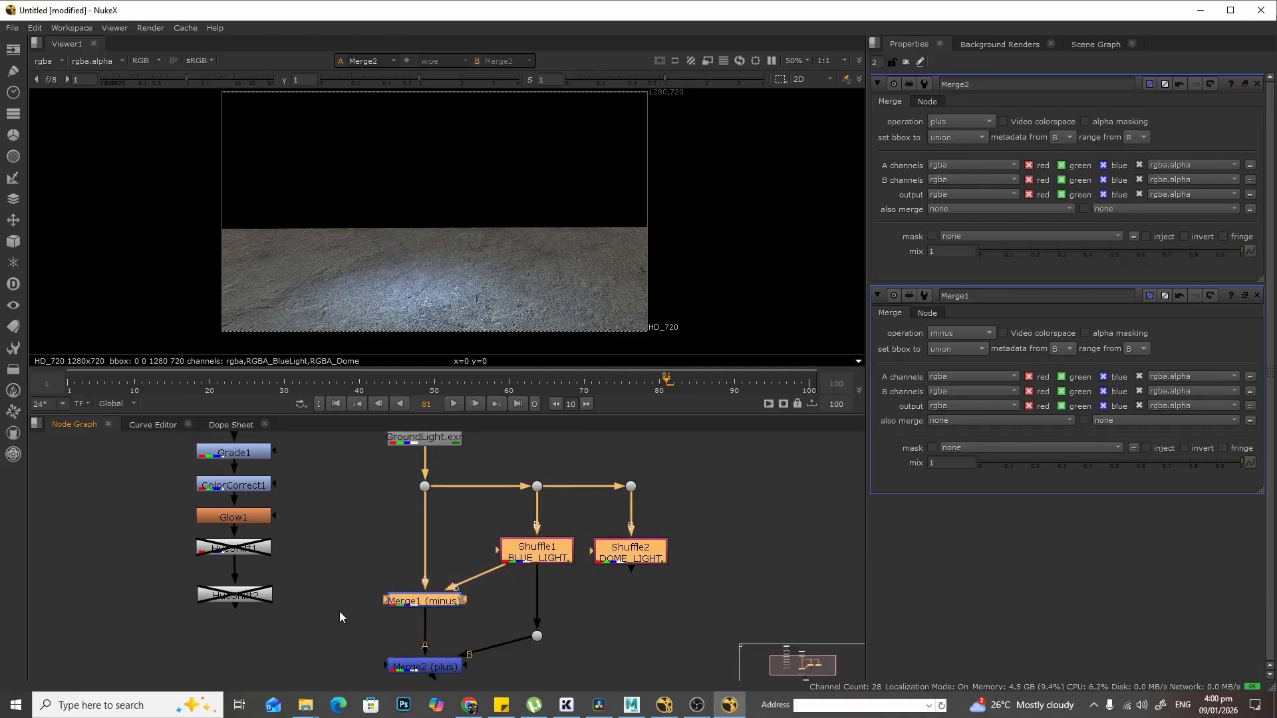
left_click_drag(452, 606, 452, 579)
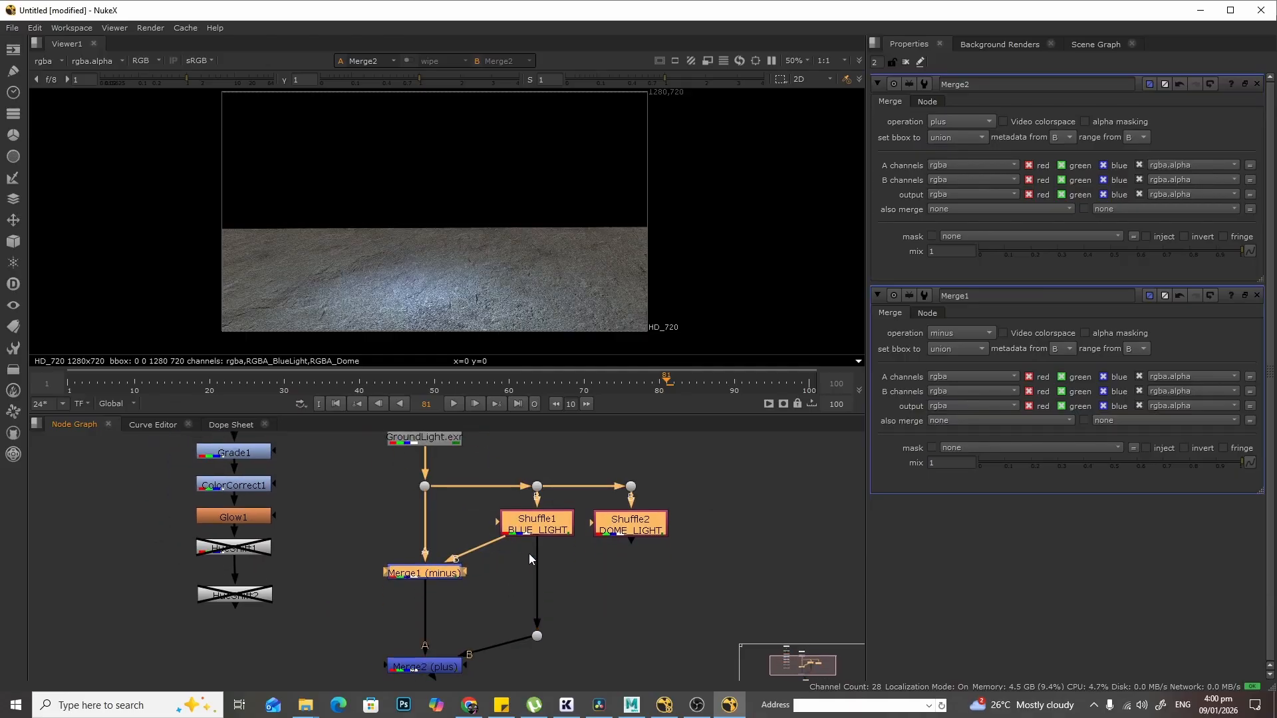
left_click(557, 560)
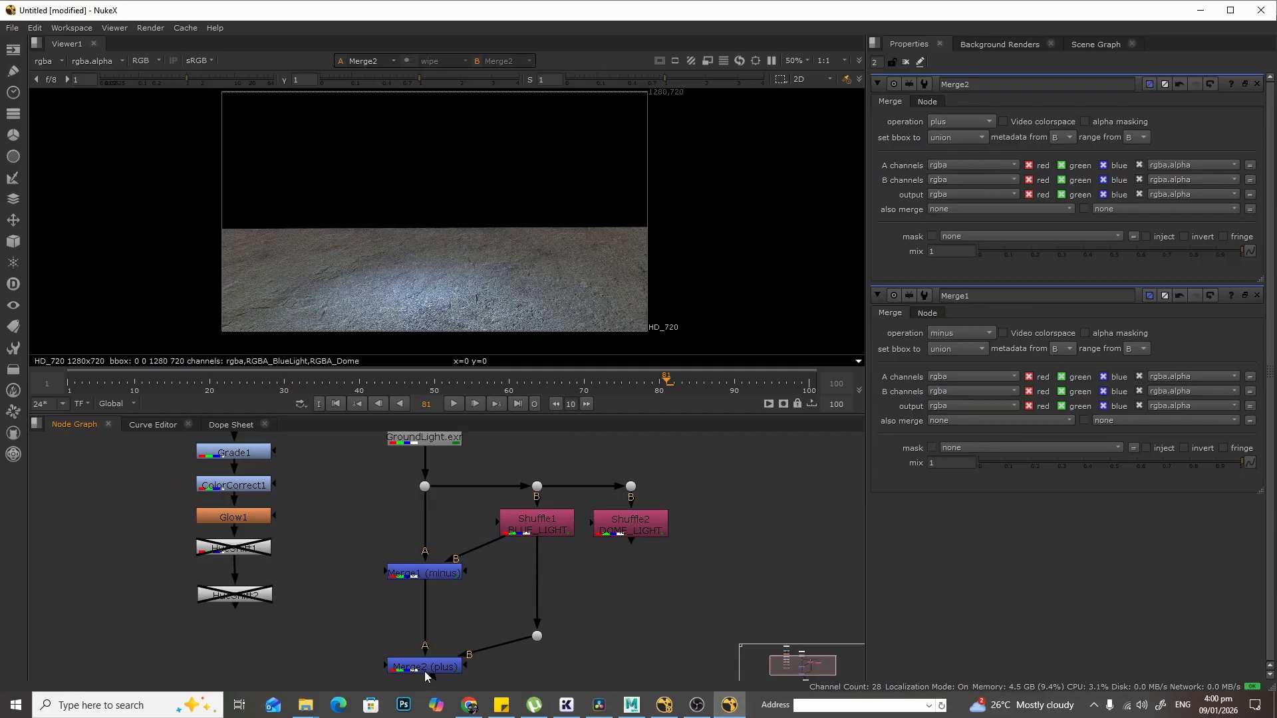
left_click_drag(435, 671, 435, 663)
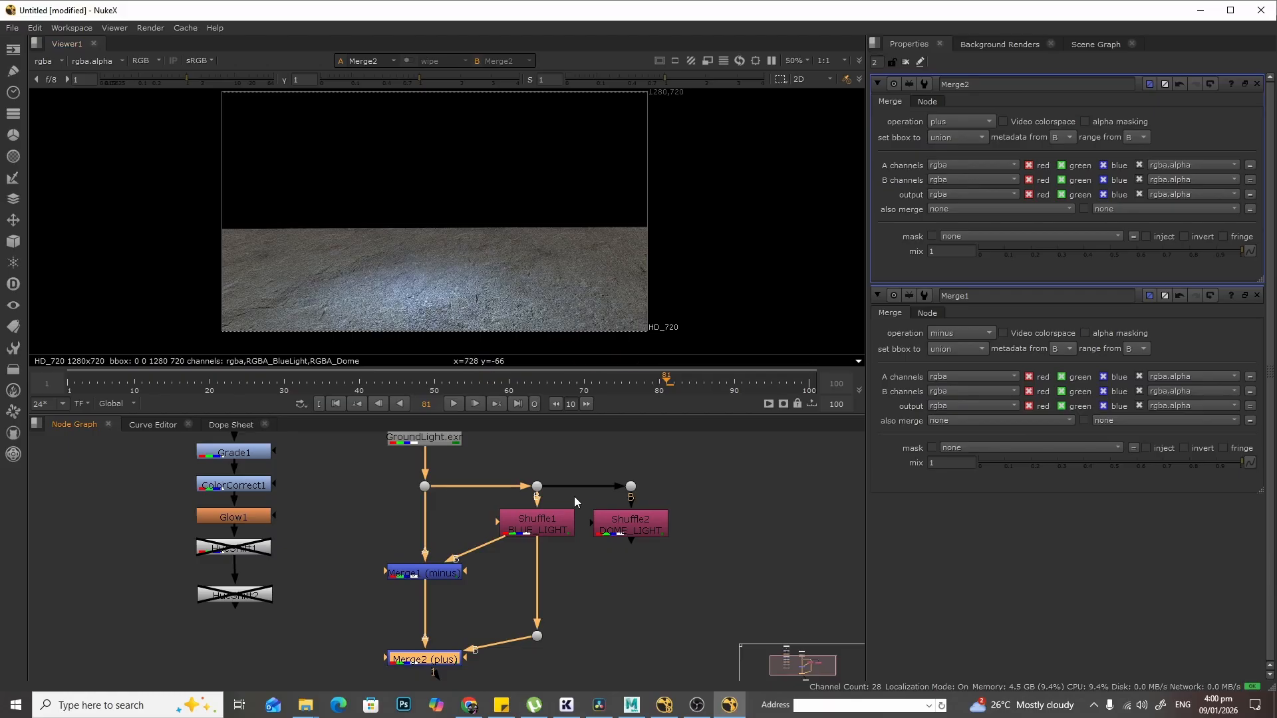
- Insert a ColorCorrect node on the Shuffle1 branch feeding Merge2's B input
left_click(566, 574)
key("Tab")
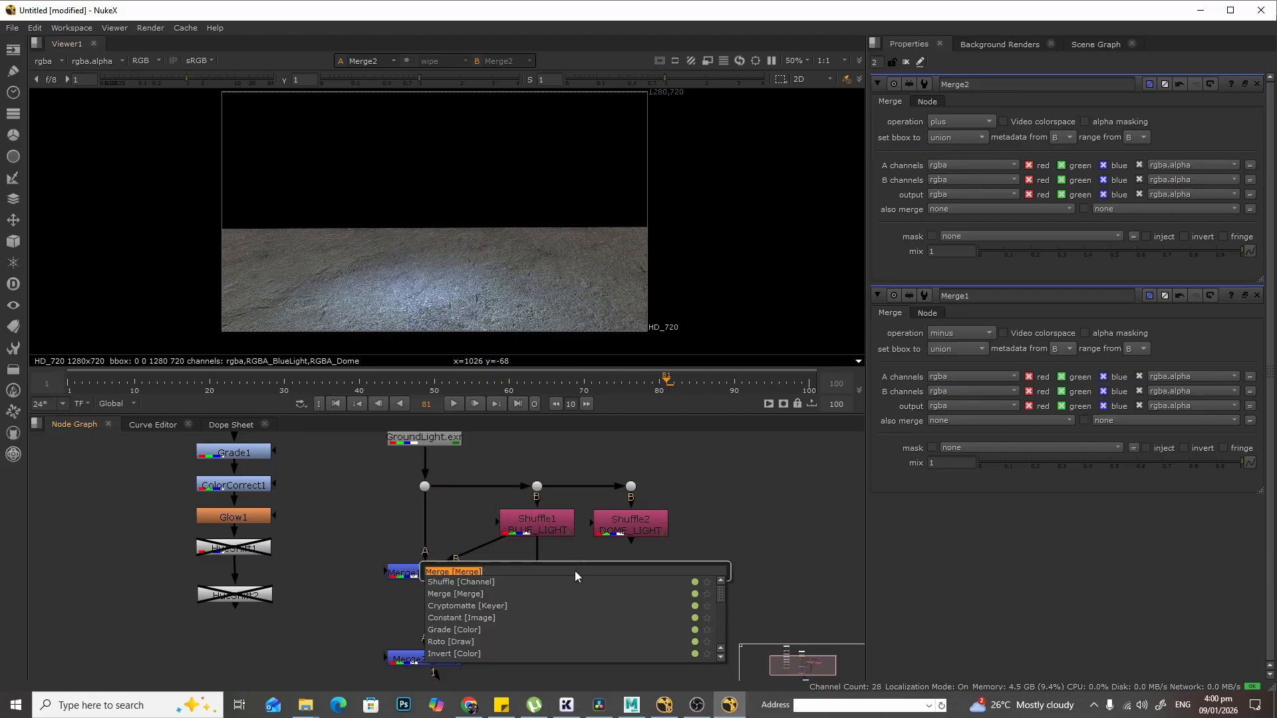
type("color")
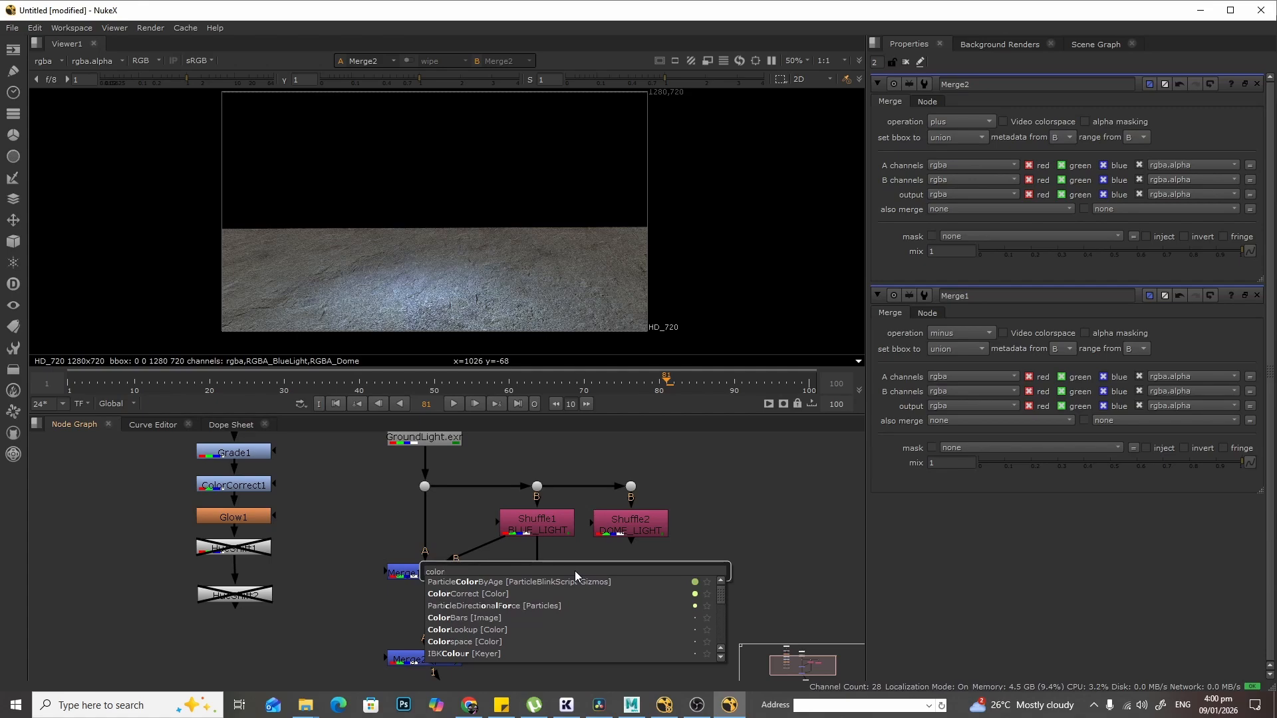
left_click(549, 594)
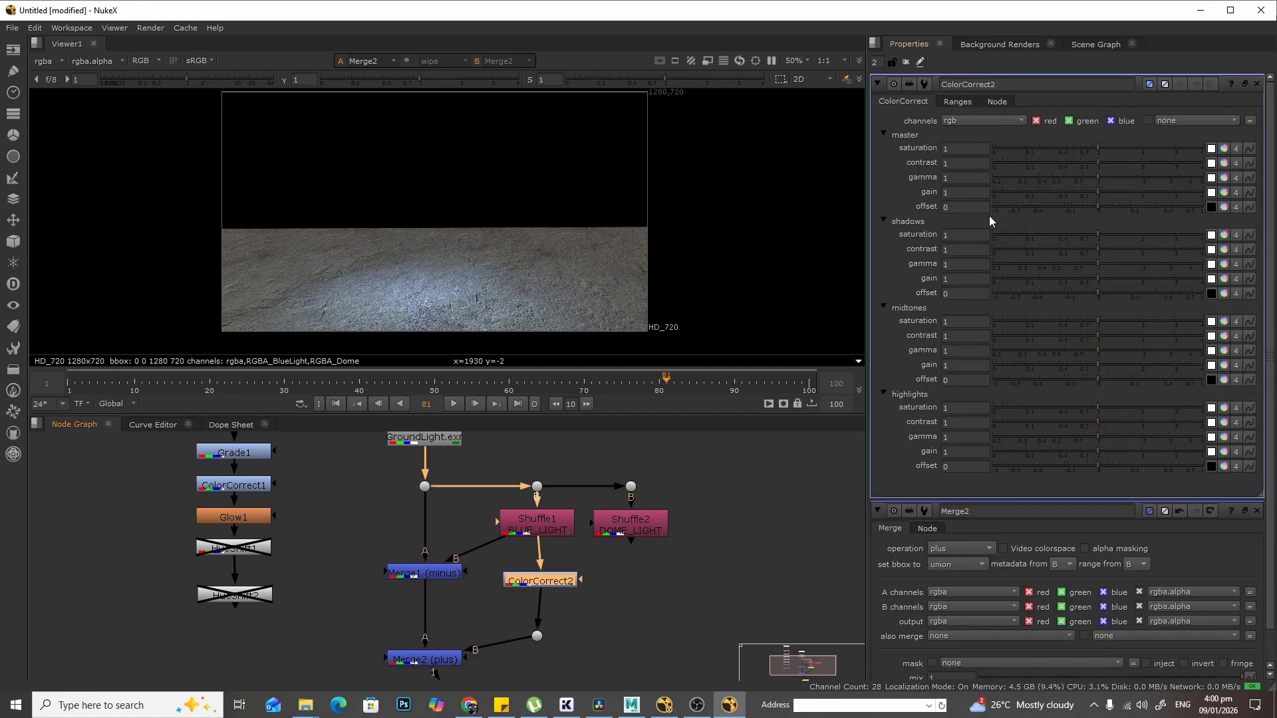
left_click_drag(1098, 177, 1105, 233)
left_click(1225, 177)
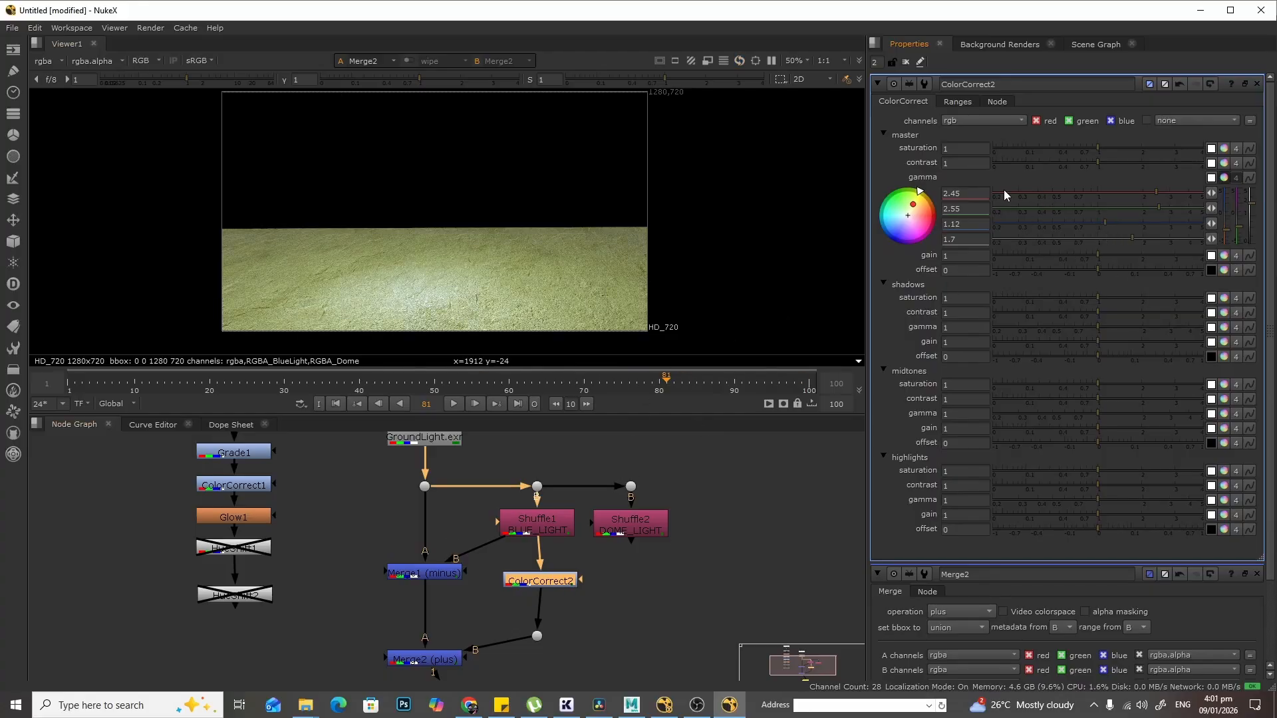
left_click(1210, 85)
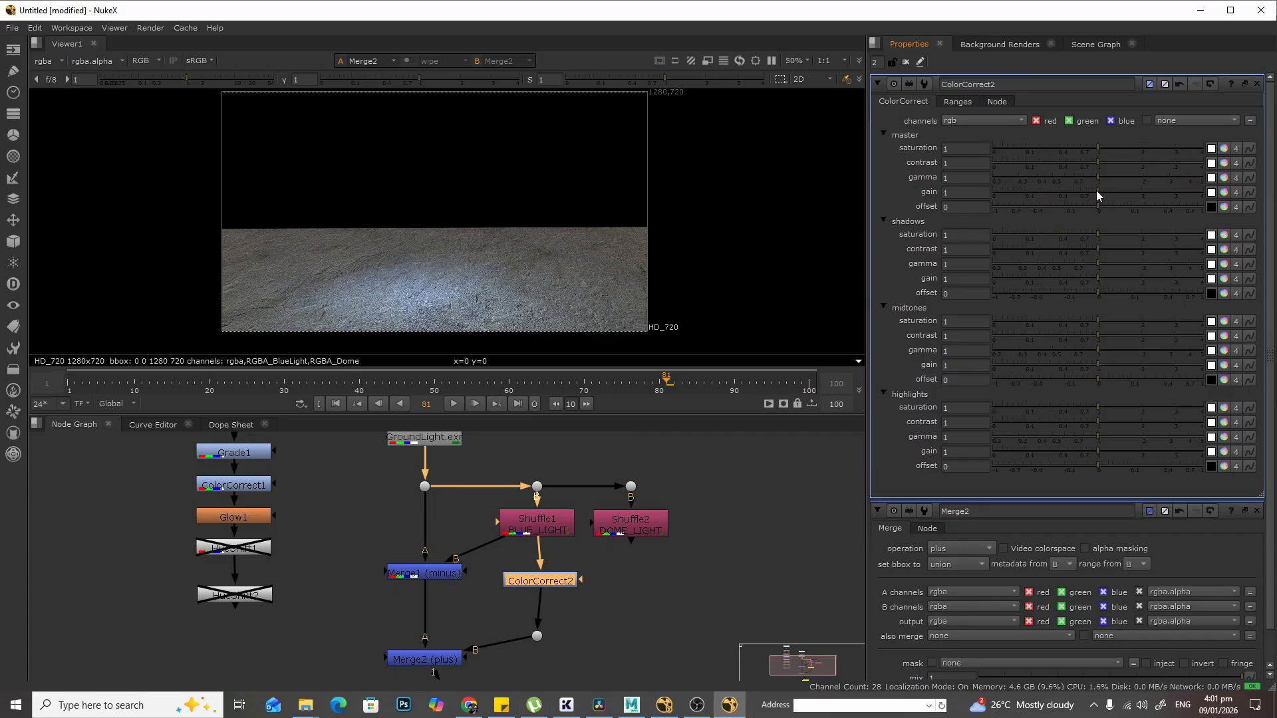
- Set ColorCorrect2's master gain to 1.6 and nudge the nodes into place
left_click_drag(1096, 192, 1127, 210)
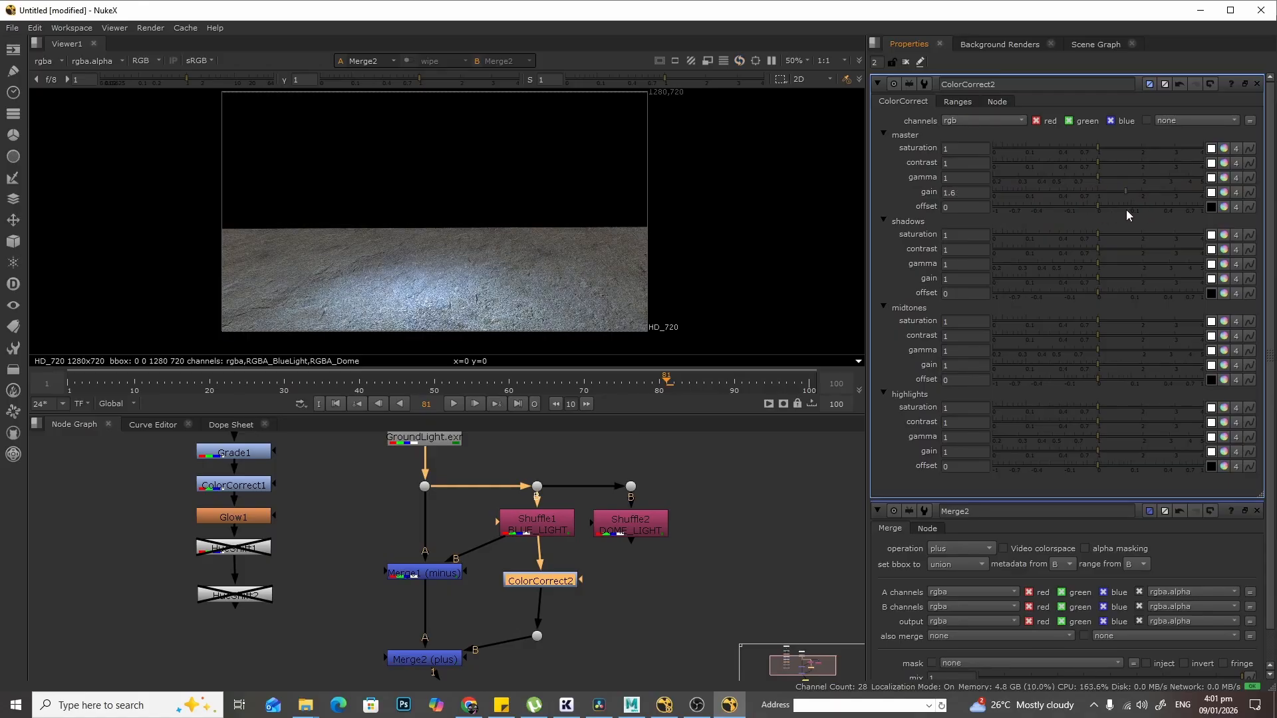
left_click_drag(557, 581, 552, 581)
middle_click_drag(643, 605, 660, 517)
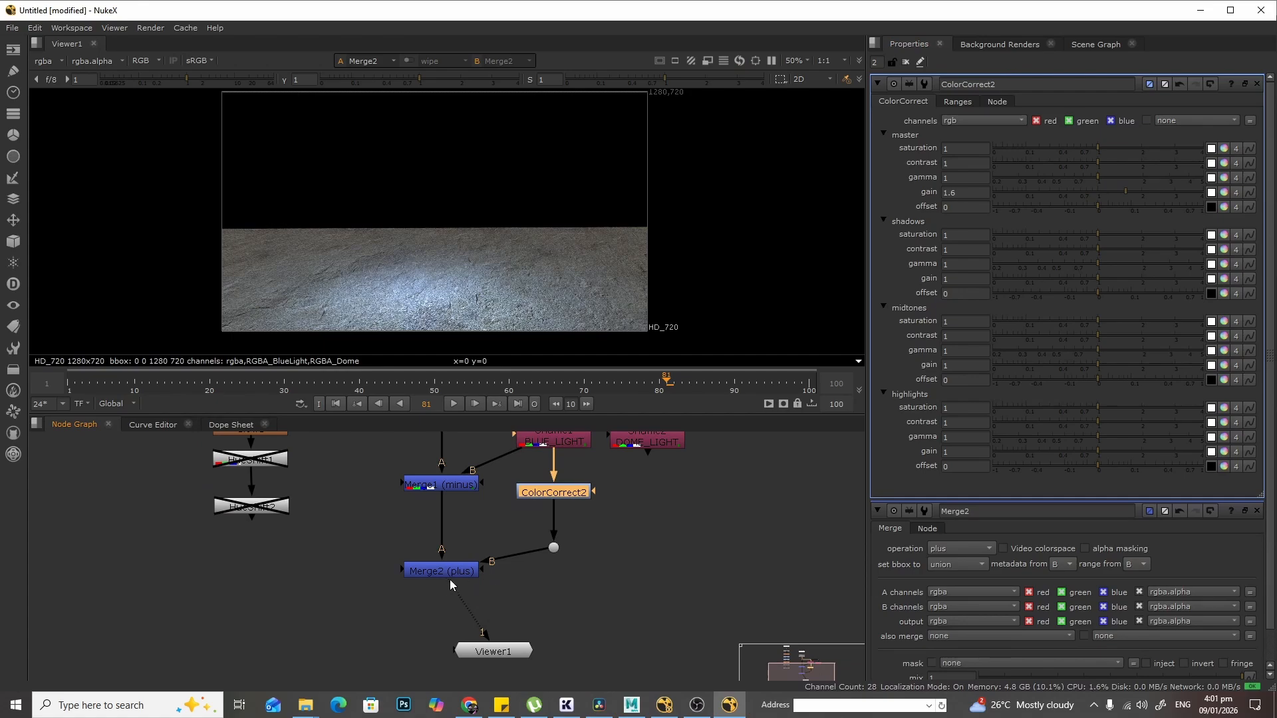
left_click_drag(450, 573, 453, 553)
- Add a new Merge node beside the tree and set its operation to minus
scroll(639, 525, "down", 3)
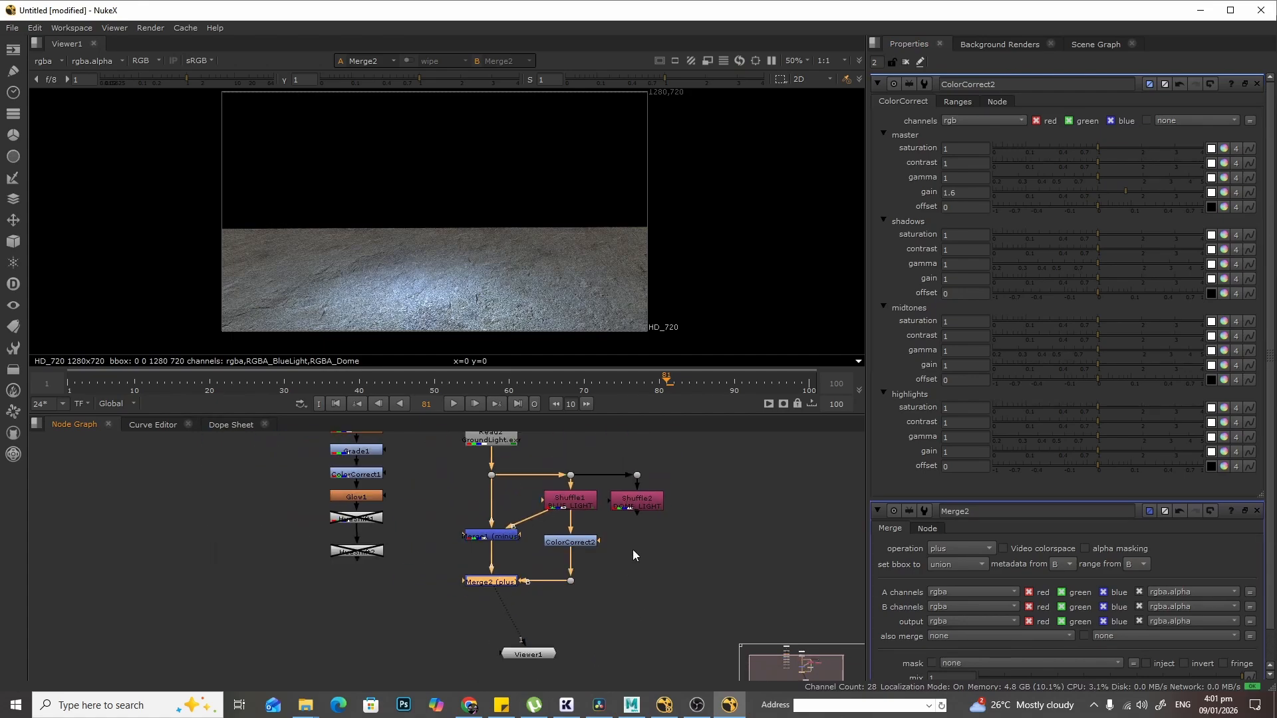
scroll(644, 533, "up", 3)
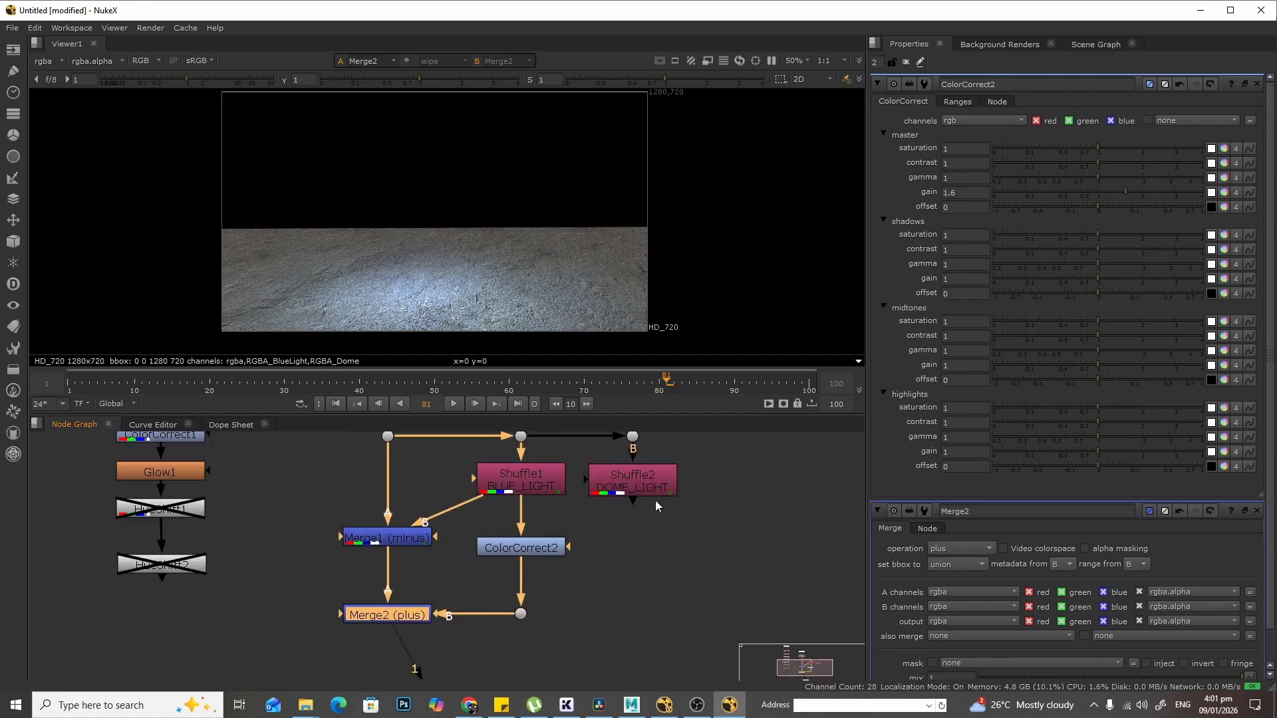
scroll(632, 490, "down", 3)
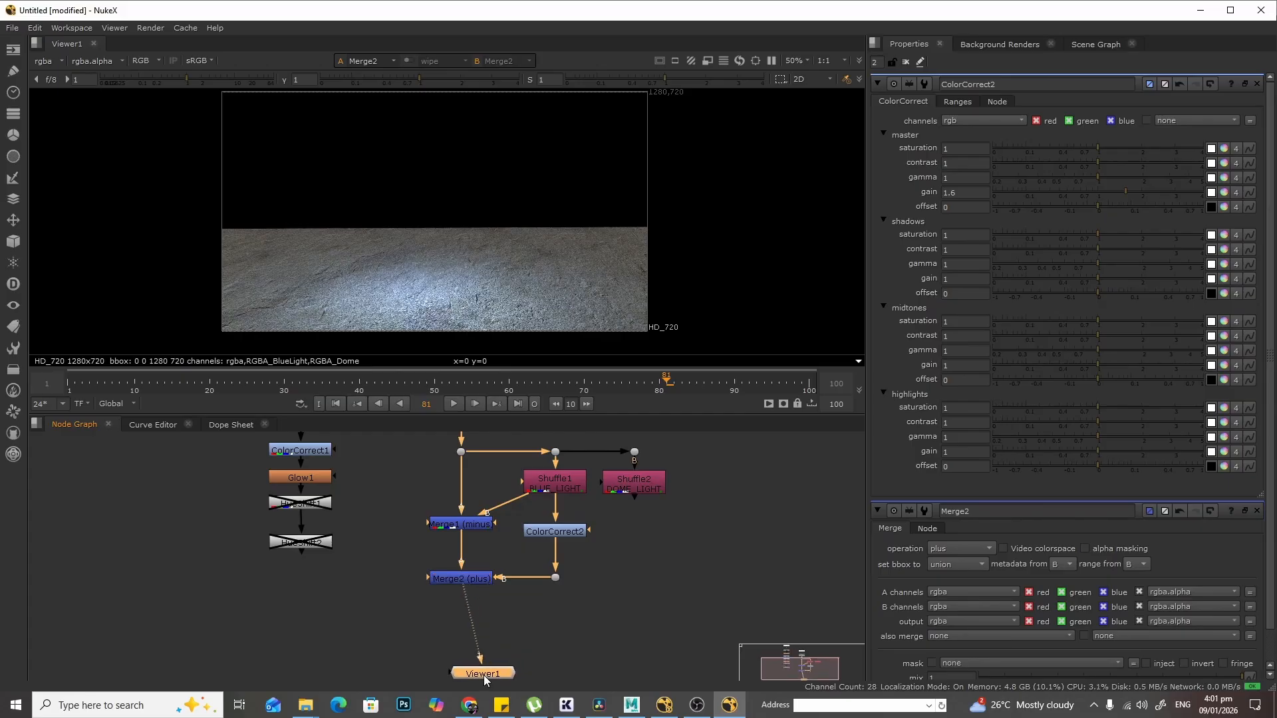
key("Tab")
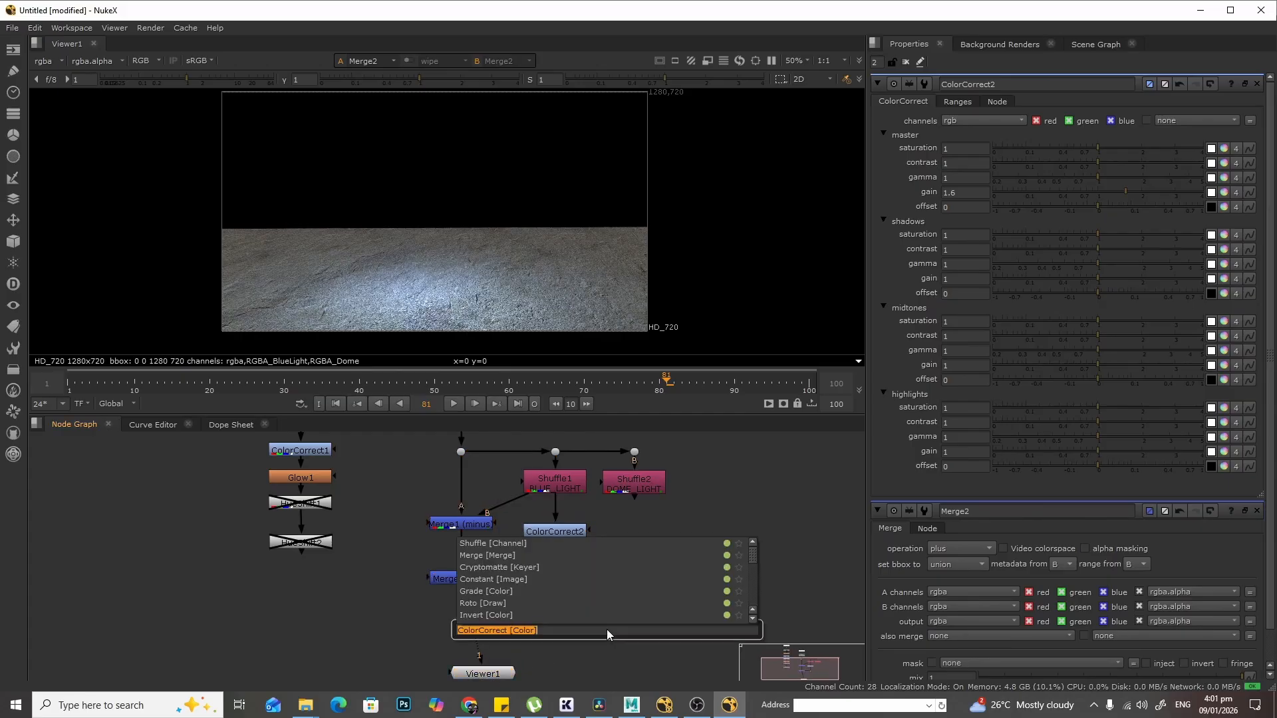
type("merge")
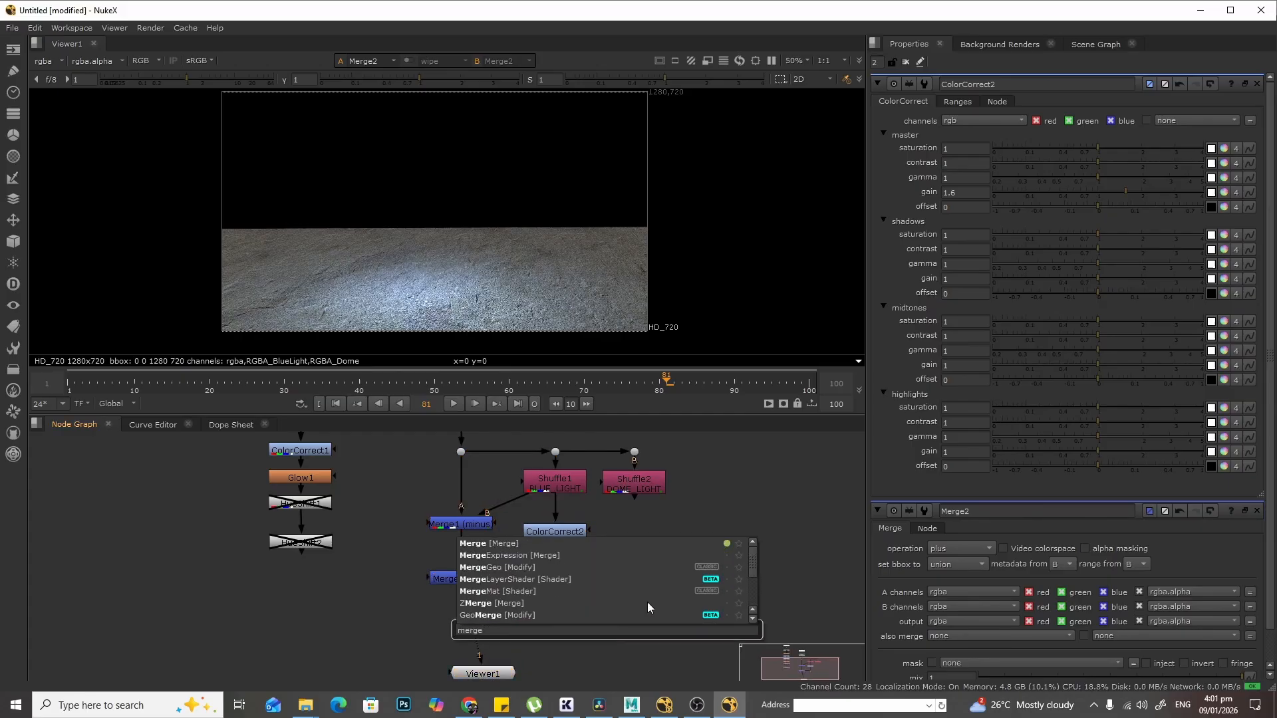
left_click(601, 543)
left_click(502, 659)
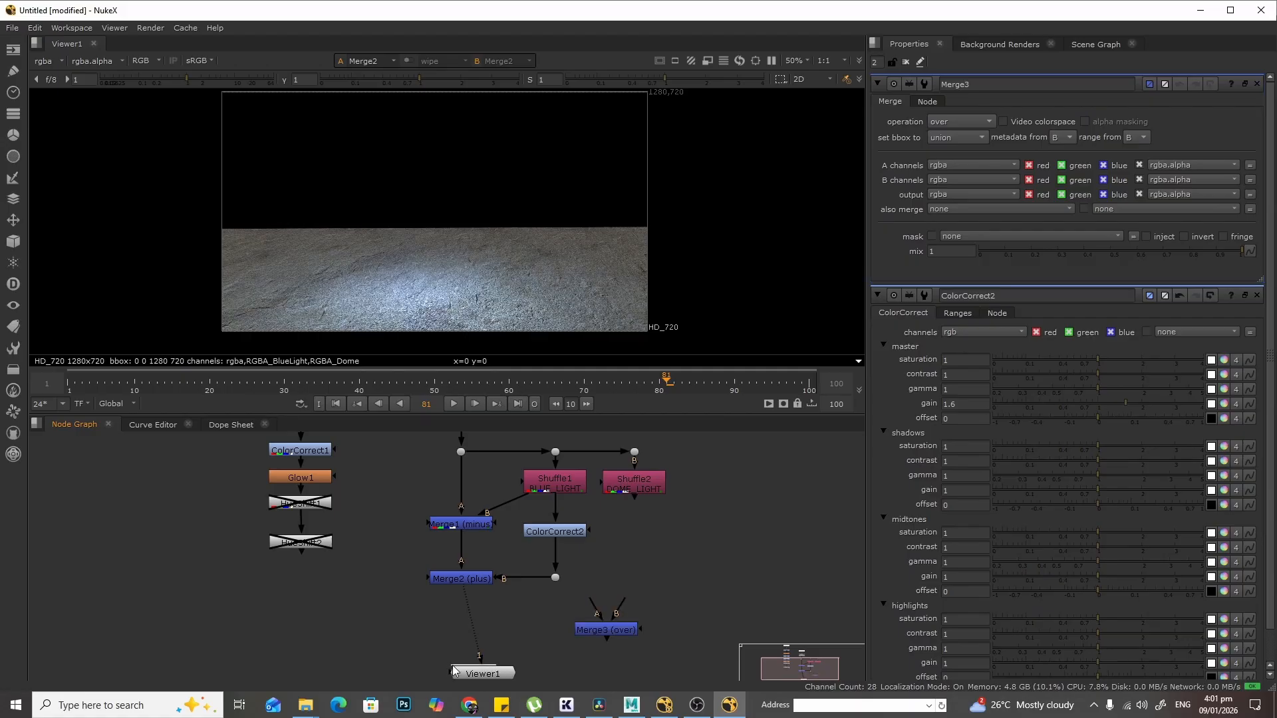
middle_click_drag(648, 575, 661, 554)
left_click(628, 610)
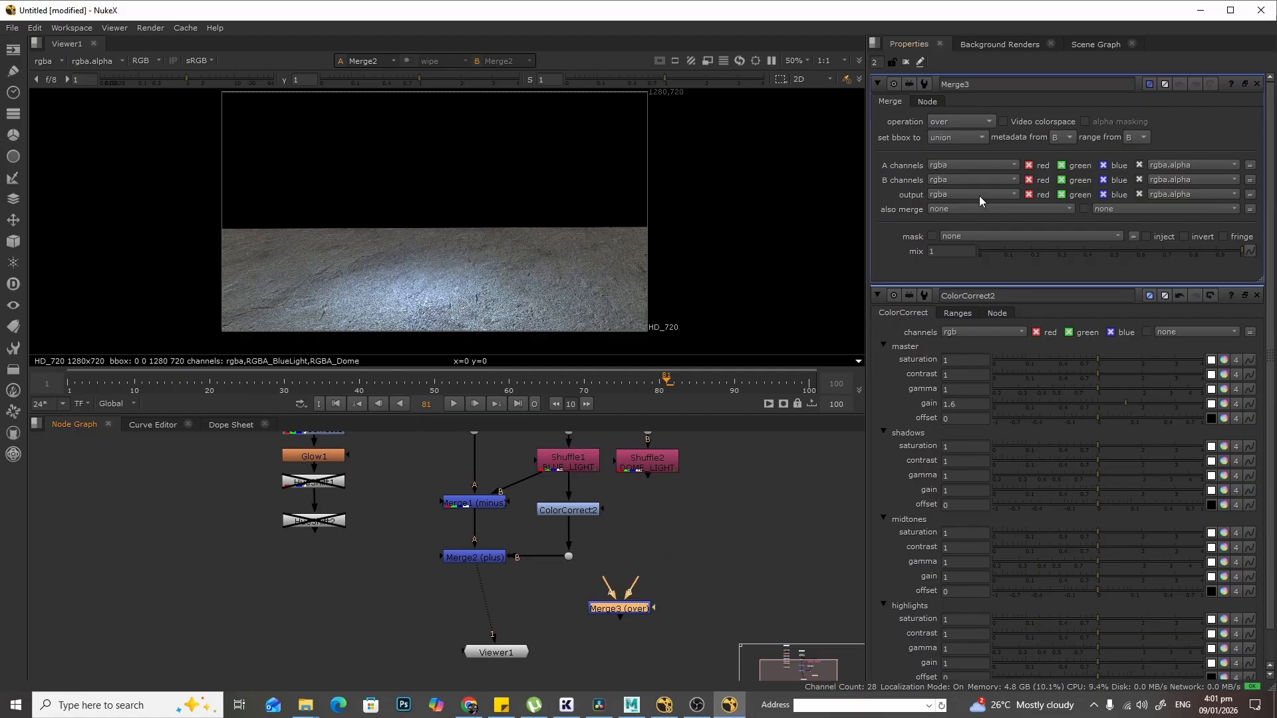
left_click(951, 121)
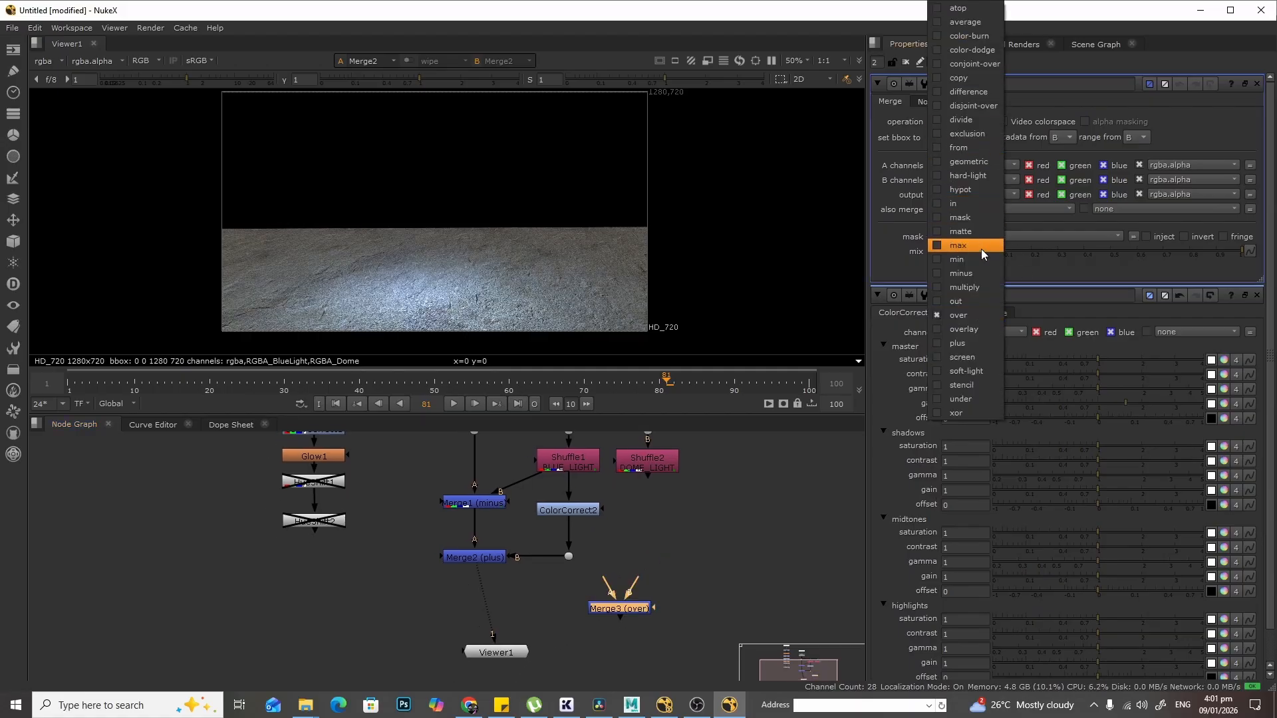
left_click(976, 273)
- Connect Merge3's A input to Merge2 and its B input to Shuffle2, then view Merge3
left_click_drag(637, 609, 418, 542)
scroll(623, 590, "up", 2)
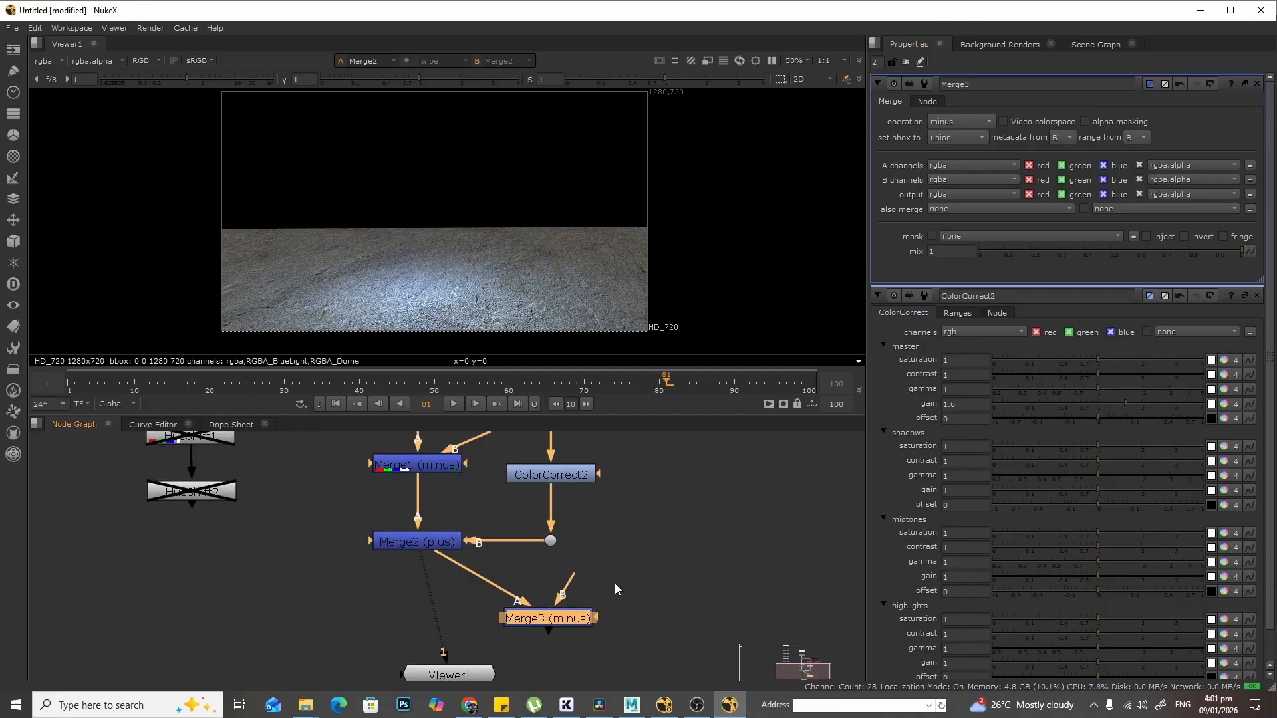
scroll(598, 591, "down", 2)
key("1")
scroll(606, 567, "down", 1)
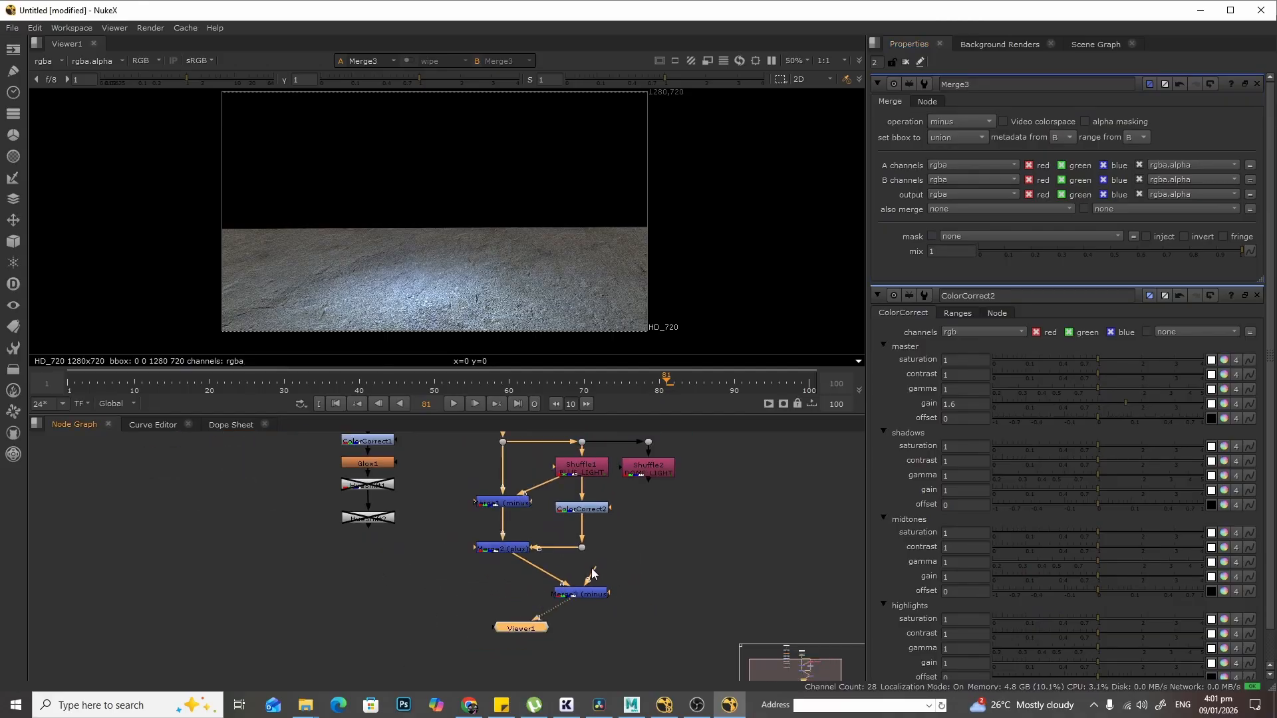
left_click_drag(593, 572, 665, 479)
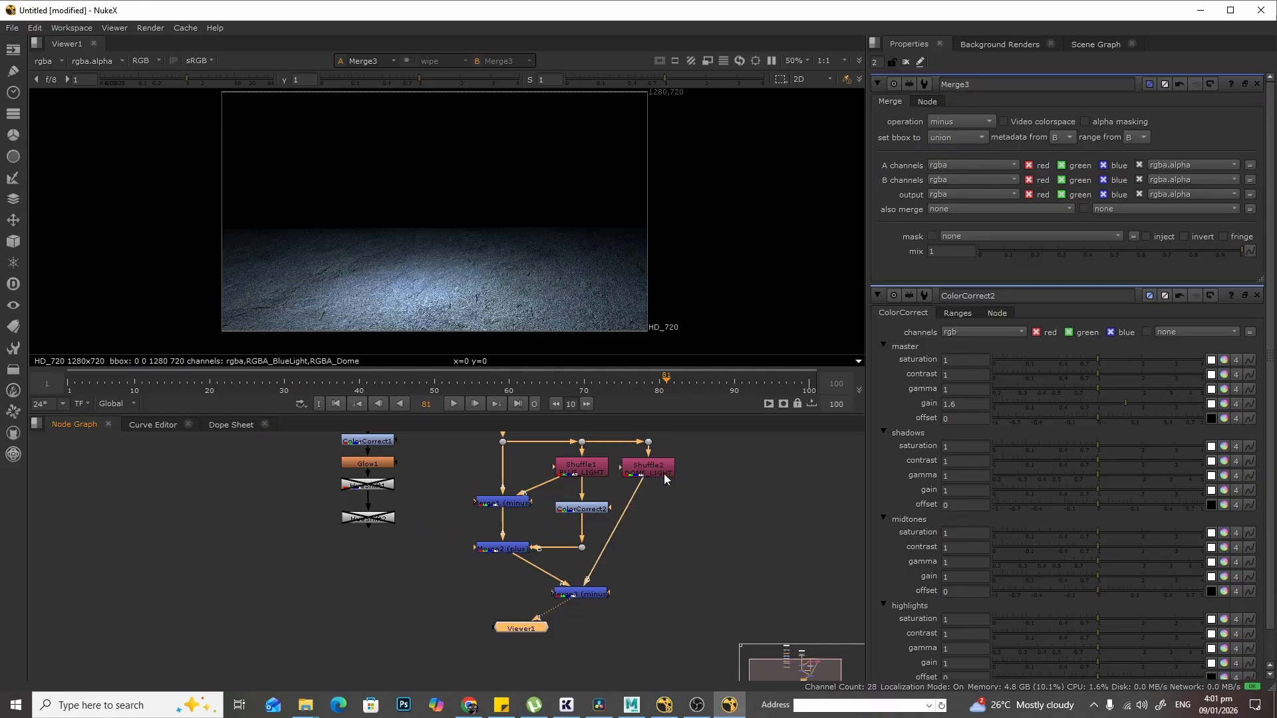
- Rearrange Merge3, its Dot and the Viewer beneath the merge chain
left_click_drag(590, 600, 511, 603)
left_click_drag(573, 532, 654, 556, "ctrl")
left_click_drag(527, 625, 525, 661)
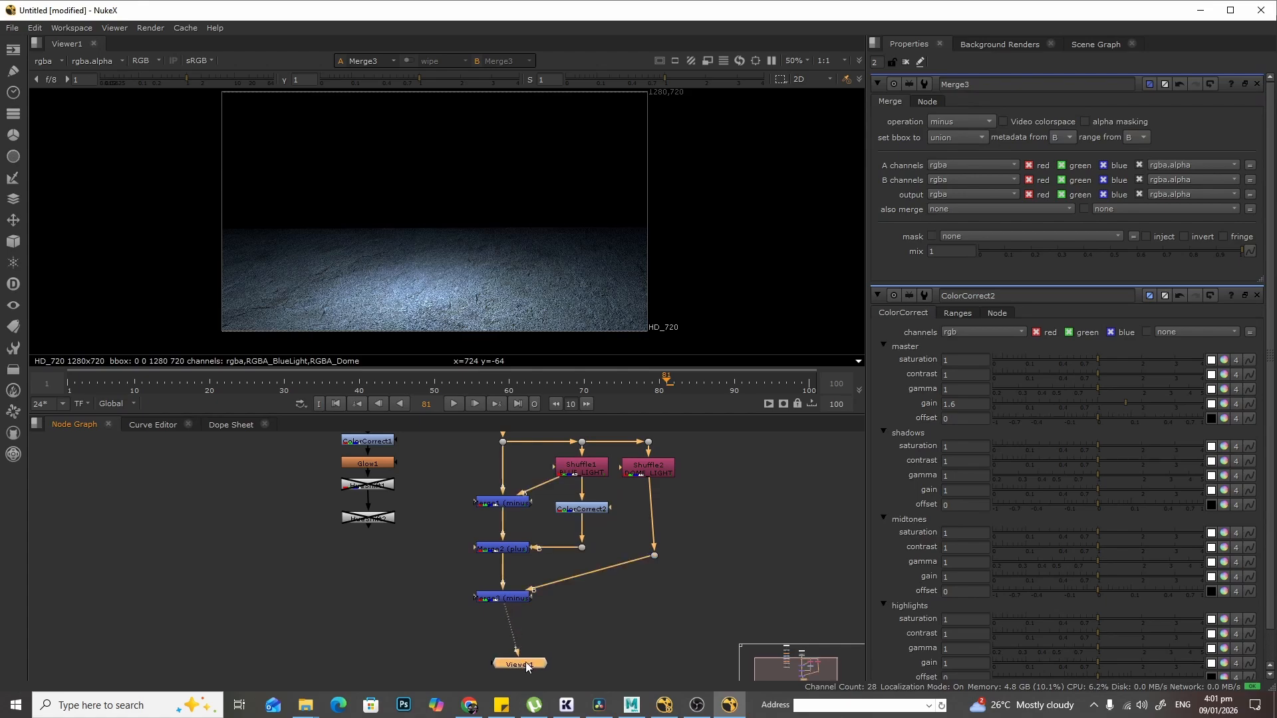
middle_click_drag(618, 612, 632, 568)
left_click(632, 568)
- Add a fourth Merge node and set its operation to plus
key("Tab")
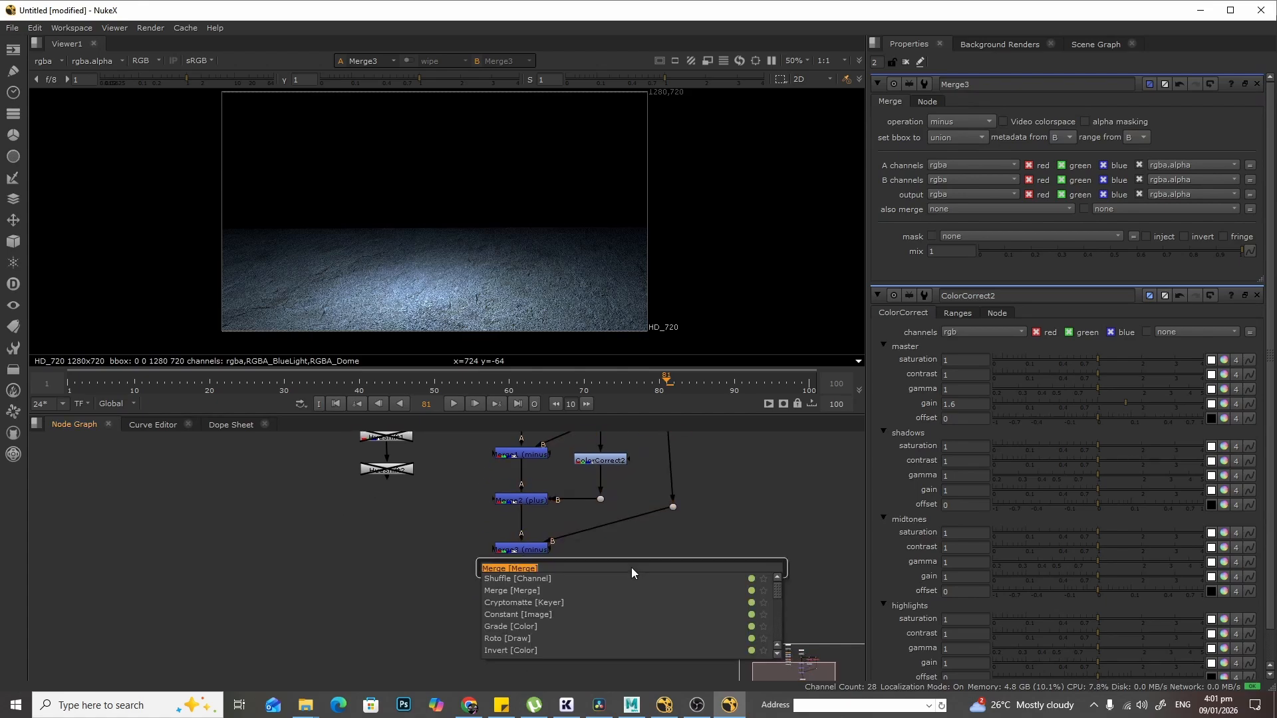
type("merge")
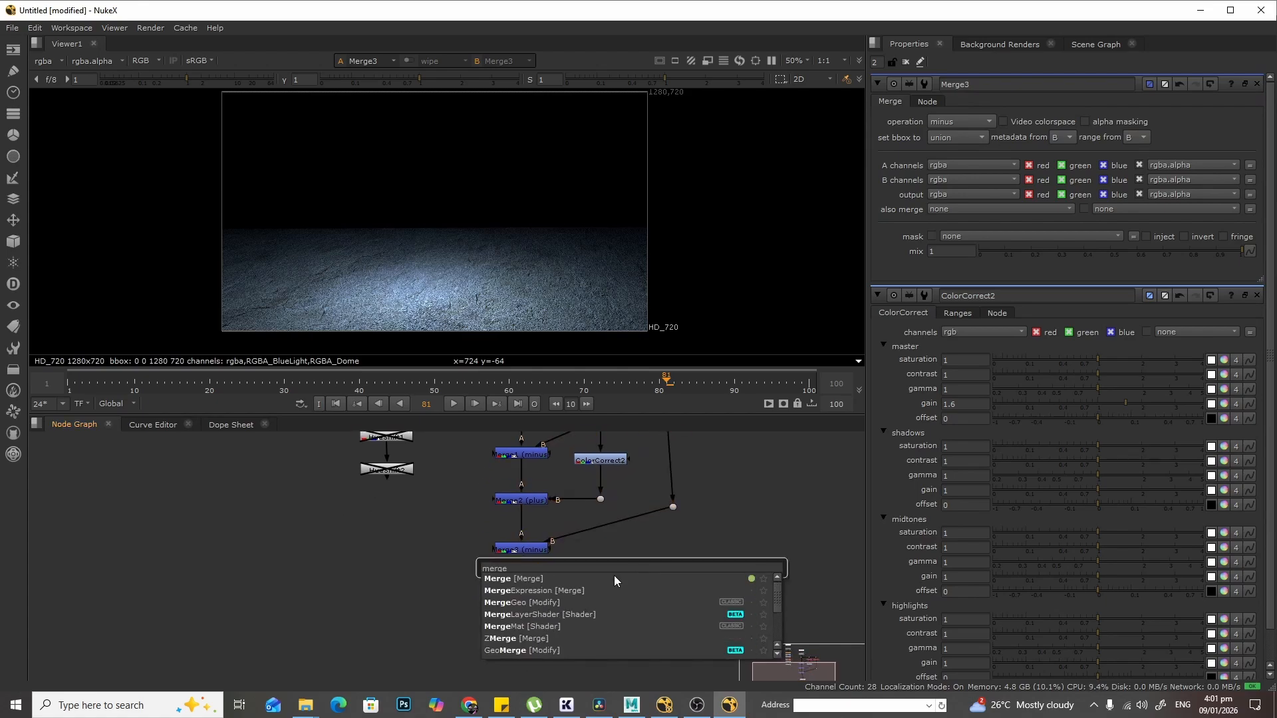
key("Return")
left_click(981, 122)
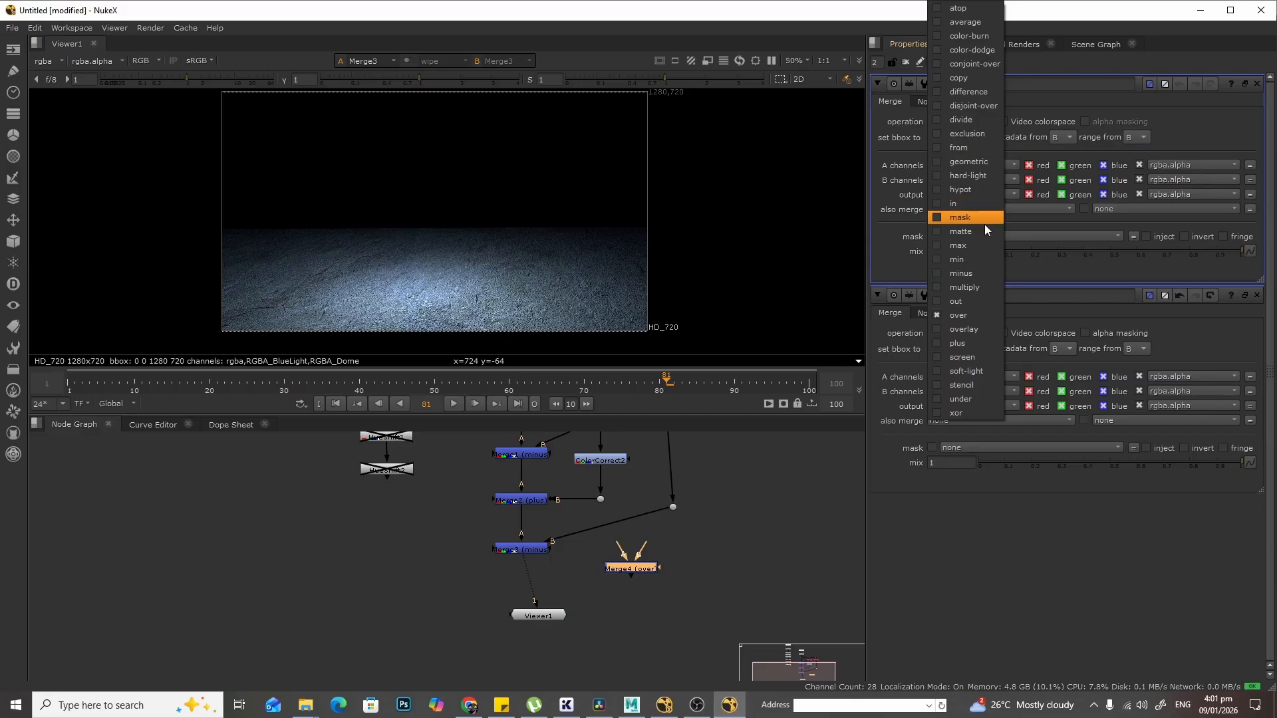
left_click(984, 346)
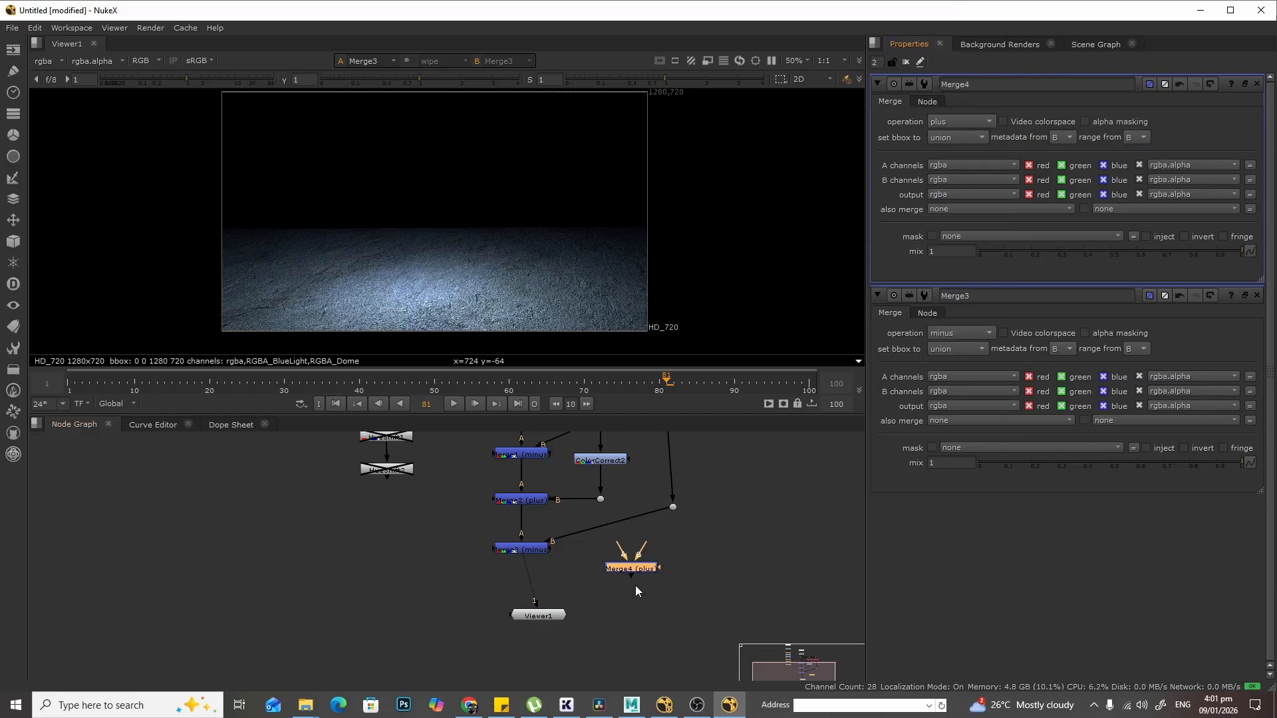
- Connect Merge4's A input to Merge3 and its B input to the Shuffle2 branch through Dots, viewing Merge4
scroll(632, 589, "up", 5)
left_click_drag(592, 560, 478, 586)
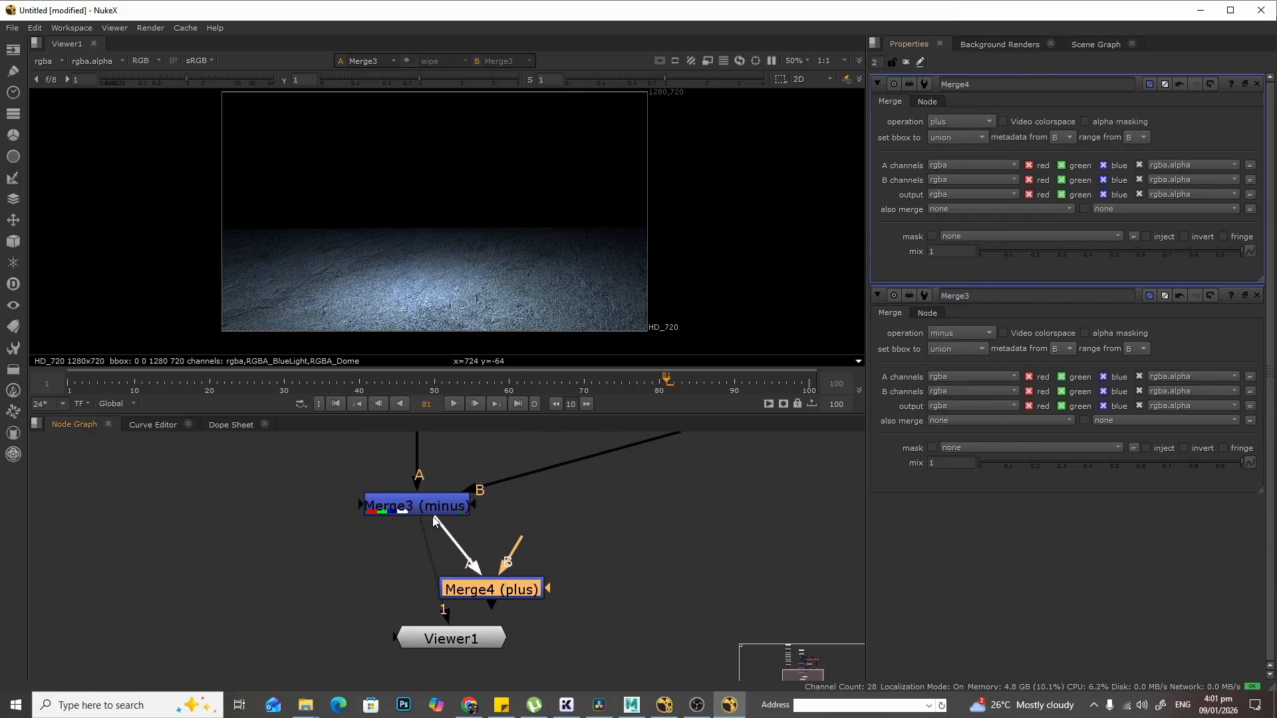
scroll(608, 560, "down", 1)
left_click_drag(533, 545, 698, 446)
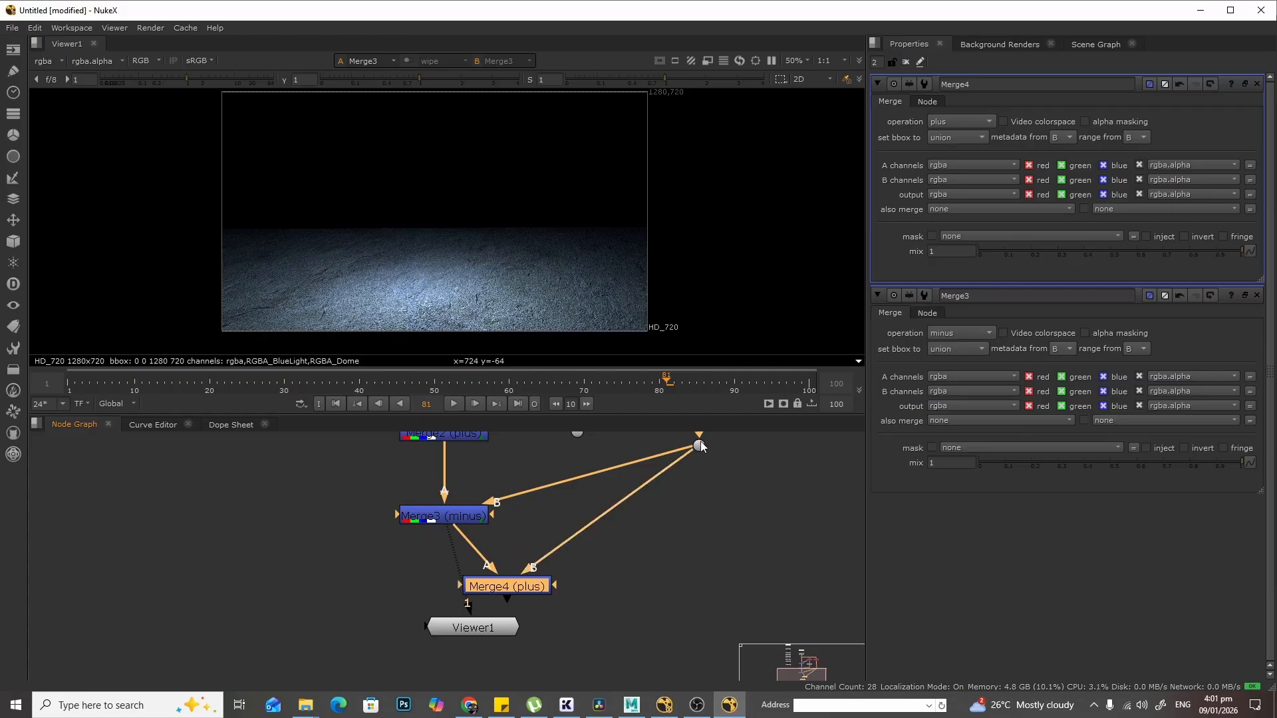
left_click_drag(453, 554, 509, 588)
left_click_drag(518, 588, 457, 584)
left_click_drag(584, 510, 700, 547, "ctrl")
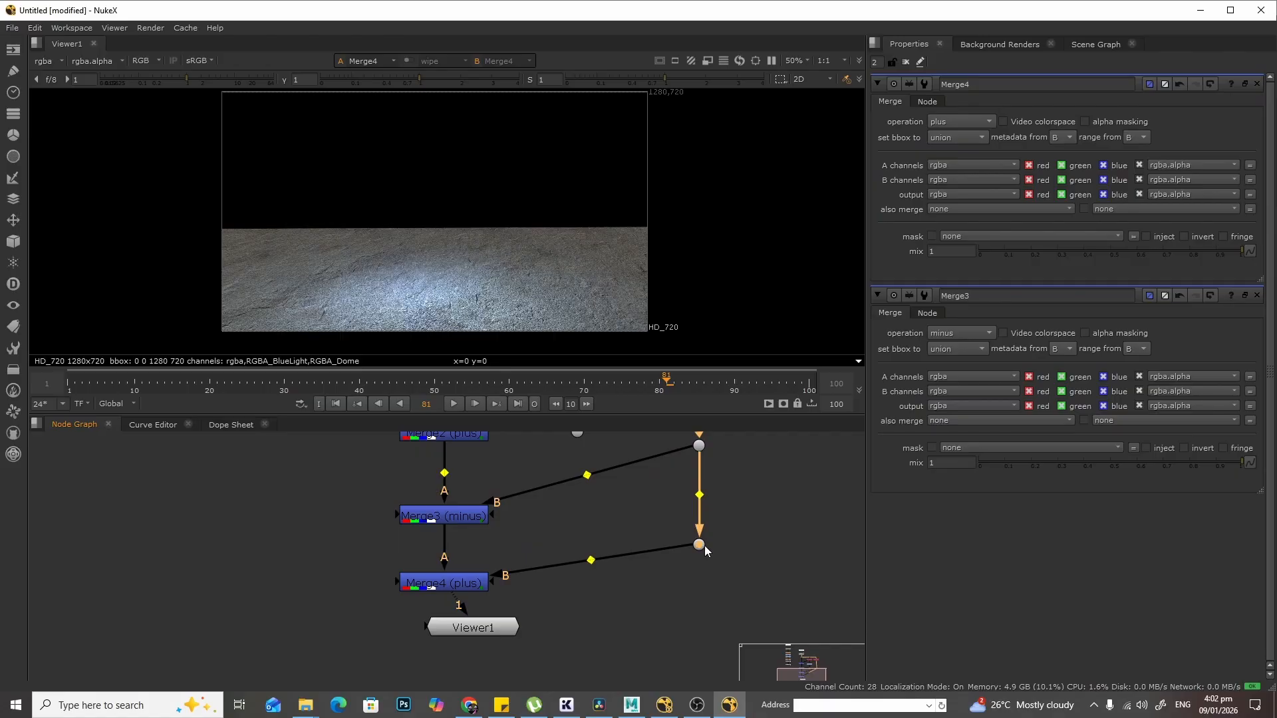
middle_click_drag(610, 492, 616, 580)
- Review the full node tree from the Shuffles down to Merge4
key("ctrl")
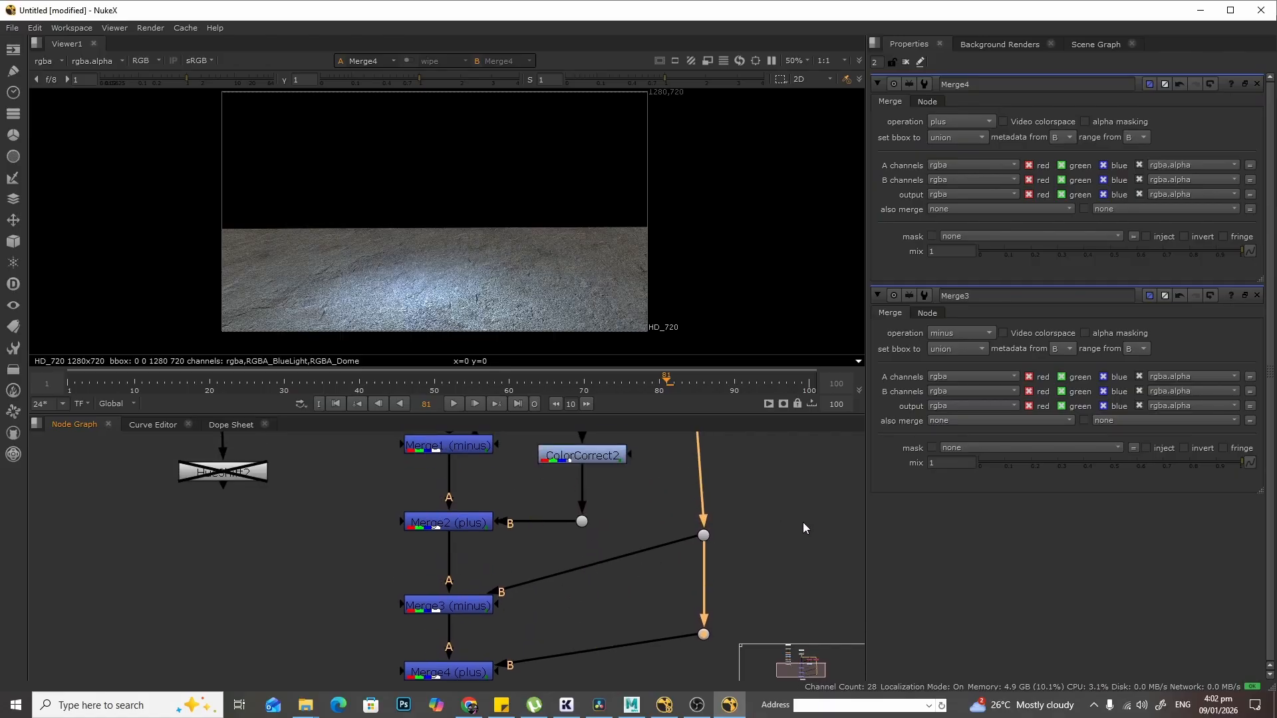
scroll(745, 532, "down", 2)
left_click(766, 508)
left_click_drag(767, 510, 707, 602)
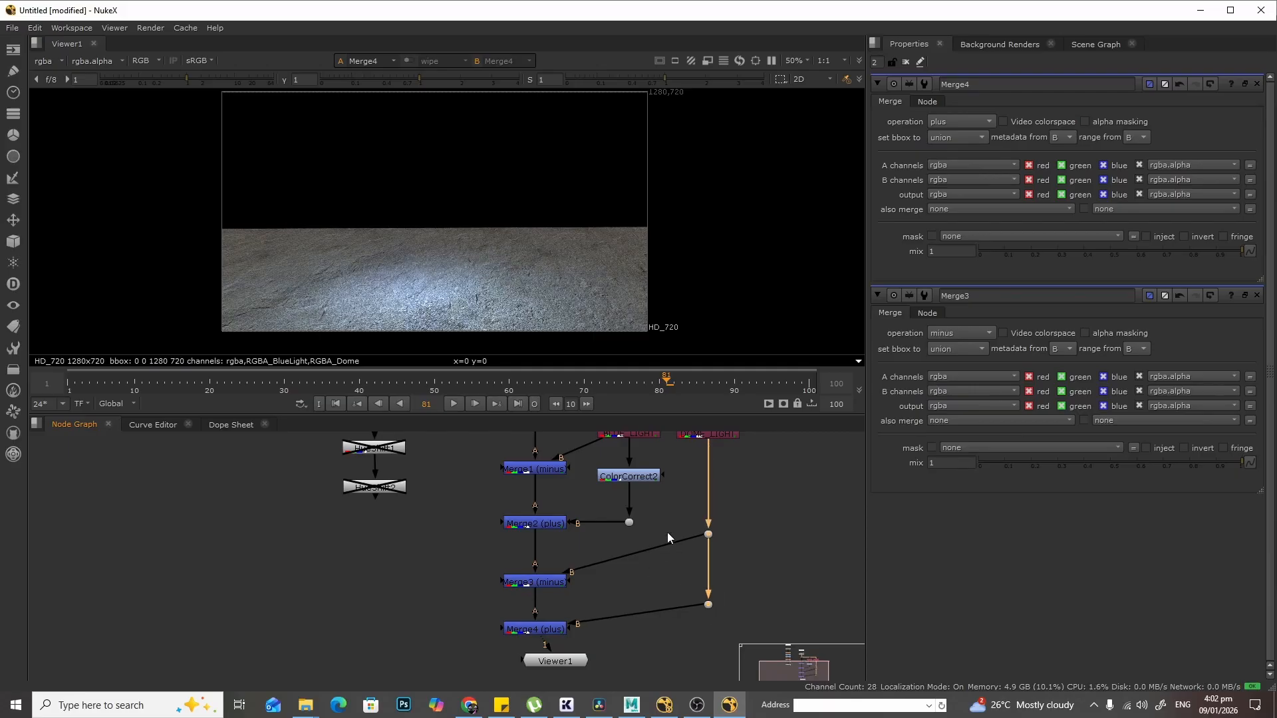
scroll(668, 532, "up", 1)
scroll(668, 533, "down", 1)
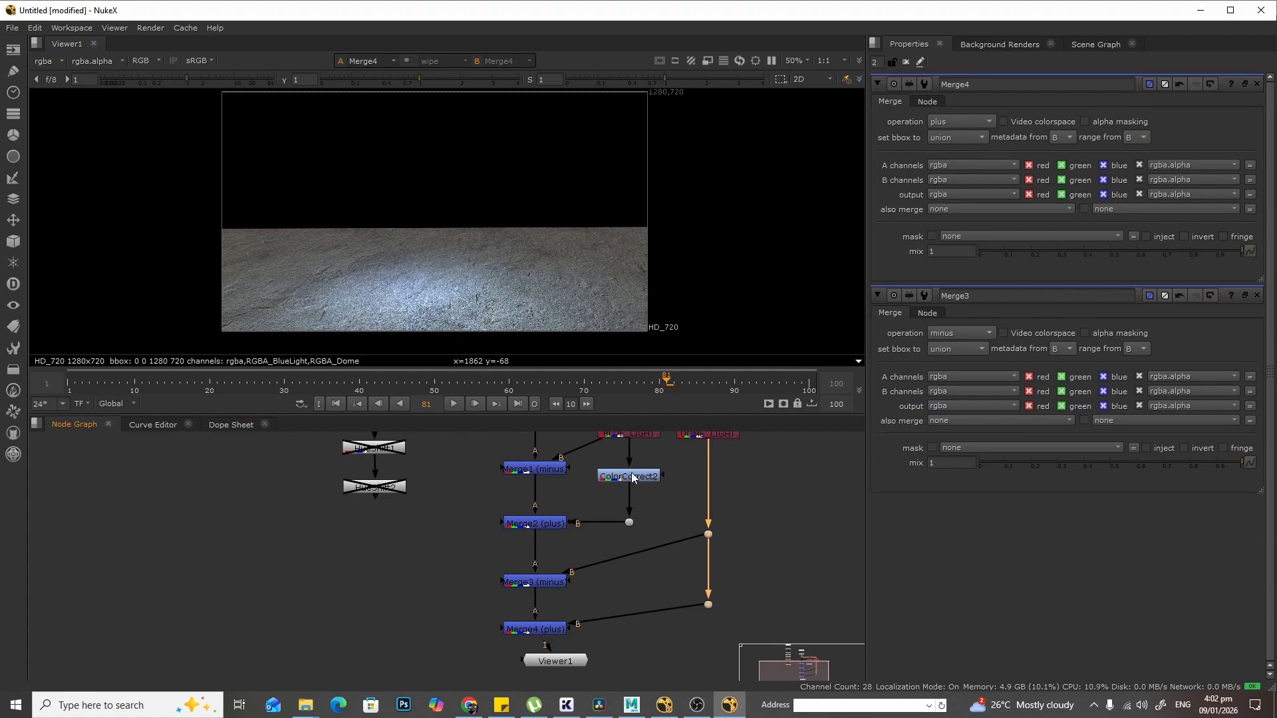
- Insert a Grade node on the Dome branch between the two Dots feeding Merge4
left_click(784, 517)
key("g")
left_click_drag(775, 522, 720, 576)
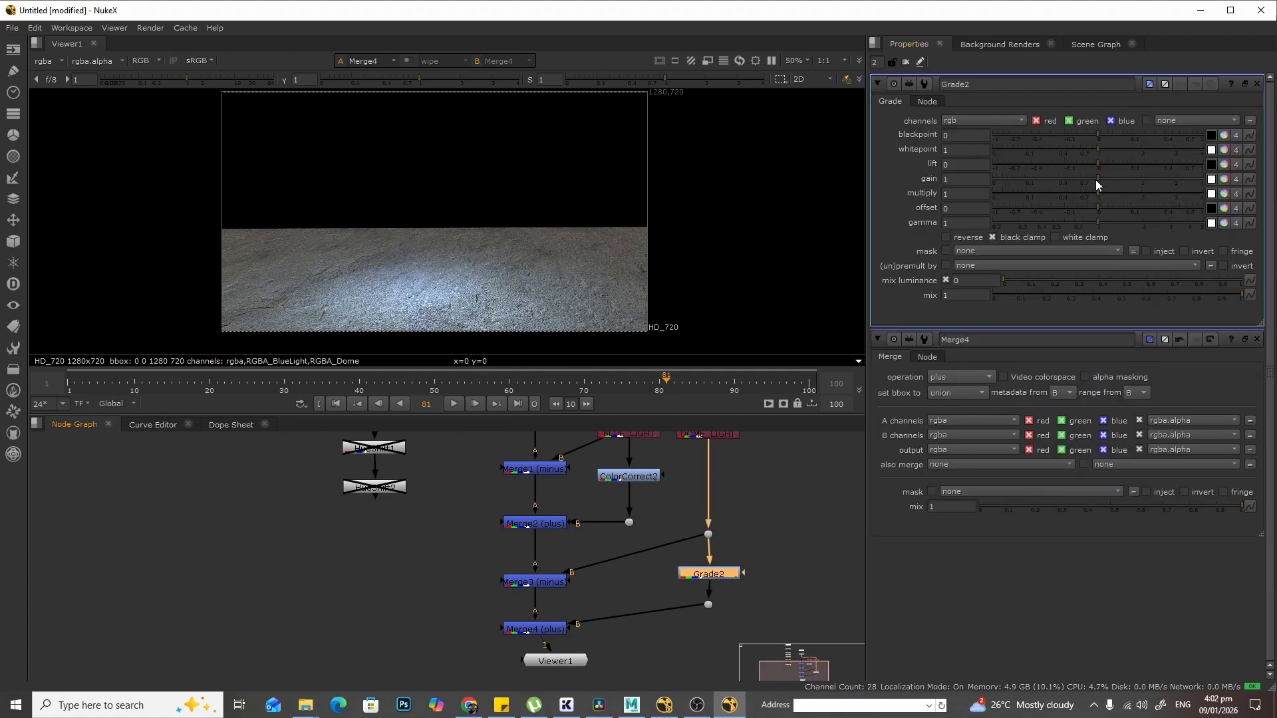
- Try a gain of 0.94 and a red multiply of 1.38 on Grade2, then reset the node to defaults
mouse_move(1096, 180)
left_mouse_down()
mouse_move(1029, 194)
mouse_move(1161, 174)
mouse_move(1096, 186)
left_mouse_up()
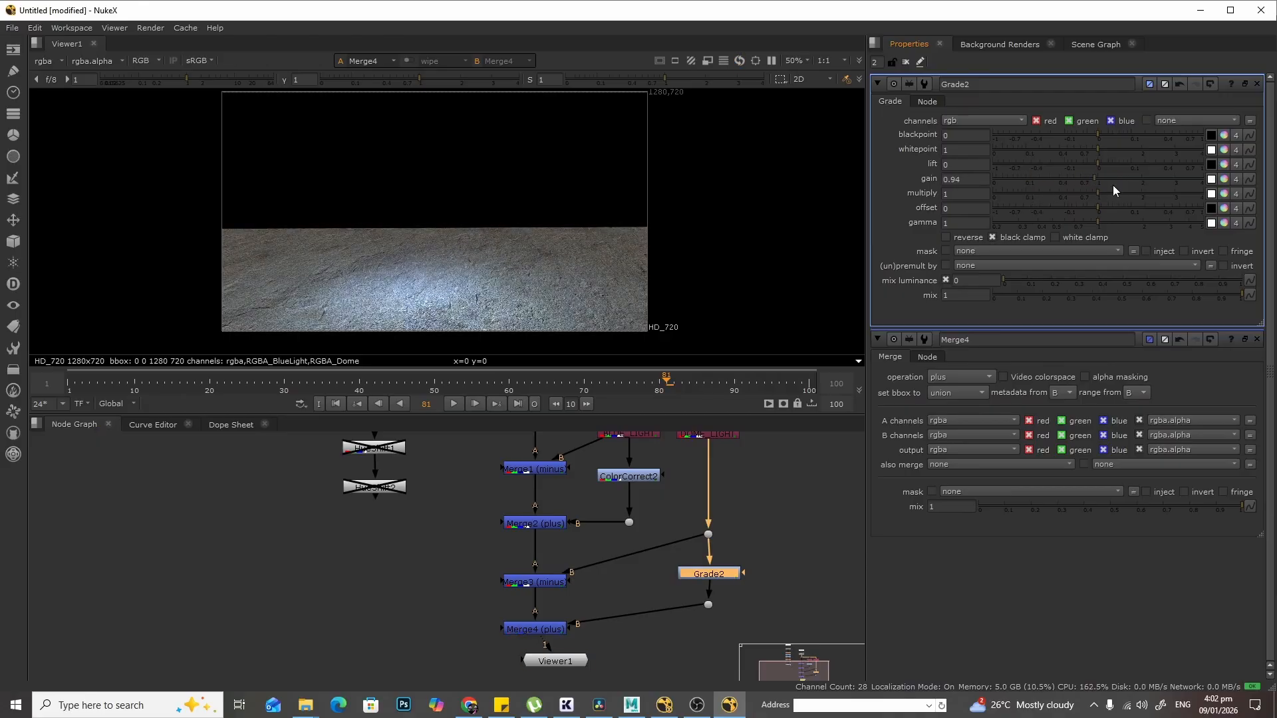
left_click(1224, 194)
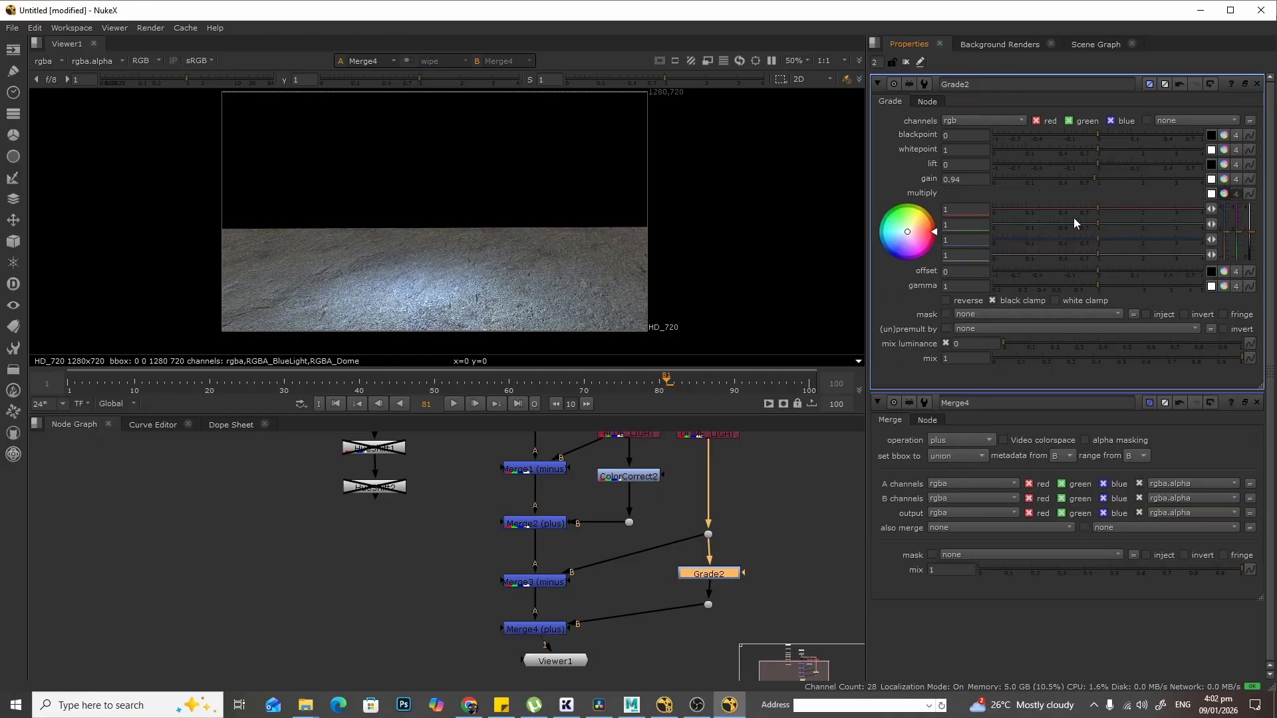
left_click_drag(1074, 219, 1116, 216)
left_click(753, 555)
left_click(716, 574)
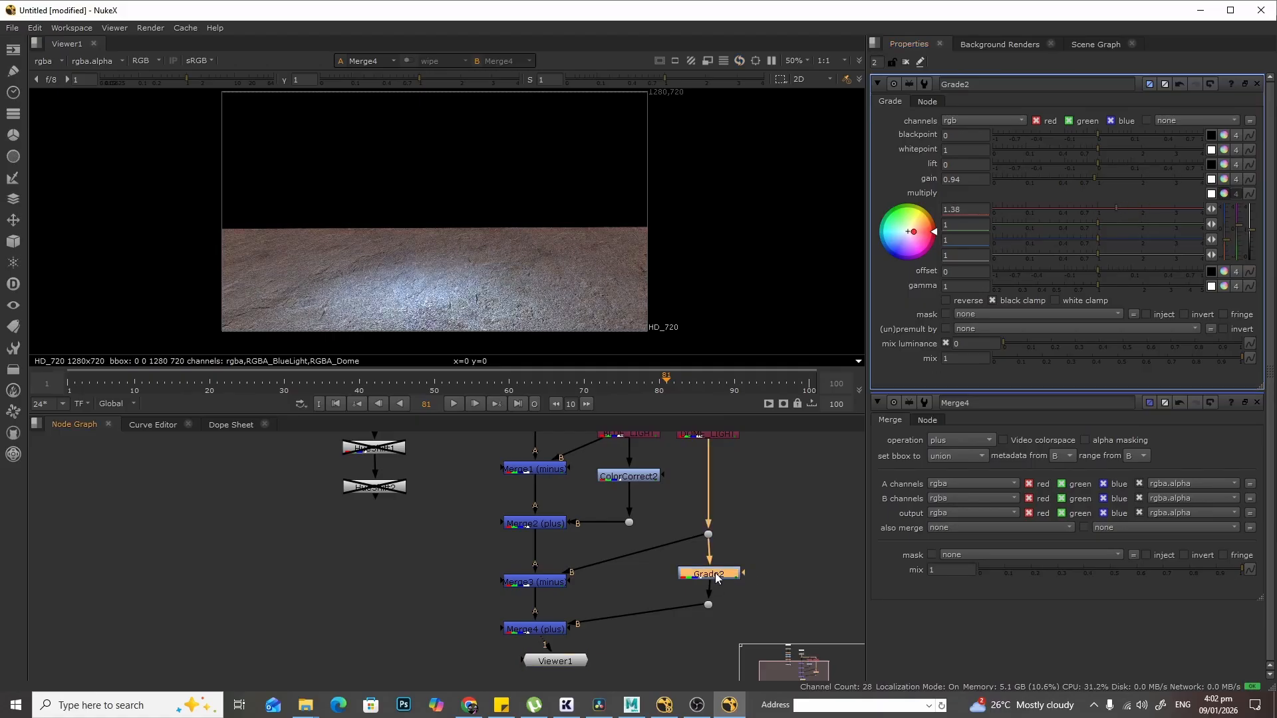
left_click(1211, 84)
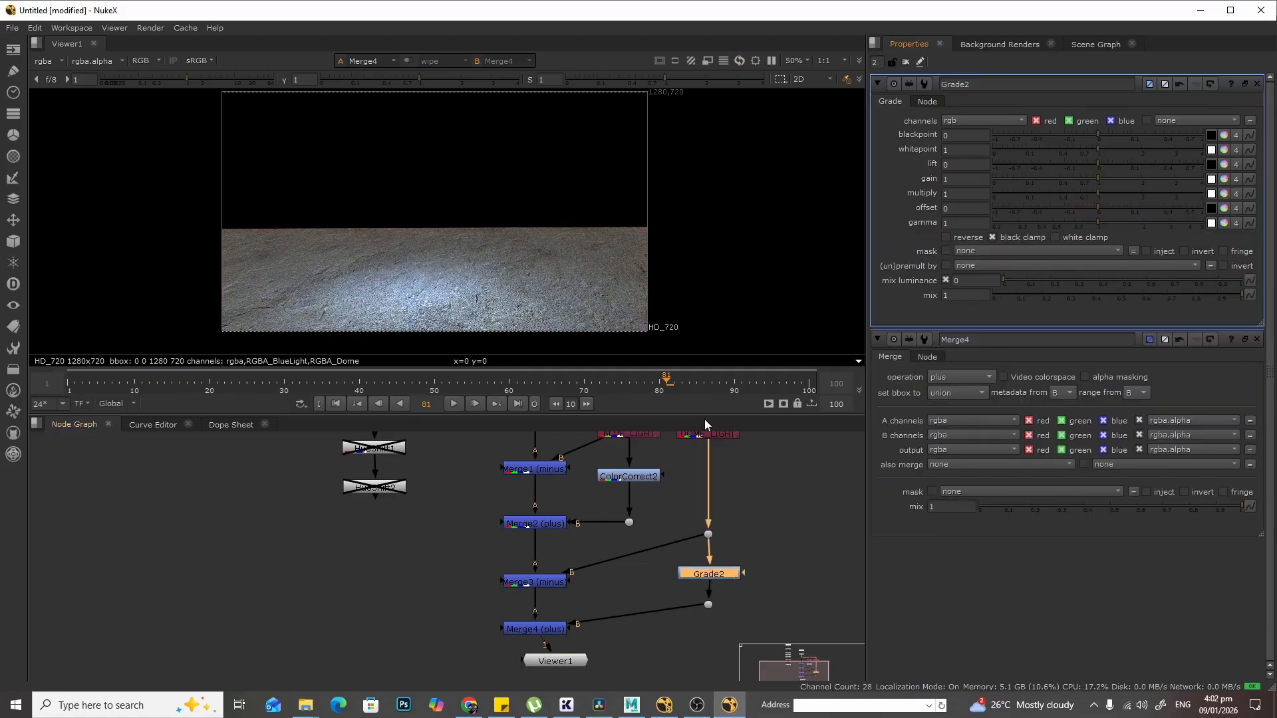
- Add a new Merge node below the merge chain and reposition it and the Viewer node
left_click(641, 475)
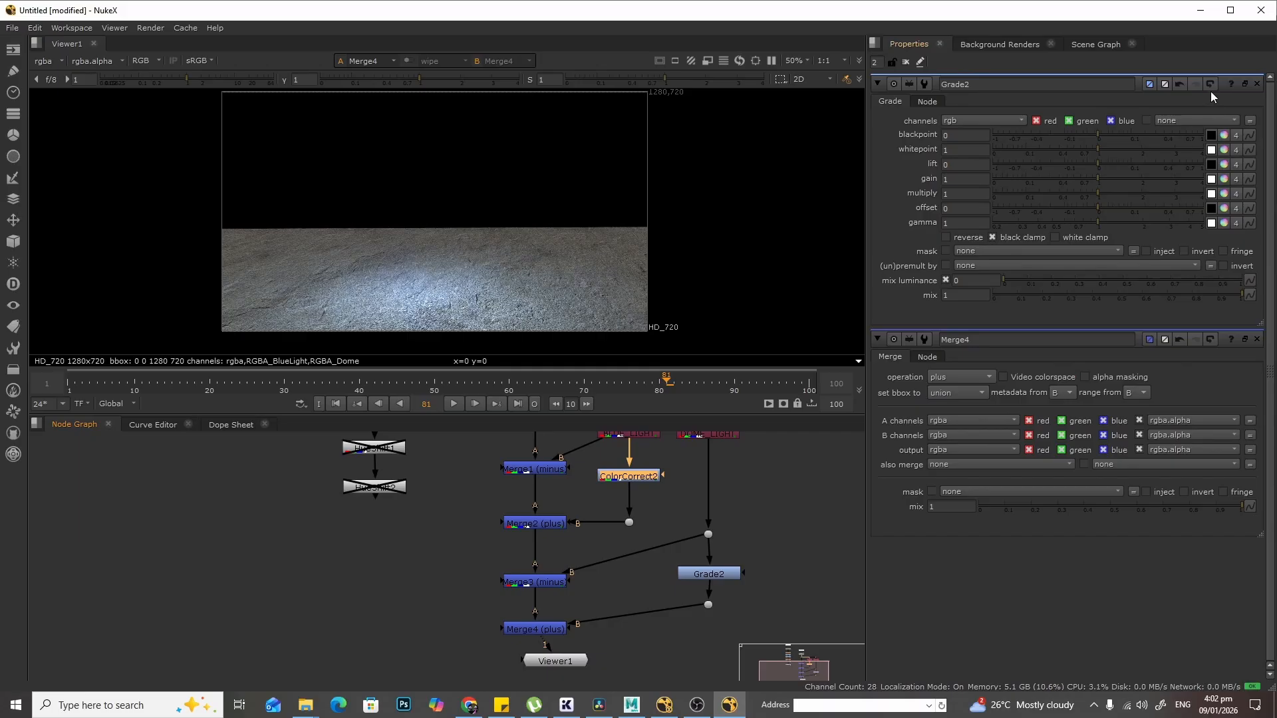
scroll(454, 545, "down", 3)
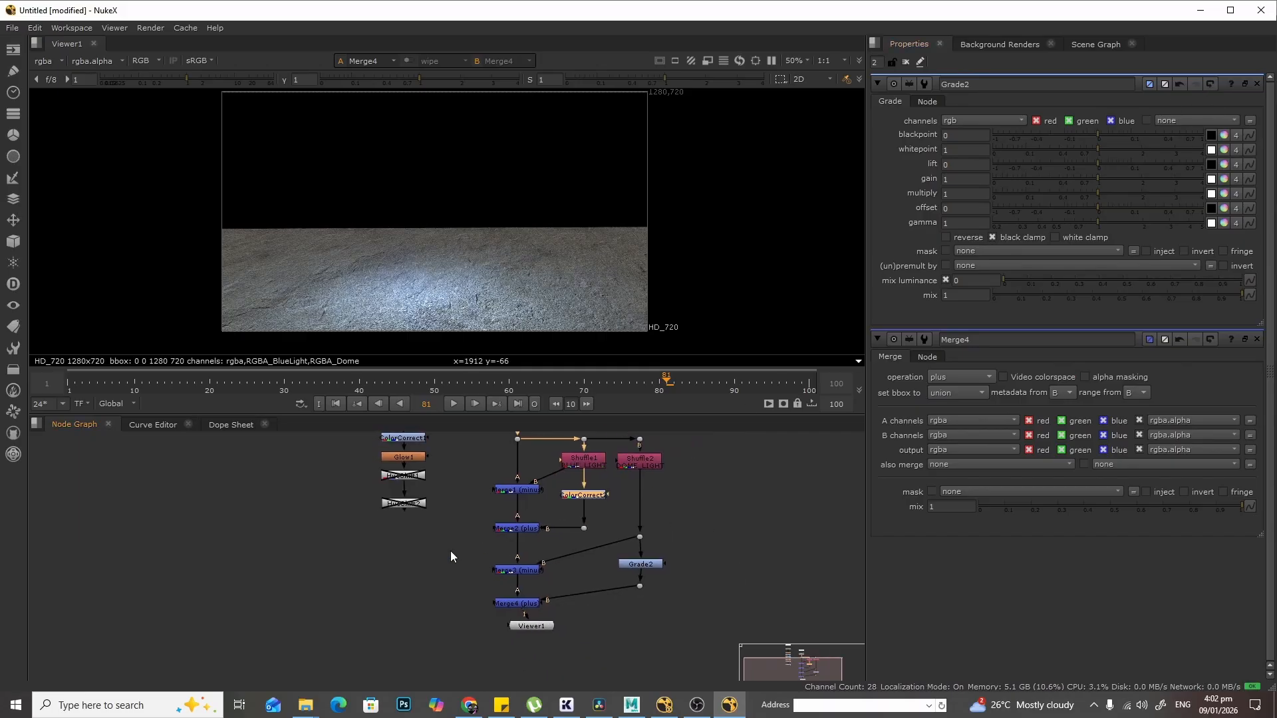
middle_click_drag(450, 553, 474, 546)
left_click_drag(559, 620, 536, 645)
left_click(488, 526)
middle_click_drag(488, 521, 475, 634)
left_click_drag(462, 655, 446, 593)
middle_click_drag(488, 668, 479, 509)
scroll(477, 530, "up", 3)
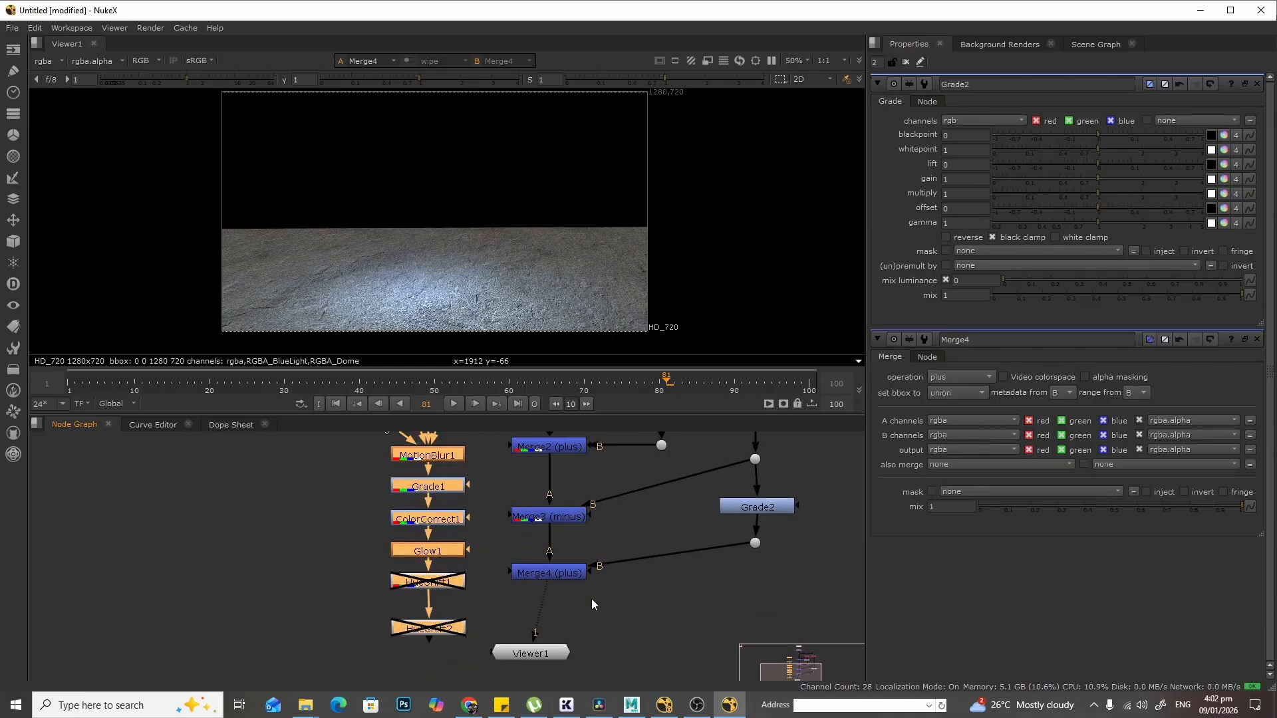
left_click(629, 596)
key("m")
middle_click_drag(645, 584, 648, 517)
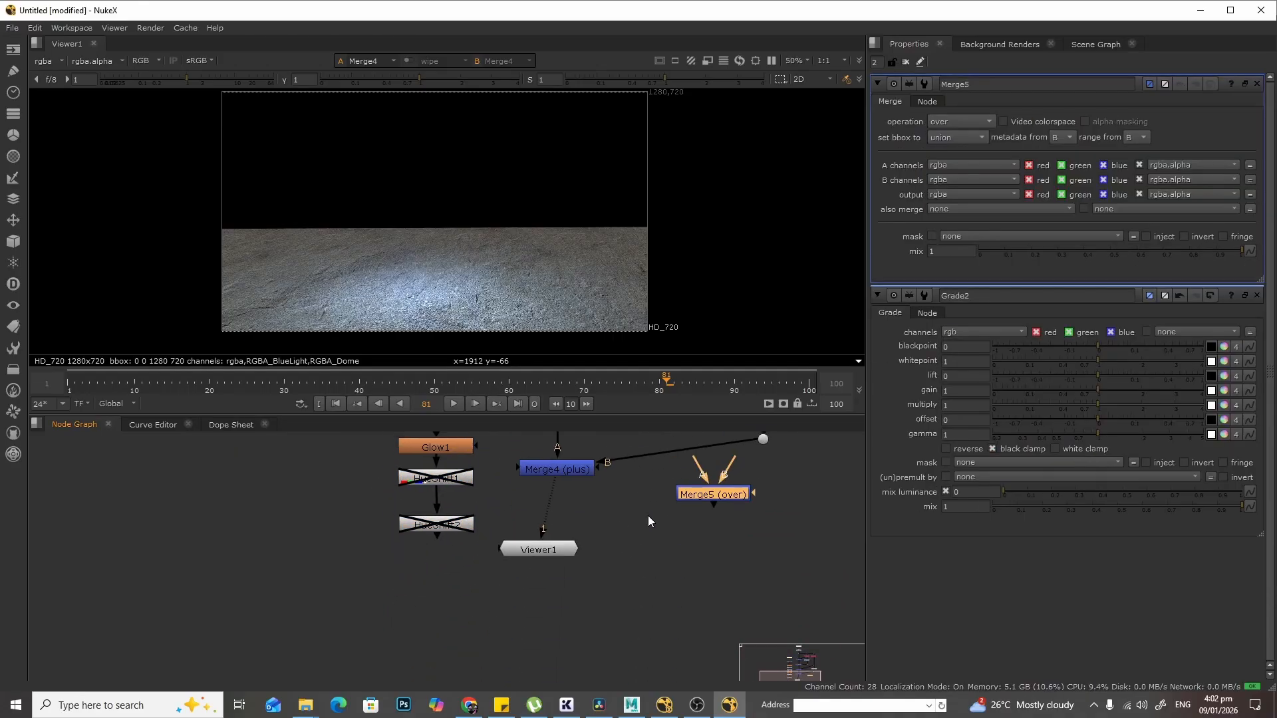
left_click_drag(720, 494, 497, 625)
left_click_drag(543, 552, 665, 567)
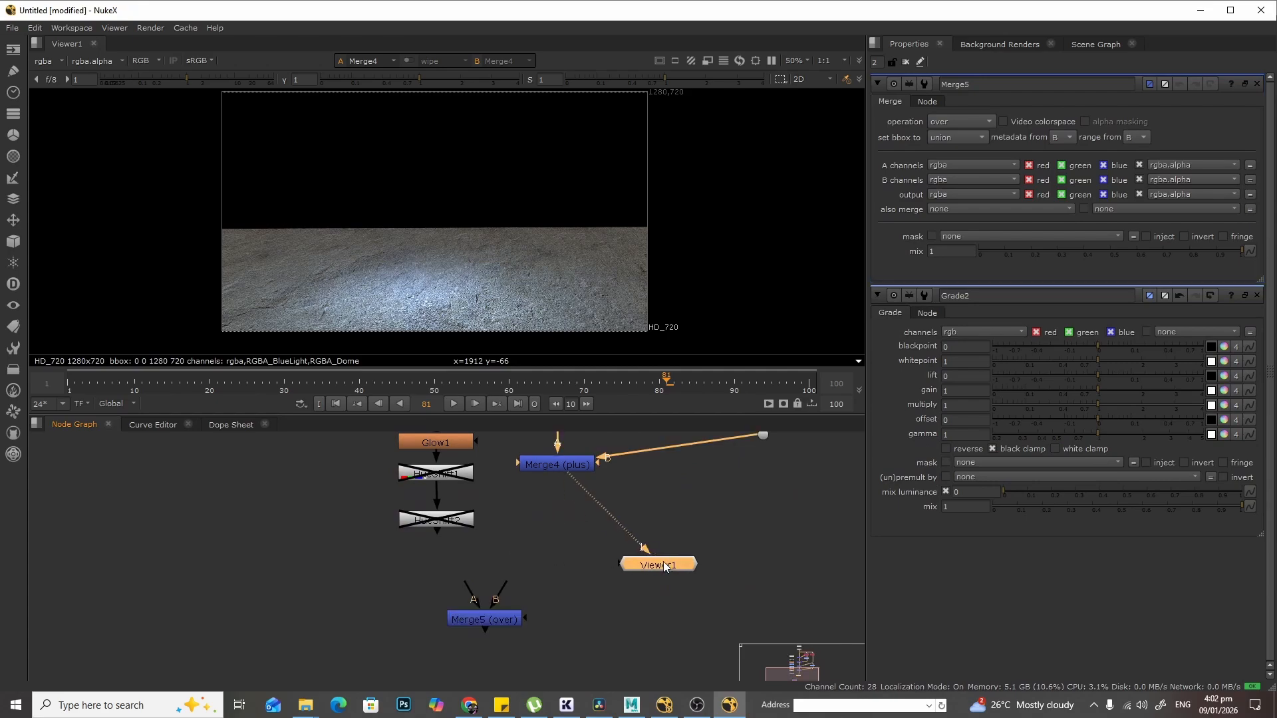
- View Glow1's output and delete the two disabled nodes beneath it
left_click(442, 444)
key("1")
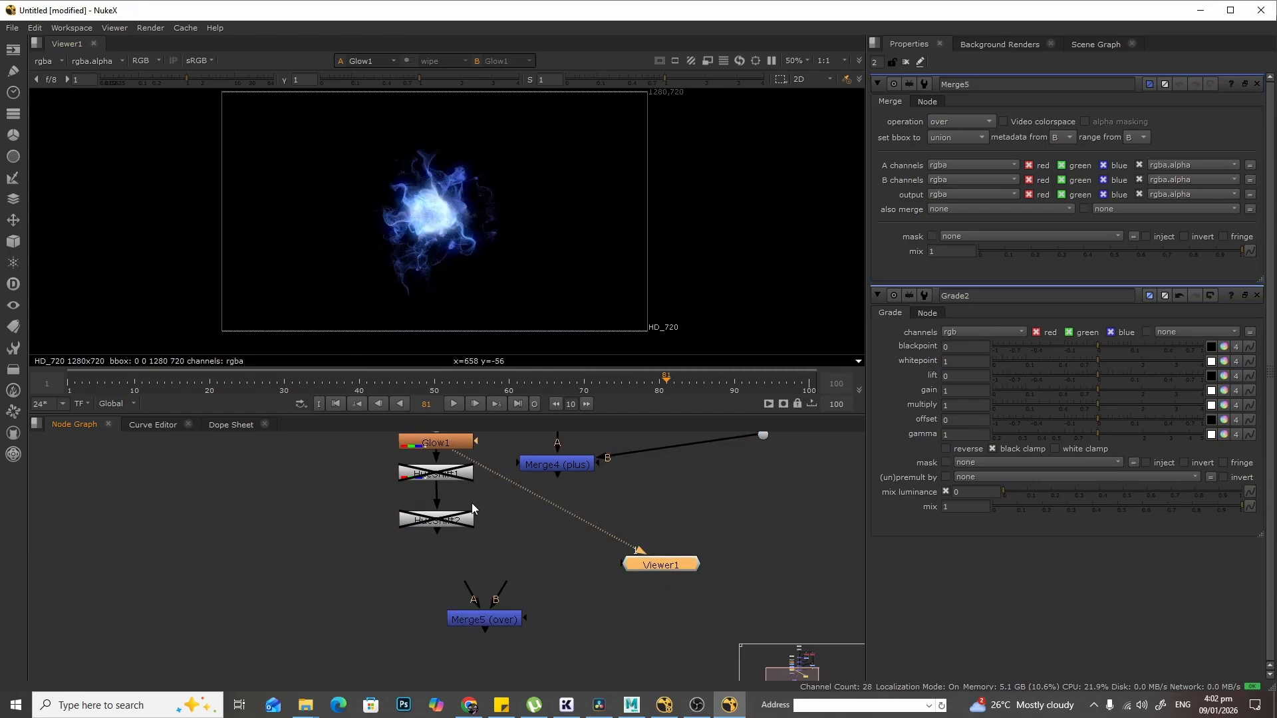
middle_click_drag(495, 522, 509, 568)
left_click(457, 567)
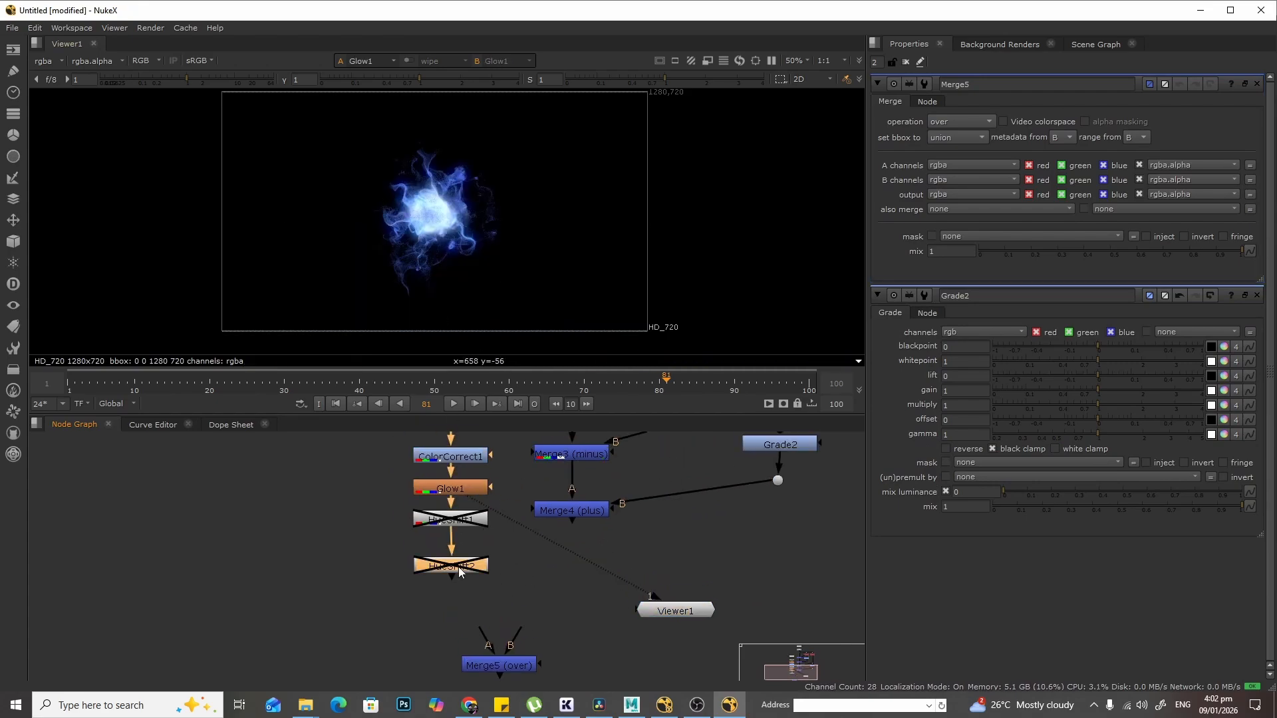
left_click_drag(515, 665, 569, 656)
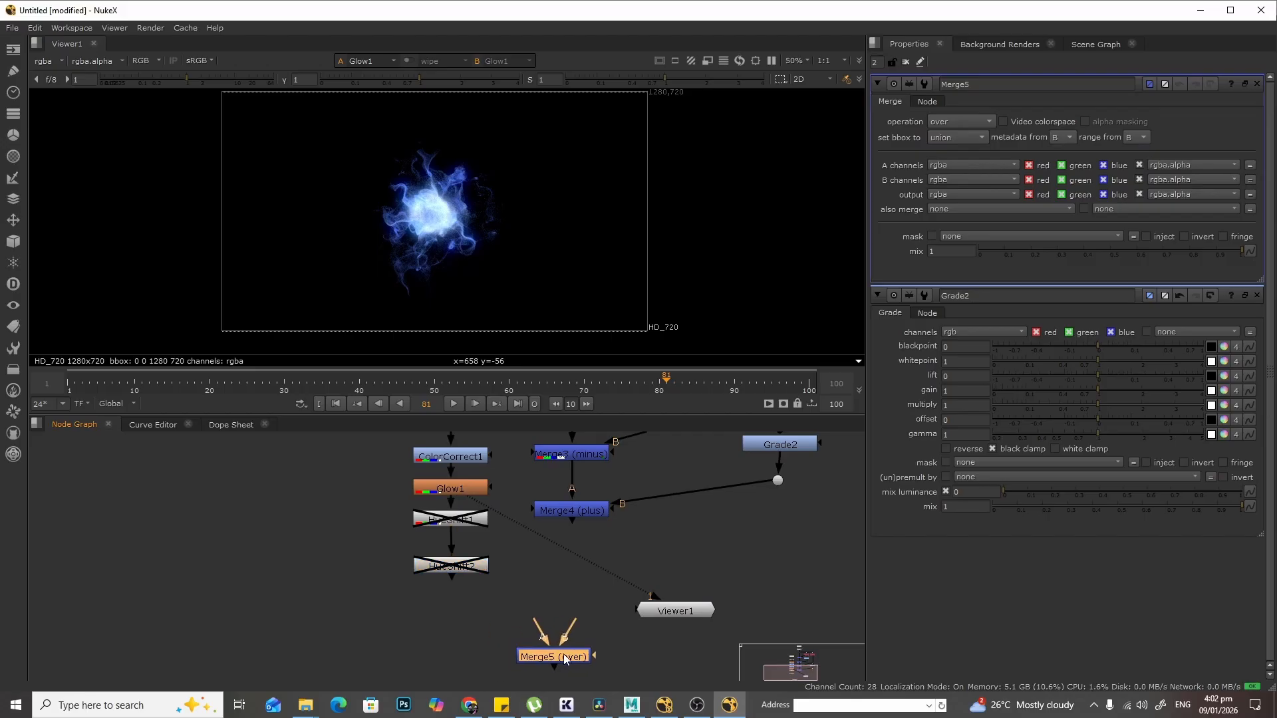
left_click_drag(493, 602, 273, 533)
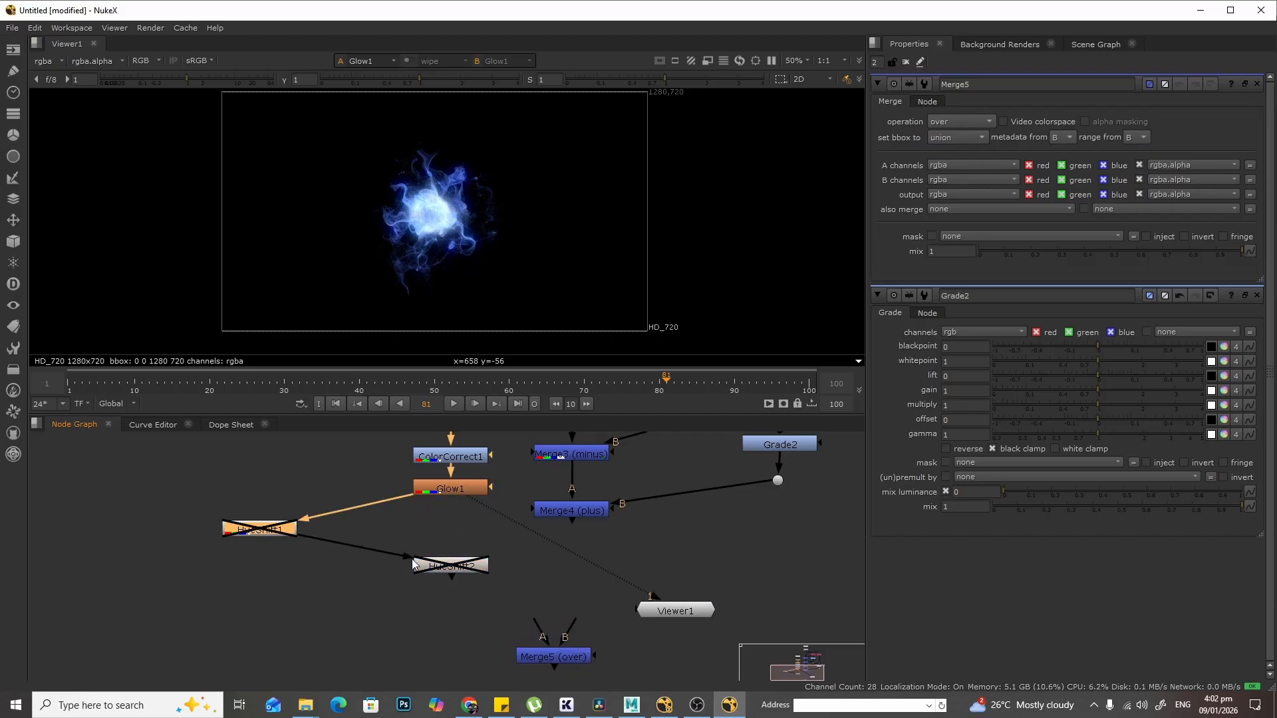
key("Delete")
left_click(453, 567)
key("Delete")
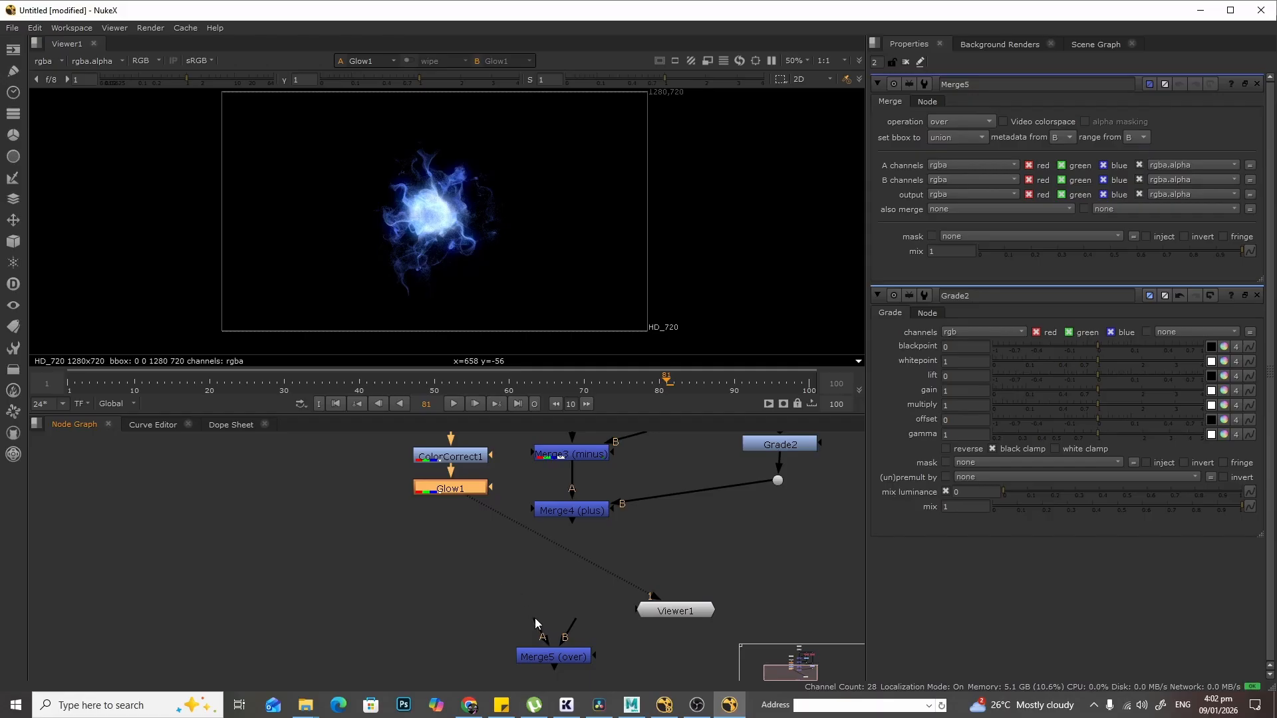
- Connect Merge5's B input to Merge4 and its A input to Glow1, and view Merge5
left_click_drag(545, 656, 505, 624)
left_click(590, 510)
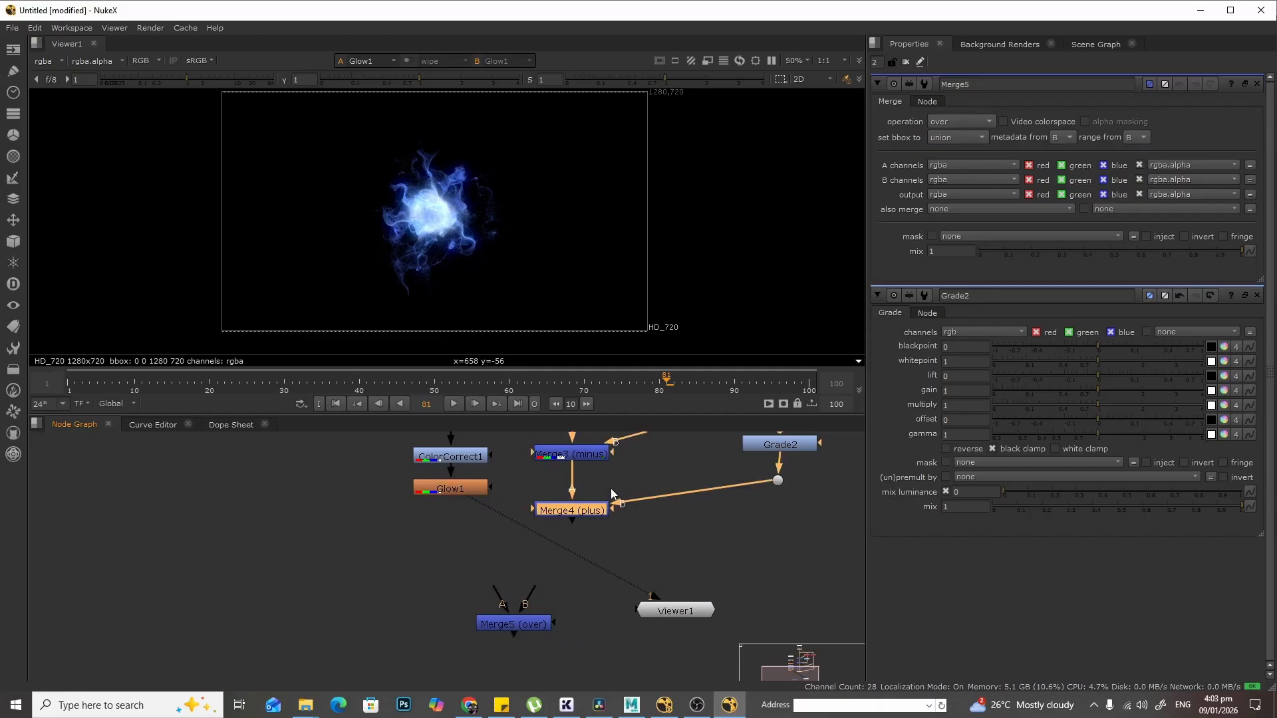
middle_click_drag(657, 453, 631, 549)
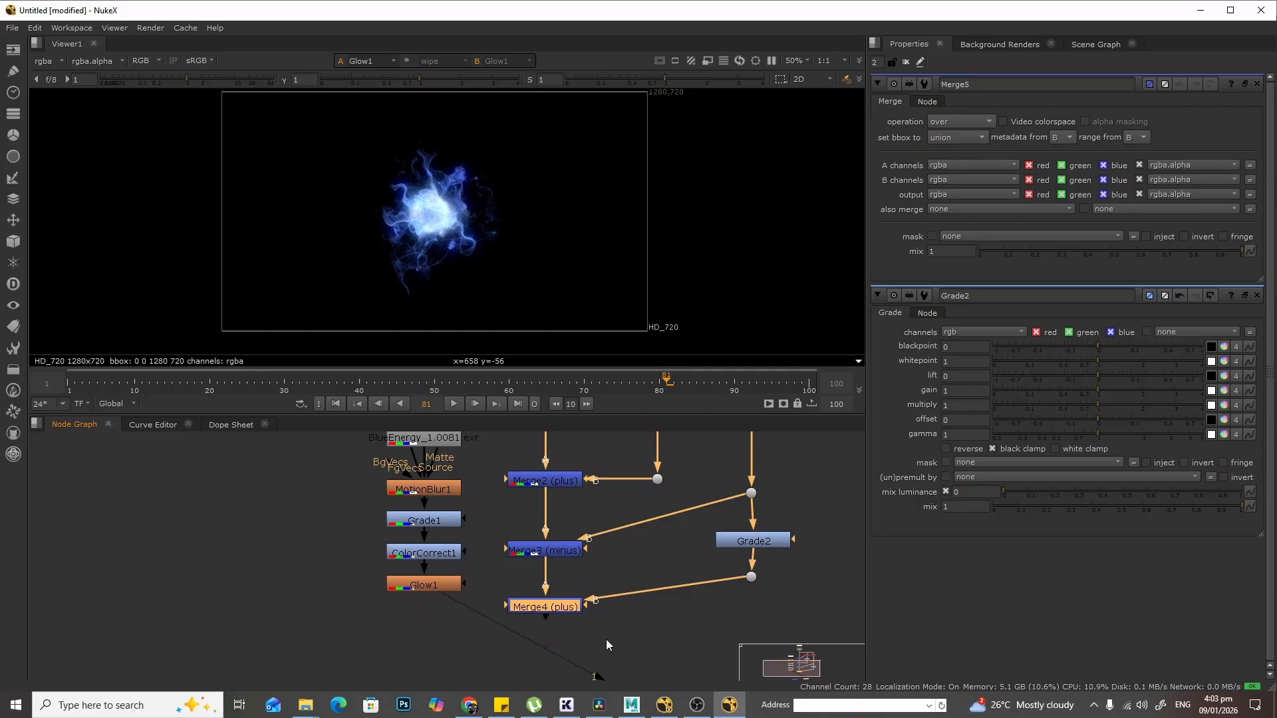
middle_click_drag(606, 640, 616, 528)
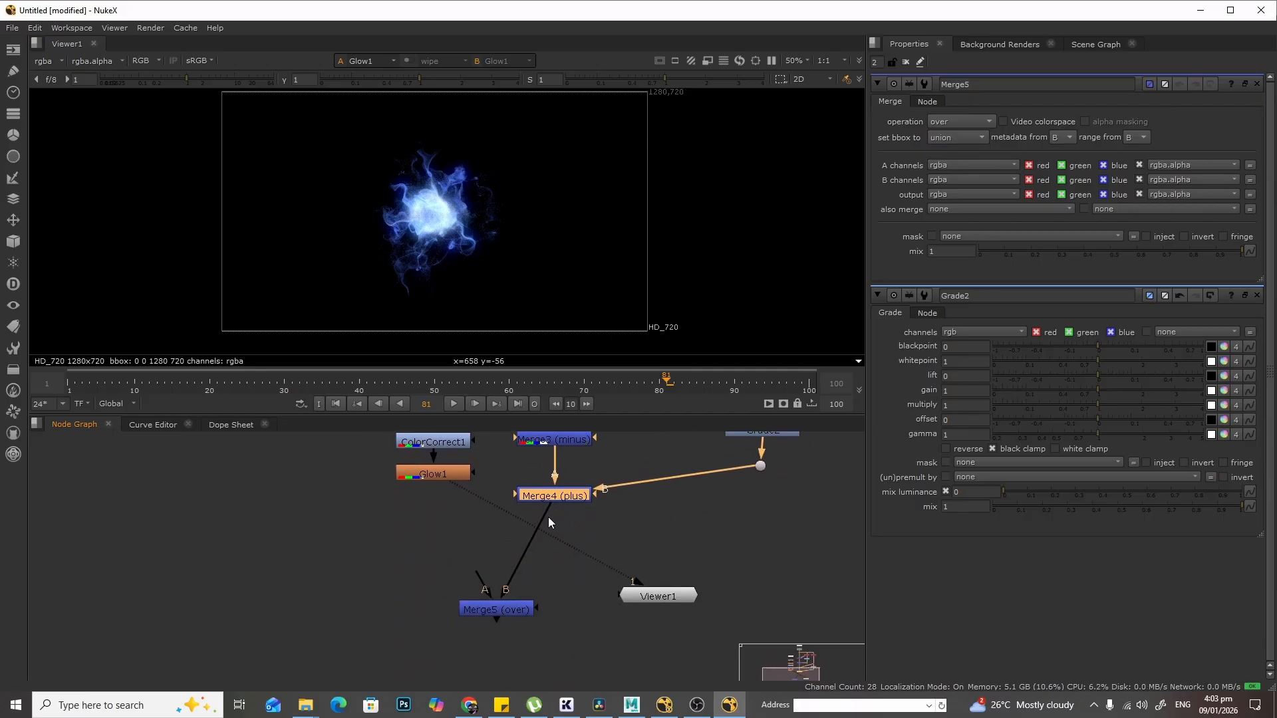
left_click_drag(501, 607, 456, 605)
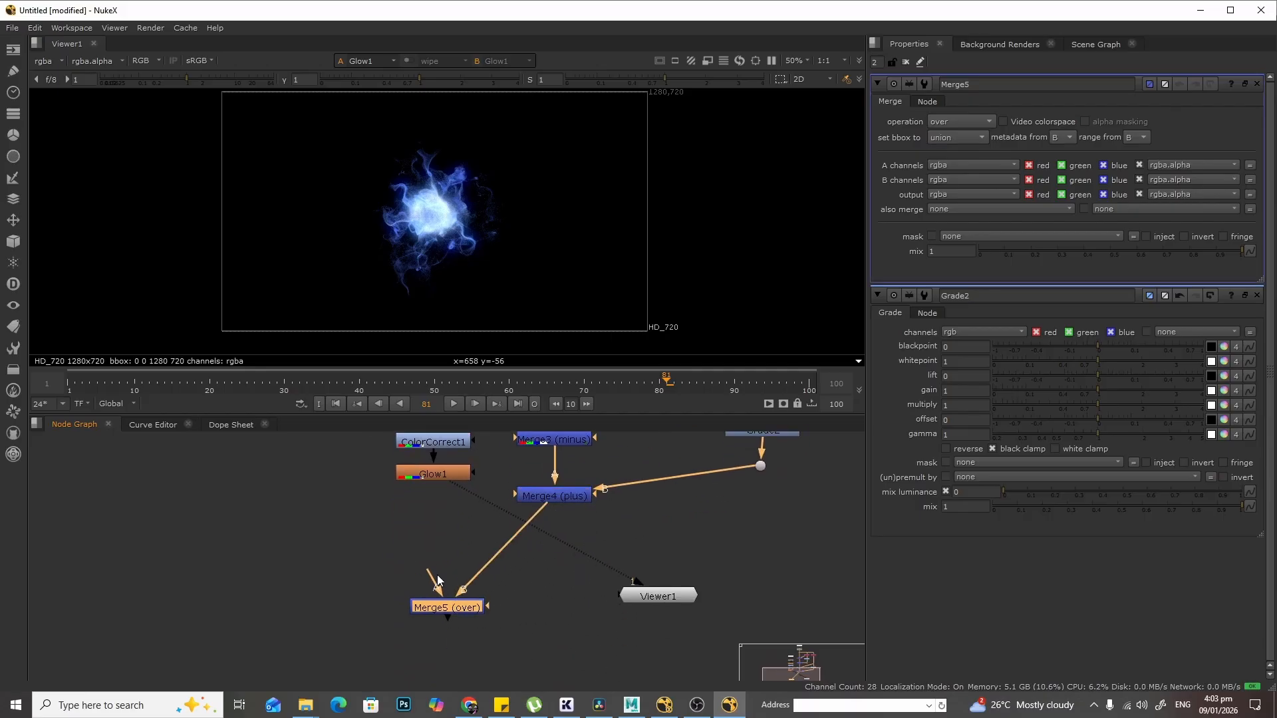
left_click_drag(420, 545, 433, 474)
key("1")
- Play back the composite in the Viewer to check the energy over the ground
scroll(510, 262, "up", 1)
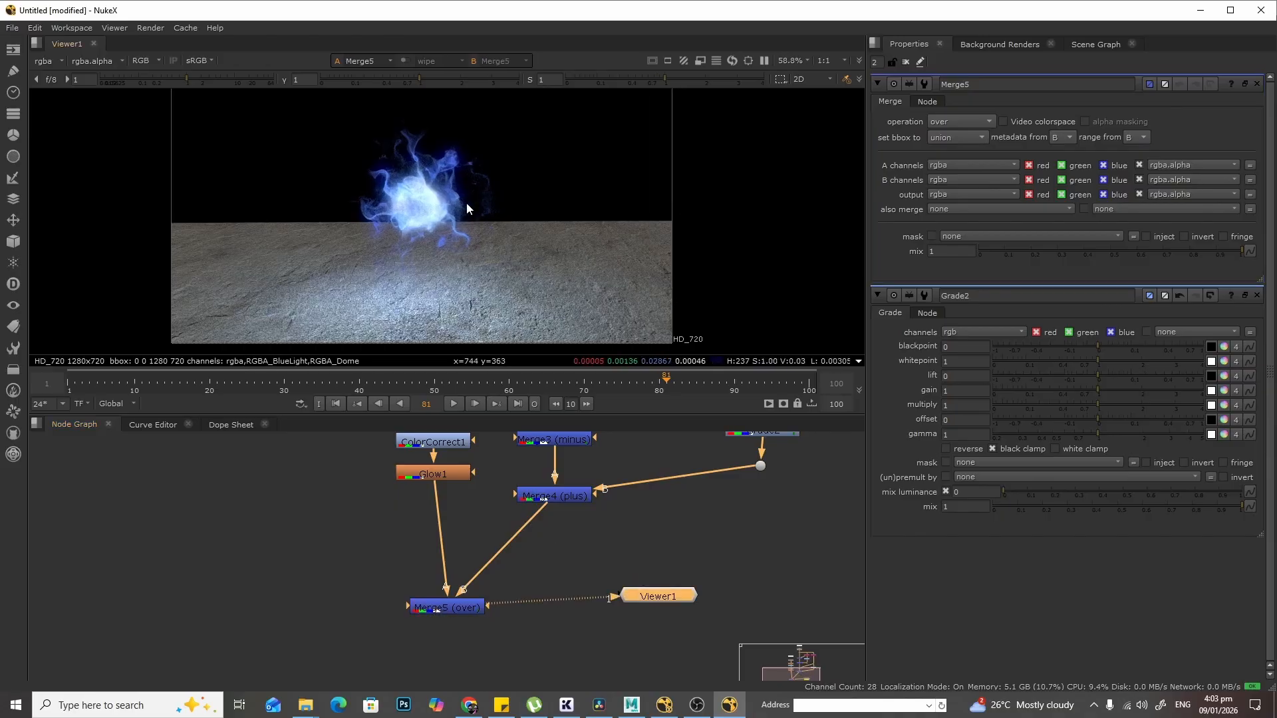
left_click(453, 404)
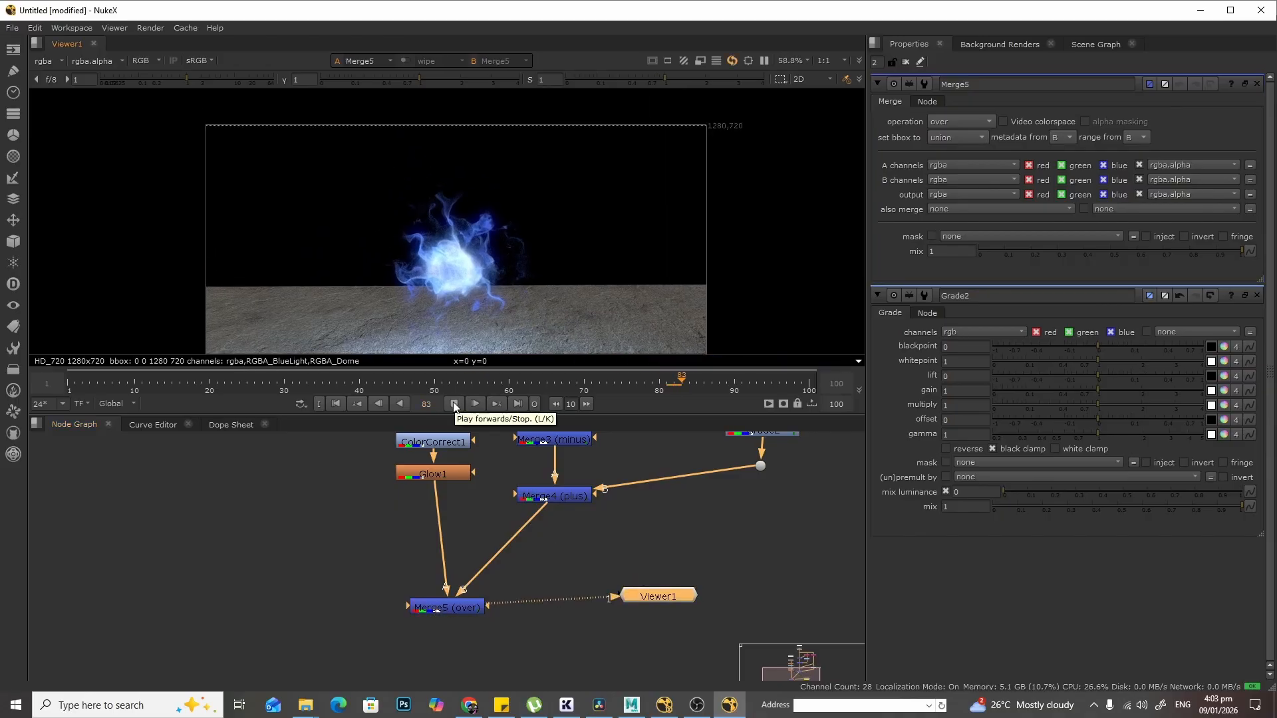
left_click(453, 404)
scroll(572, 269, "down", 1)
middle_click_drag(561, 301, 589, 254)
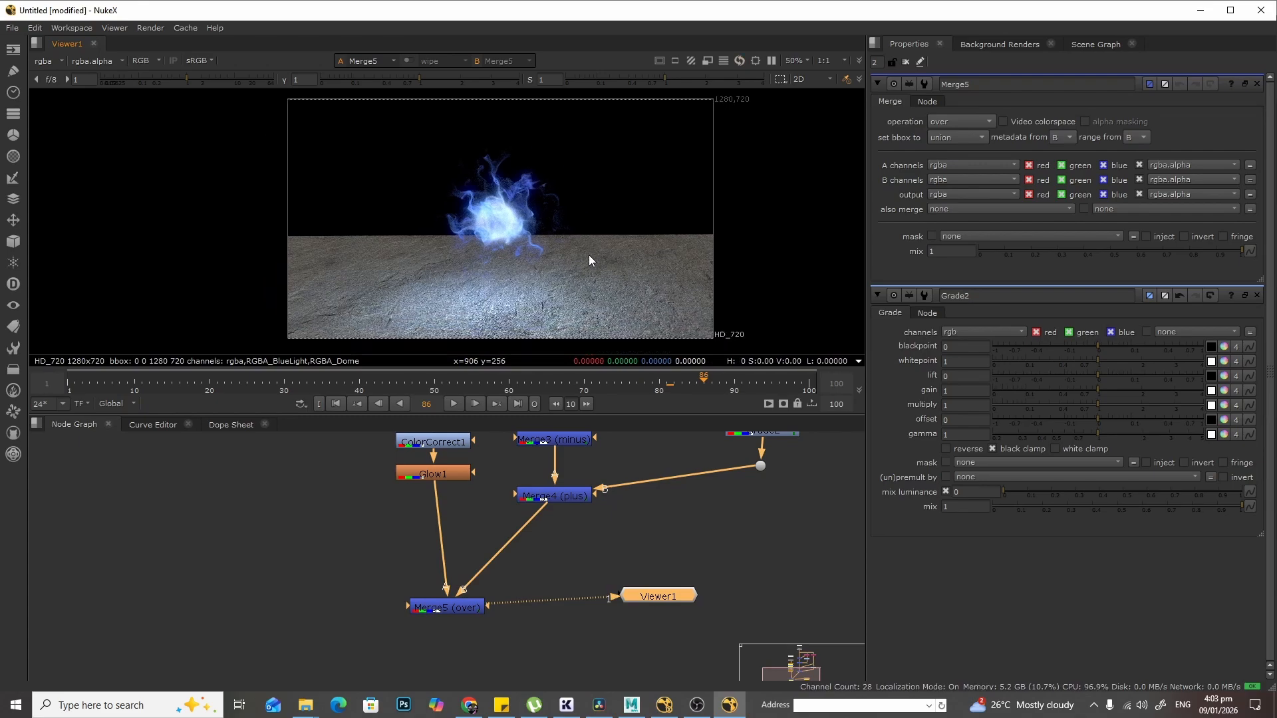
- Rearrange Merge5 under Glow1 with the Viewer node below it
left_click_drag(659, 596, 447, 677)
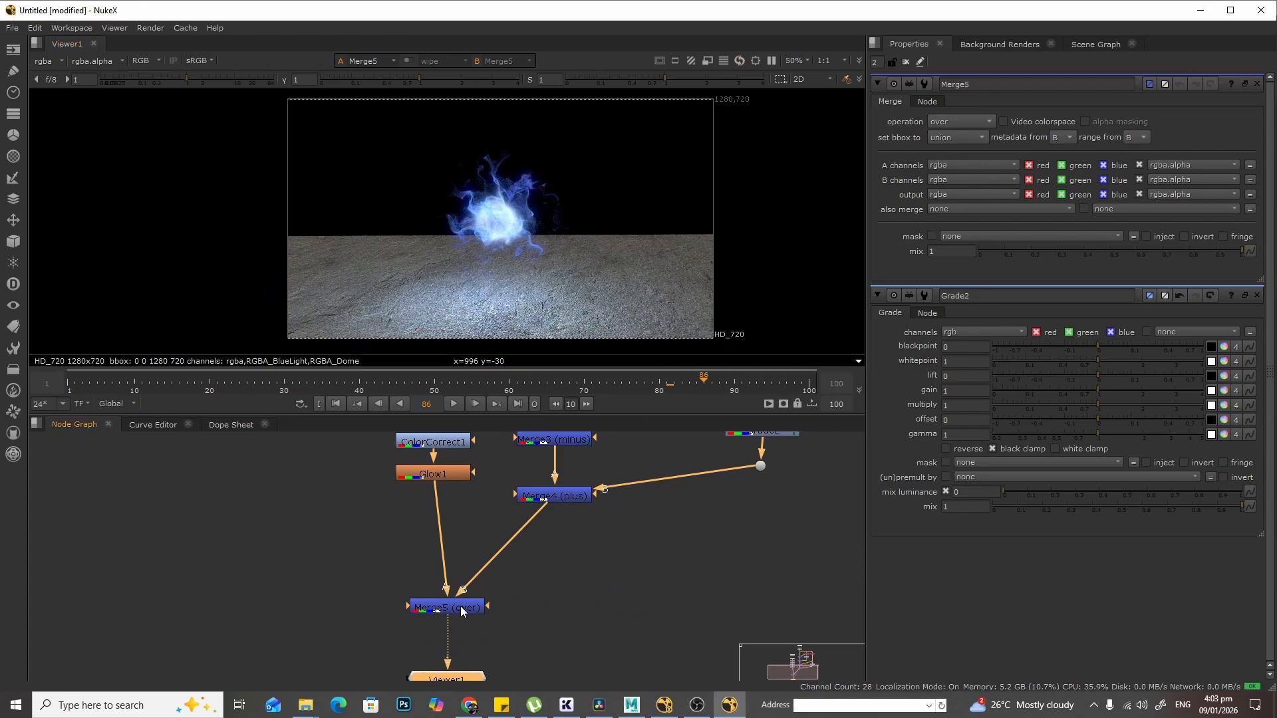
left_click_drag(462, 610, 451, 554)
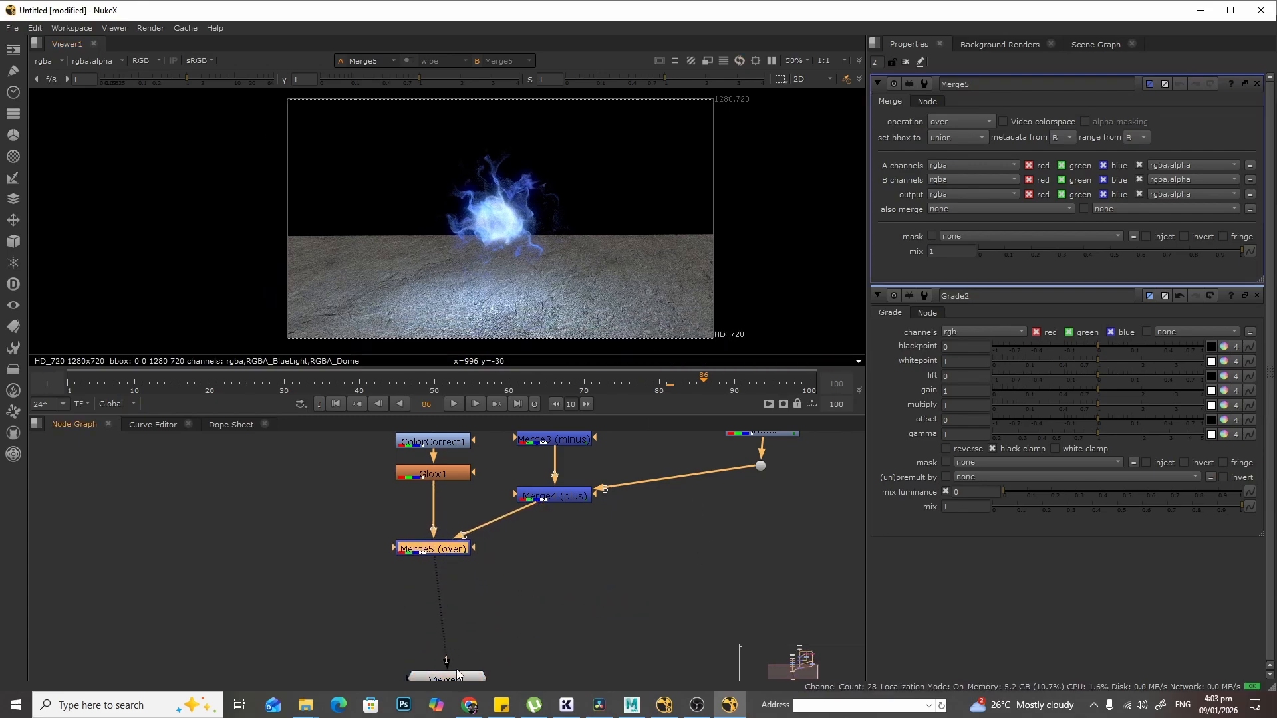
left_click_drag(457, 675, 439, 618)
middle_click_drag(598, 546, 570, 634)
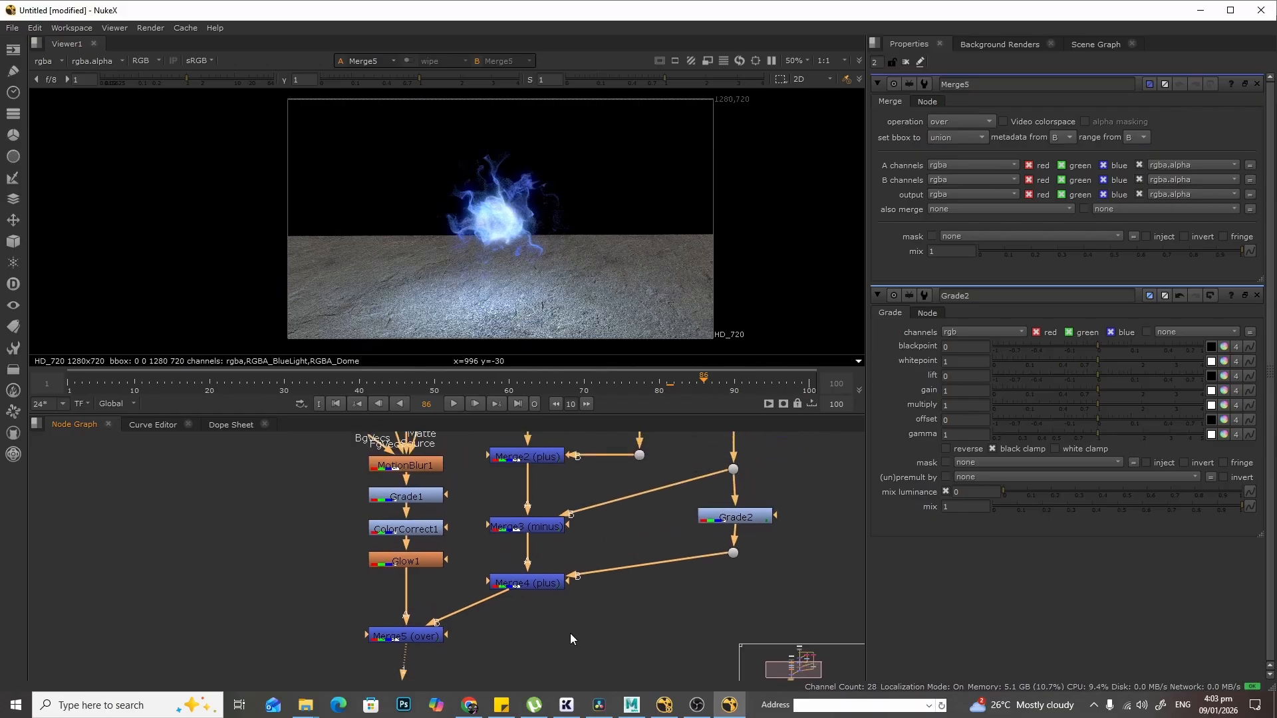
scroll(564, 229, "up", 2)
middle_click_drag(788, 487, 749, 577)
left_click(711, 620)
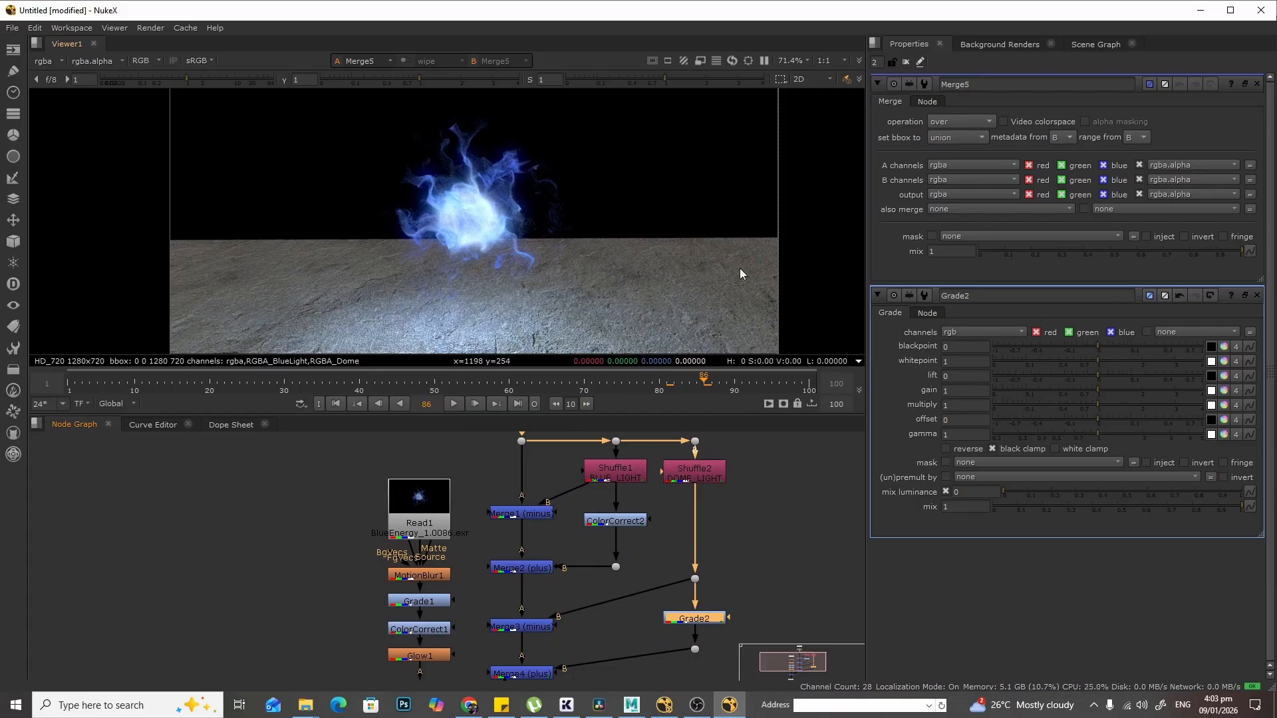
- Set Grade2's gain to 0.045 to darken the Dome light
scroll(844, 525, "down", 1)
middle_click_drag(779, 622, 700, 521)
middle_click(700, 520)
scroll(701, 521, "up", 2)
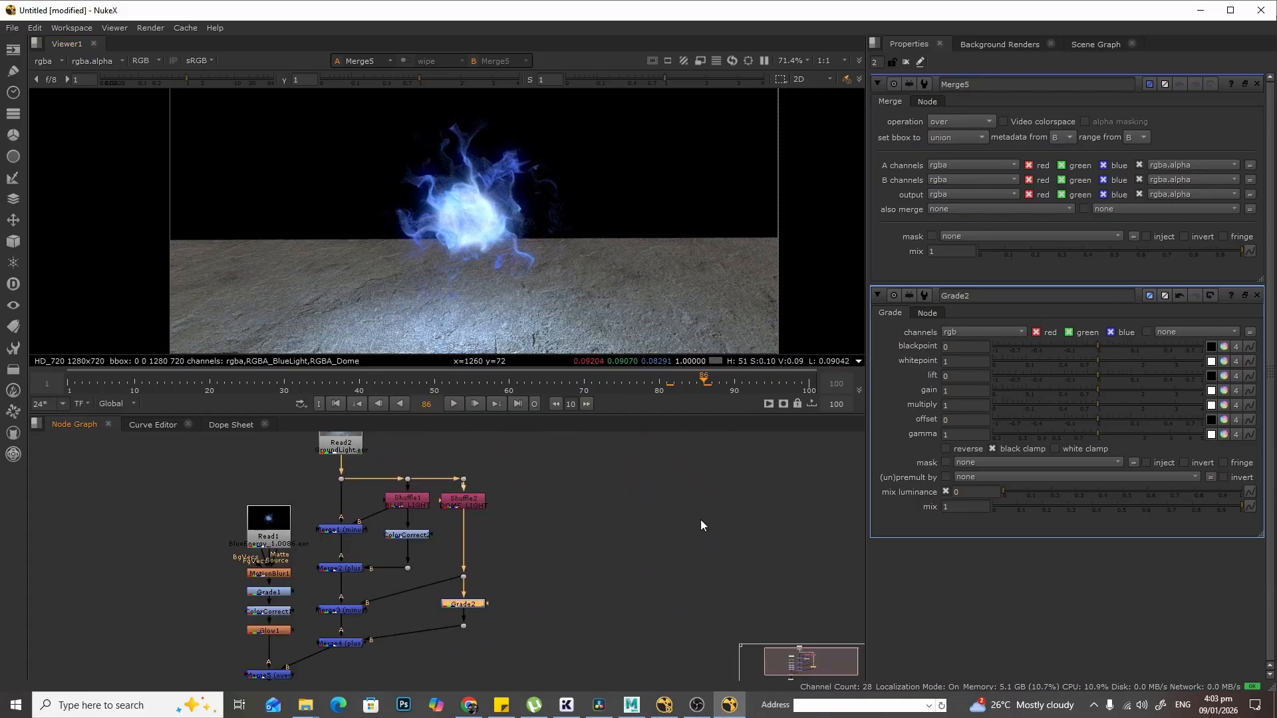
scroll(544, 573, "up", 2)
scroll(544, 573, "up", 1)
middle_click_drag(453, 558, 537, 555)
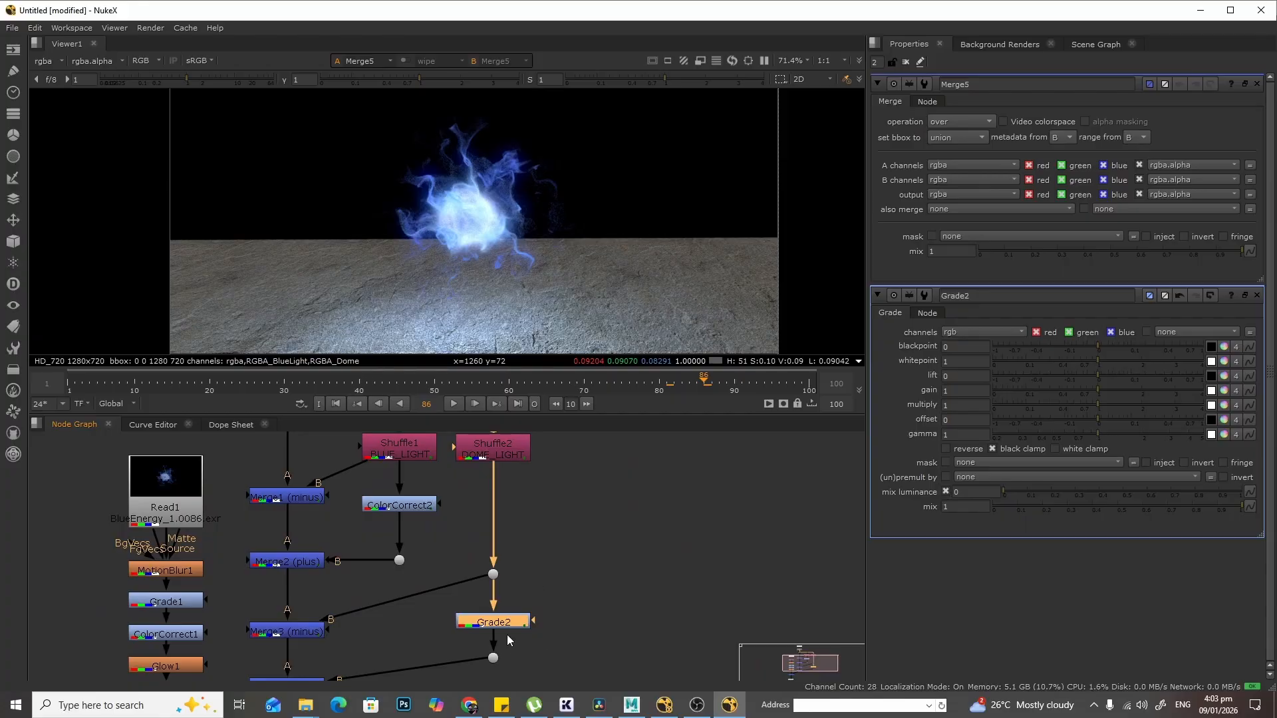
double_click(493, 620)
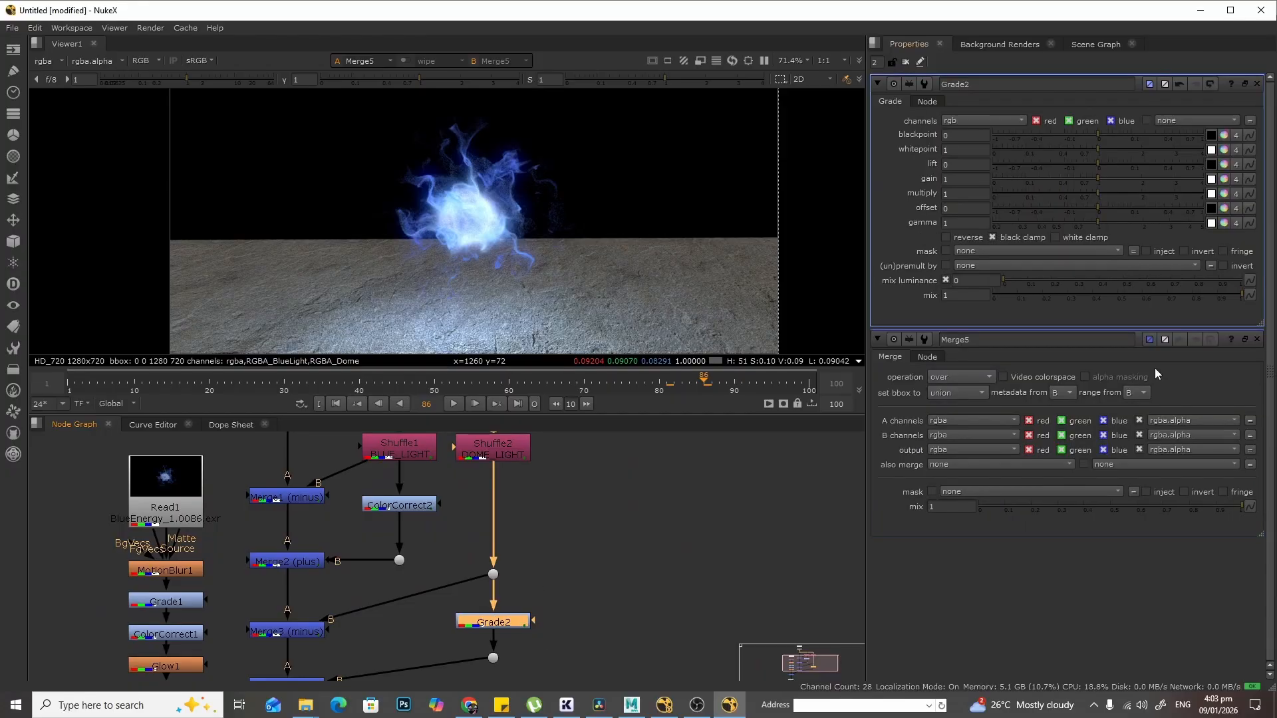
middle_click_drag(657, 217, 752, 224)
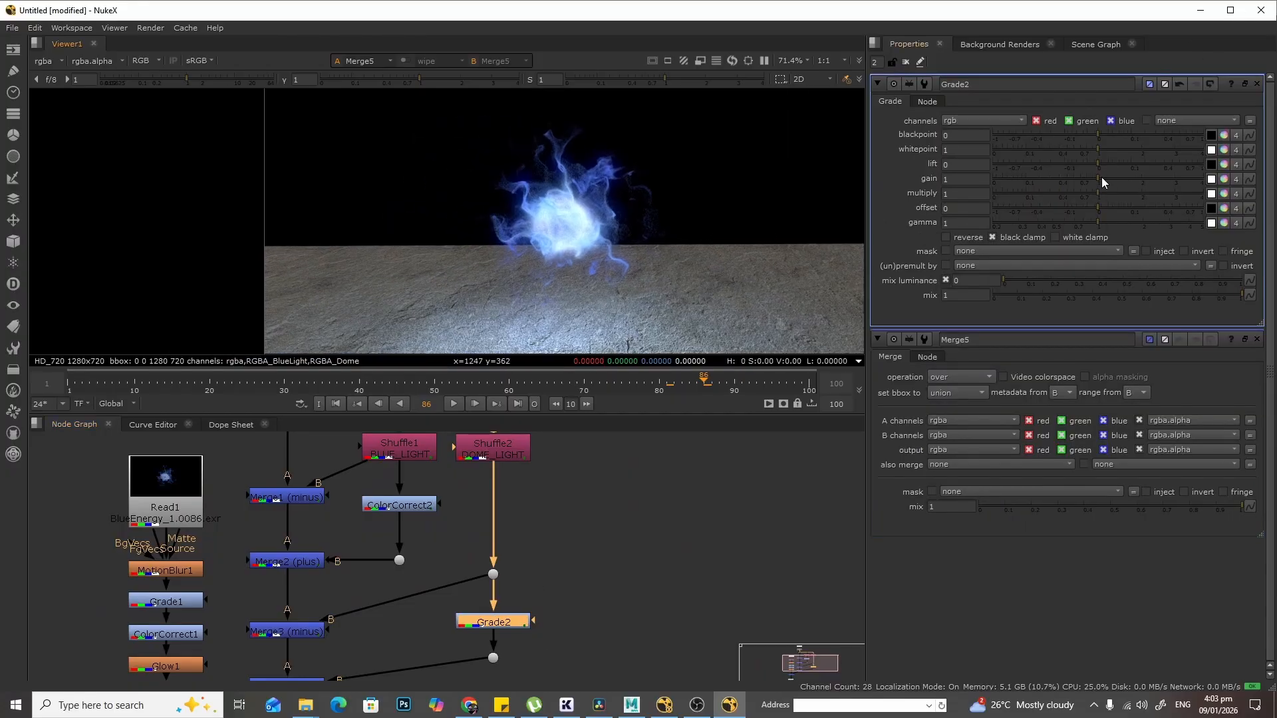
left_click_drag(1095, 178, 1015, 186)
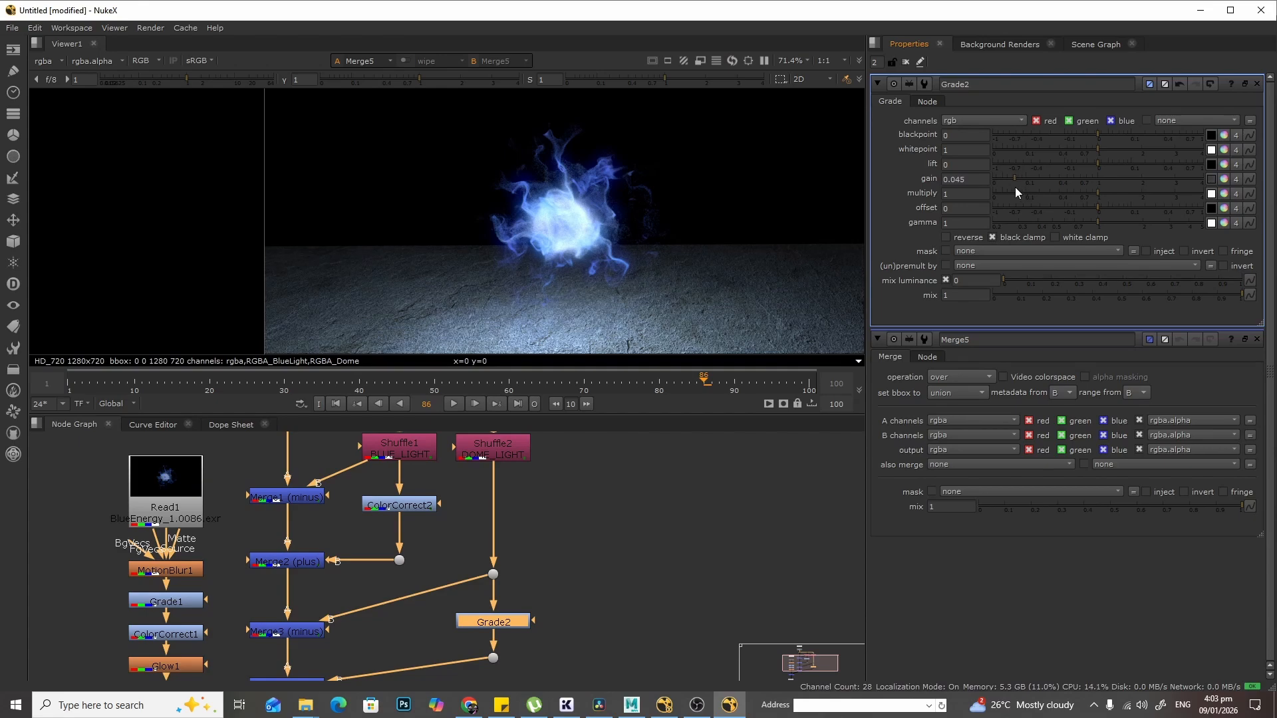
- Replace ColorCorrect2 under the BlueLight Shuffle with a new Grade node, deleting the ColorCorrect node
scroll(720, 241, "down", 1)
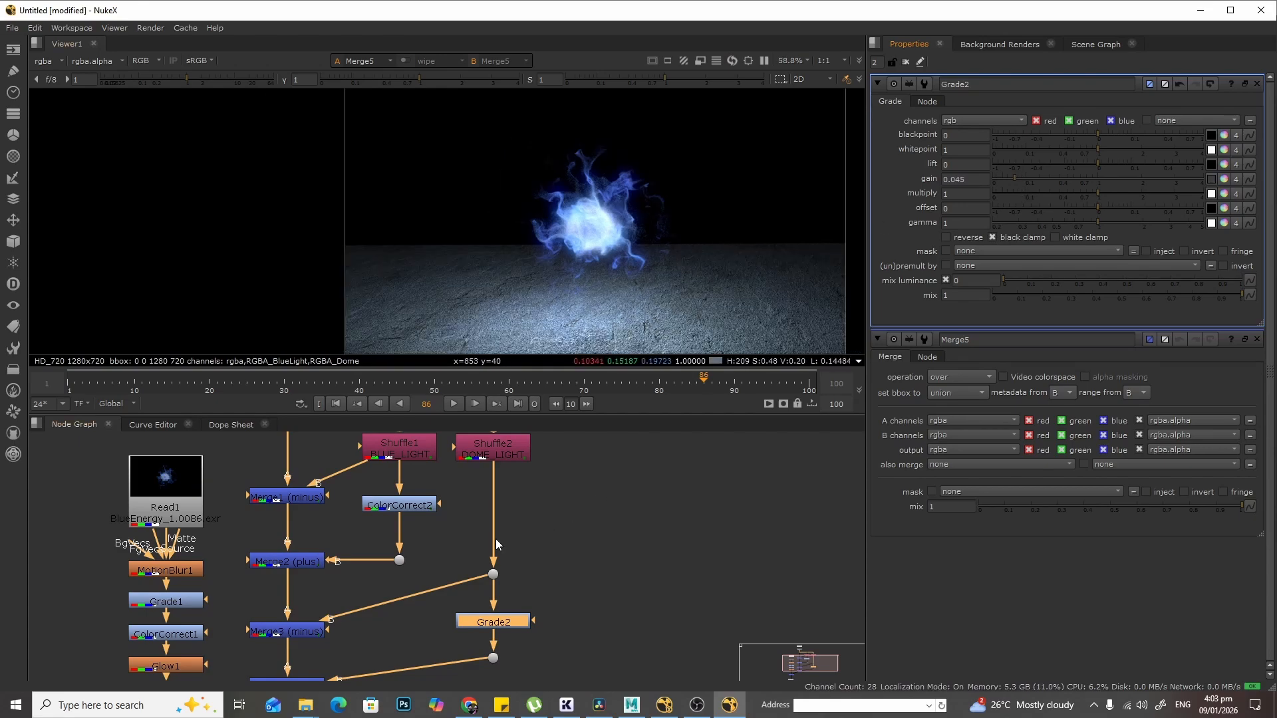
middle_click_drag(564, 536, 722, 460)
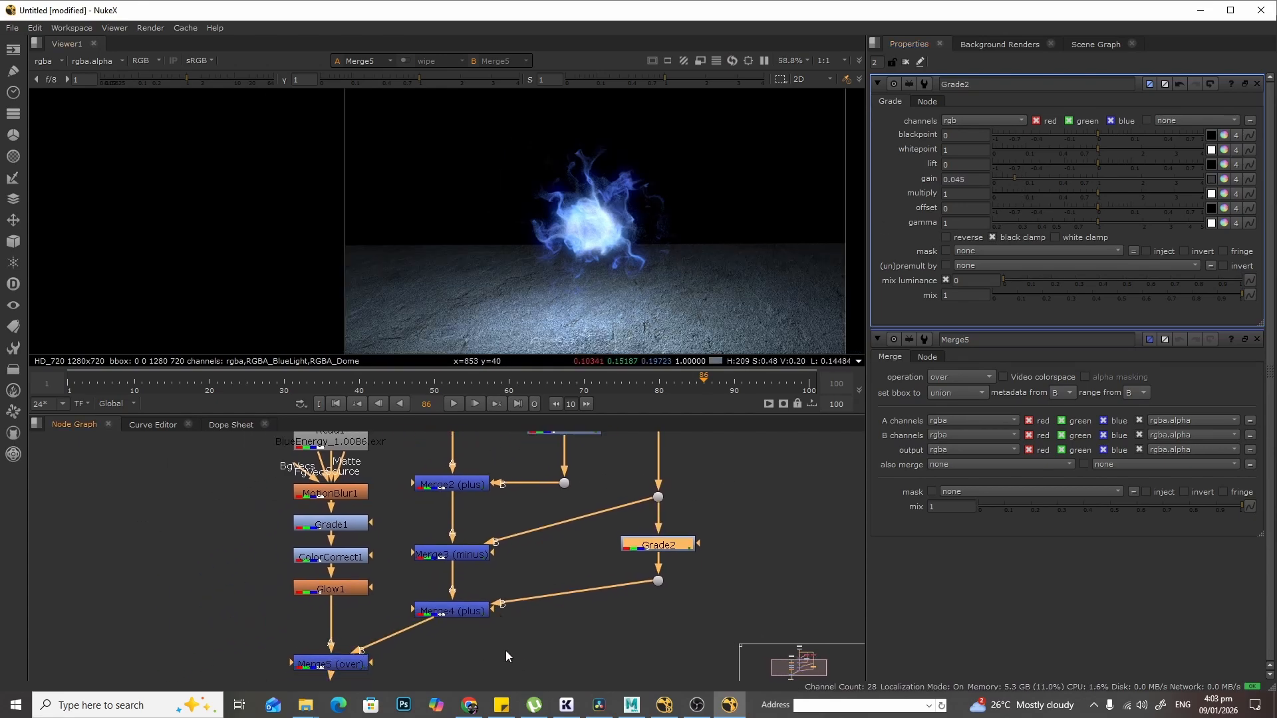
middle_click_drag(505, 651, 517, 606)
middle_click_drag(546, 508, 521, 584)
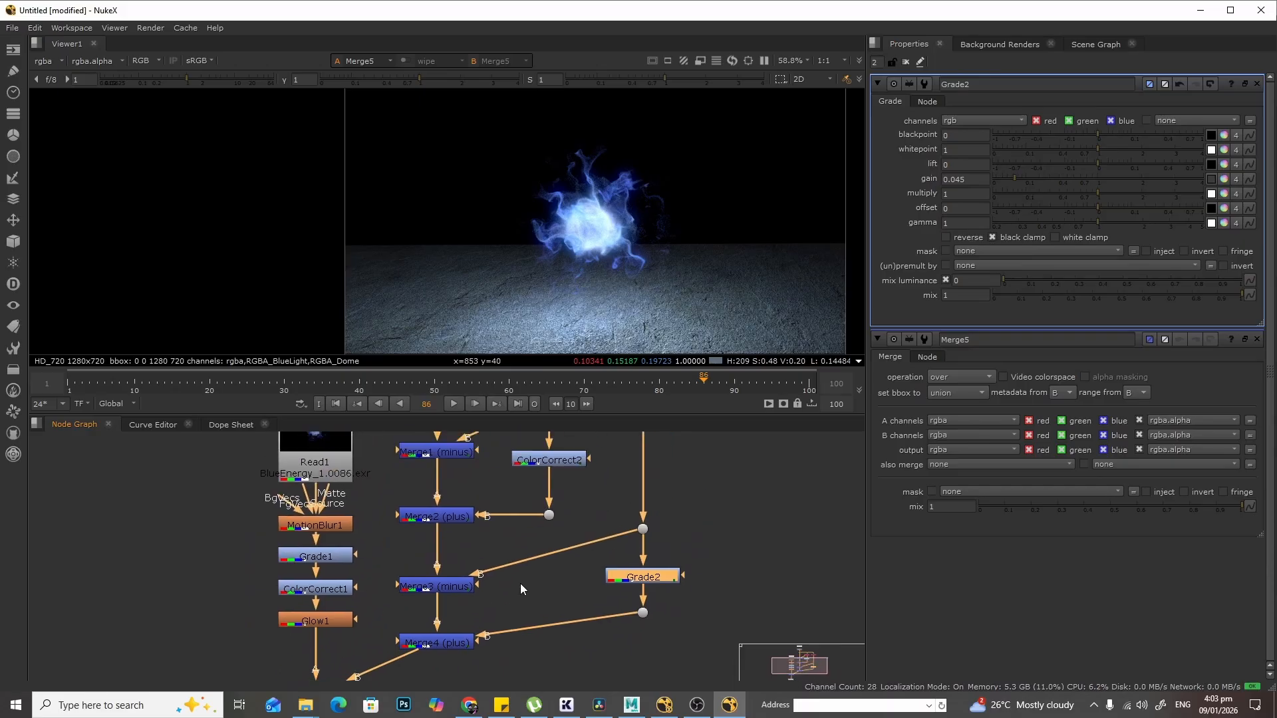
left_click(561, 459)
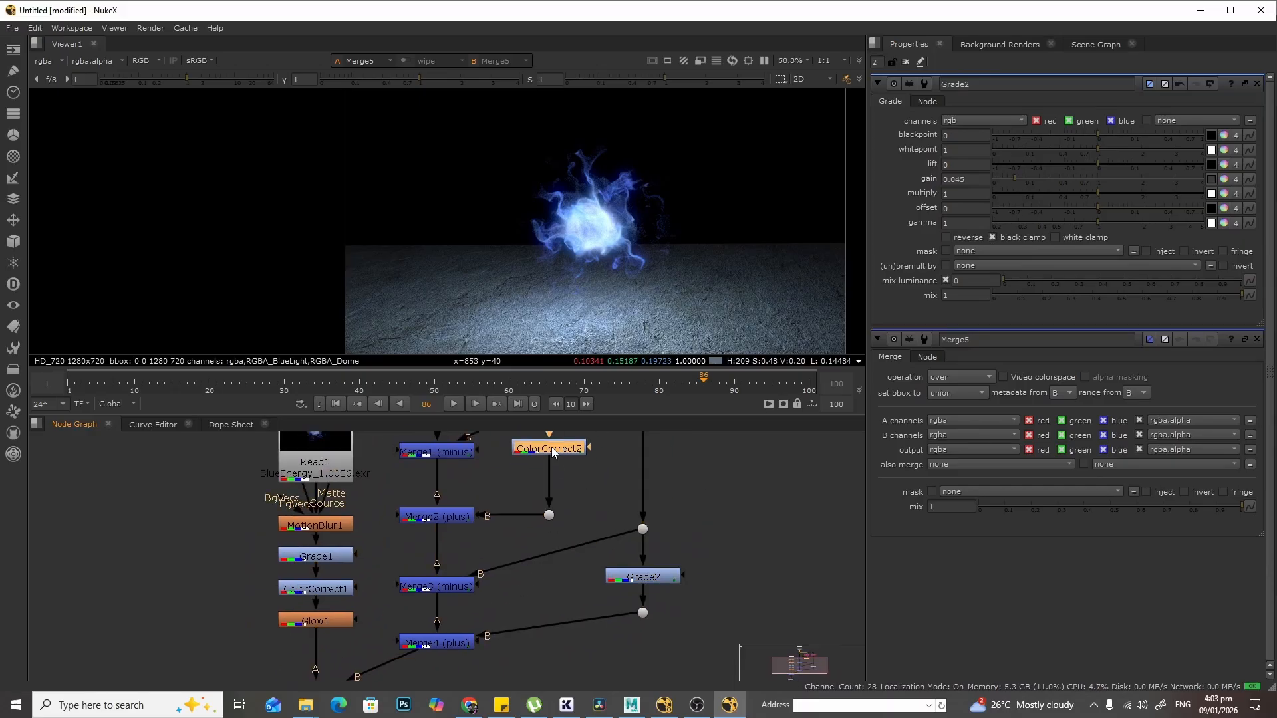
key("g")
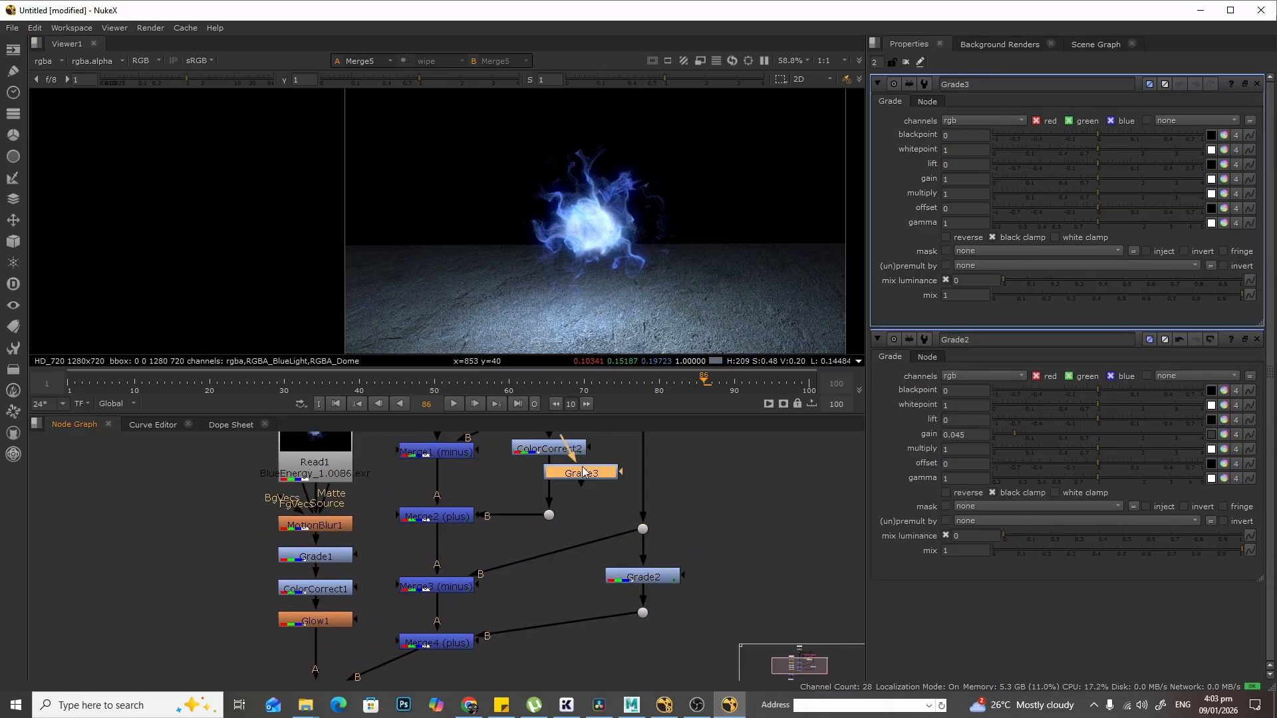
left_click_drag(584, 471, 548, 477)
left_click(558, 446)
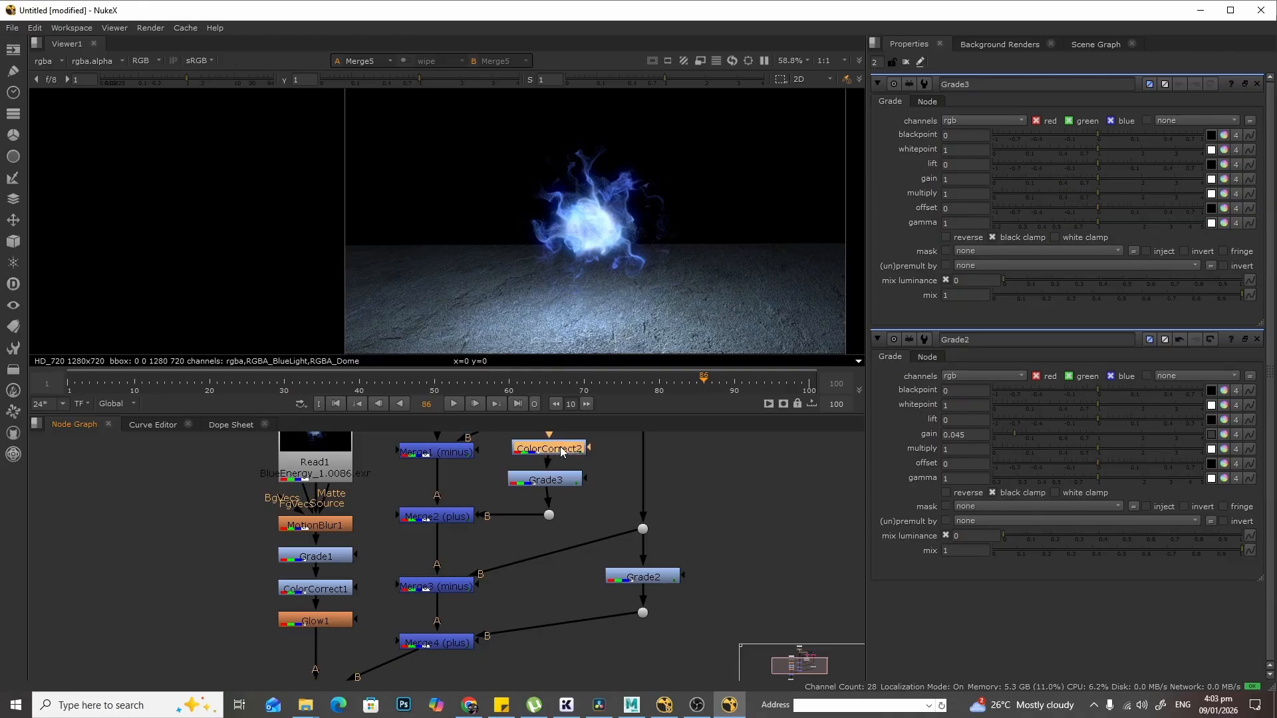
key("Delete")
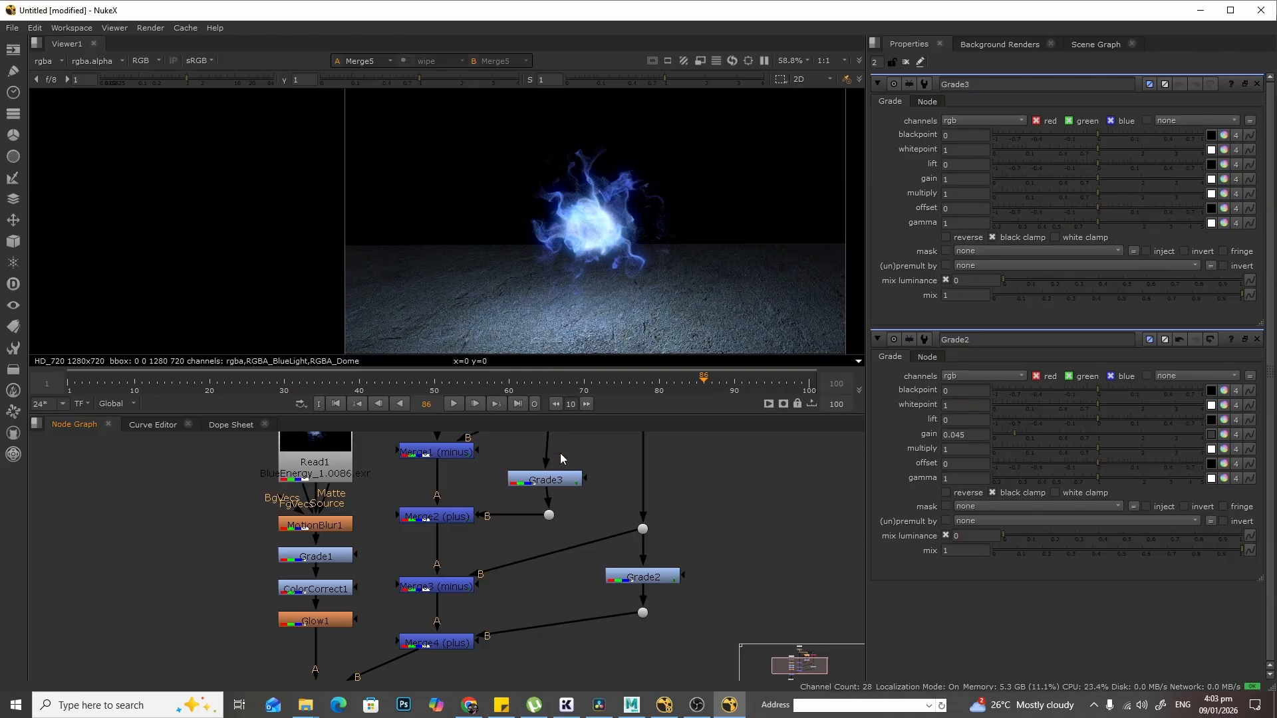
- Go to frame 1 and set the new Grade's gain to 0.035 to darken the BlueLight layer
left_click(554, 480)
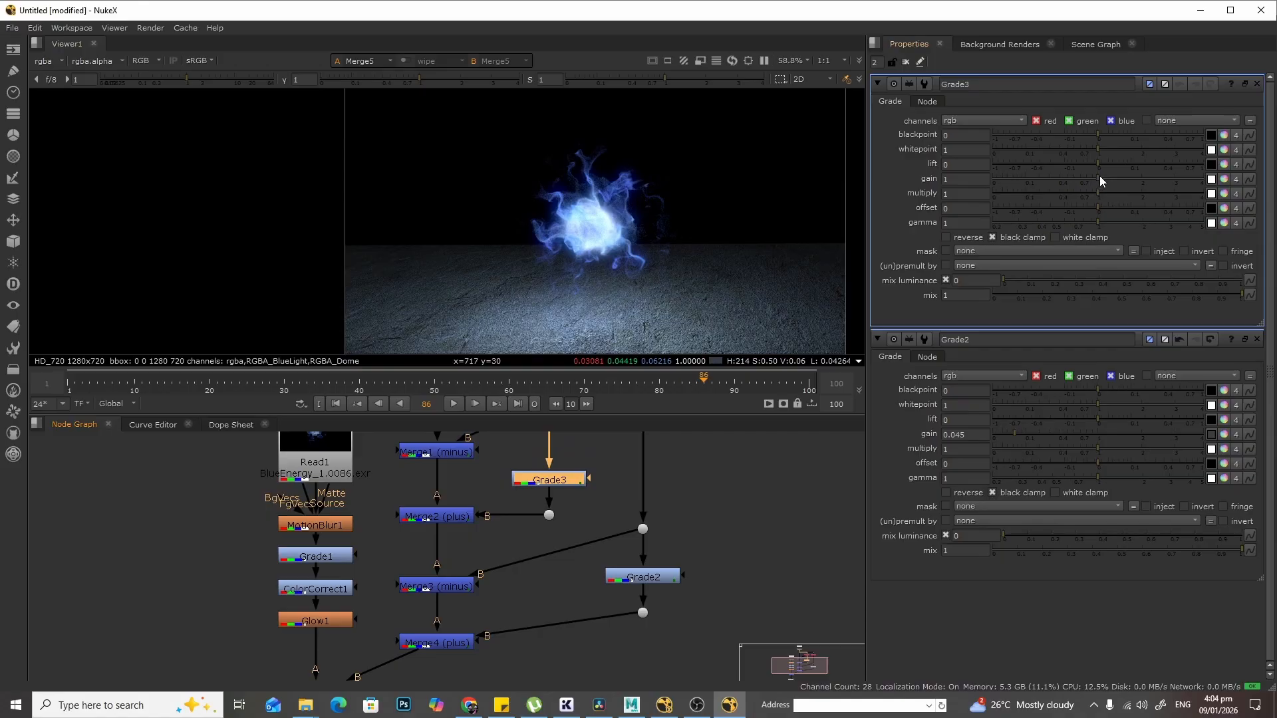
mouse_move(1100, 178)
left_mouse_down()
mouse_move(1015, 179)
mouse_move(1196, 181)
mouse_move(1077, 187)
mouse_move(1111, 178)
left_mouse_up()
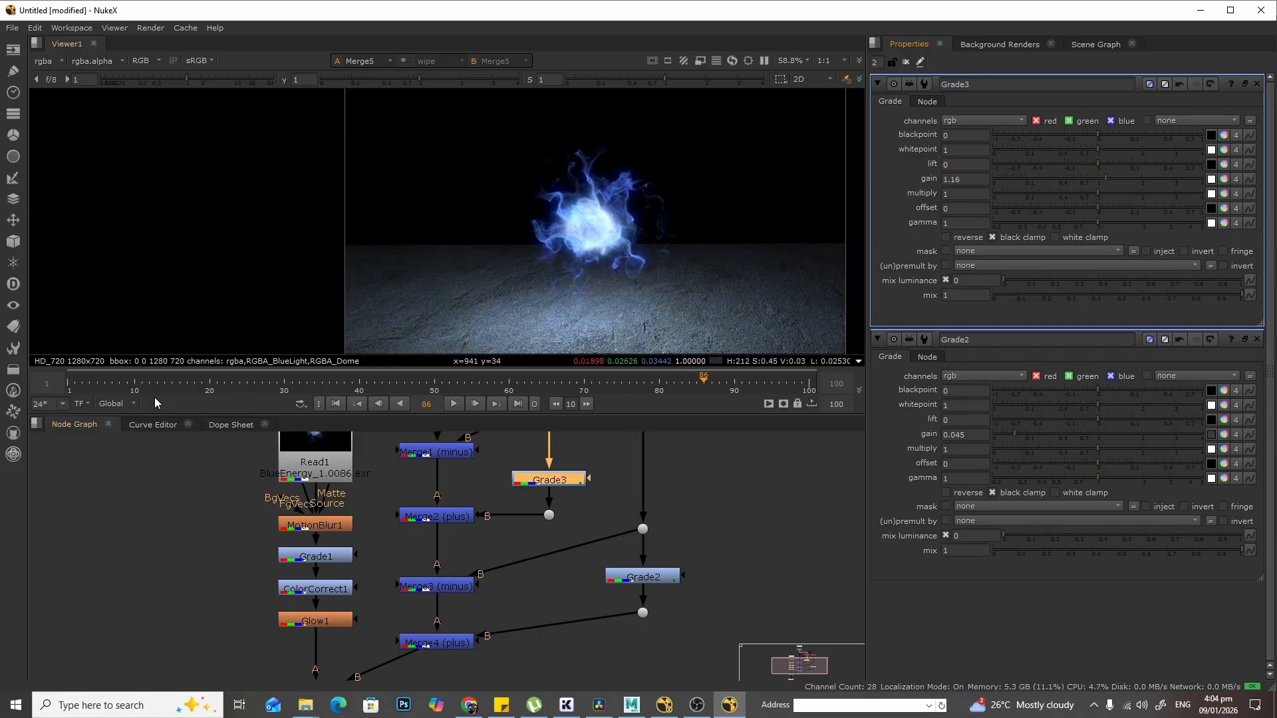
left_click(74, 384)
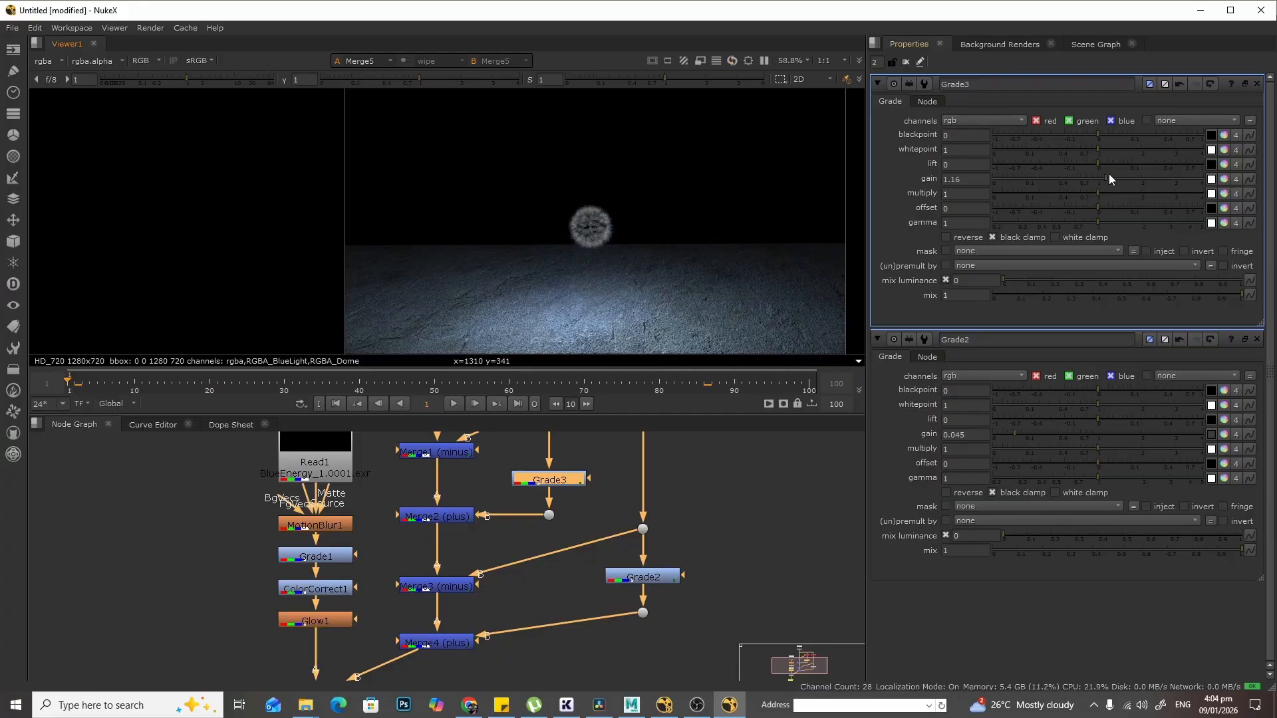
left_click_drag(1107, 178, 1012, 193)
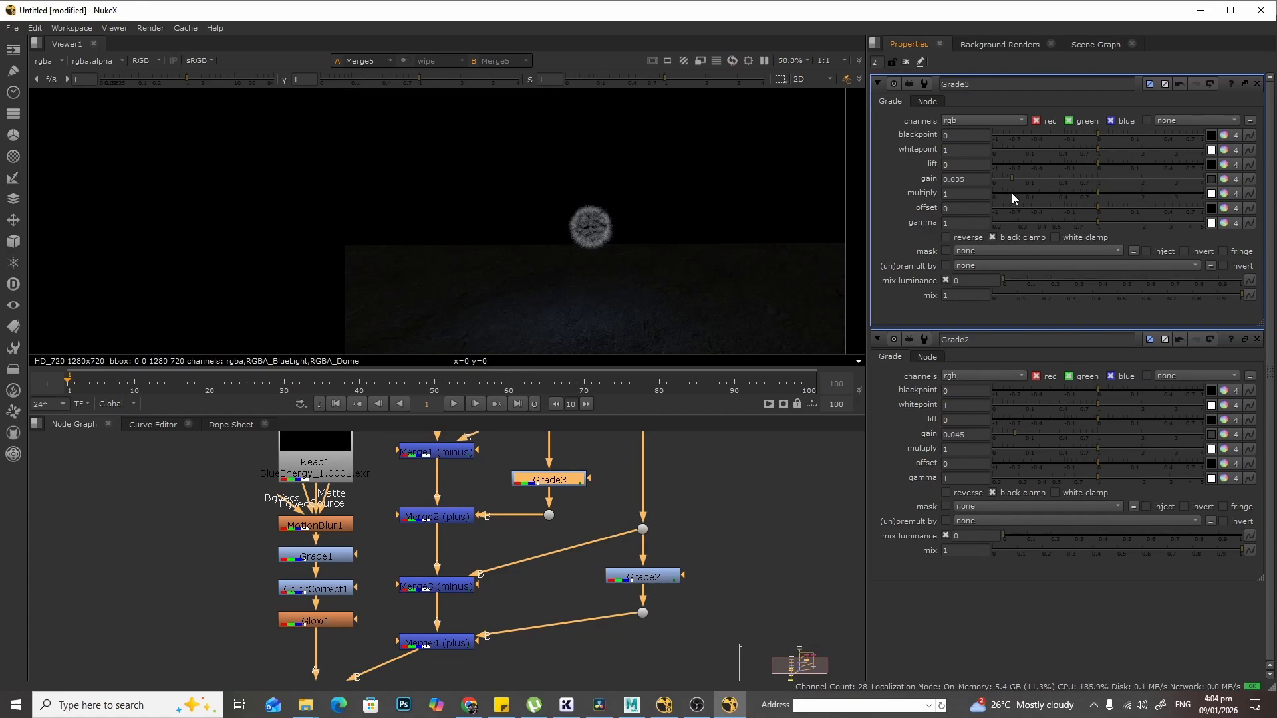
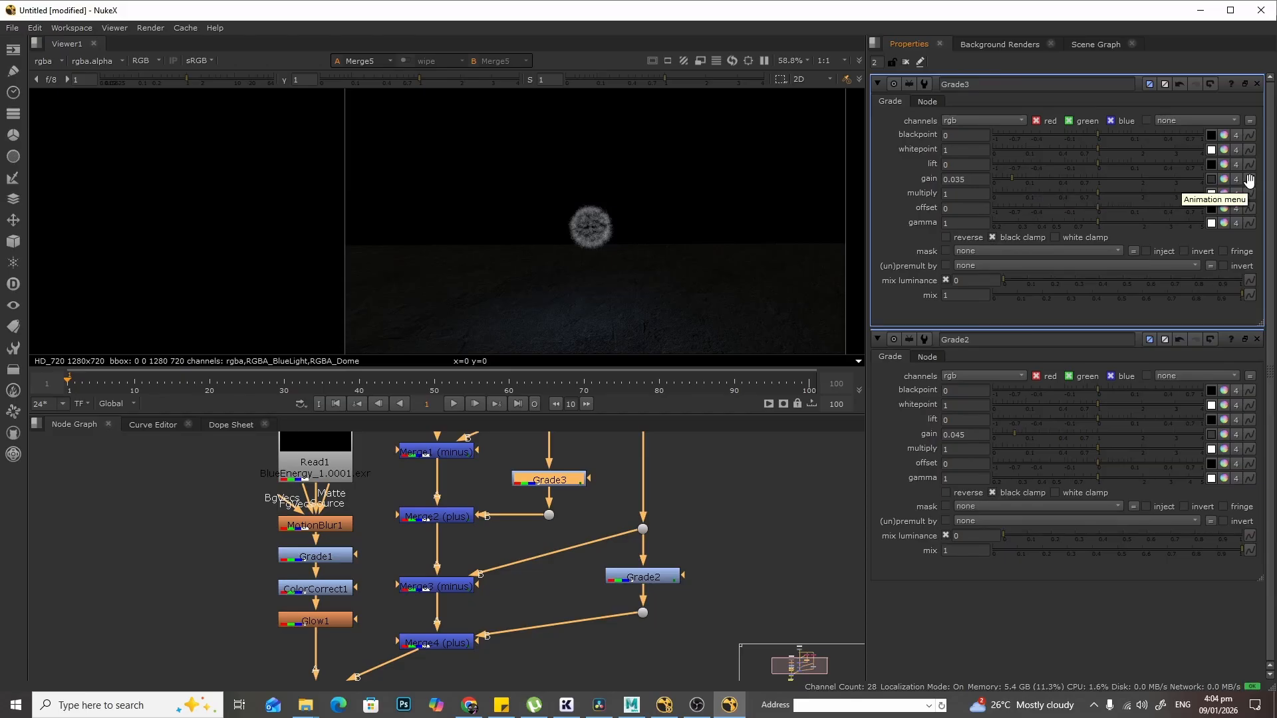
- Animate Grade3's gain with a keyframe at frame 1 and a value of 1.16 at frame 30
left_click(1250, 180)
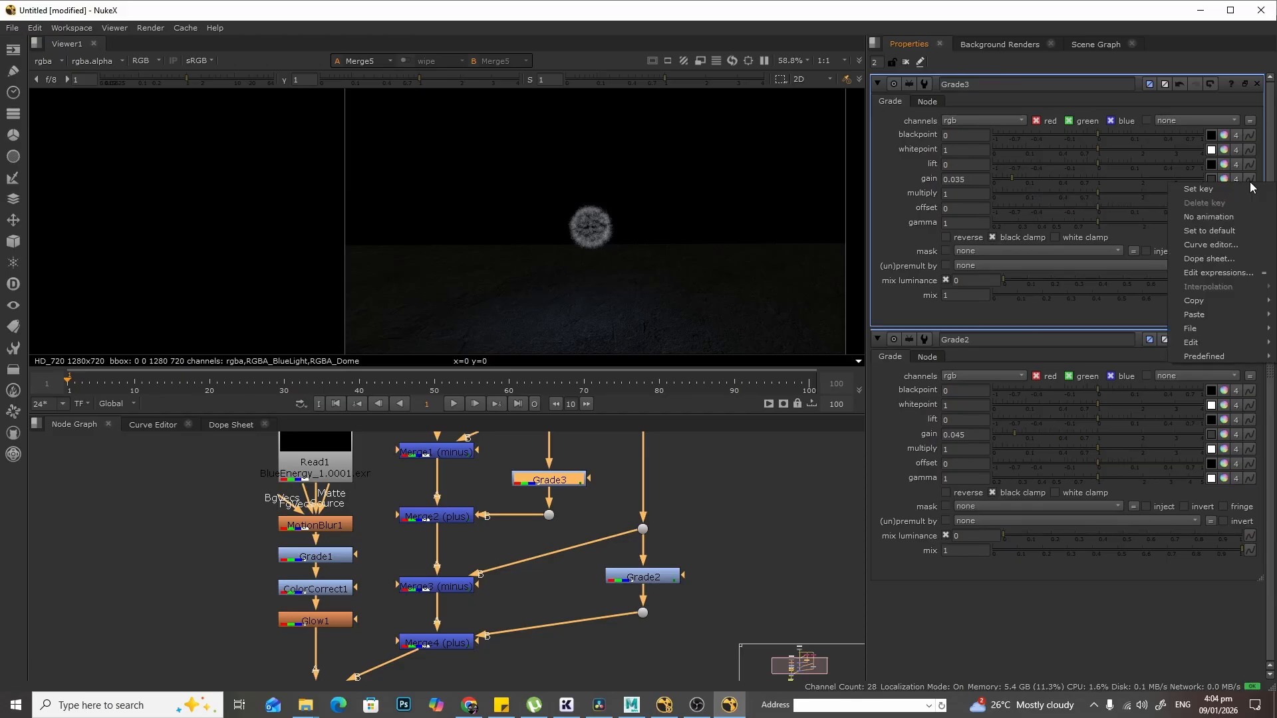
left_click(1247, 189)
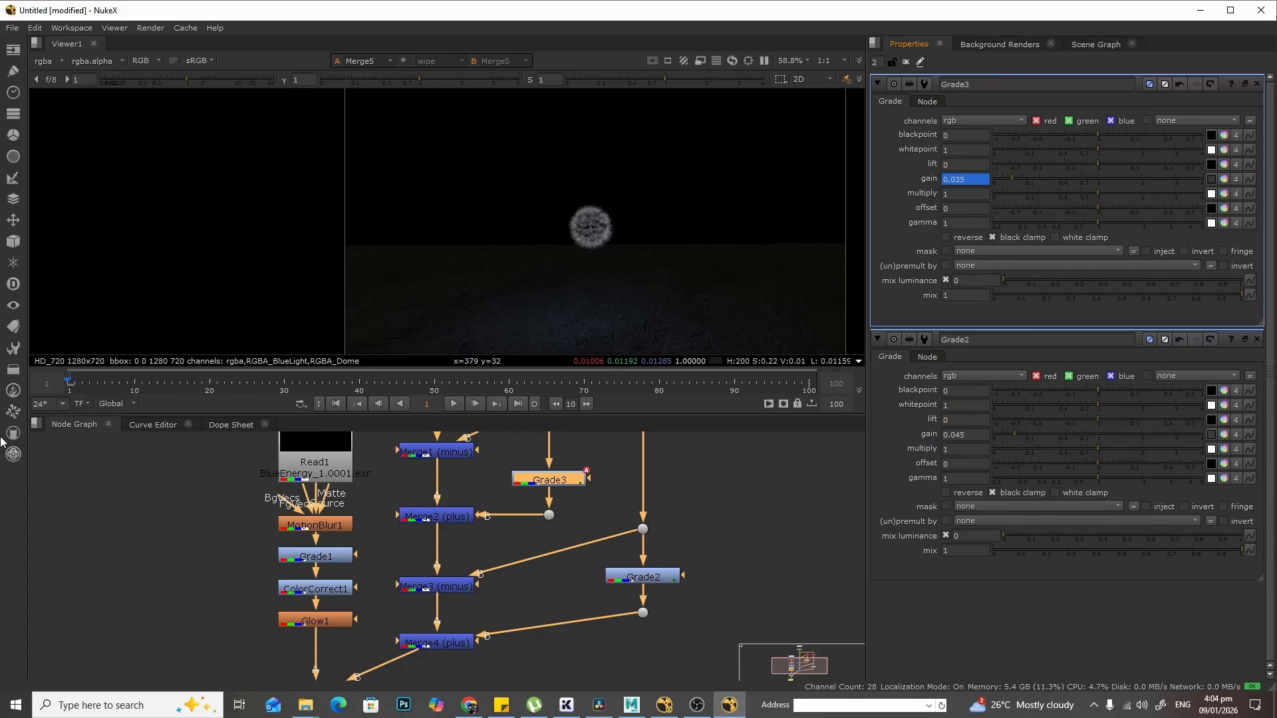
left_click_drag(83, 376, 304, 385)
left_click(145, 384)
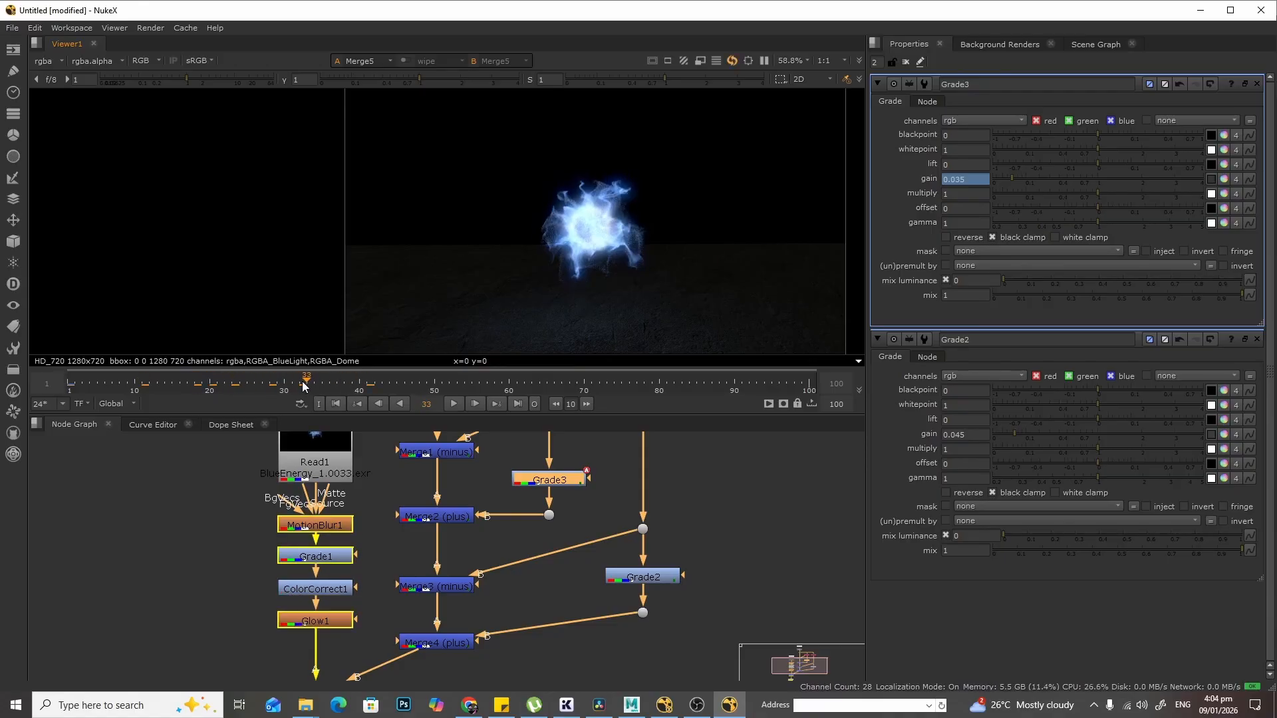
left_click_drag(115, 389, 286, 384)
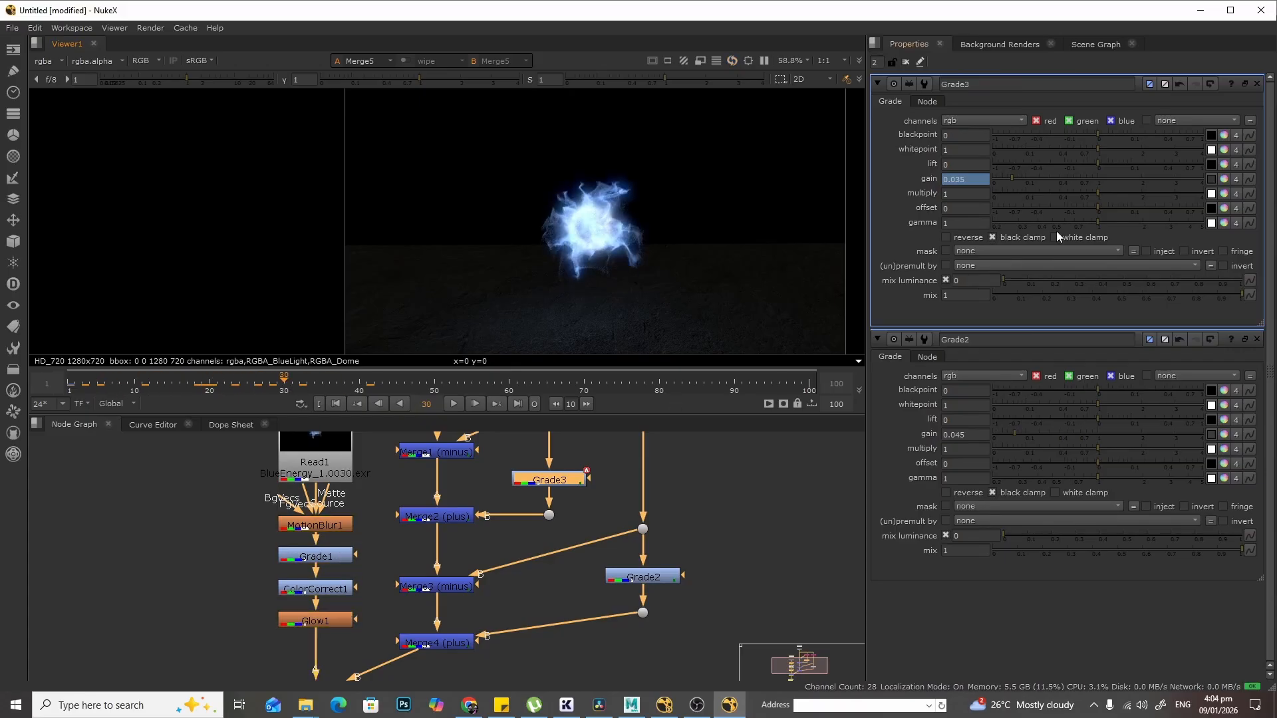
left_click_drag(1012, 174, 1107, 183)
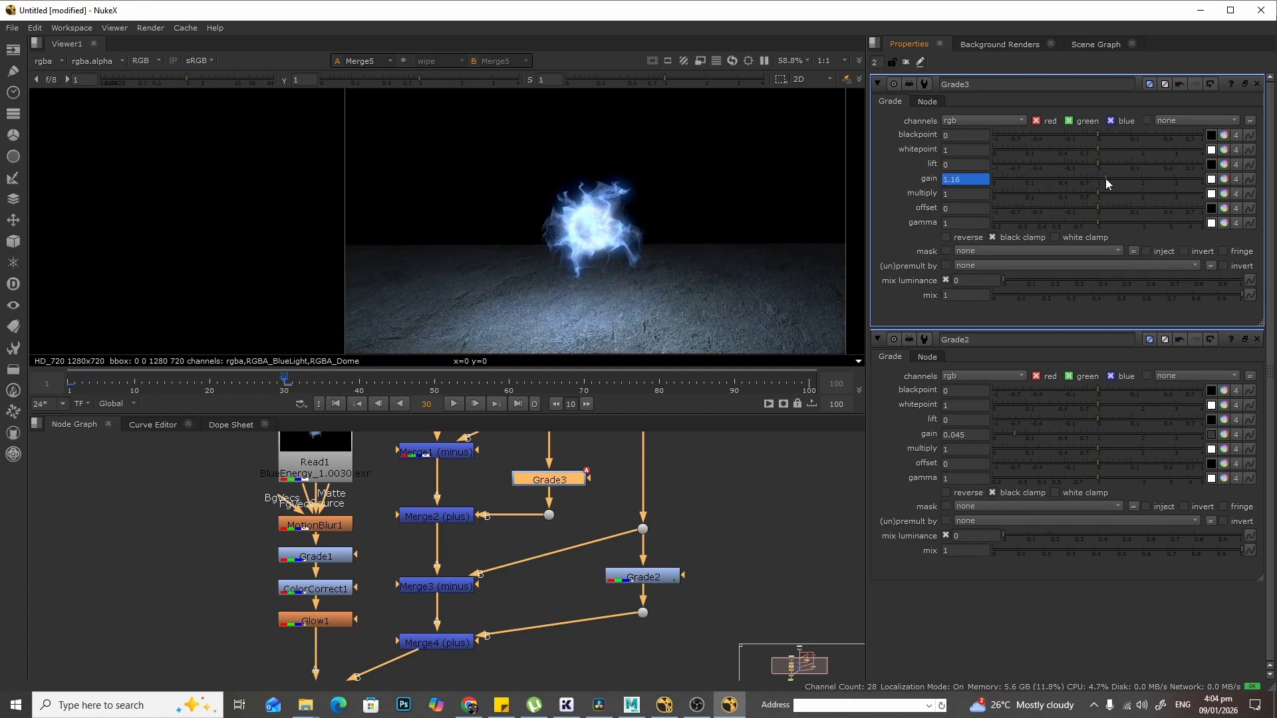
- Scrub back to frame 1 and play the sequence to review the animated BlueLight glow
left_click(213, 377)
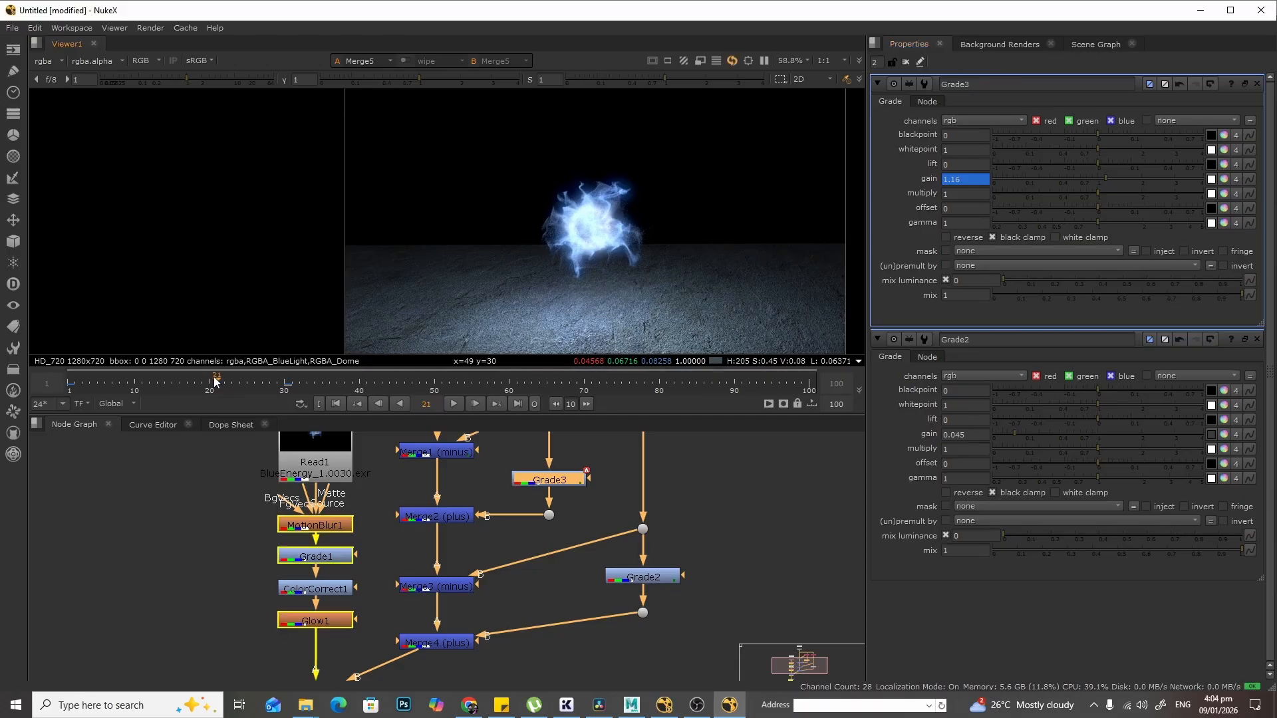
left_click_drag(131, 379, 67, 381)
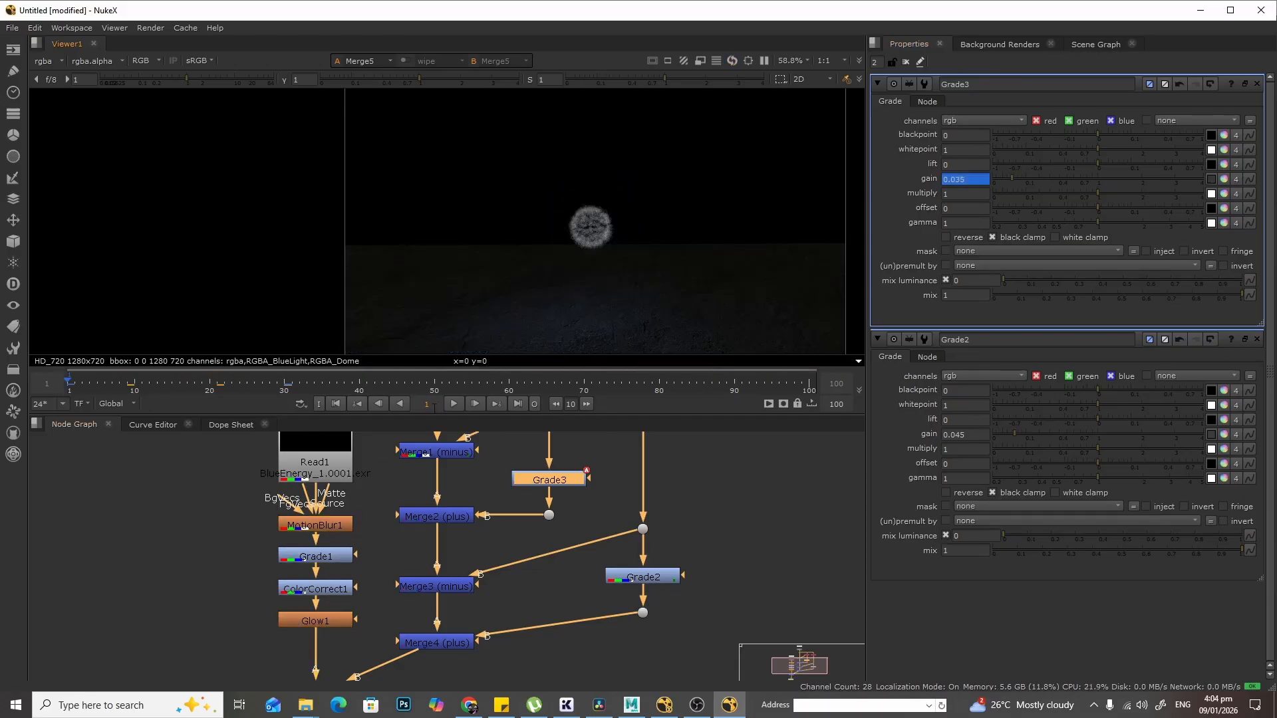
left_click(454, 404)
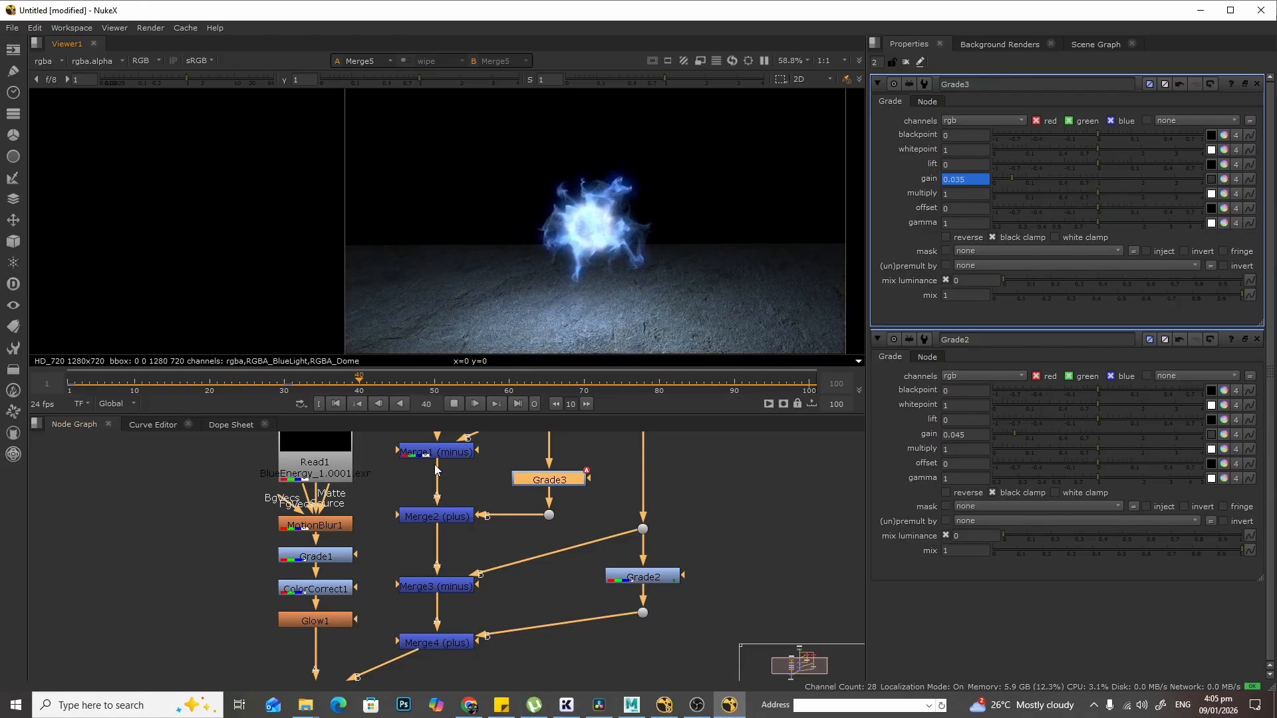
left_click(453, 402)
- Move Merge5 and the Viewer node lower to make room below Glow1
scroll(755, 540, "down", 1)
middle_click_drag(757, 539, 759, 443)
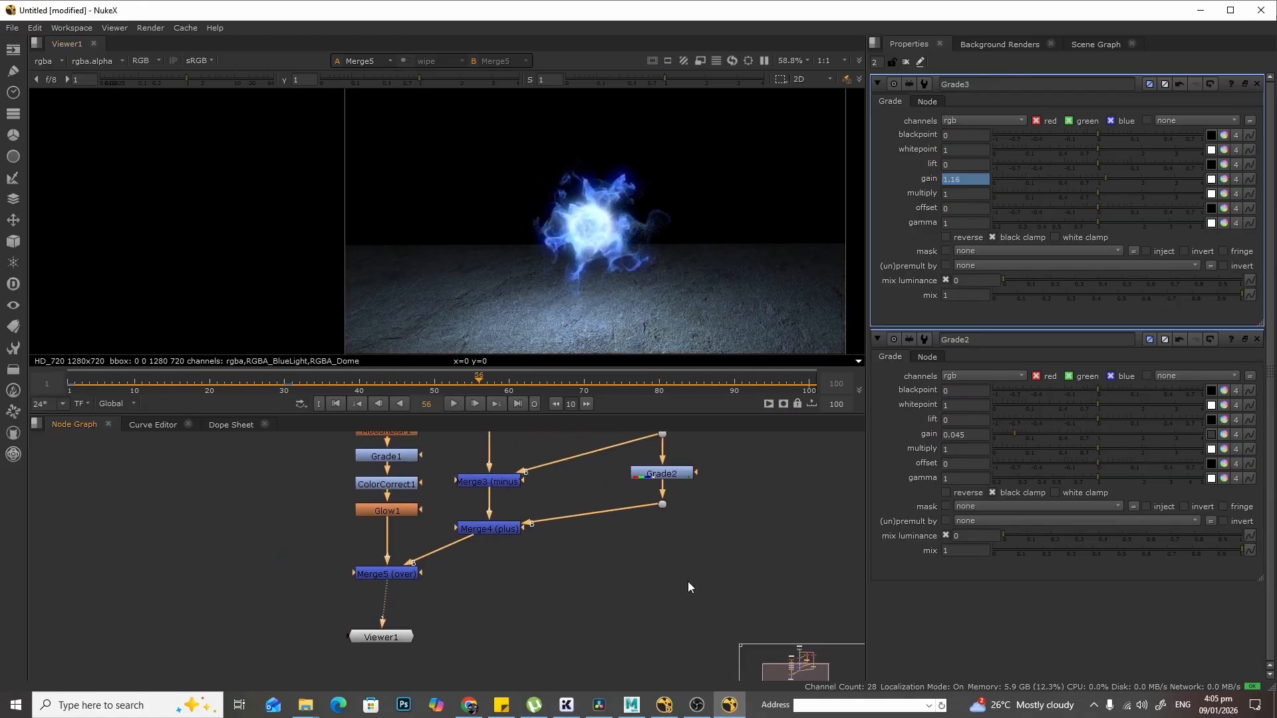
left_click_drag(386, 638, 395, 681)
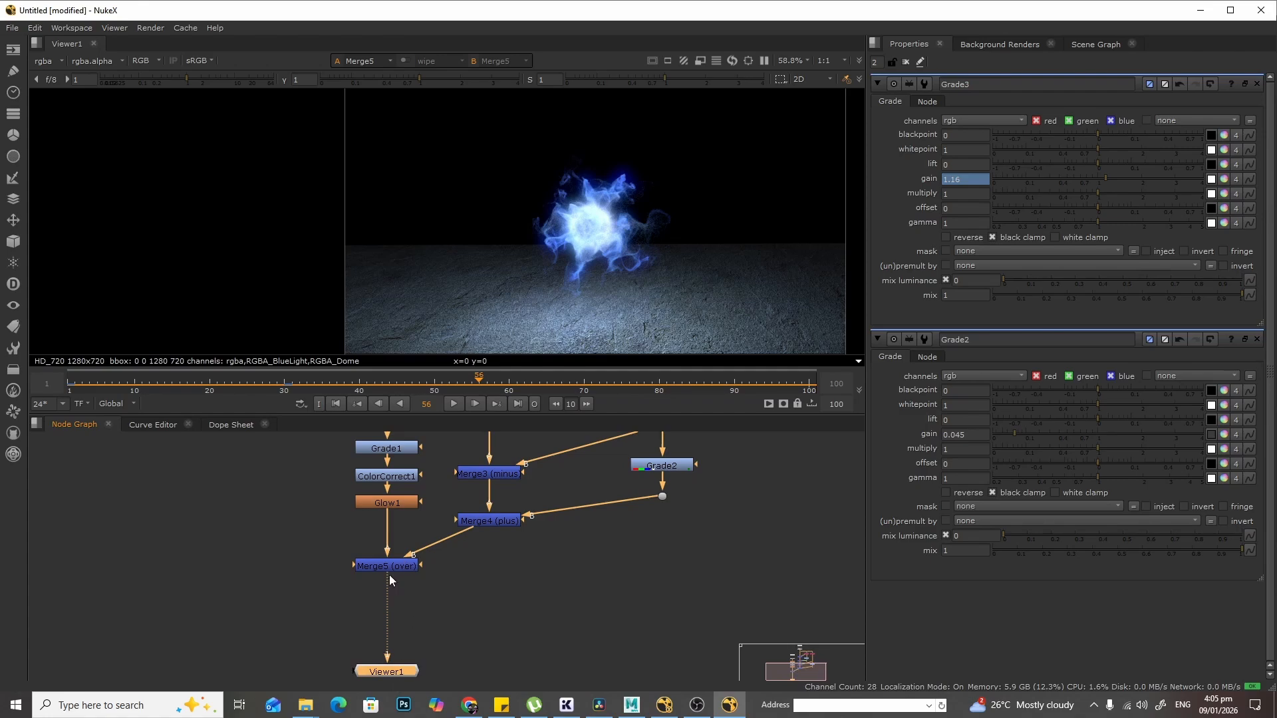
mouse_move(390, 571)
left_mouse_down()
mouse_move(392, 623)
mouse_move(394, 595)
left_mouse_up()
scroll(530, 576, "up", 2)
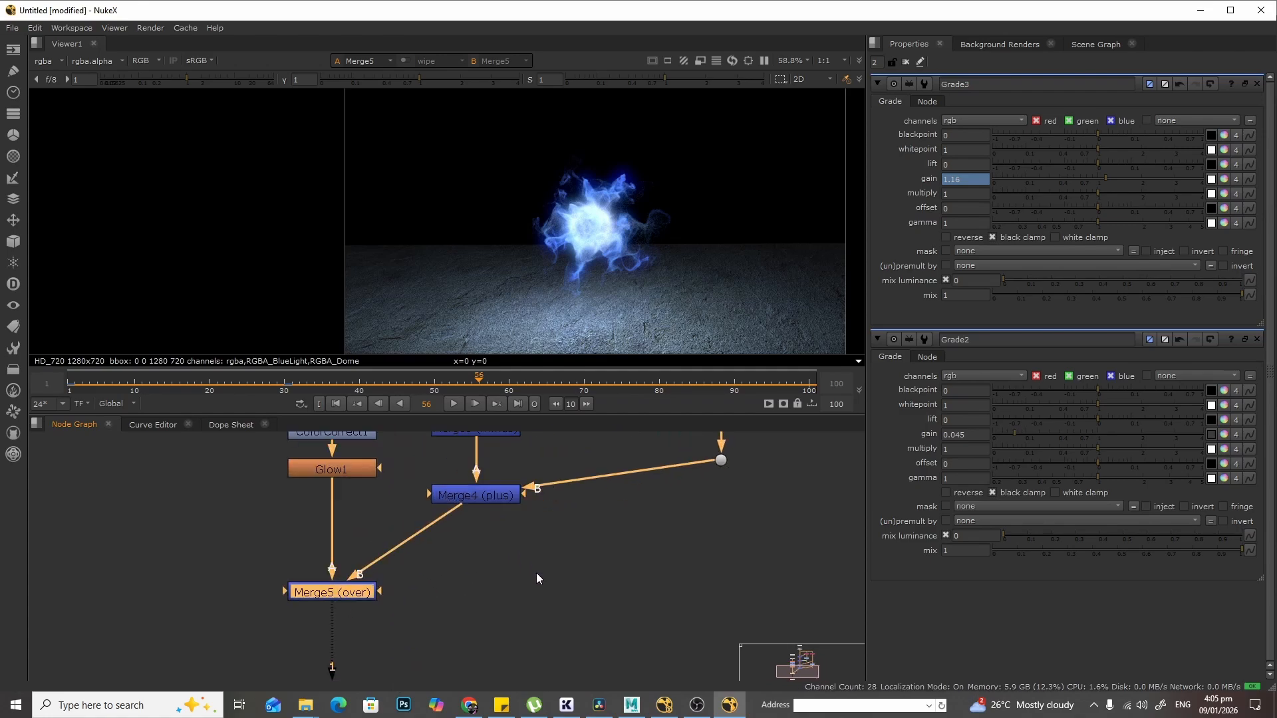
- Insert a HueShift node between Glow1 and Merge5
left_click(379, 513)
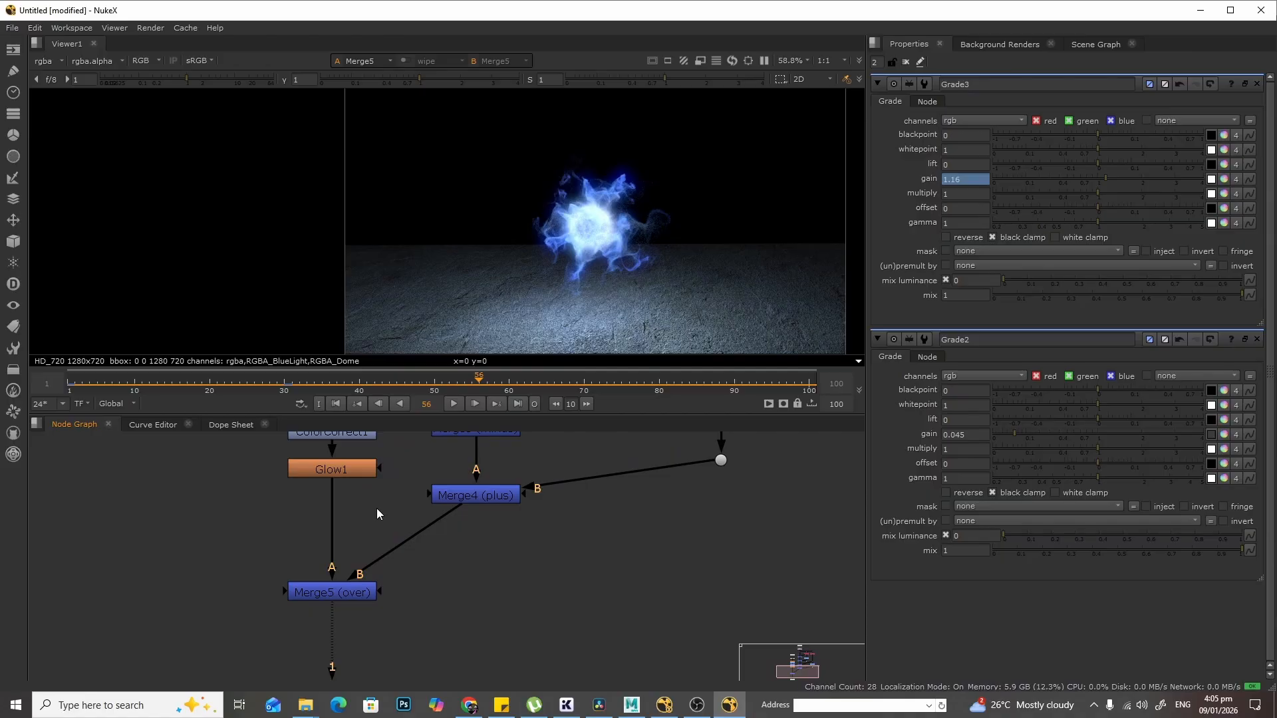
key("Tab")
type("hue")
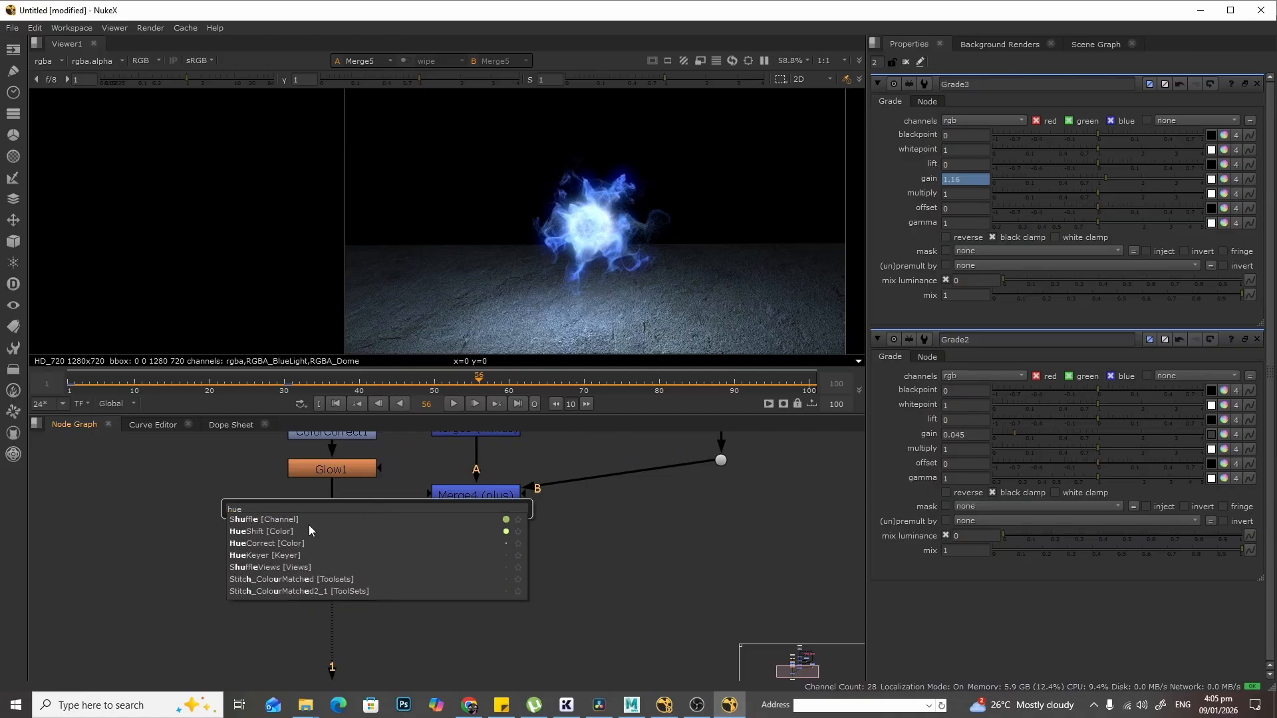
left_click(300, 532)
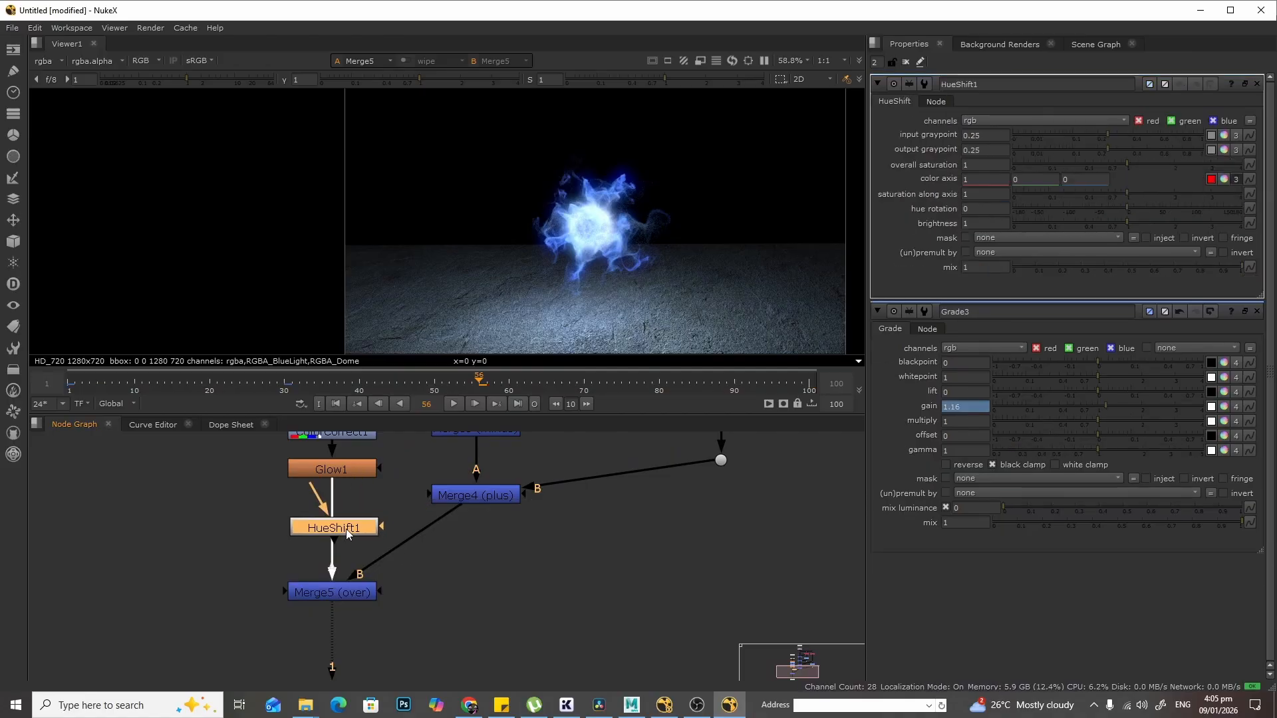
left_click(346, 529)
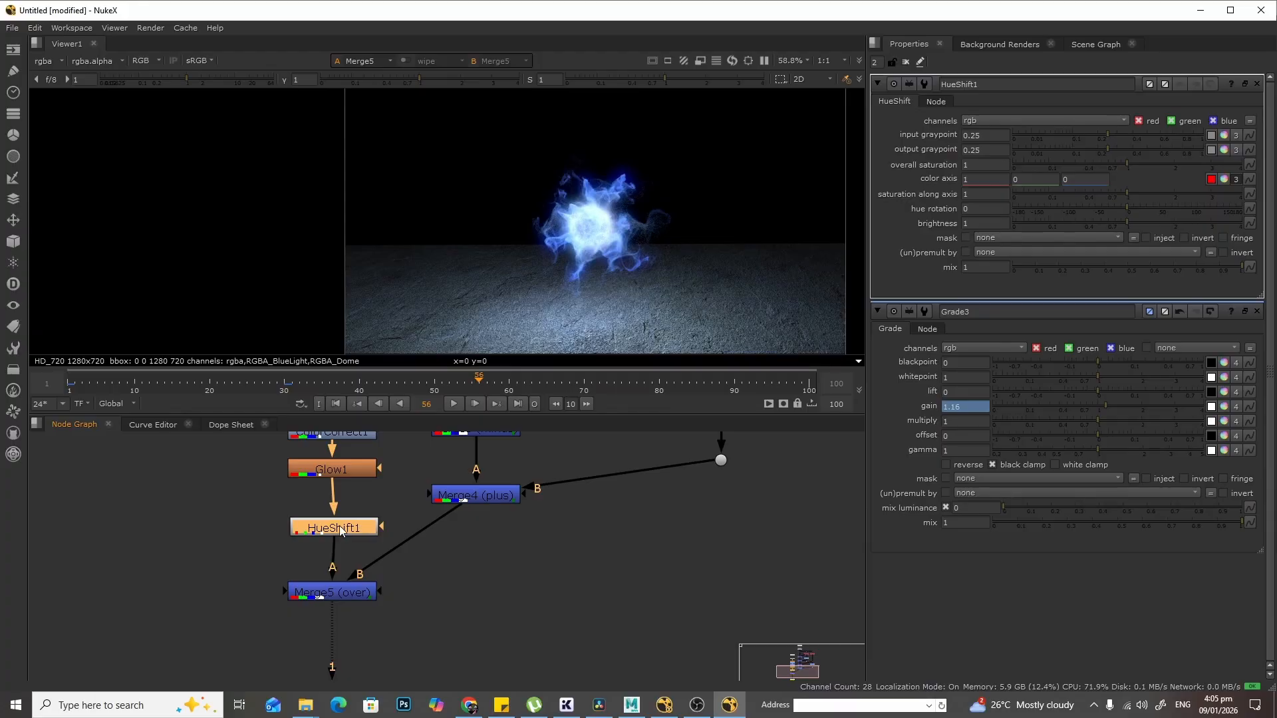
- Set HueShift1's hue rotation to 142 and overall saturation to 0.48
left_click_drag(341, 530, 343, 530)
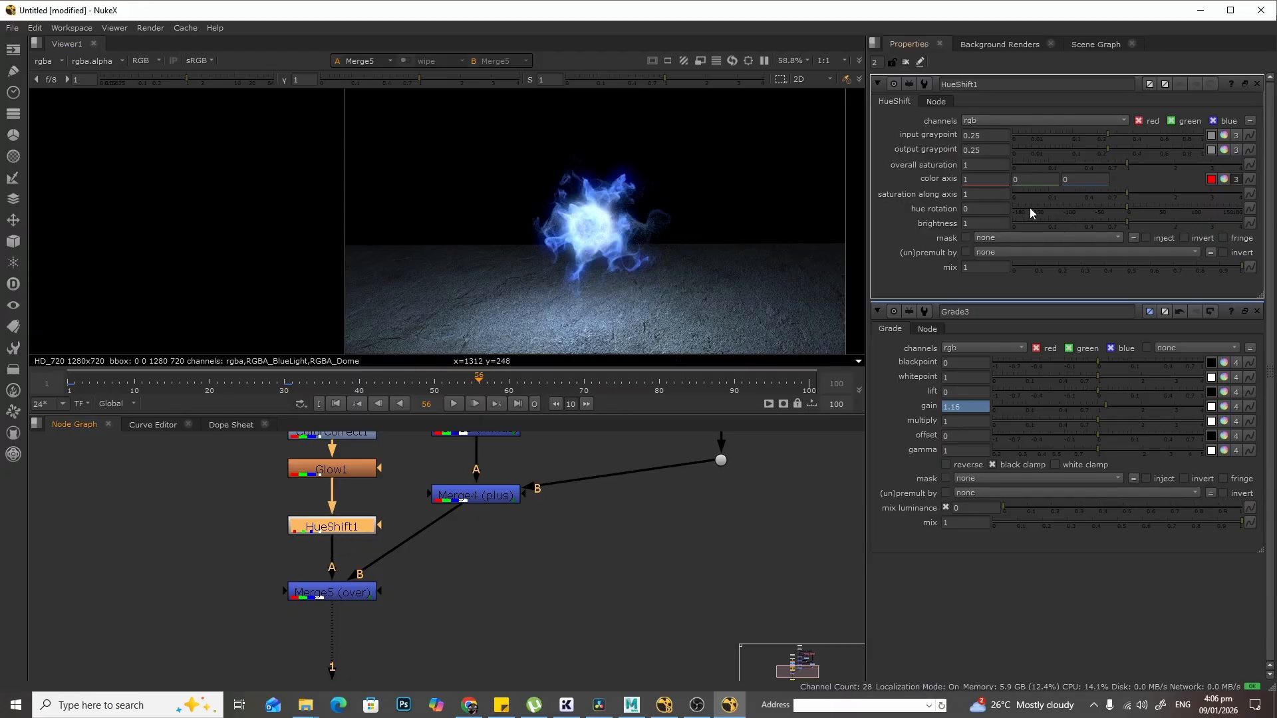
left_click_drag(1127, 210, 1218, 209)
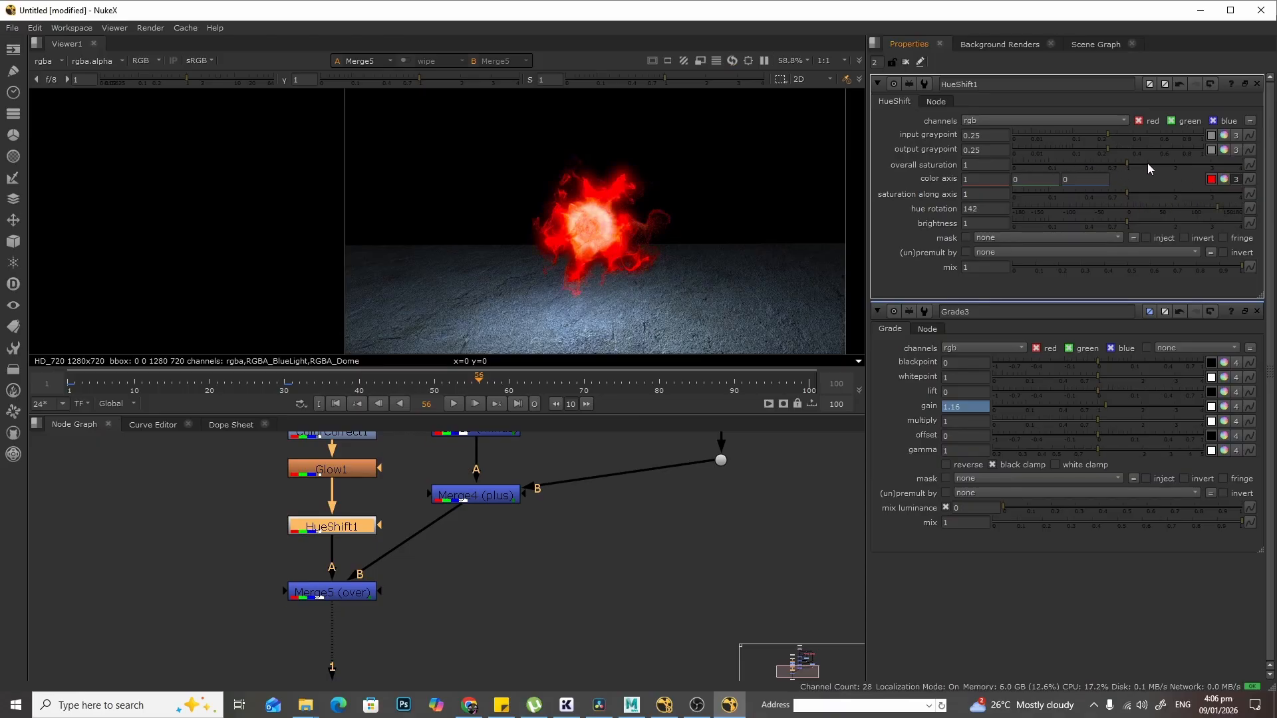
left_click_drag(1127, 164, 1092, 164)
- Insert a second HueShift node between the BlueLight Shuffle and Grade3
middle_click_drag(650, 512, 656, 635)
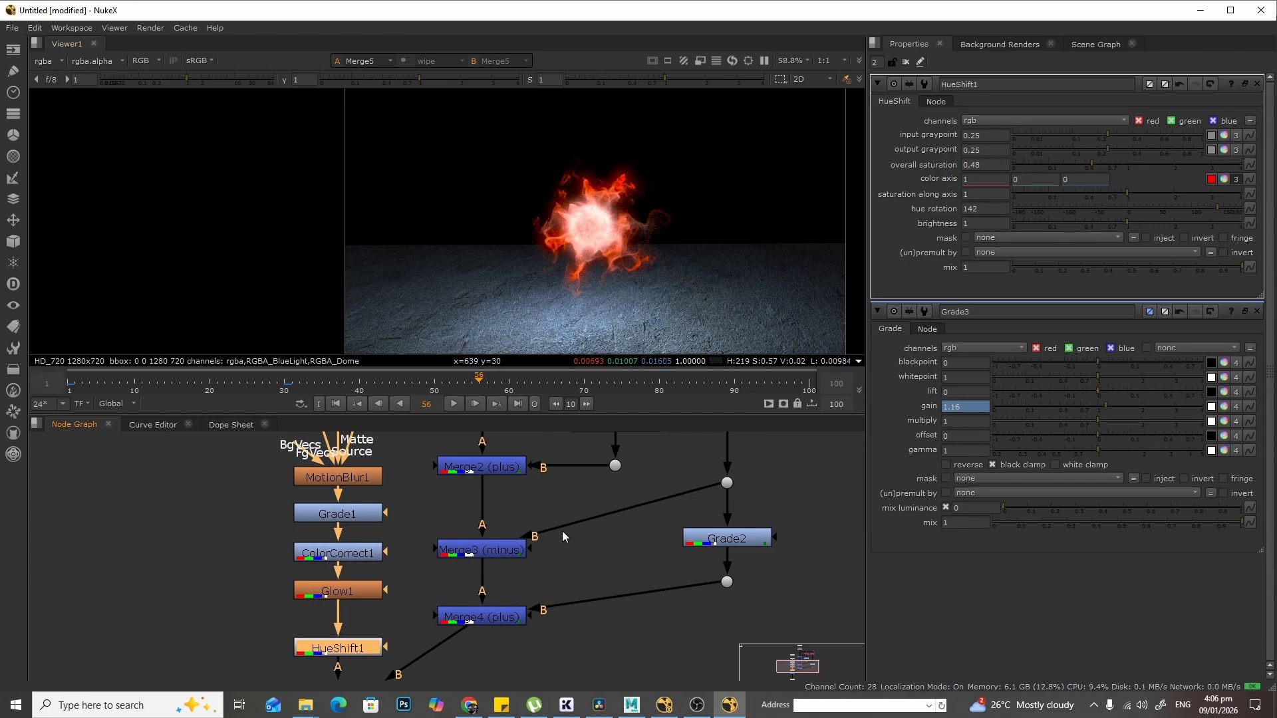
middle_click_drag(587, 533, 692, 589)
middle_click_drag(769, 493, 701, 544)
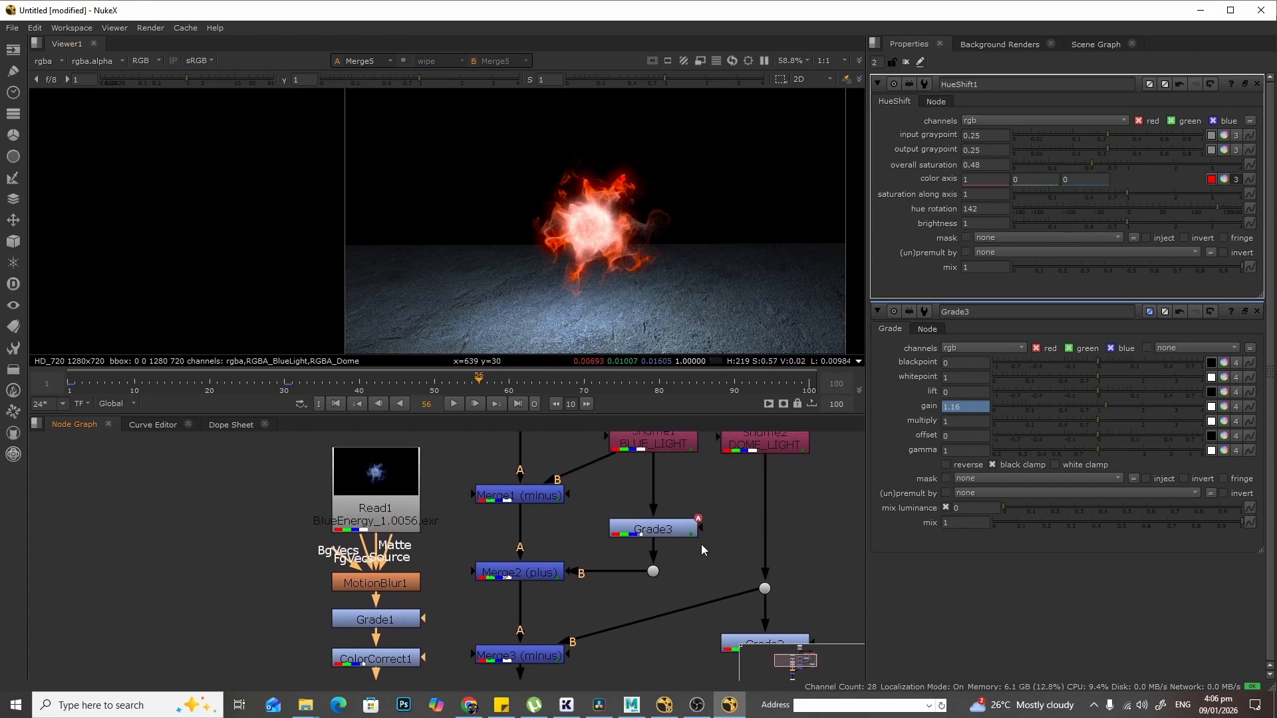
left_click_drag(668, 527, 667, 520)
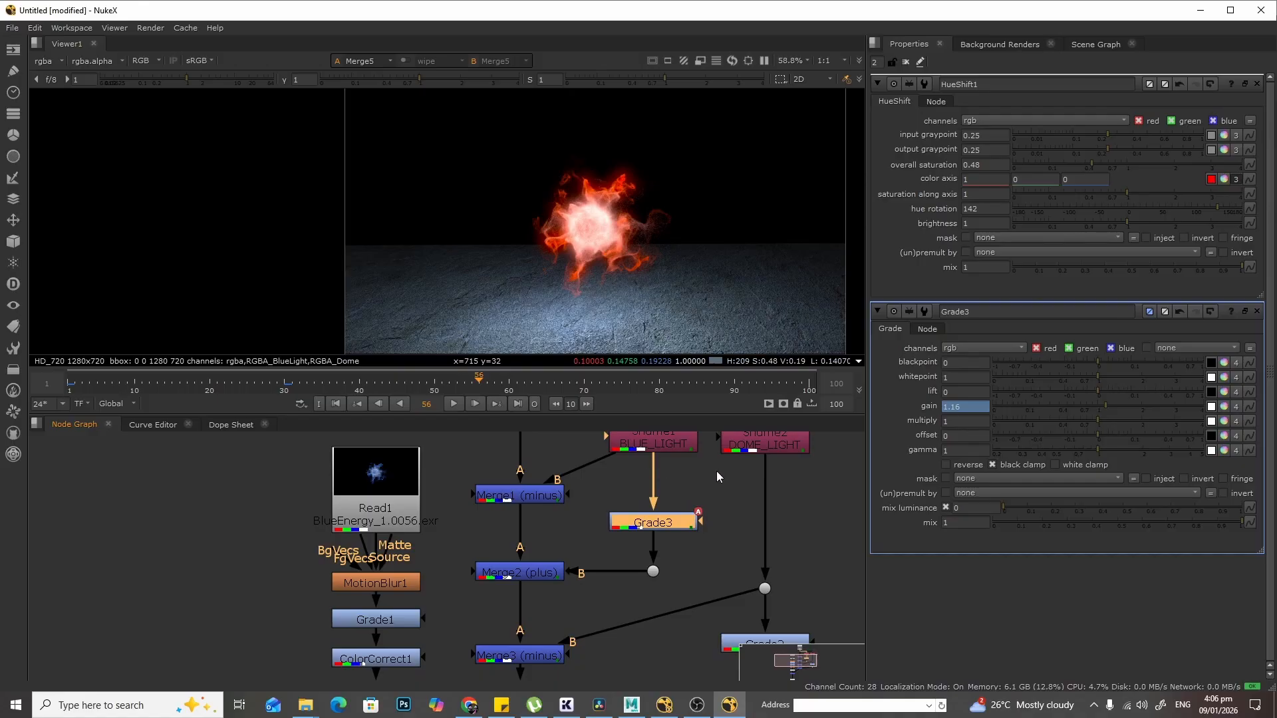
double_click(666, 527)
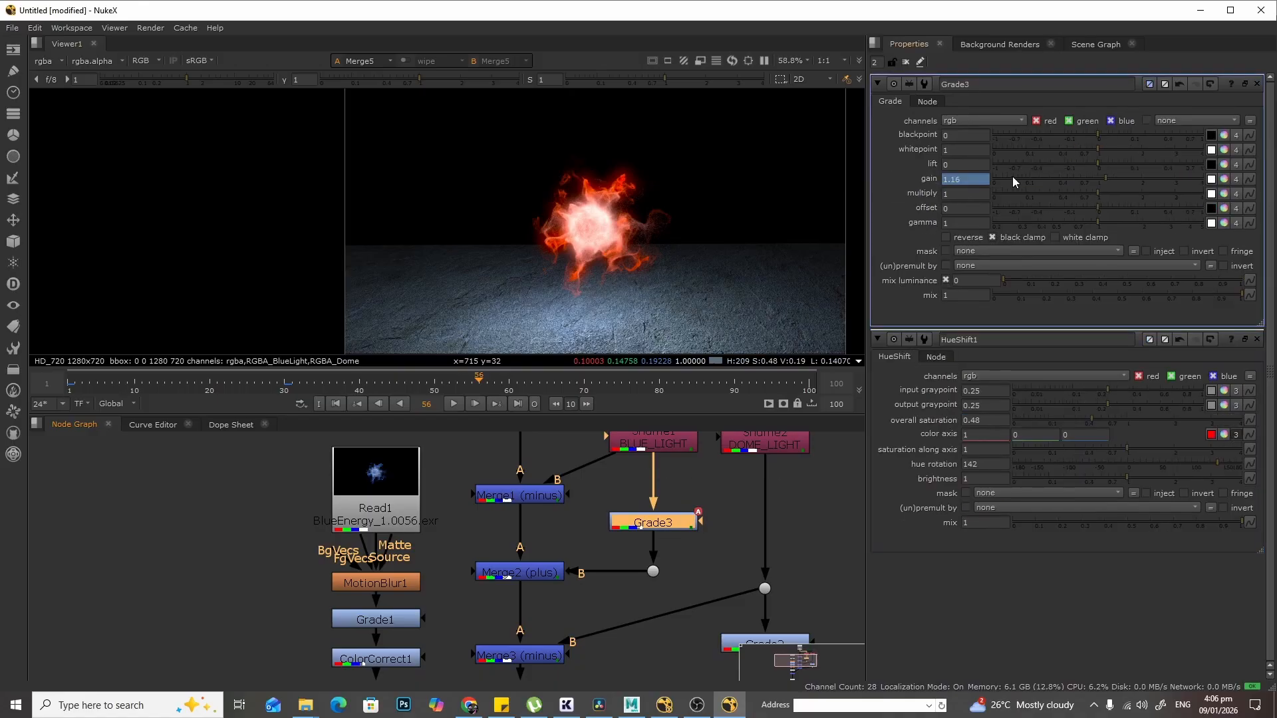
left_click(683, 475)
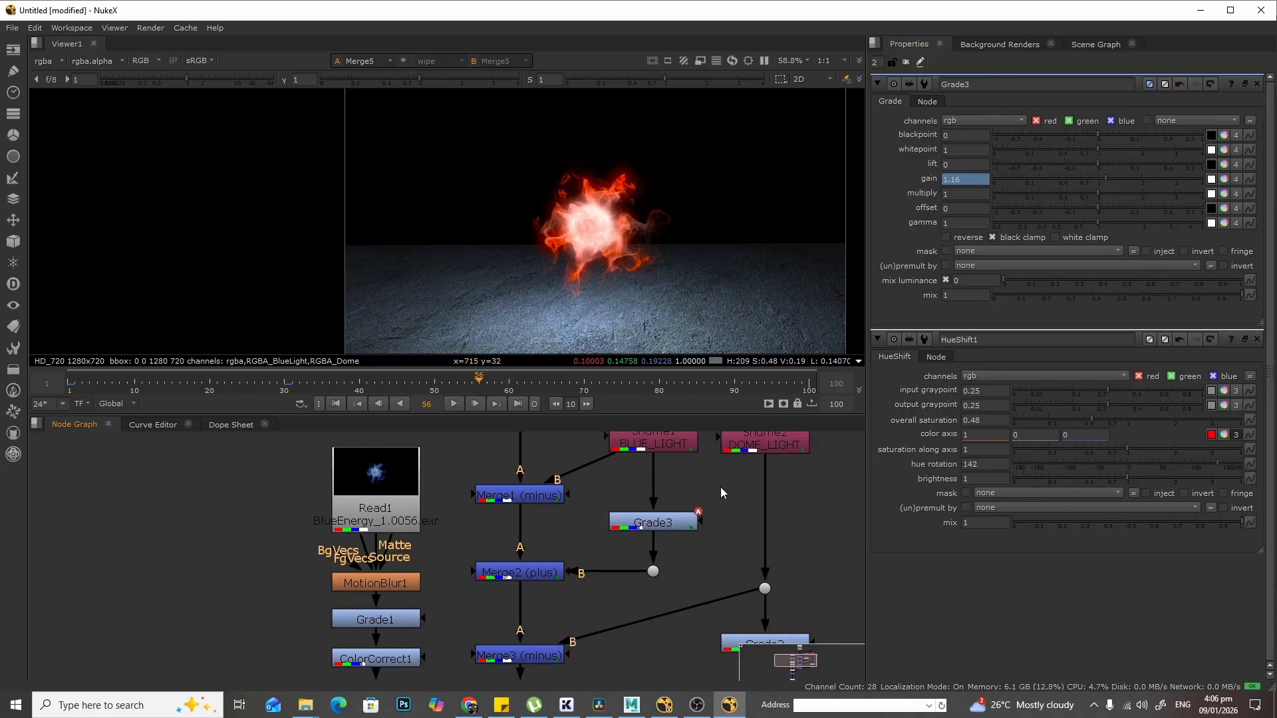
key("Tab")
type("hue")
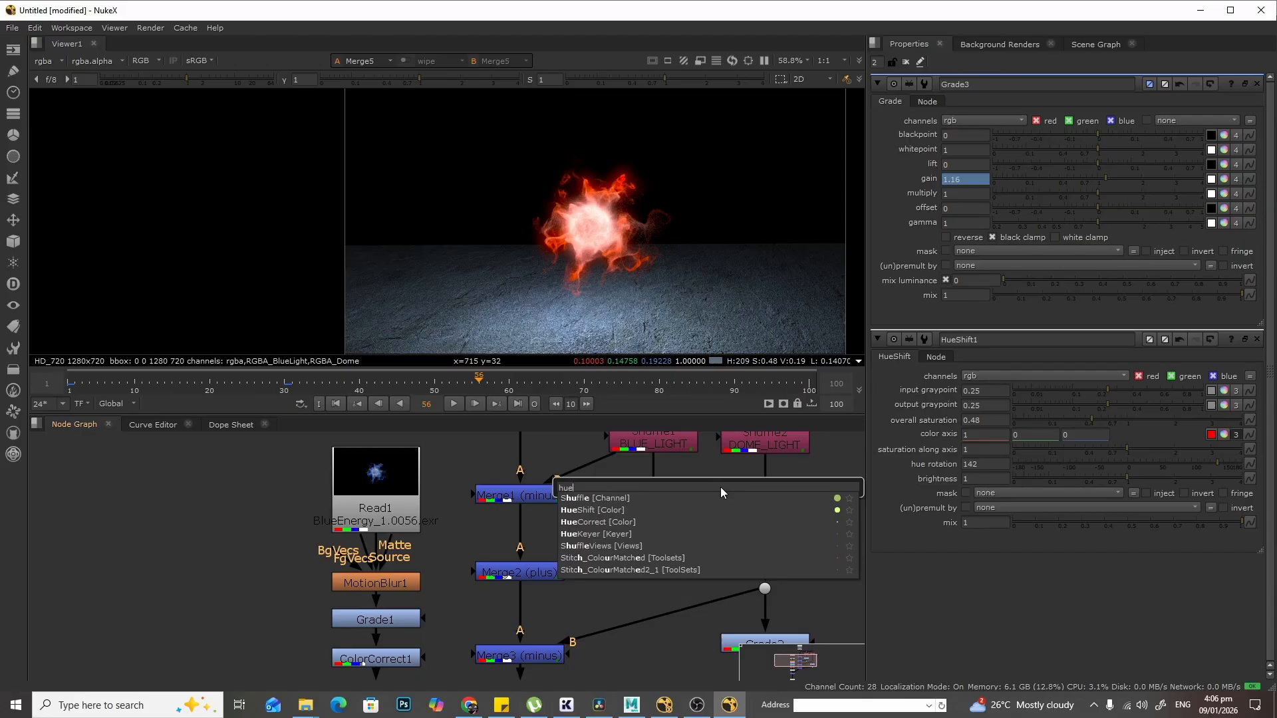
left_click(627, 512)
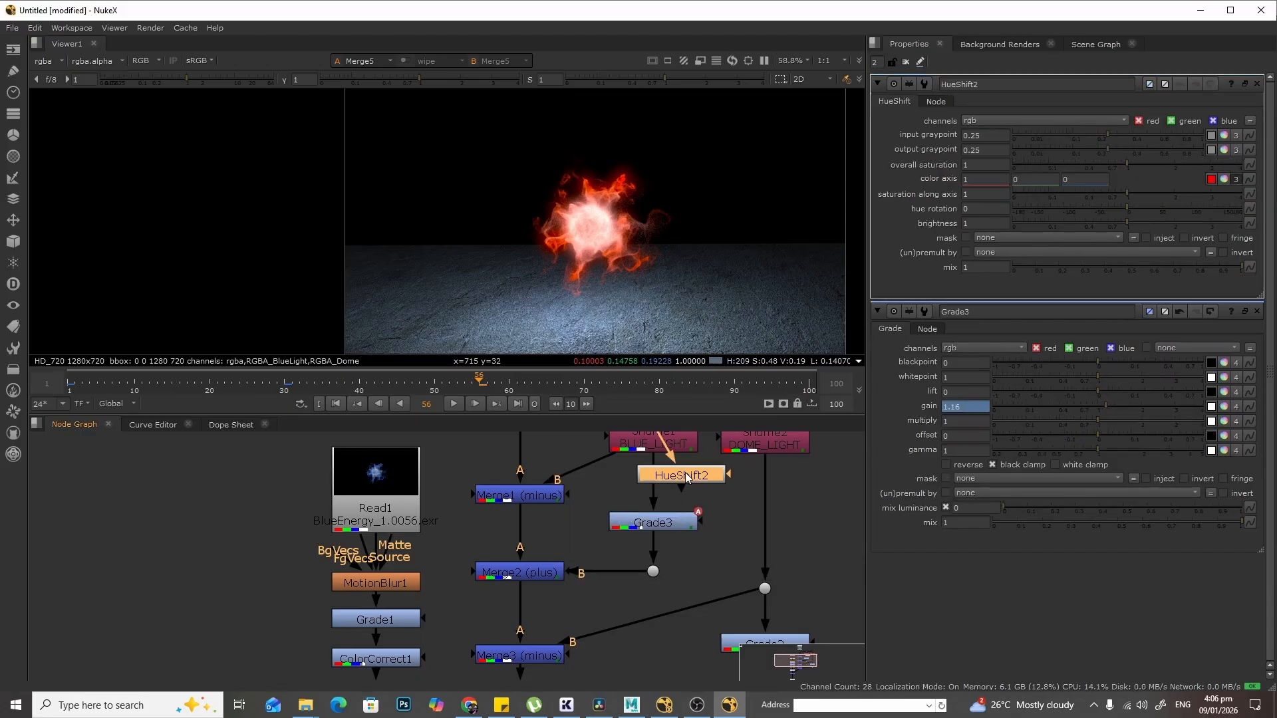
left_click_drag(685, 472, 660, 484)
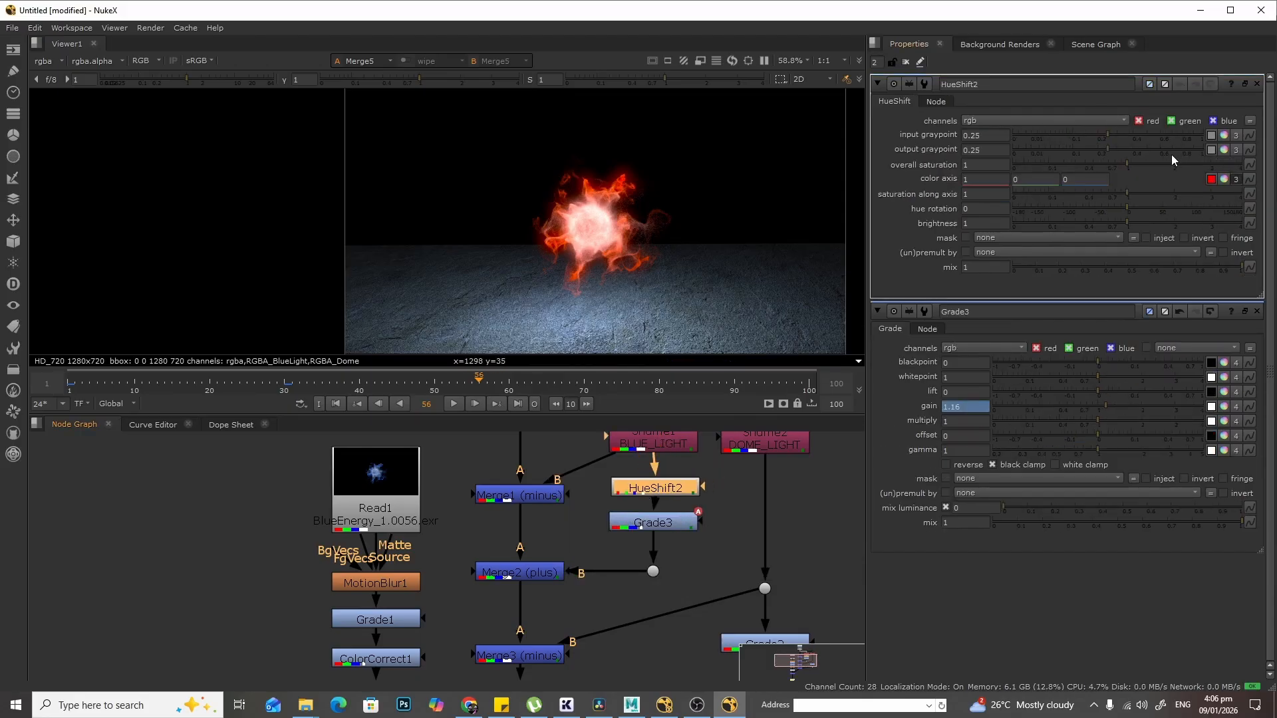
- Set HueShift2's hue rotation to 144 and overall saturation to 0.64
left_click(1127, 208)
left_click_drag(1167, 210, 1219, 207)
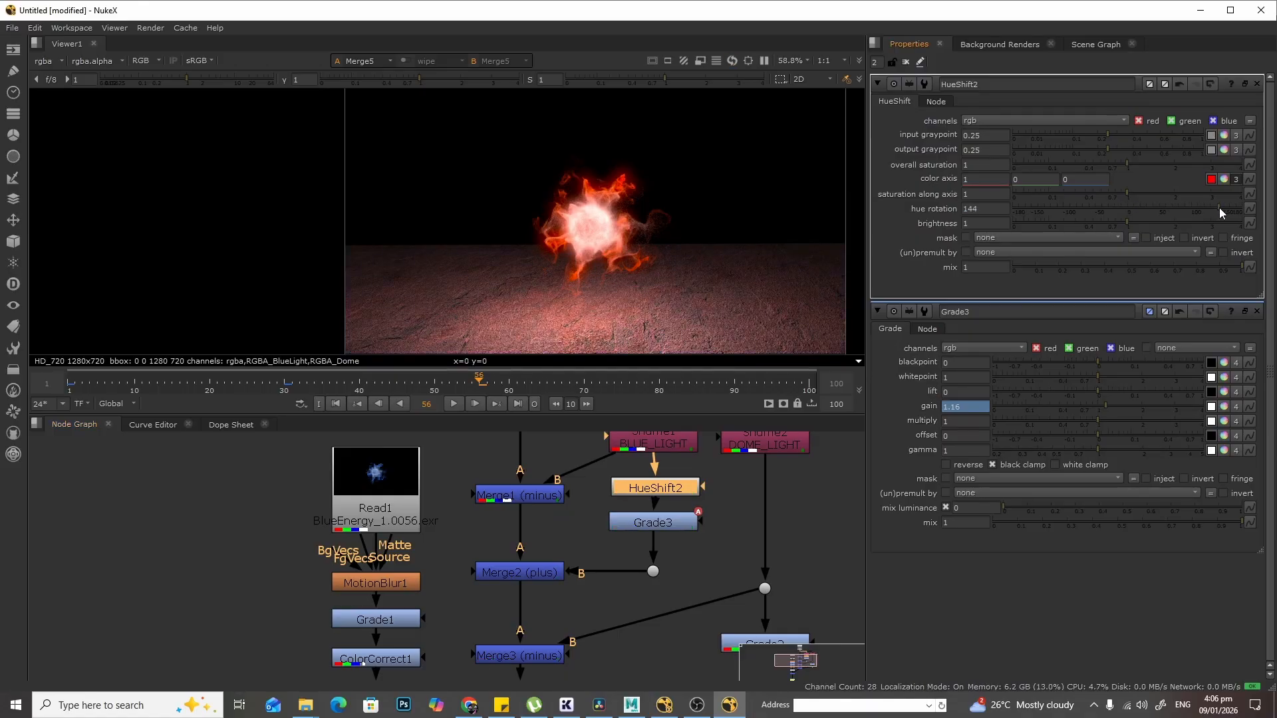
mouse_move(1126, 165)
left_mouse_down()
mouse_move(1092, 165)
mouse_move(1104, 164)
left_mouse_up()
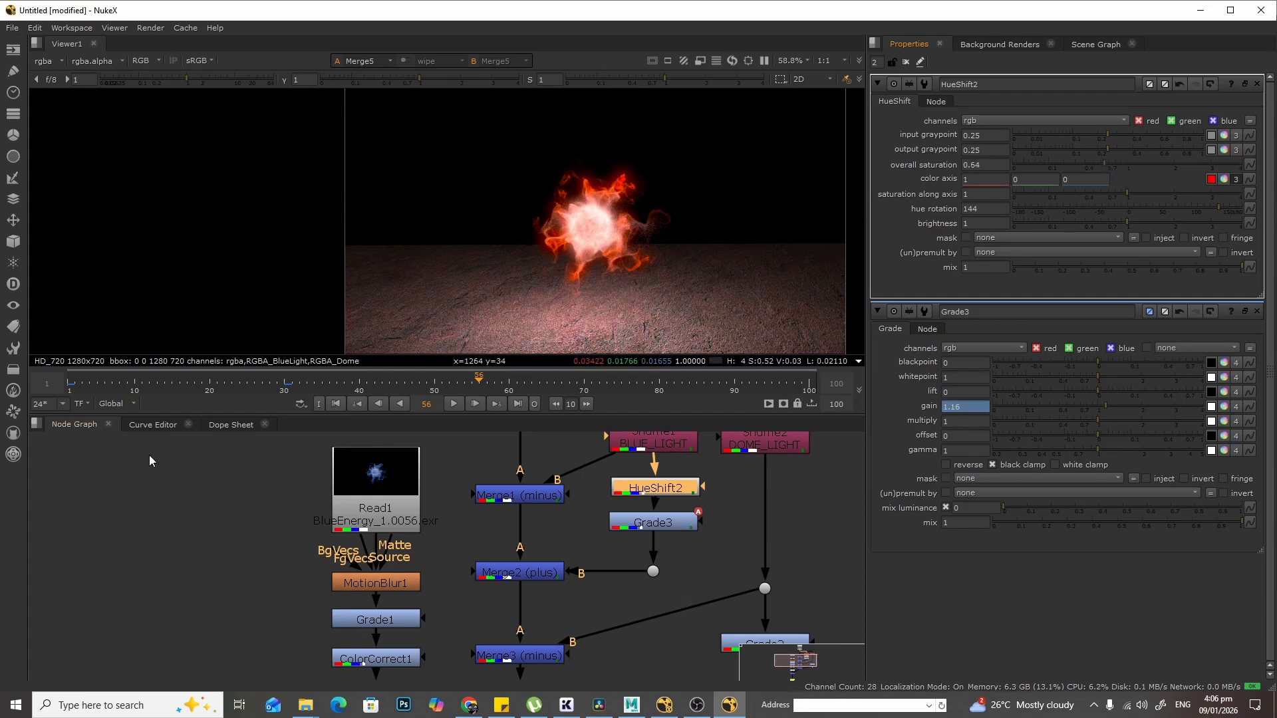
- Return to frame 1 and play the sequence to review the recoloured effect and ground light
left_click_drag(90, 386, 33, 374)
left_click(452, 404)
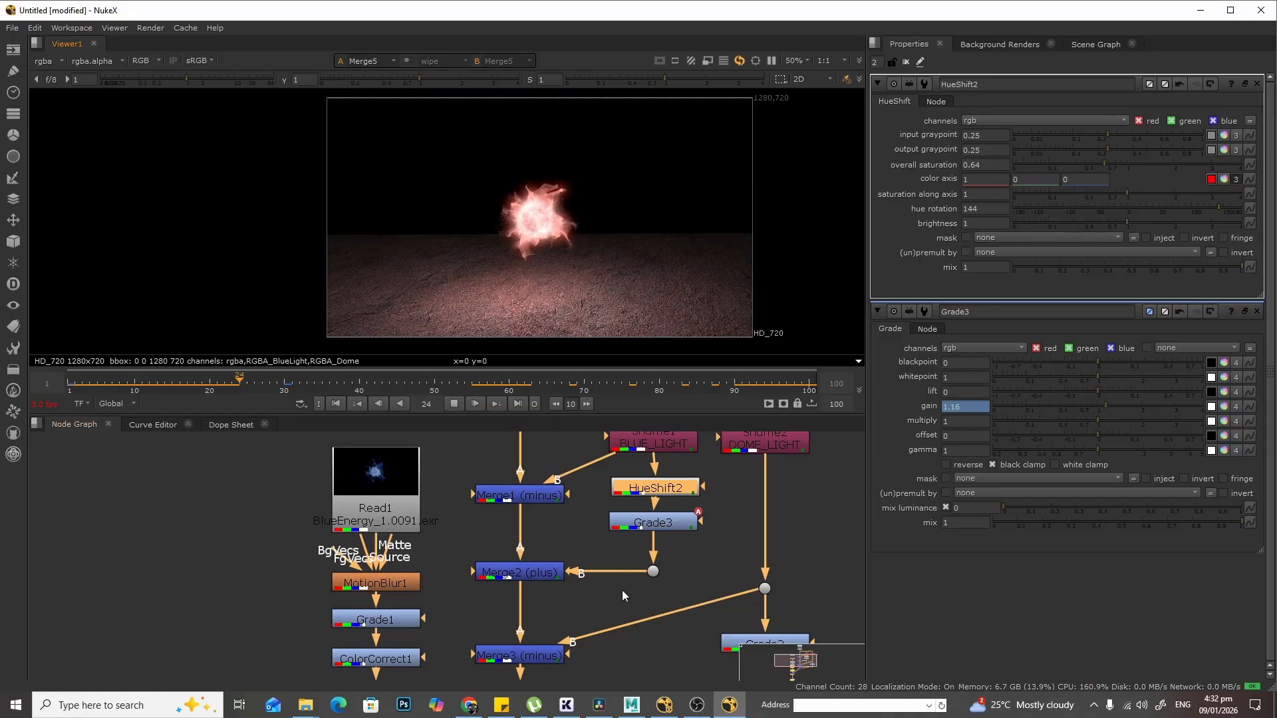
middle_click_drag(709, 554, 719, 430)
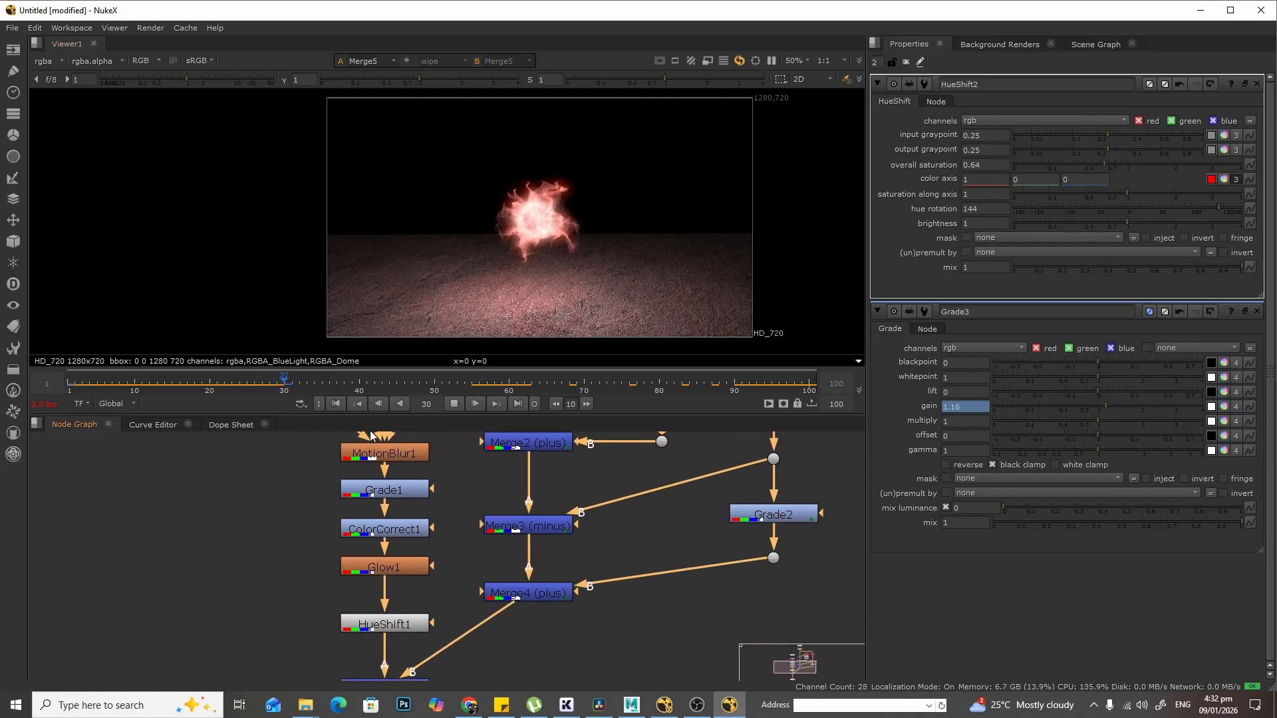
left_click(451, 407)
middle_click_drag(695, 565, 707, 460)
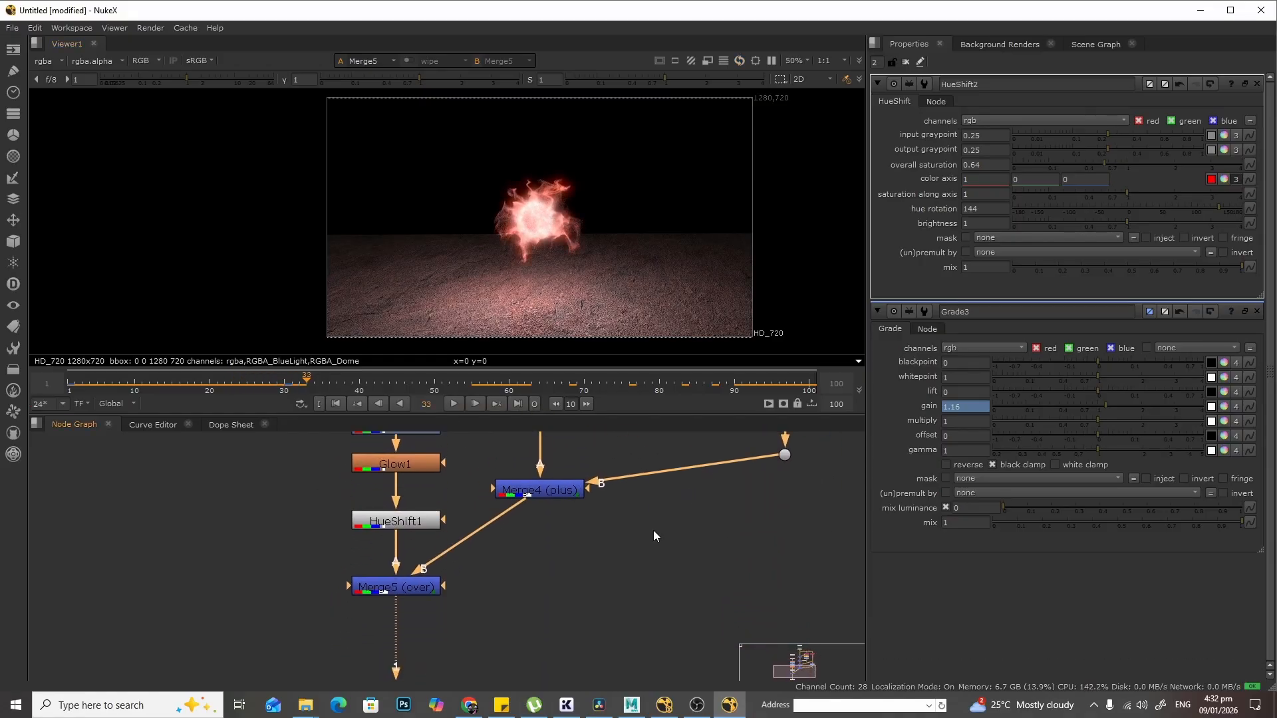
middle_click_drag(604, 574, 638, 497)
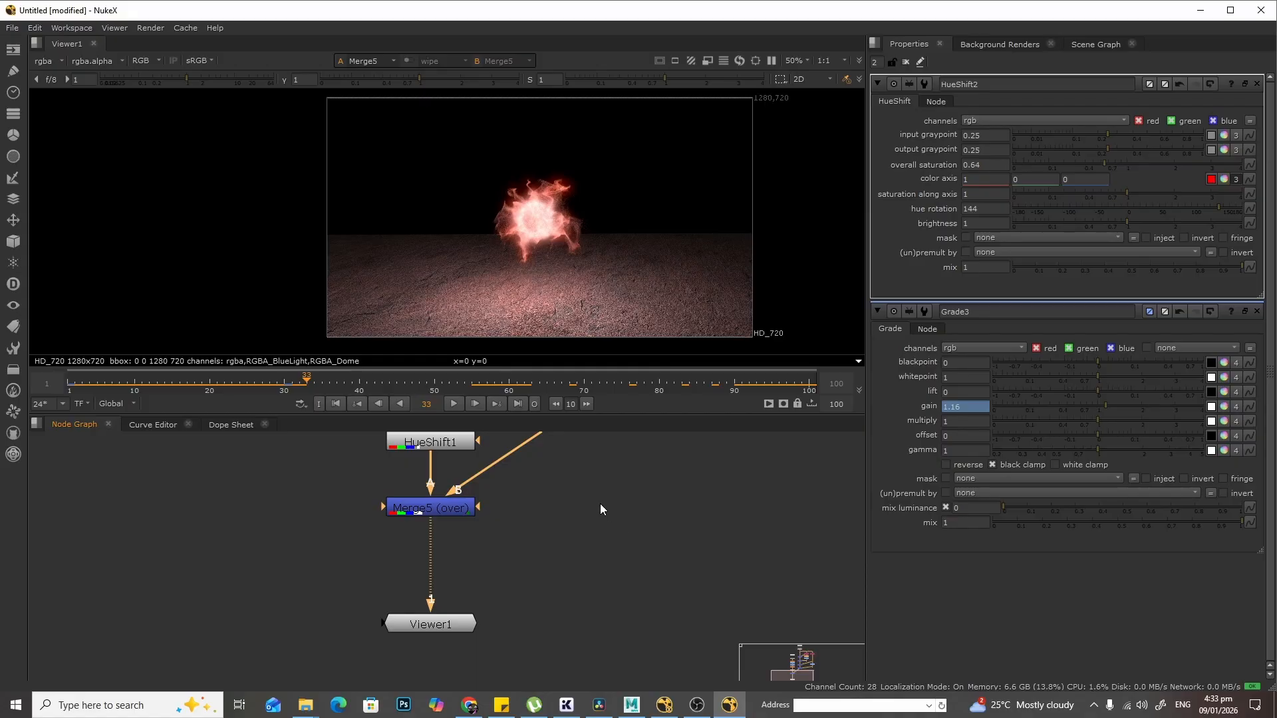
- Add a Write node and connect it under Merge5 (over) so it feeds the Viewer
key("w")
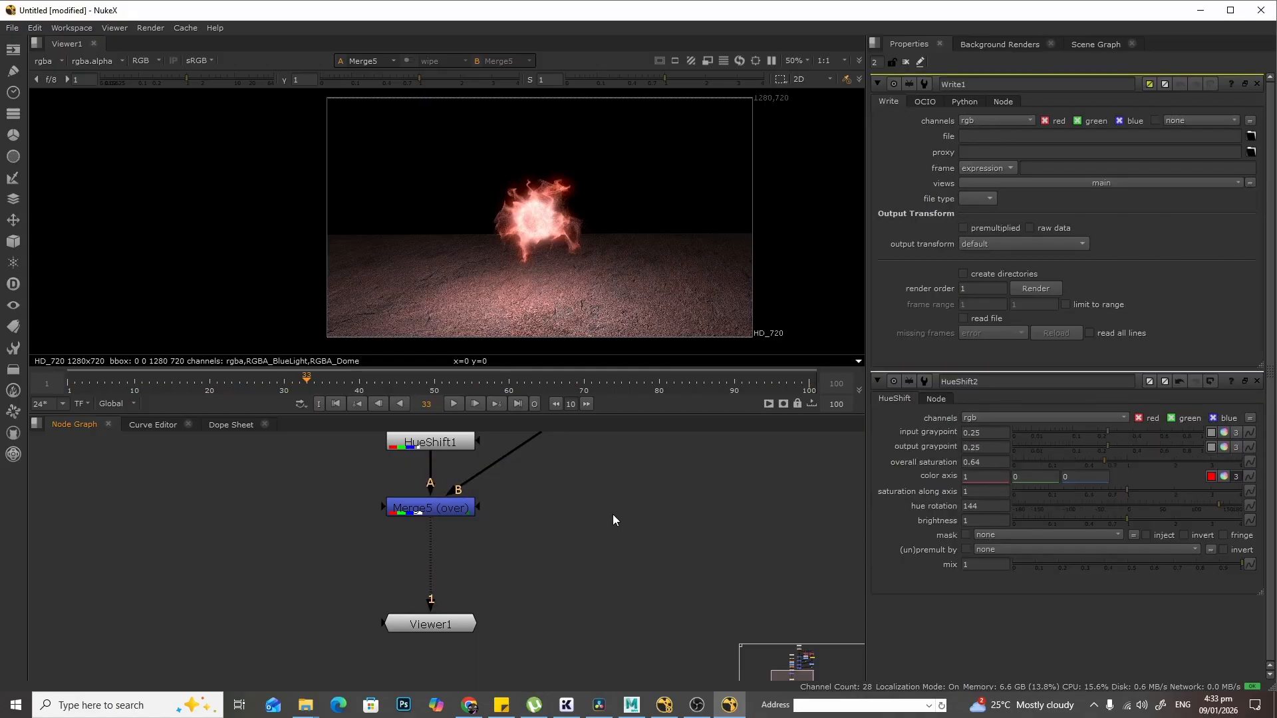
scroll(693, 504, "down", 3)
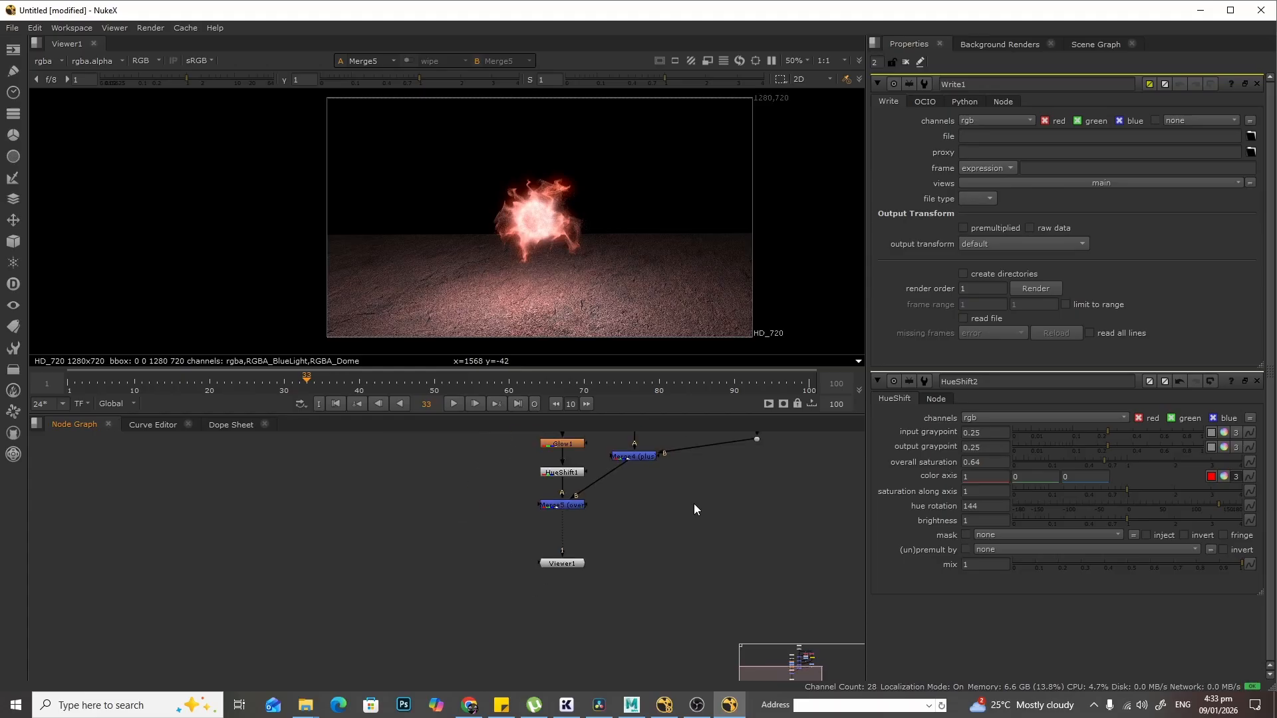
scroll(694, 591, "up", 10)
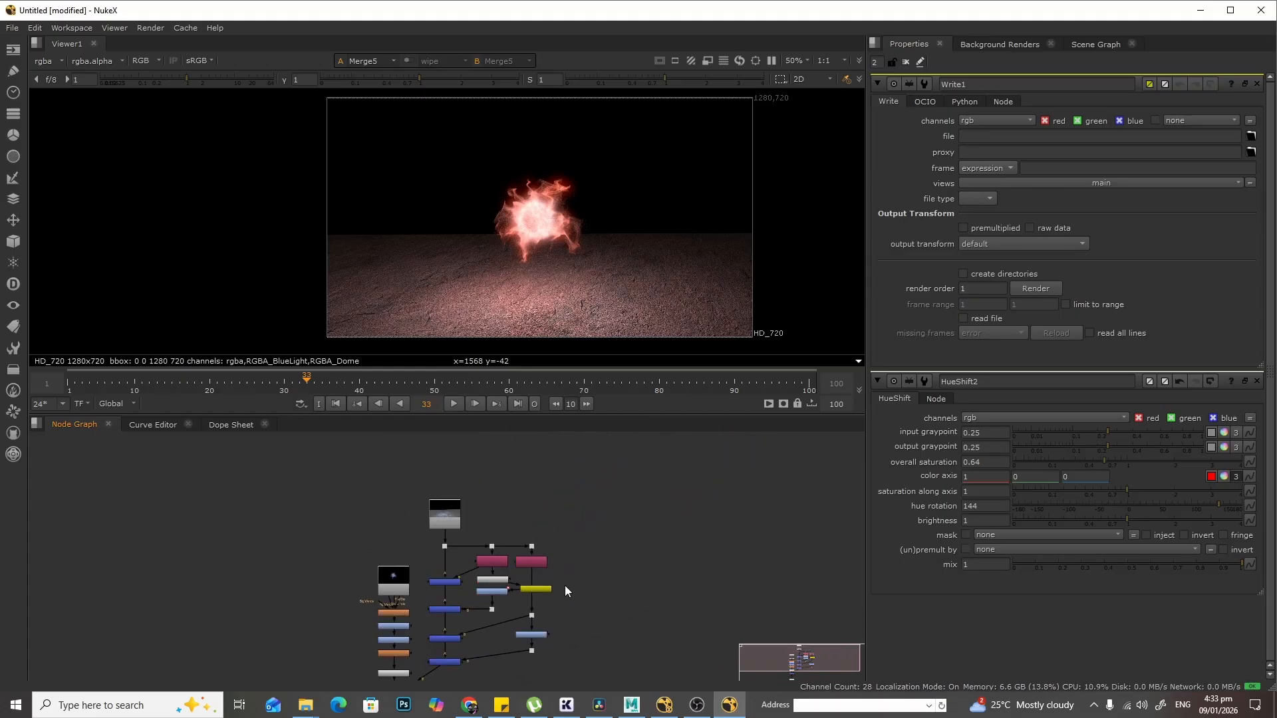
left_click_drag(436, 587, 624, 653)
scroll(649, 561, "down", 4)
middle_click_drag(765, 591, 856, 262)
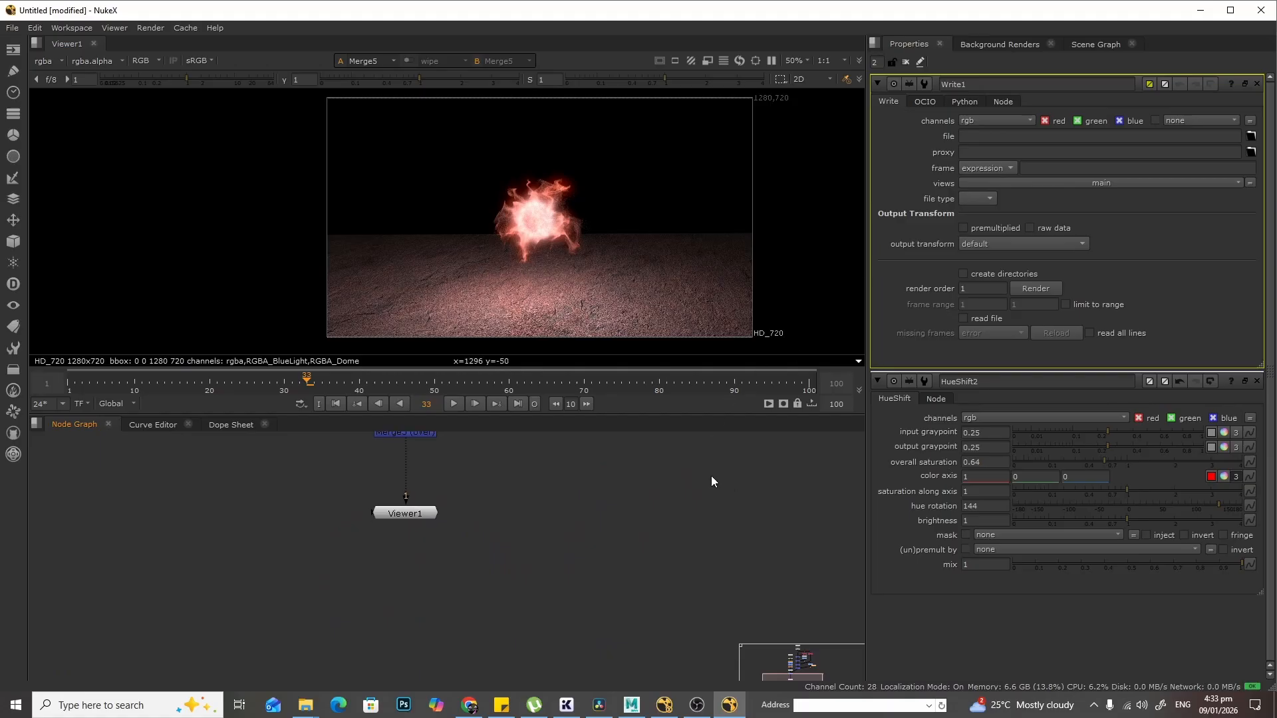
middle_click_drag(712, 469, 646, 609)
scroll(646, 608, "down", 1)
left_click_drag(664, 493, 454, 637)
scroll(550, 612, "up", 5)
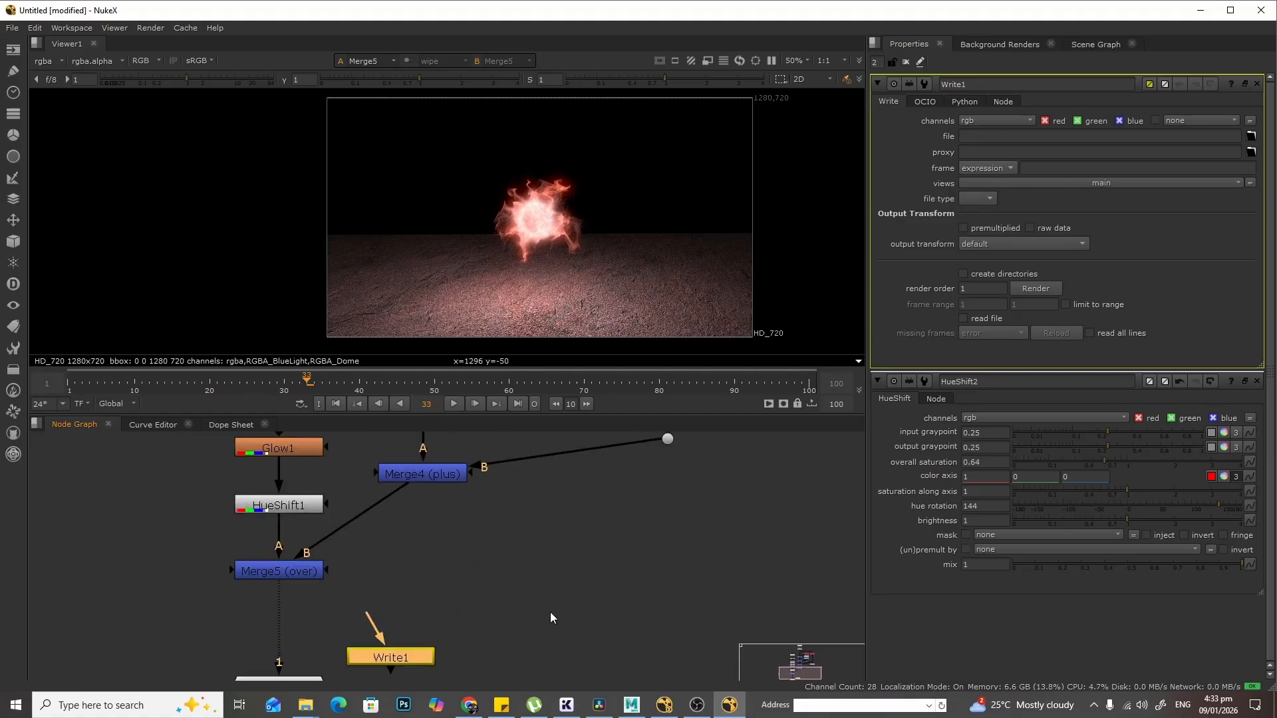
middle_click_drag(493, 592, 862, 509)
left_click_drag(500, 644, 493, 678)
left_click_drag(728, 572, 565, 536)
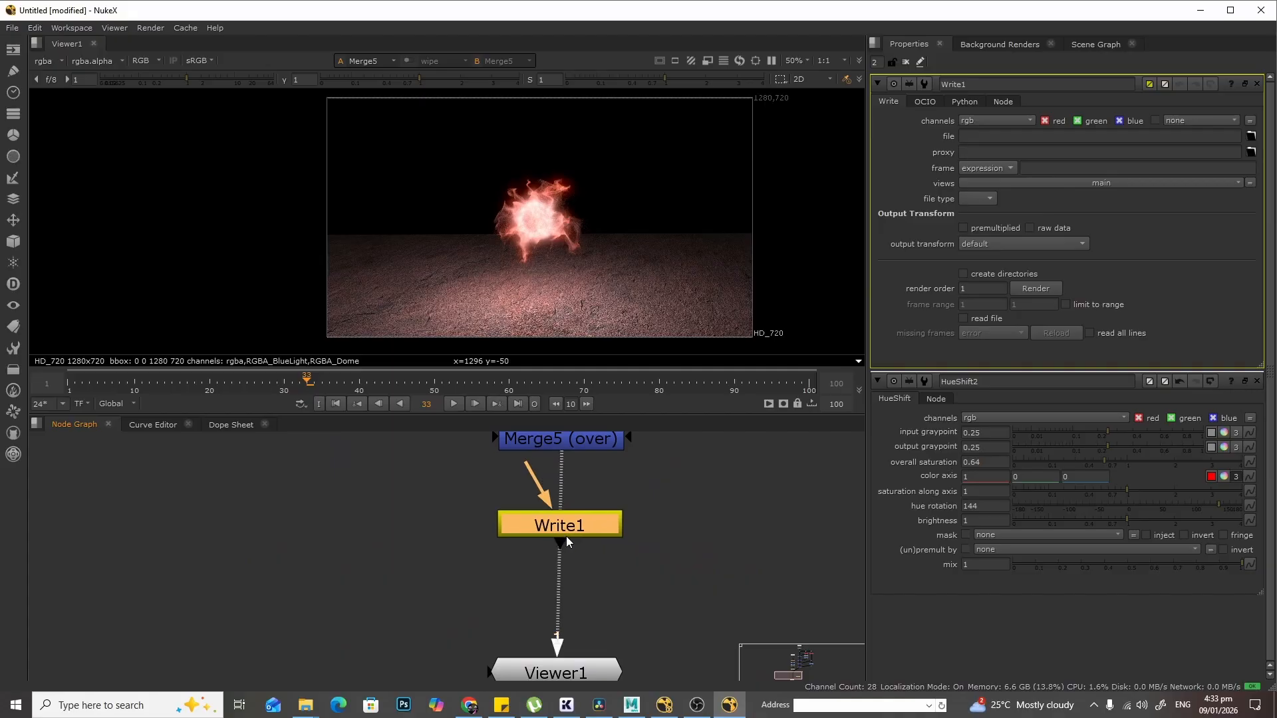
middle_click_drag(664, 484, 656, 528)
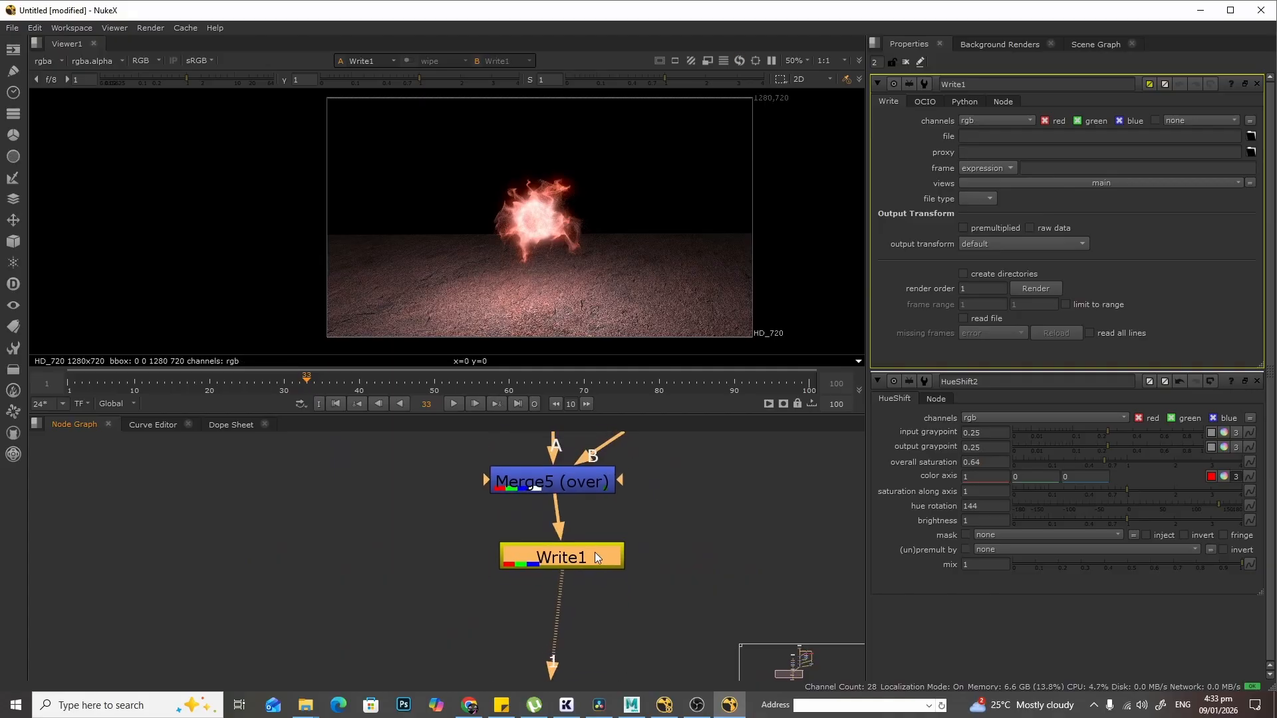
- Inspect the full node tree and the composite output in maximised panels
scroll(612, 546, "down", 3)
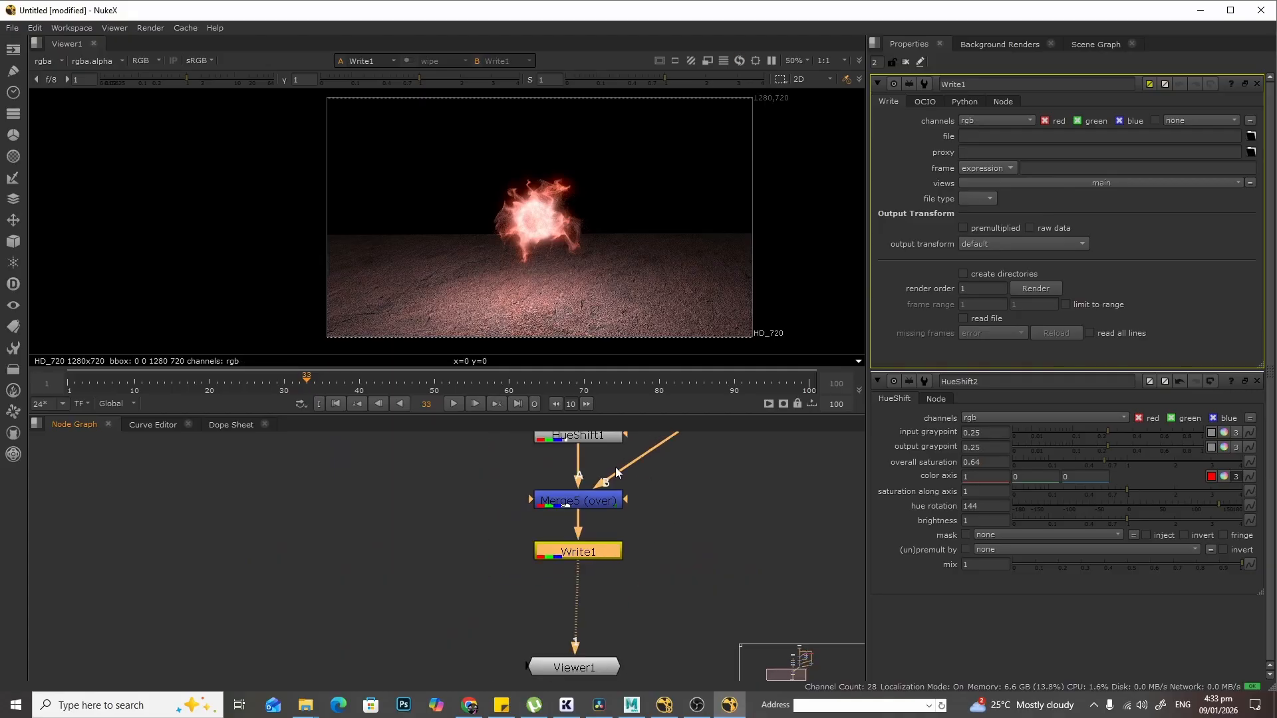
key("space")
scroll(630, 300, "down", 5)
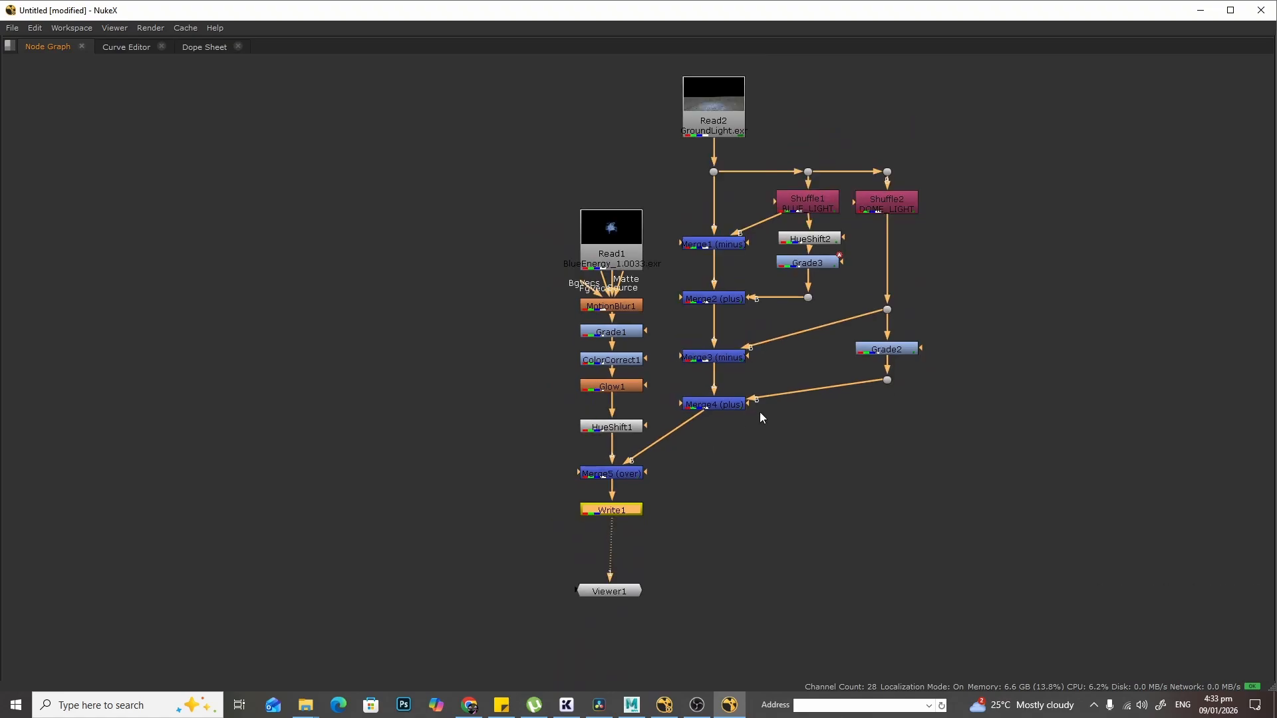
key("space")
key("space")
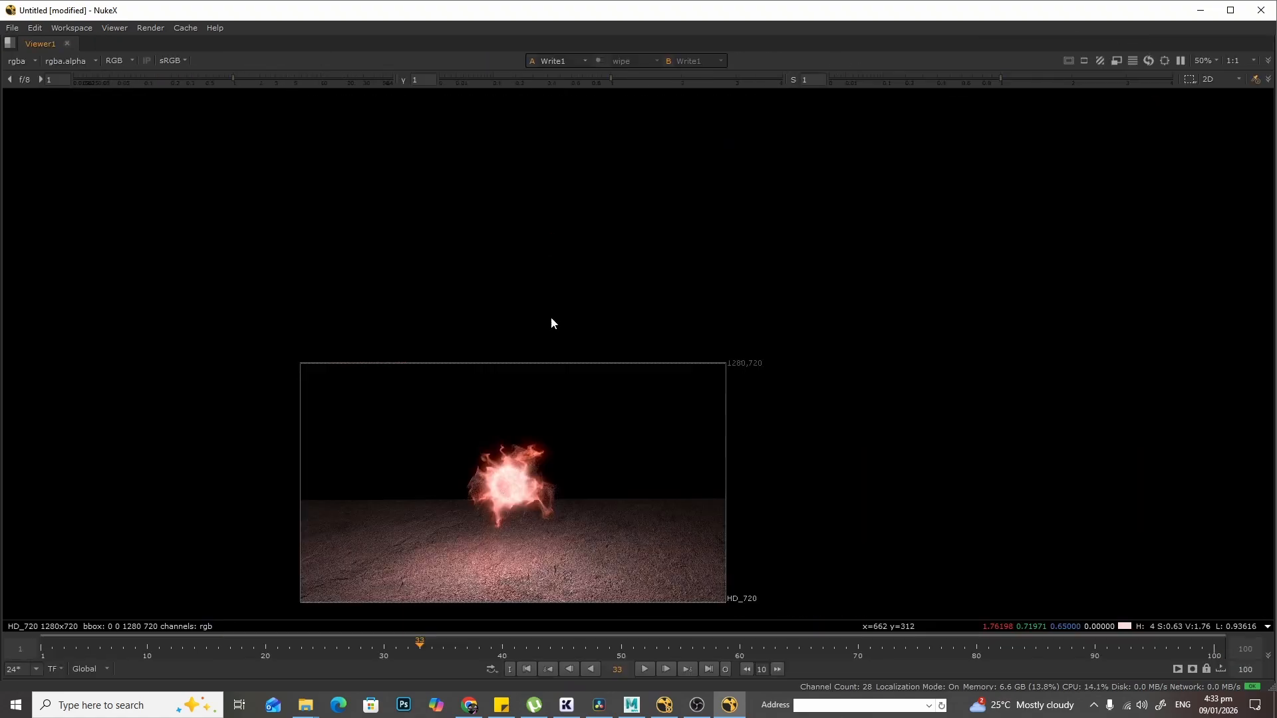
middle_click_drag(560, 378, 715, 224)
scroll(702, 238, "up", 5)
scroll(702, 232, "down", 2)
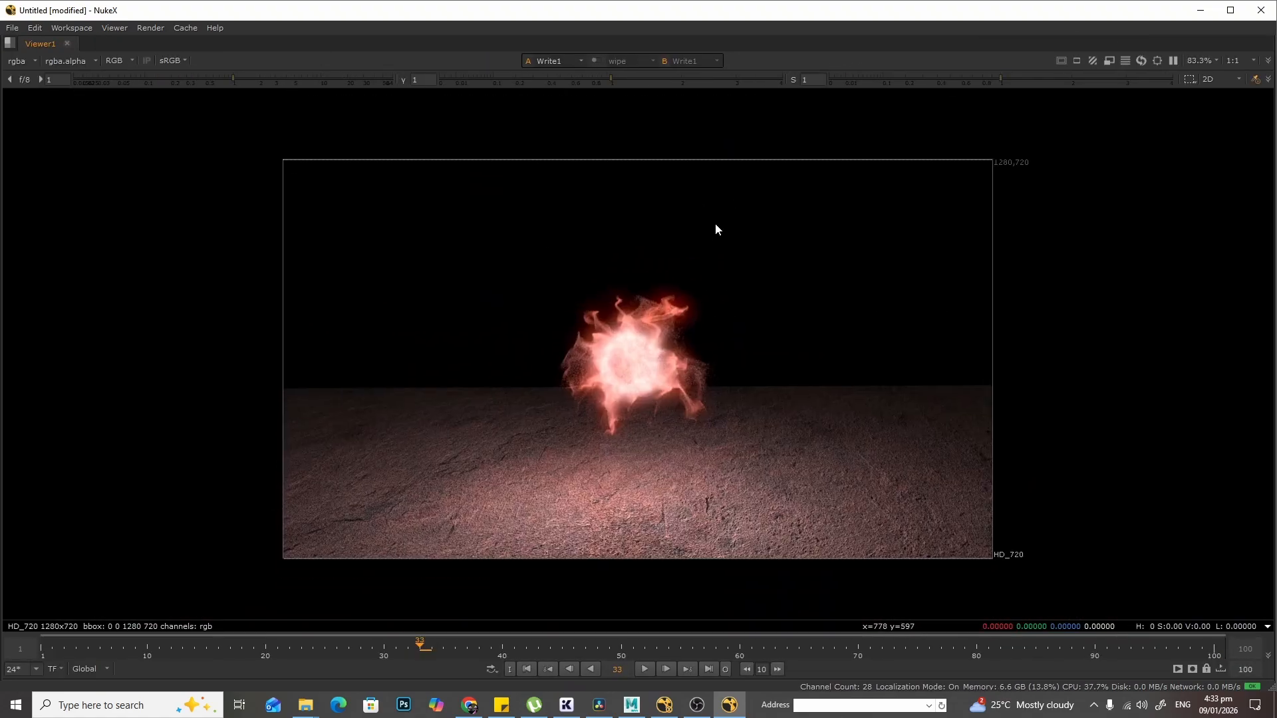
key("space")
key("space")
key("f")
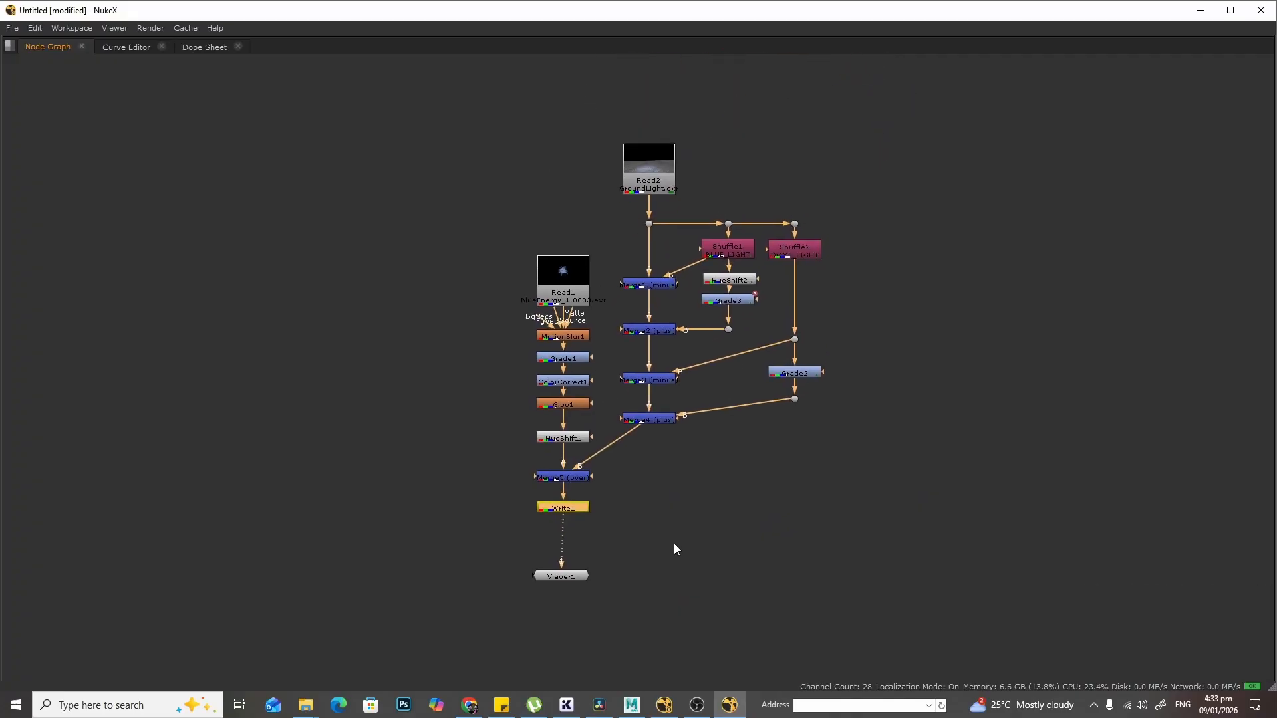
scroll(684, 530, "up", 4)
scroll(672, 467, "down", 1)
scroll(519, 520, "up", 4)
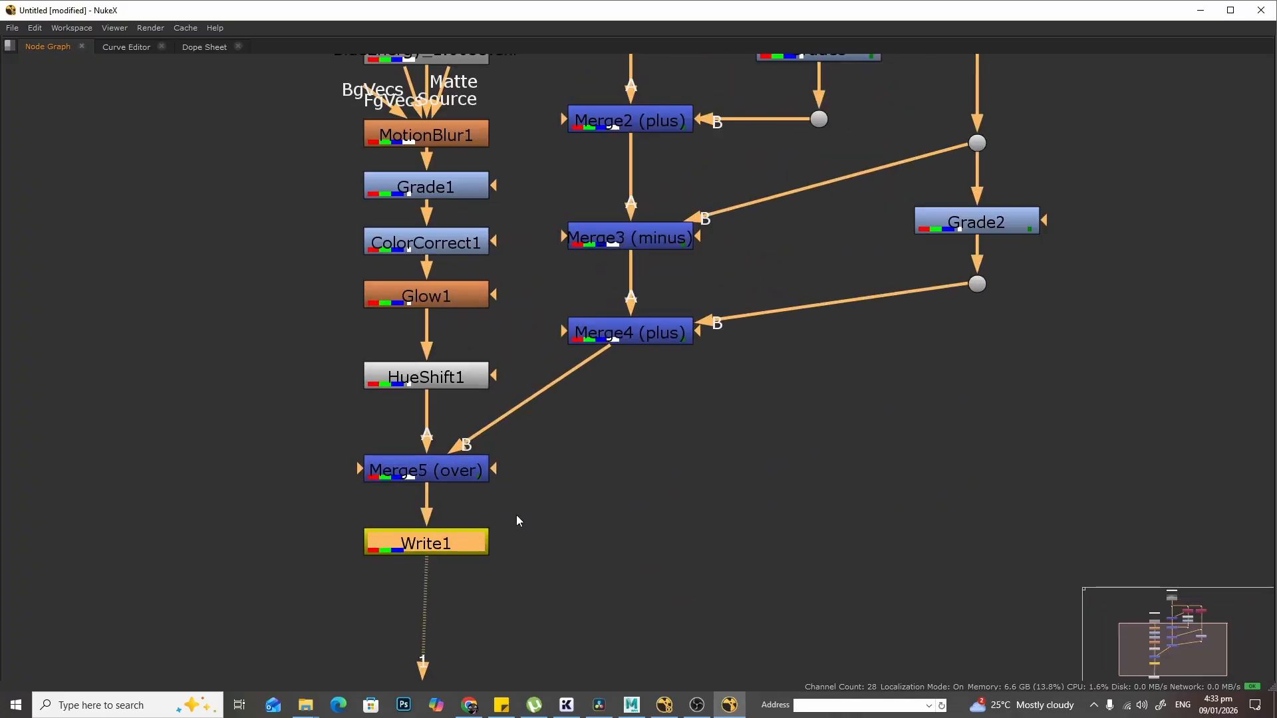
middle_click_drag(738, 330, 704, 525)
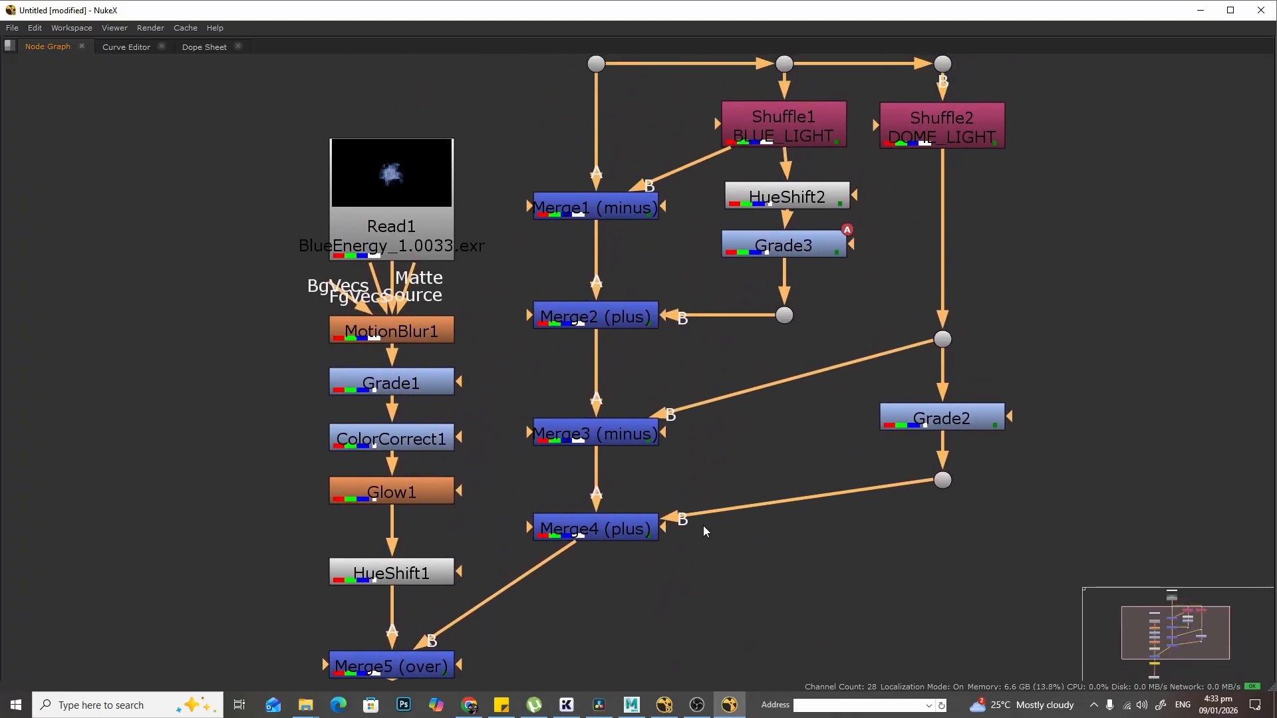
scroll(832, 398, "down", 1)
key("f")
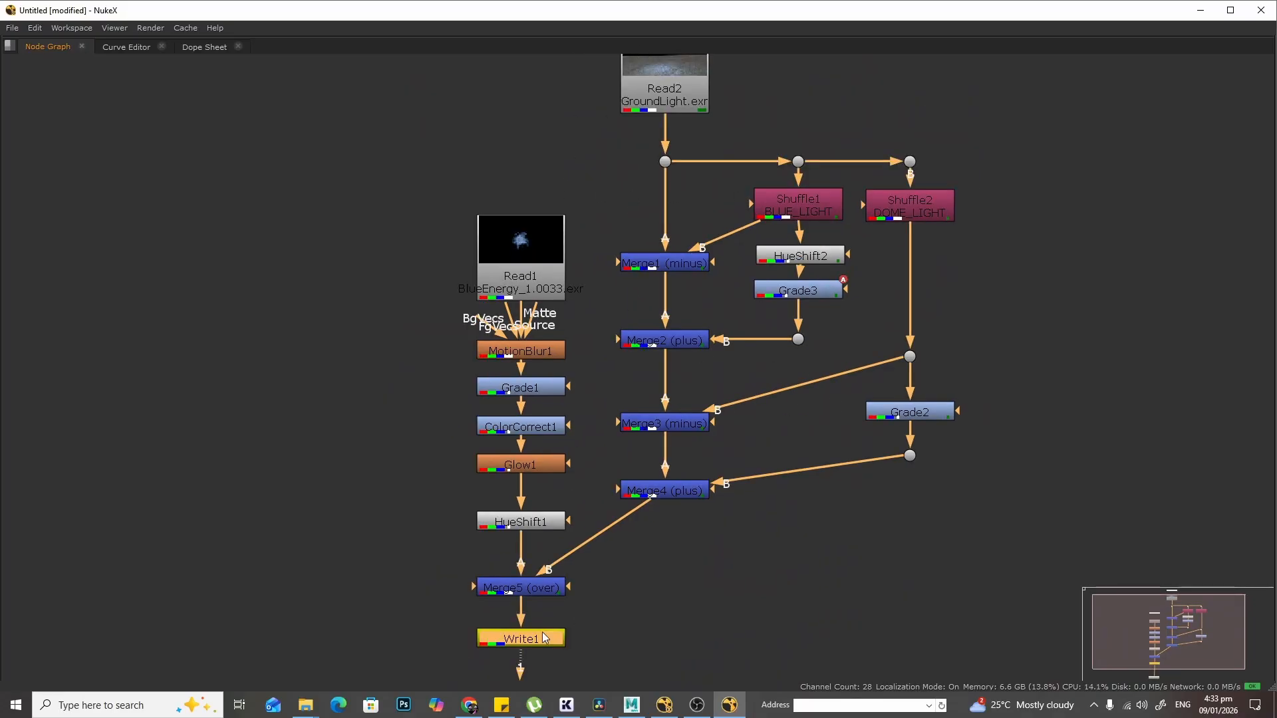
- Try connecting the Write node to the output of Merge4 (plus)
middle_click_drag(871, 532, 879, 401)
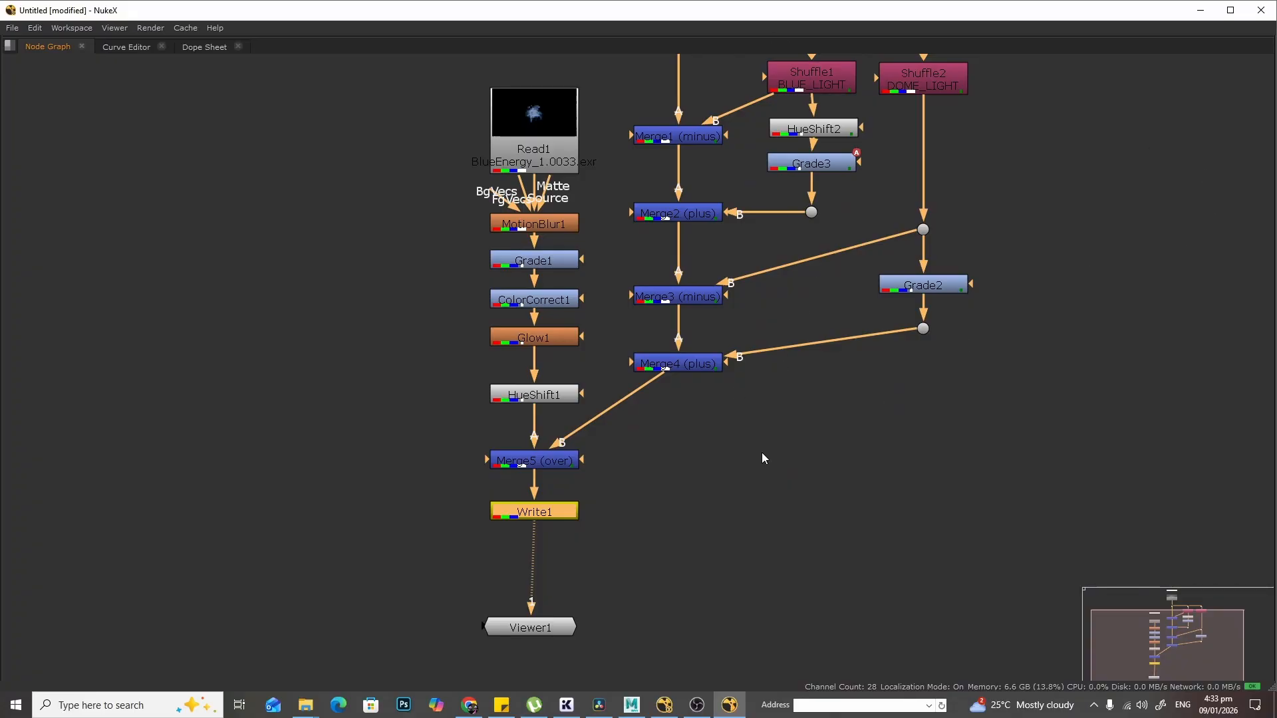
scroll(747, 481, "up", 3)
left_click_drag(397, 584, 637, 475)
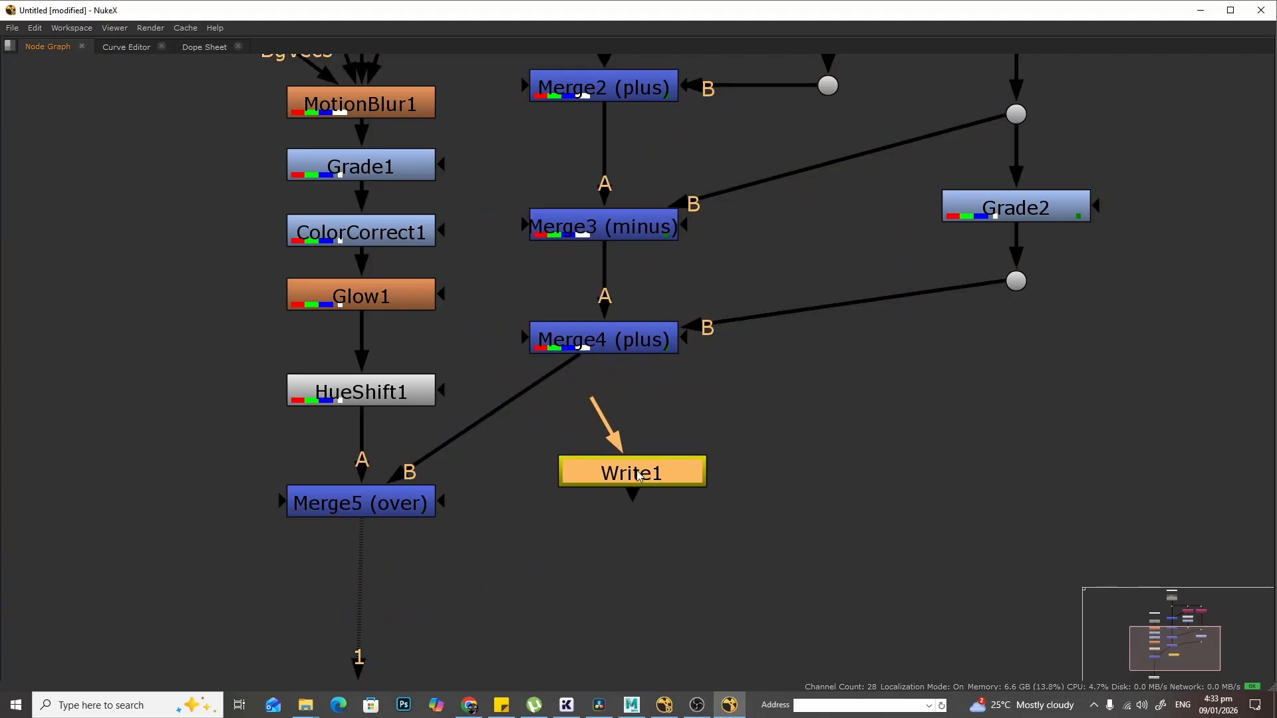
left_click_drag(594, 403, 602, 343)
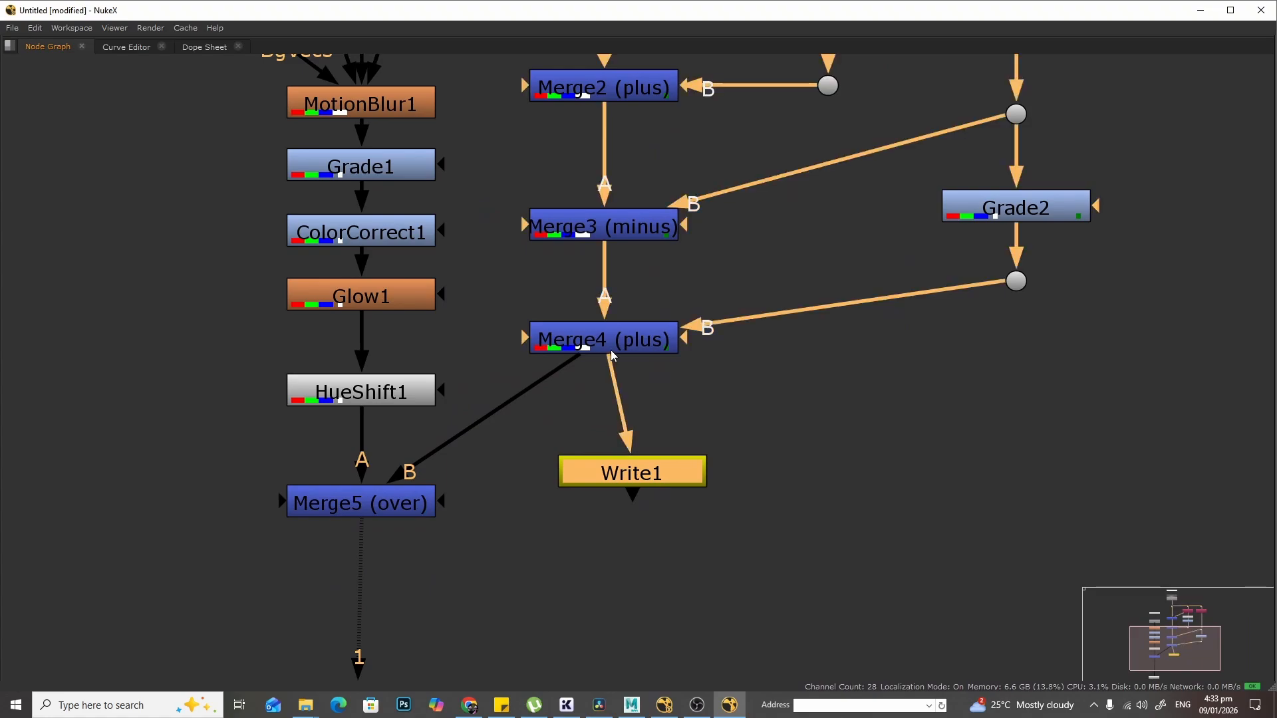
scroll(857, 355, "down", 8)
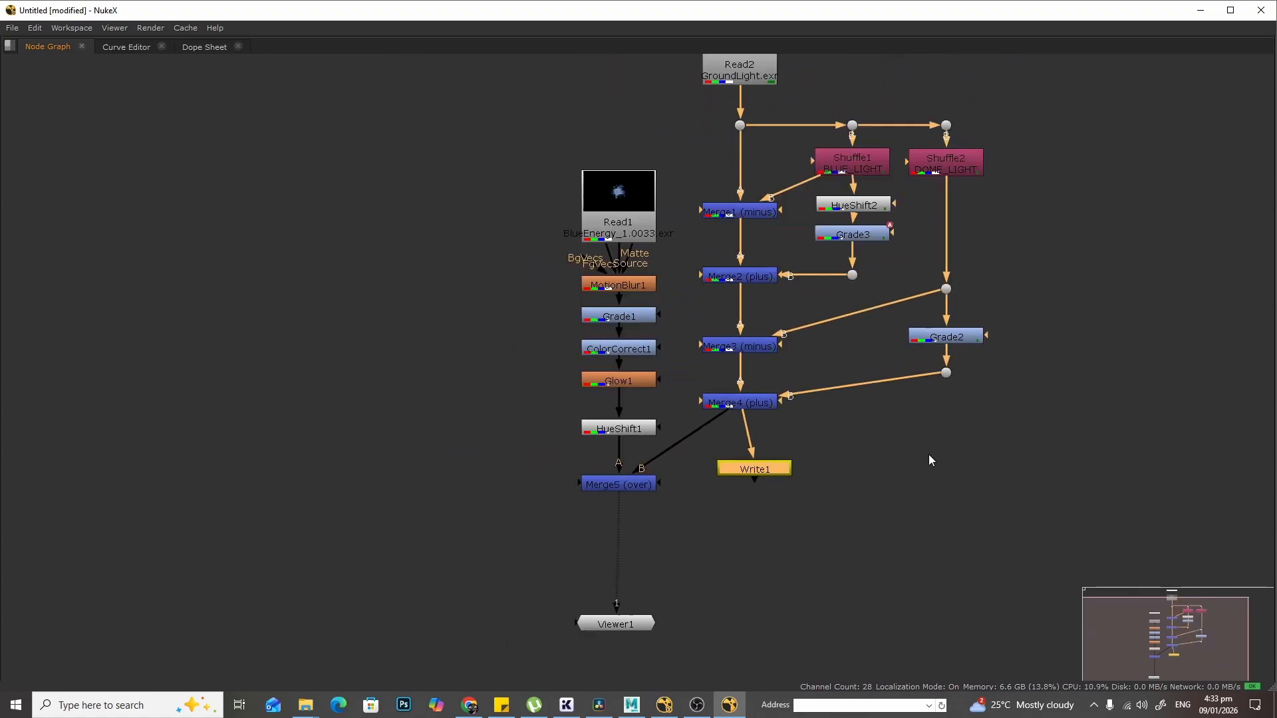
left_click_drag(782, 448, 867, 507)
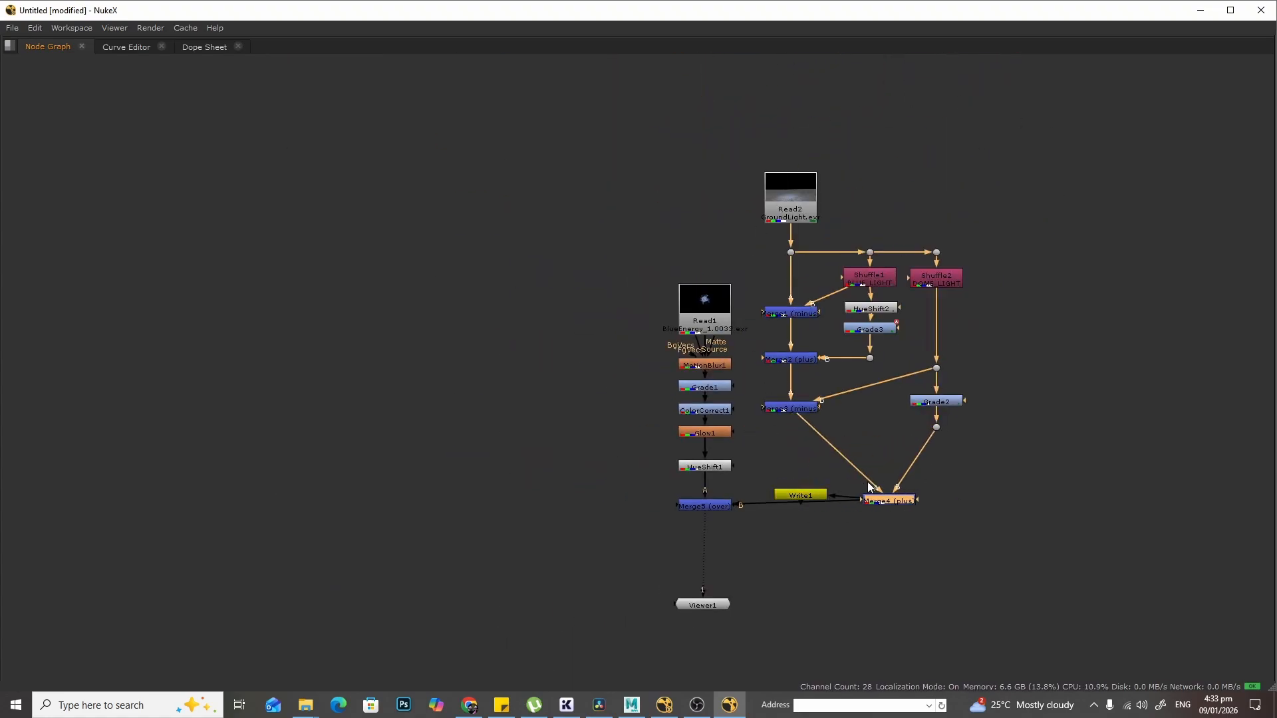
key("ctrl+z")
scroll(888, 457, "up", 3)
scroll(888, 457, "up", 4)
scroll(873, 432, "down", 2)
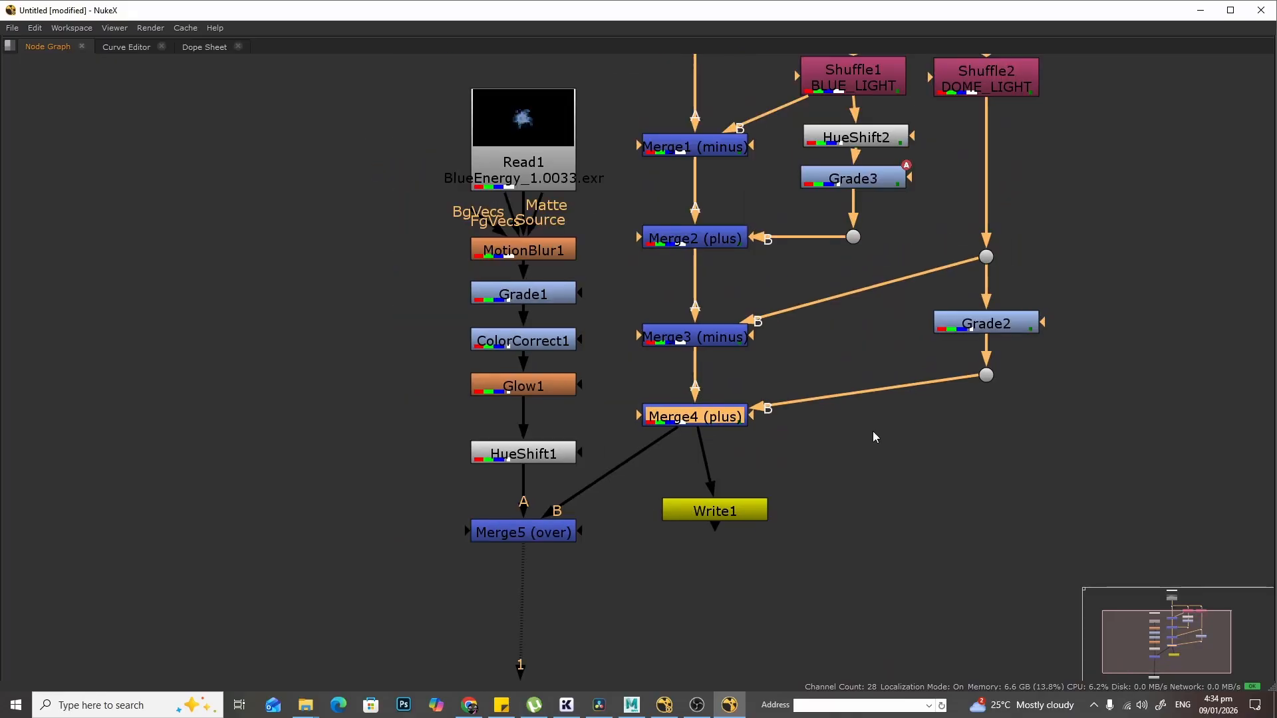
- Move Merge5 (over) down and reinsert the Write node between Merge5 and the Viewer
left_click(542, 552)
left_click_drag(542, 552, 542, 586)
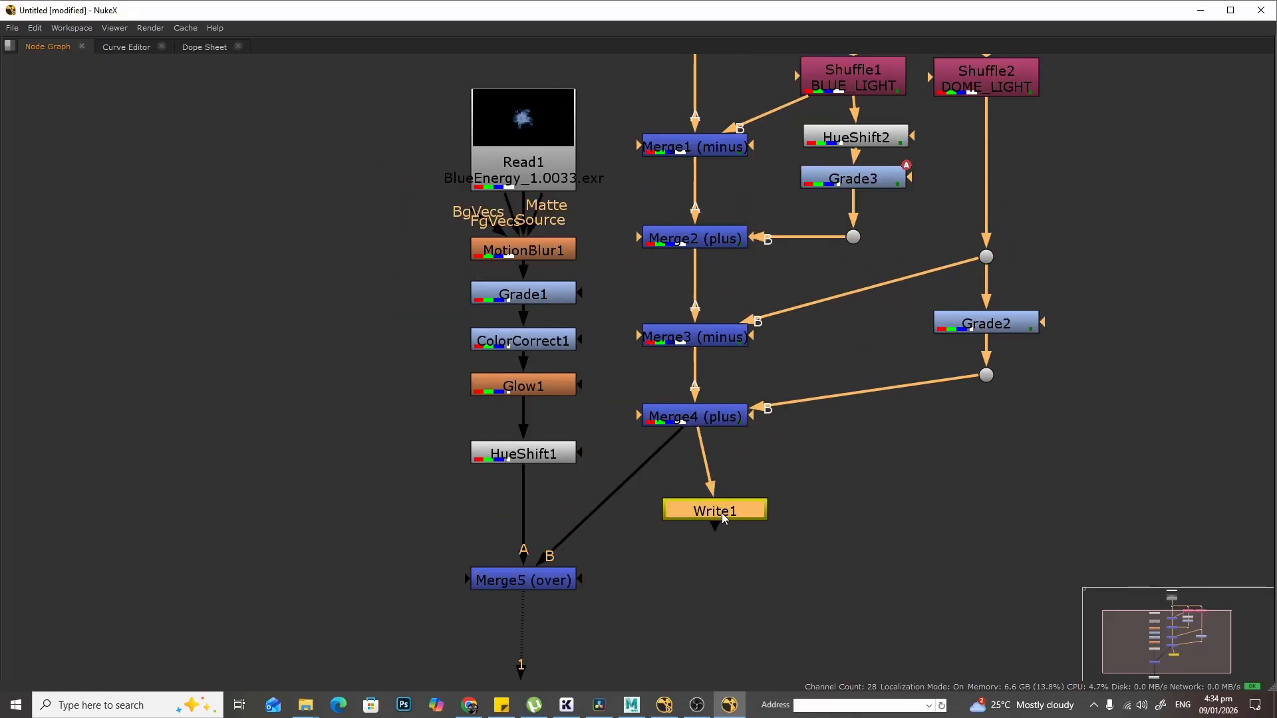
left_click_drag(721, 513, 531, 507)
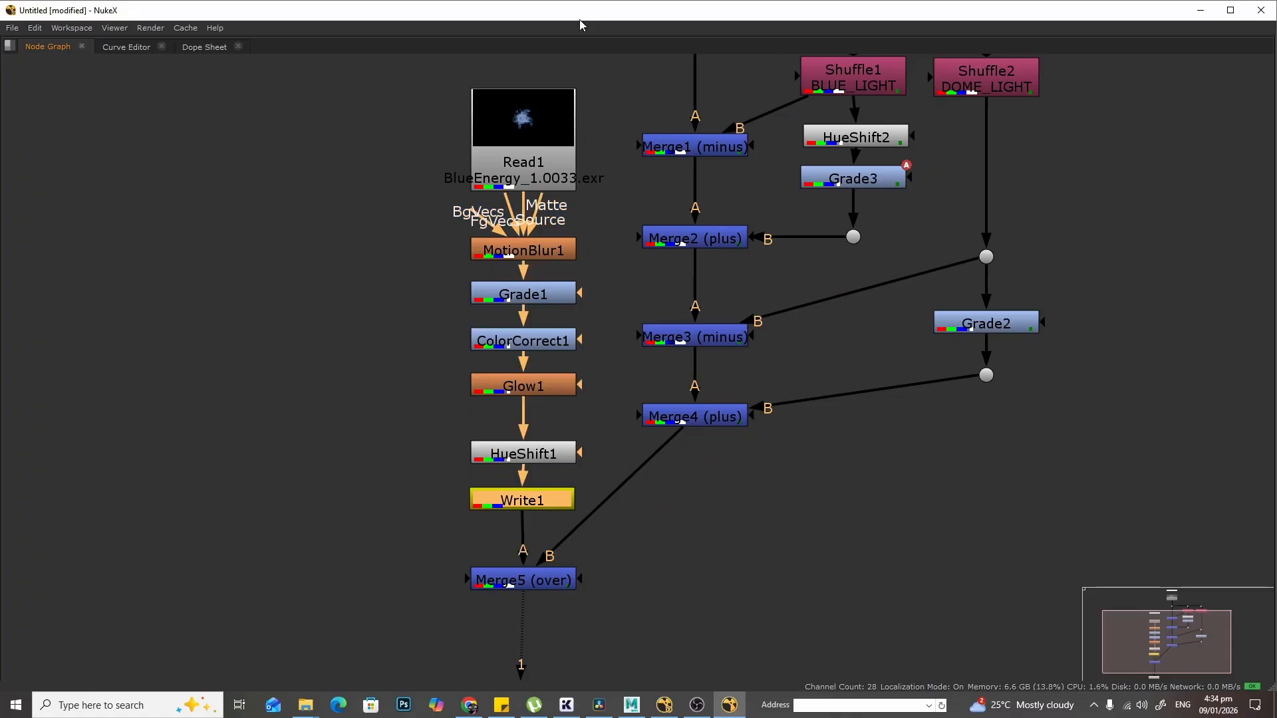
middle_click_drag(719, 529, 731, 374)
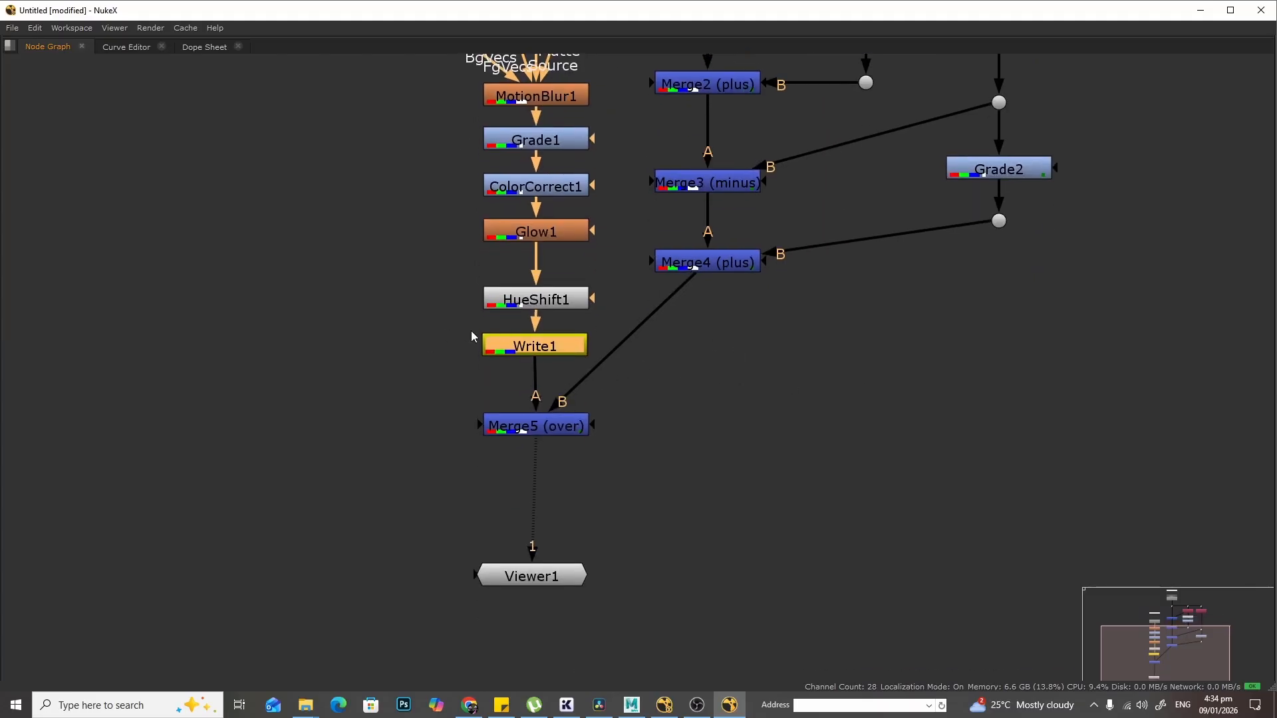
left_click_drag(535, 343, 535, 519)
key("space")
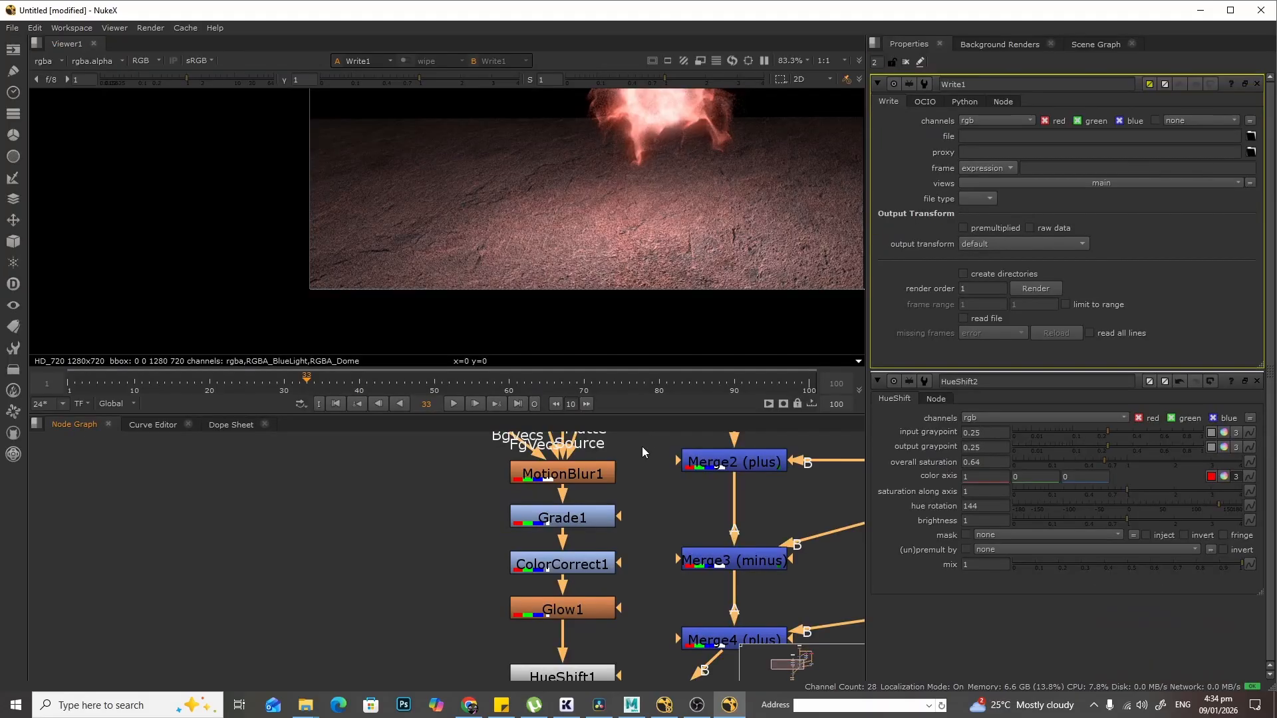
scroll(694, 270, "down", 4)
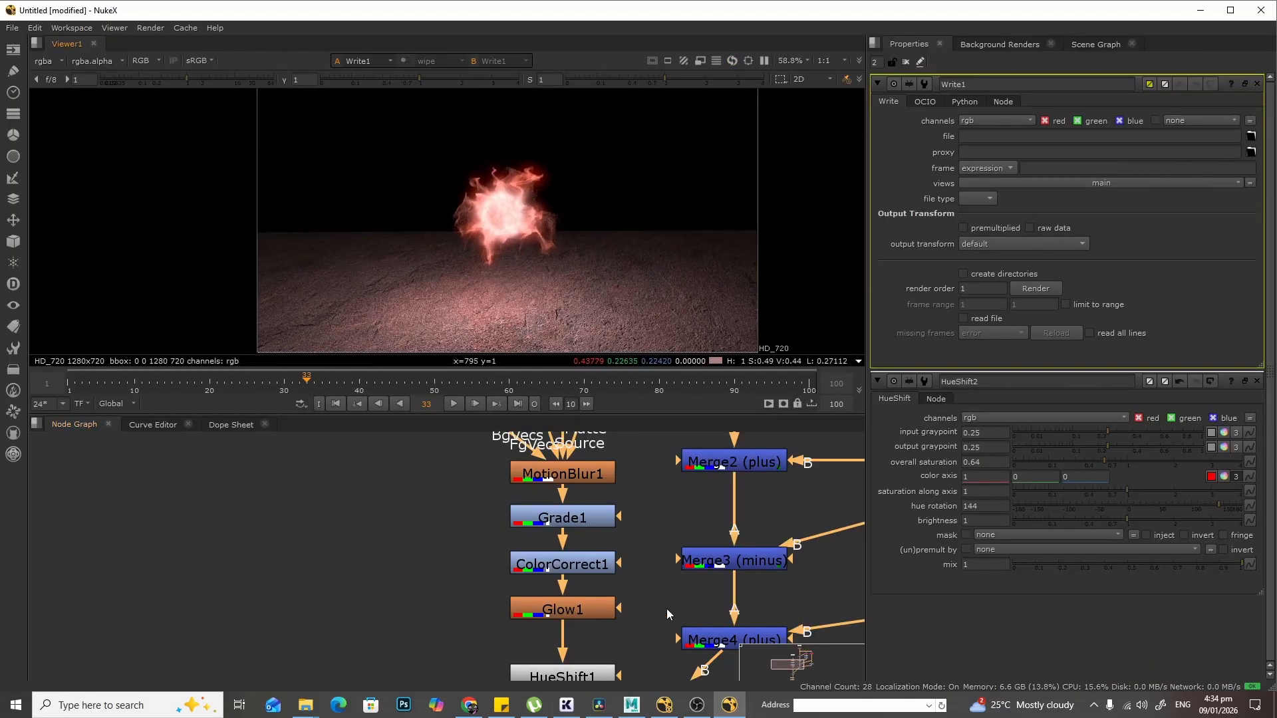
middle_click_drag(667, 608, 507, 469)
middle_click_drag(558, 622, 582, 461)
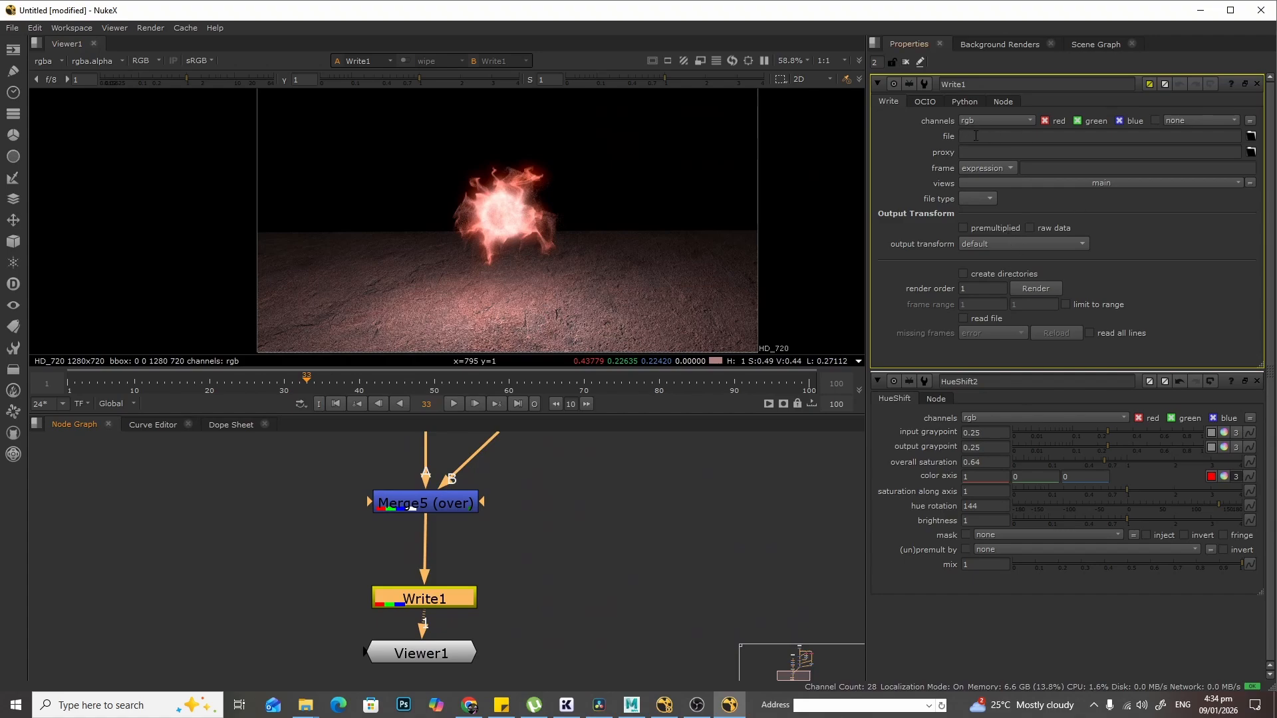
- Open the Write node's file browser and create a new folder named RedBall in the images directory
left_click(1251, 135)
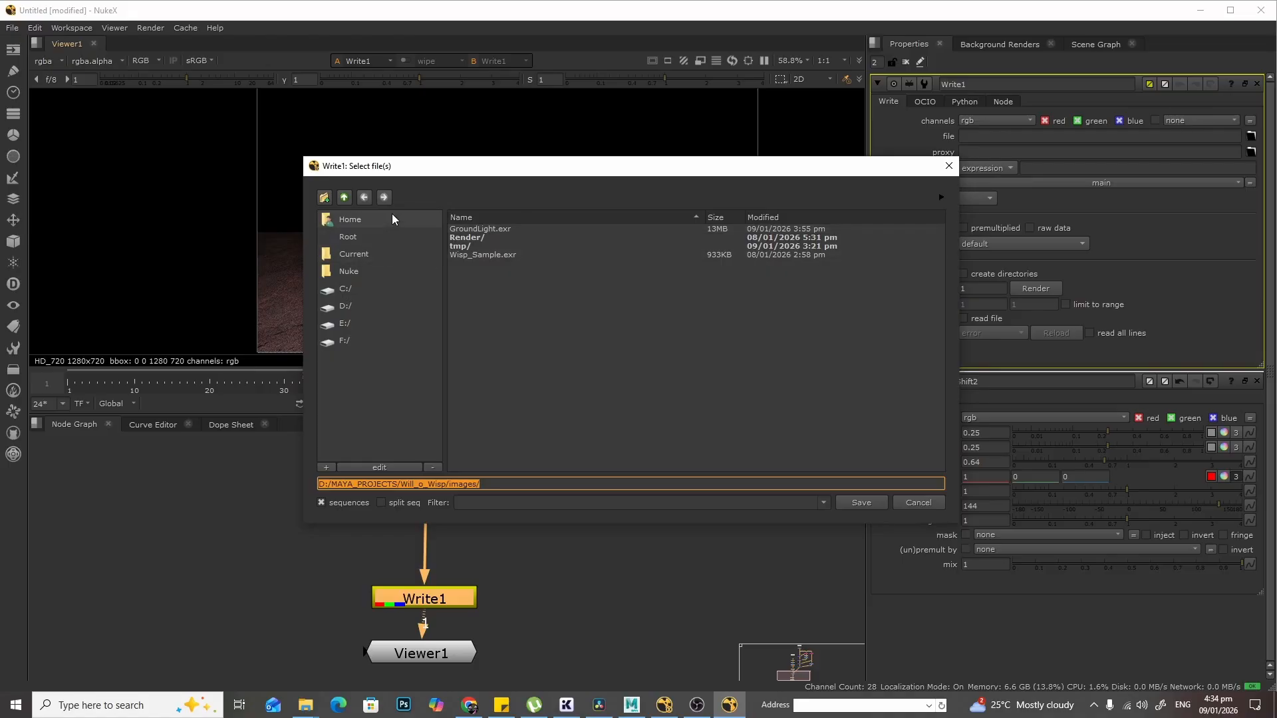
left_click(324, 197)
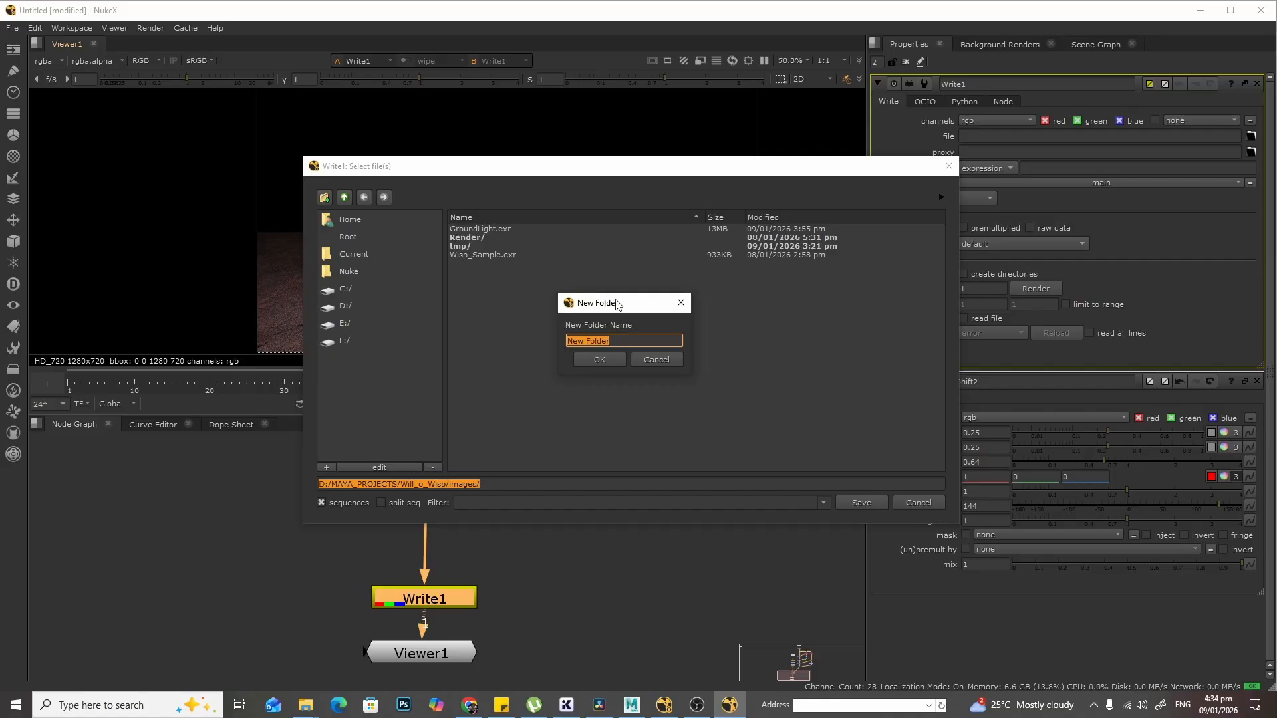
type("RedBall")
left_click(612, 357)
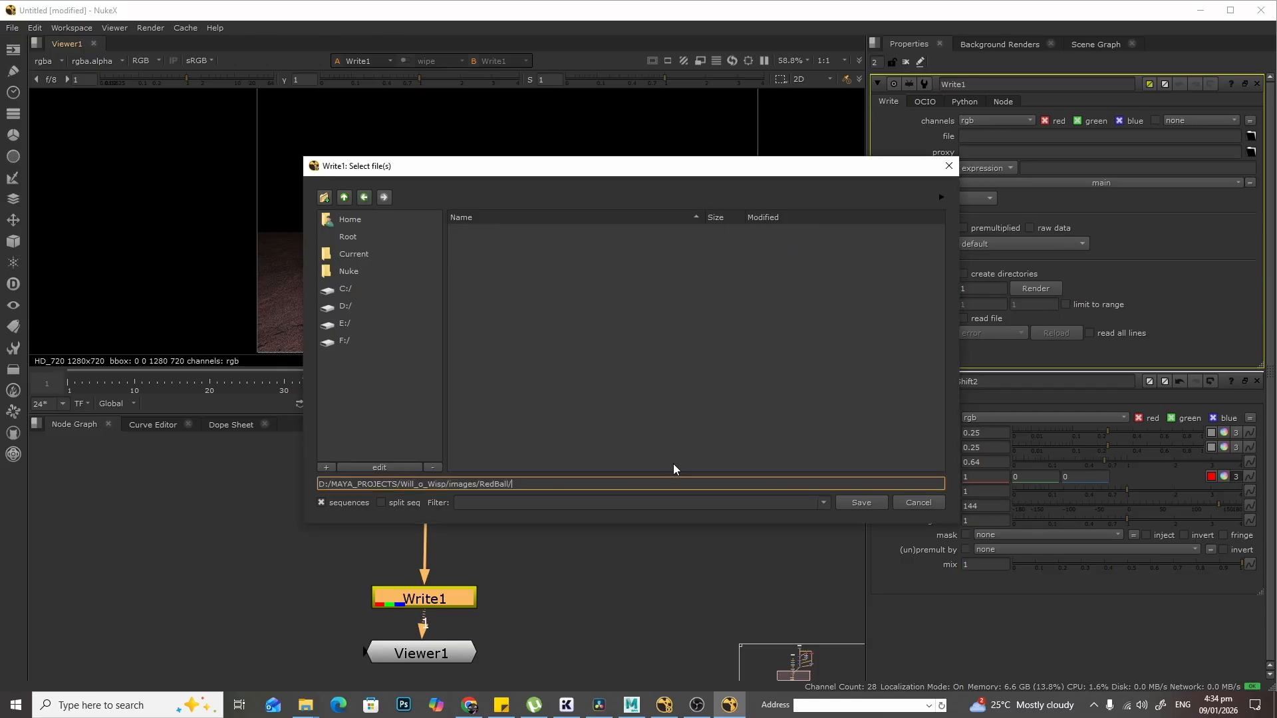
- Set the output file name to RedBall_Energy.####.jpg inside the RedBall folder and save
type("RedBall")
type("_Energy")
type("####.")
type("jpg")
left_click(867, 501)
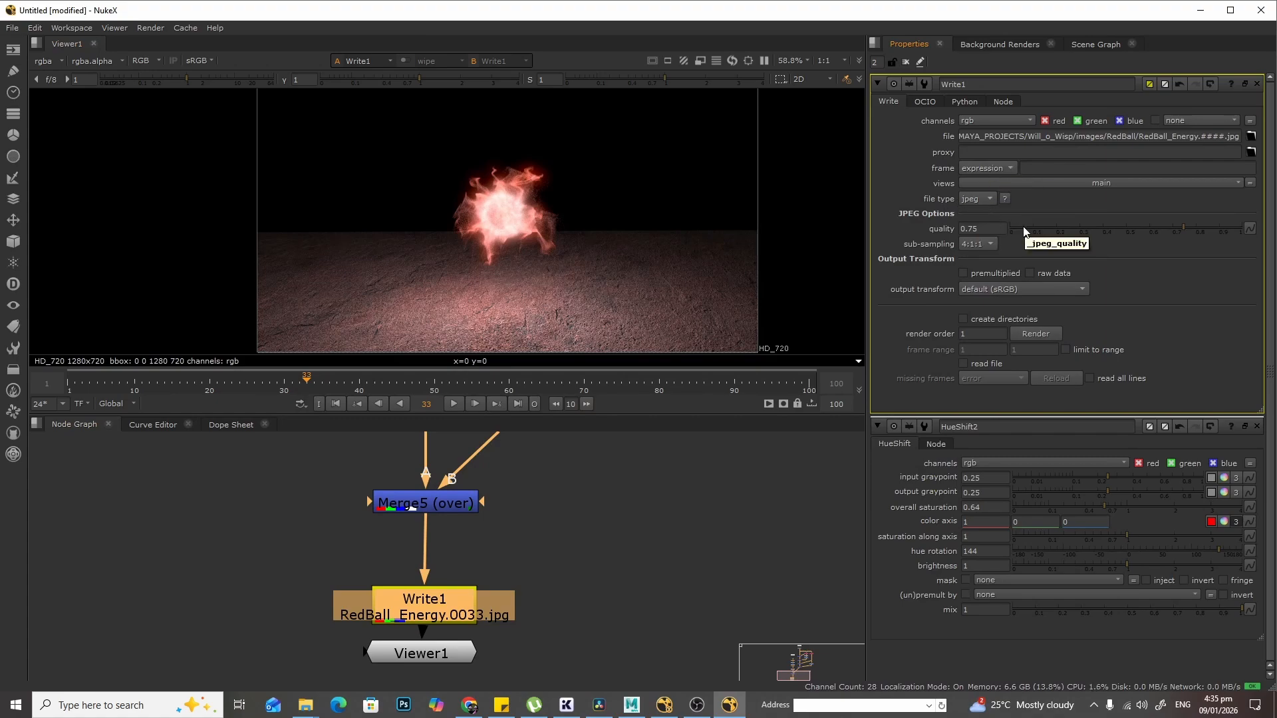
- Set the JPEG quality to 1 and render the Write node over frames 1-100
left_click_drag(1185, 229, 1250, 229)
left_click(1044, 334)
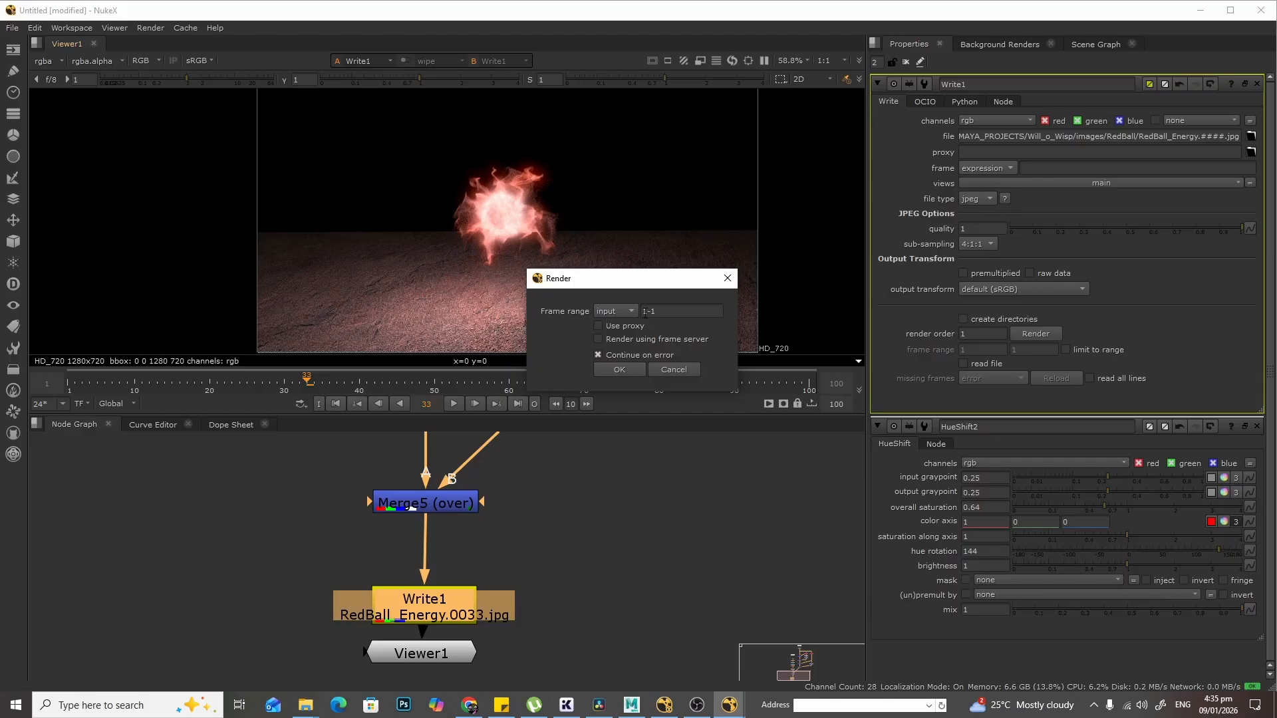
left_click_drag(637, 287, 648, 290)
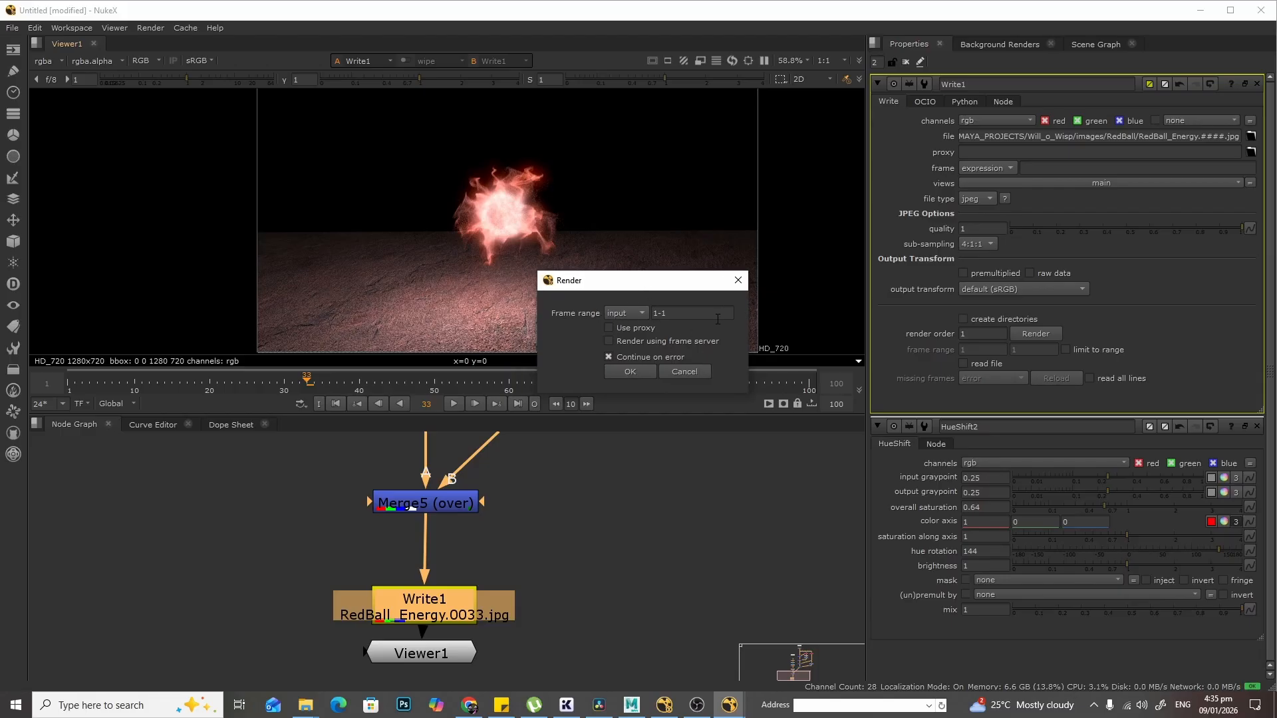
left_click(637, 318)
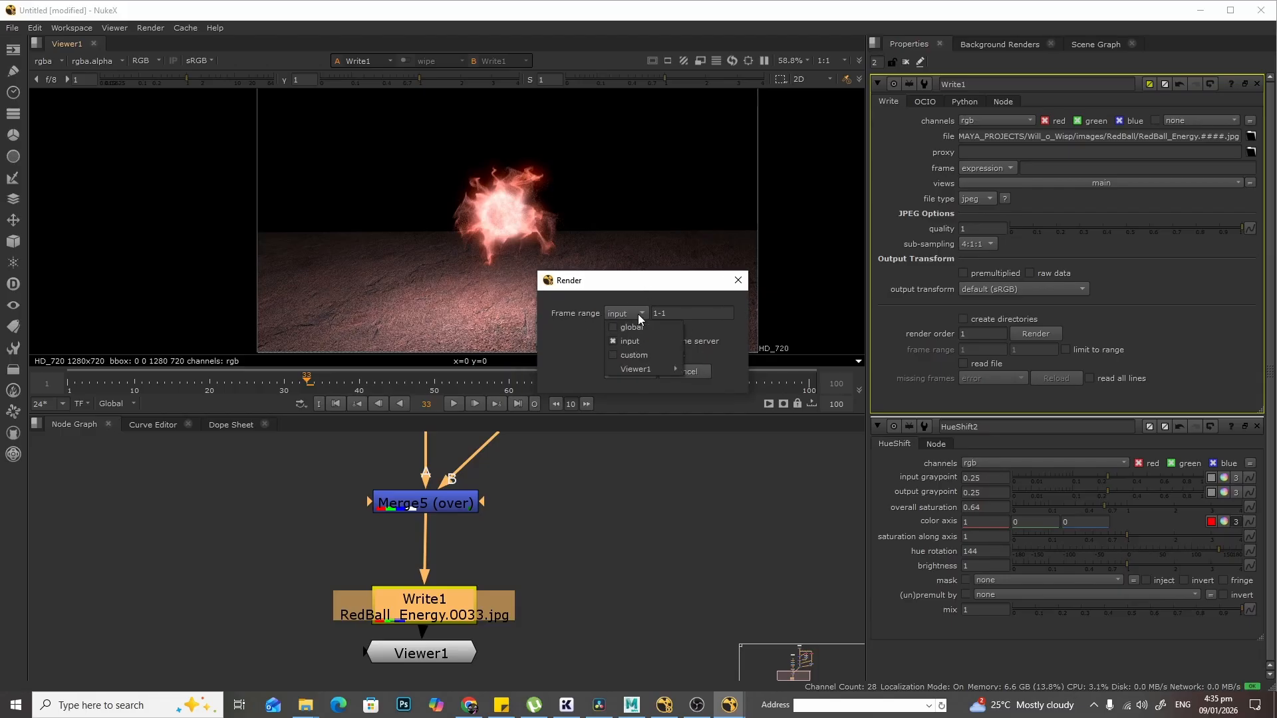
left_click(687, 312)
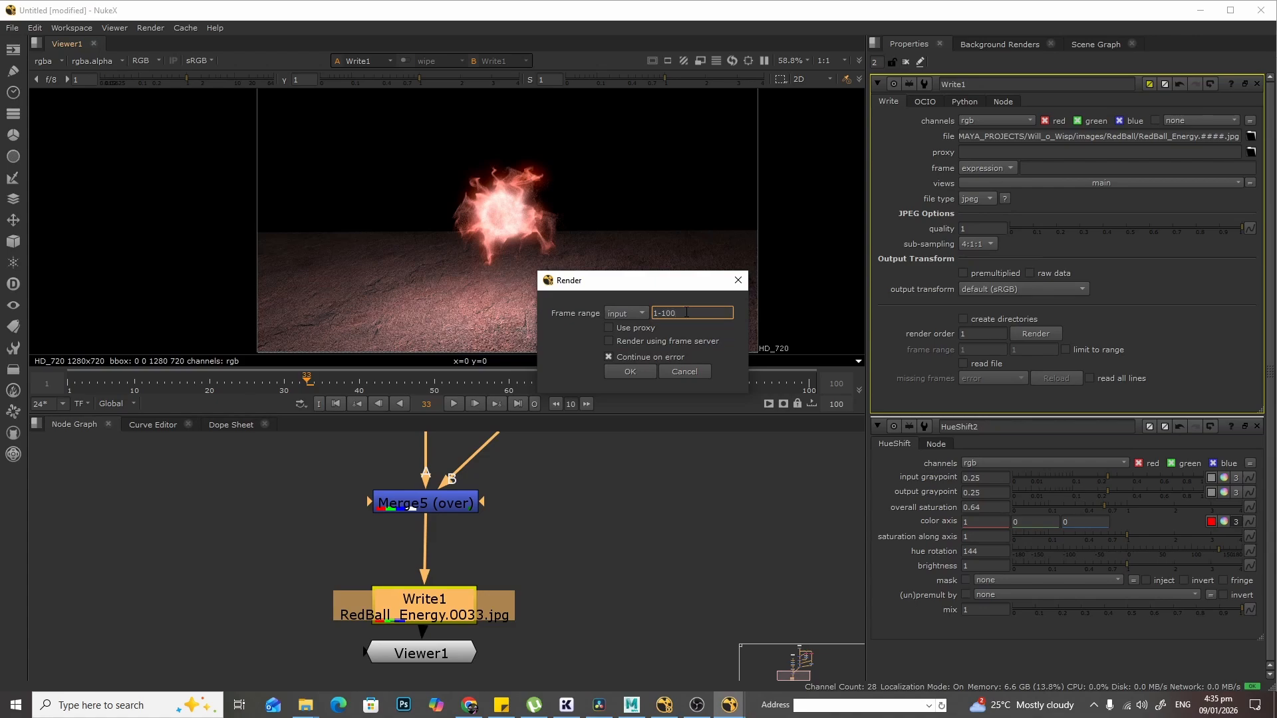
left_click(630, 372)
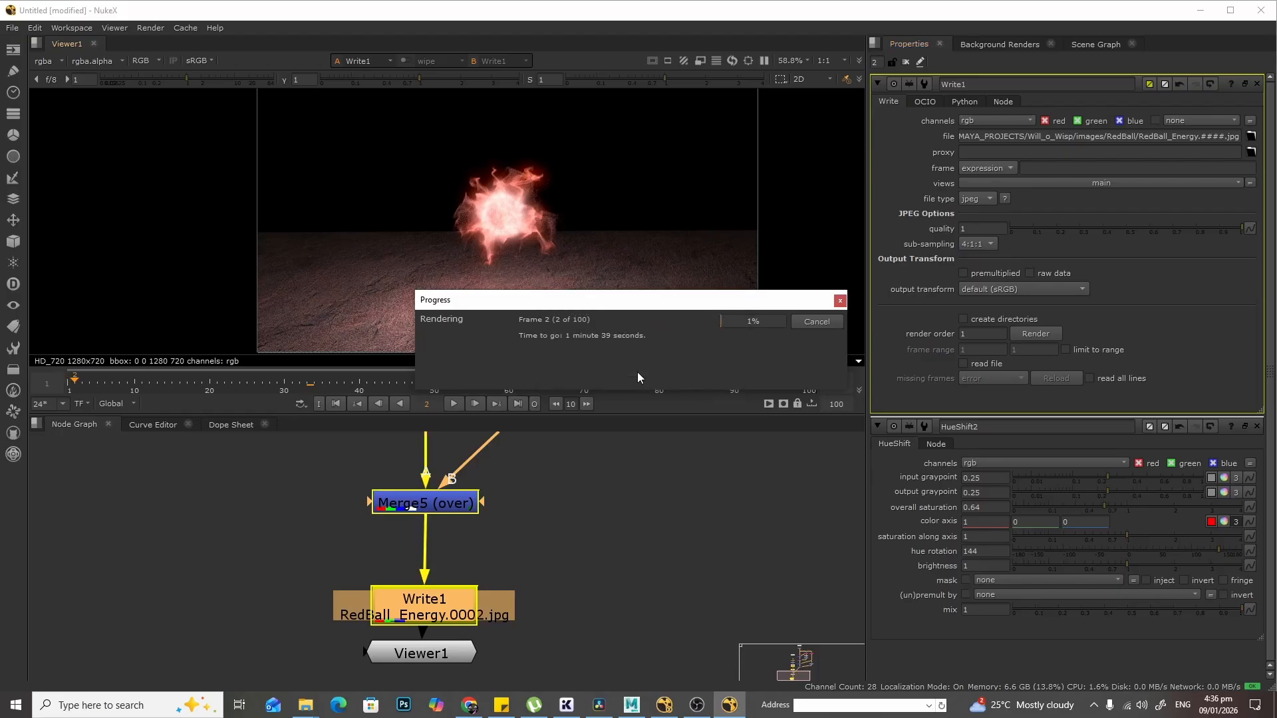